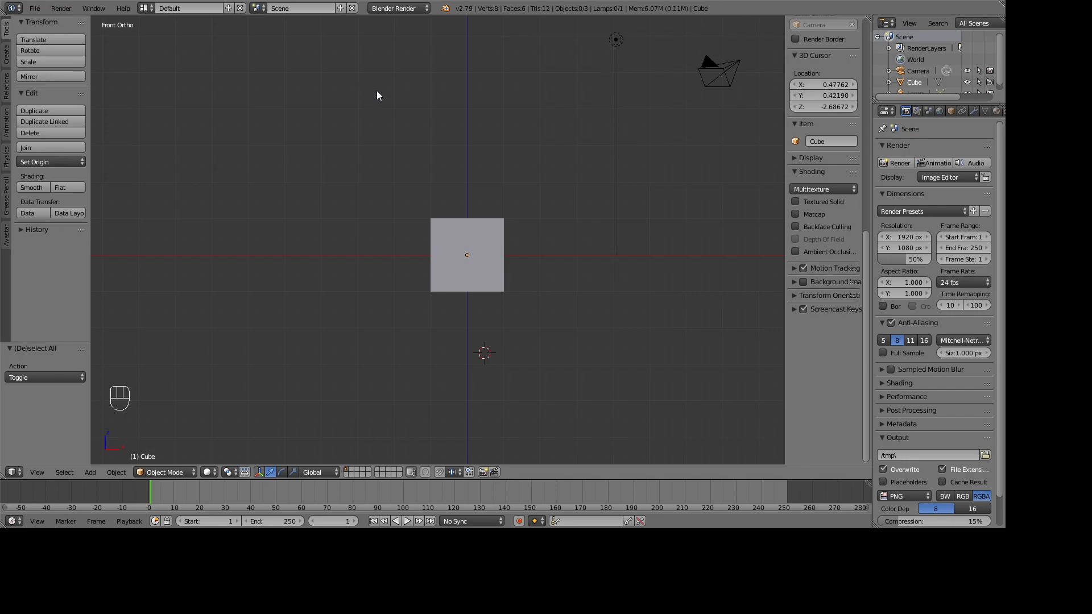
Step: Switch the render engine to Cycles Render
{"action": "left_click", "coordinate": [400, 11]}
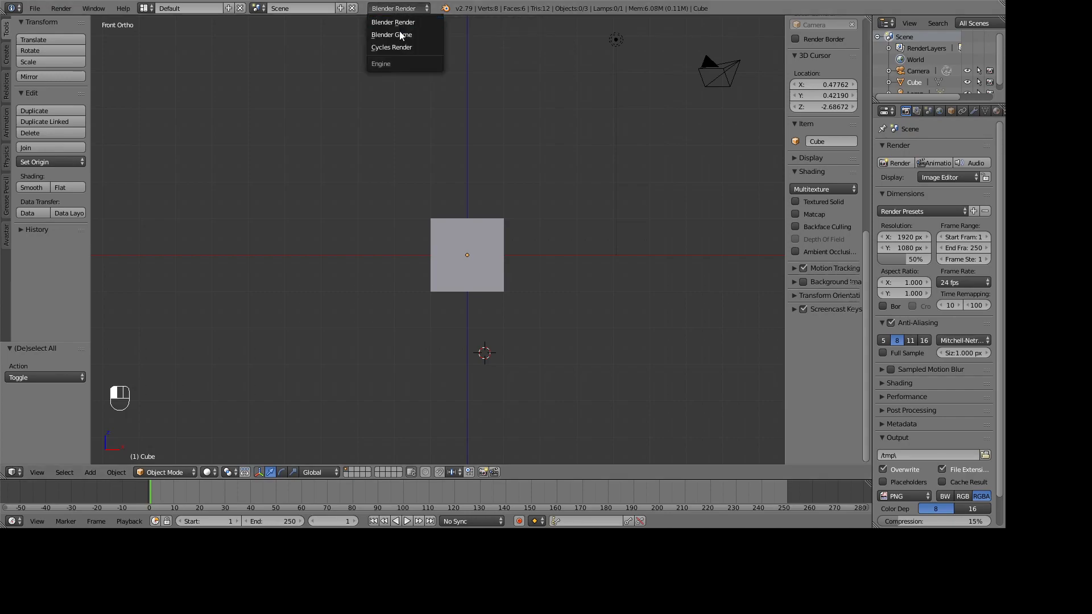
{"action": "left_click", "coordinate": [394, 47]}
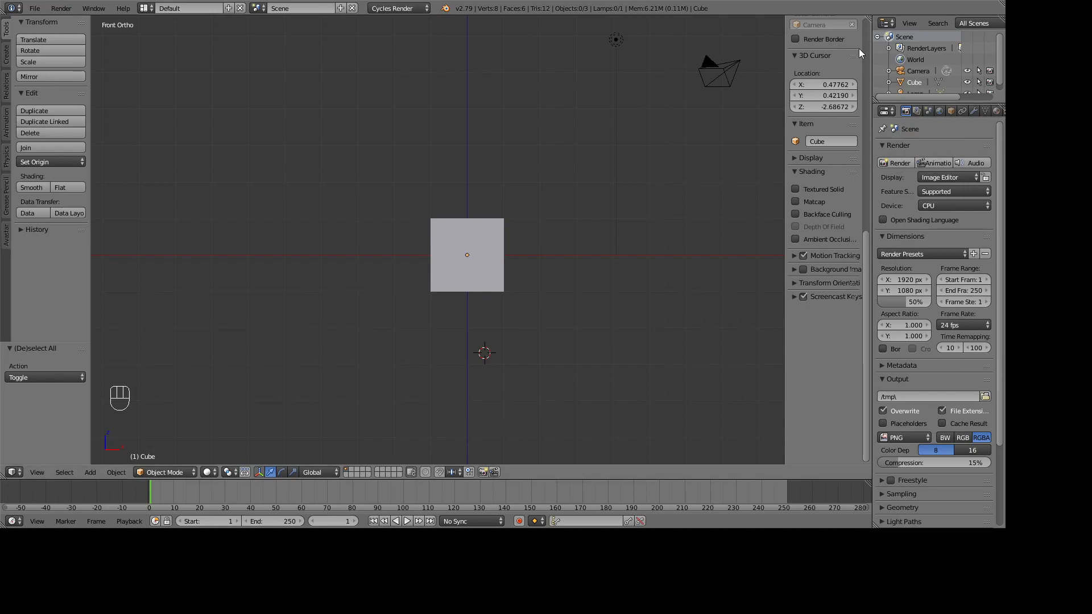
{"action": "scroll", "coordinate": [858, 49], "scroll_direction": "up", "scroll_amount": 10}
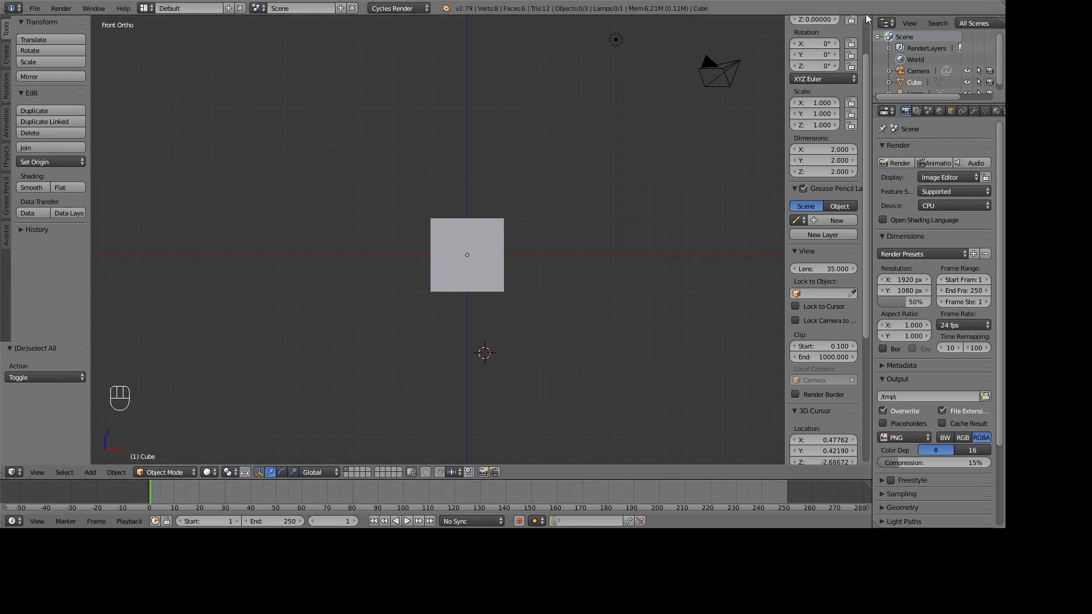
Step: Split the 3D view into one tall and two stacked viewports, hiding the tool shelves in the stacked pair
{"action": "left_click_drag", "start_coordinate": [866, 16], "coordinate": [506, 45]}
{"action": "left_click_drag", "start_coordinate": [784, 108], "coordinate": [830, 105]}
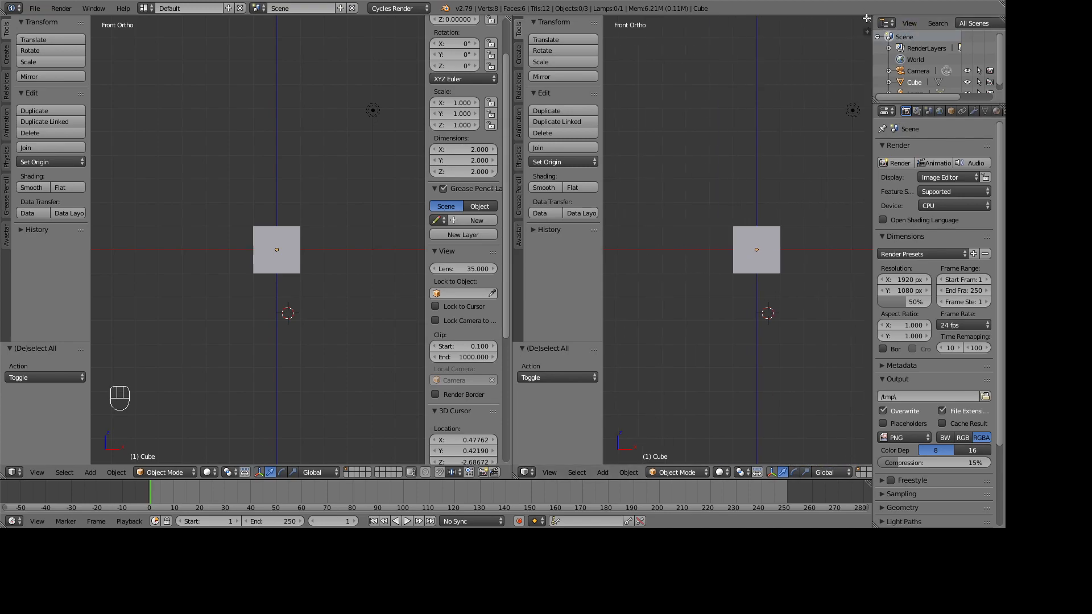
{"action": "left_click_drag", "start_coordinate": [870, 15], "coordinate": [679, 220]}
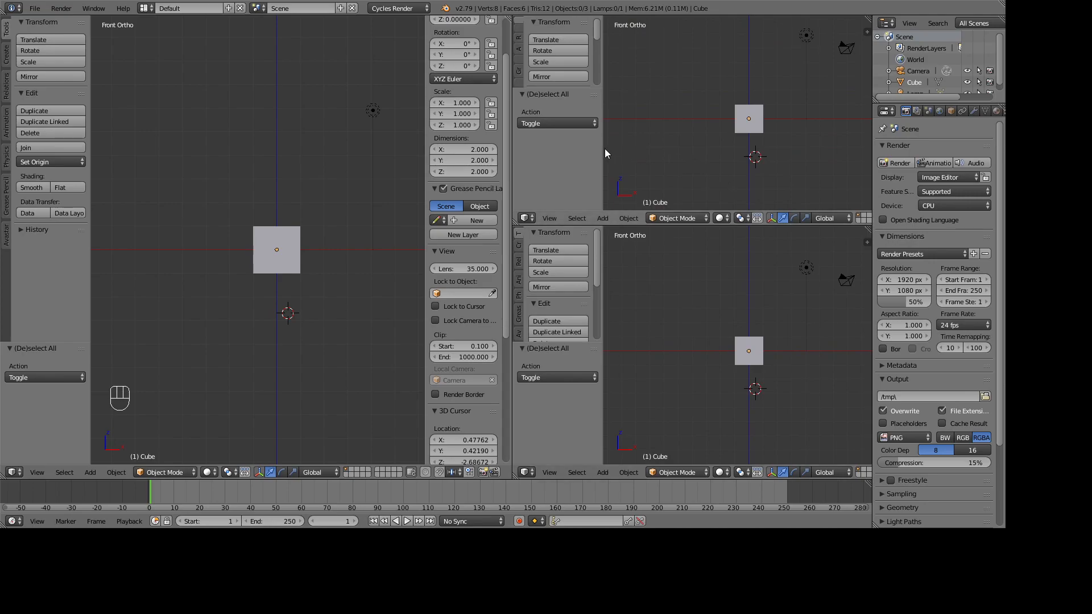
{"action": "left_click_drag", "start_coordinate": [603, 147], "coordinate": [529, 162]}
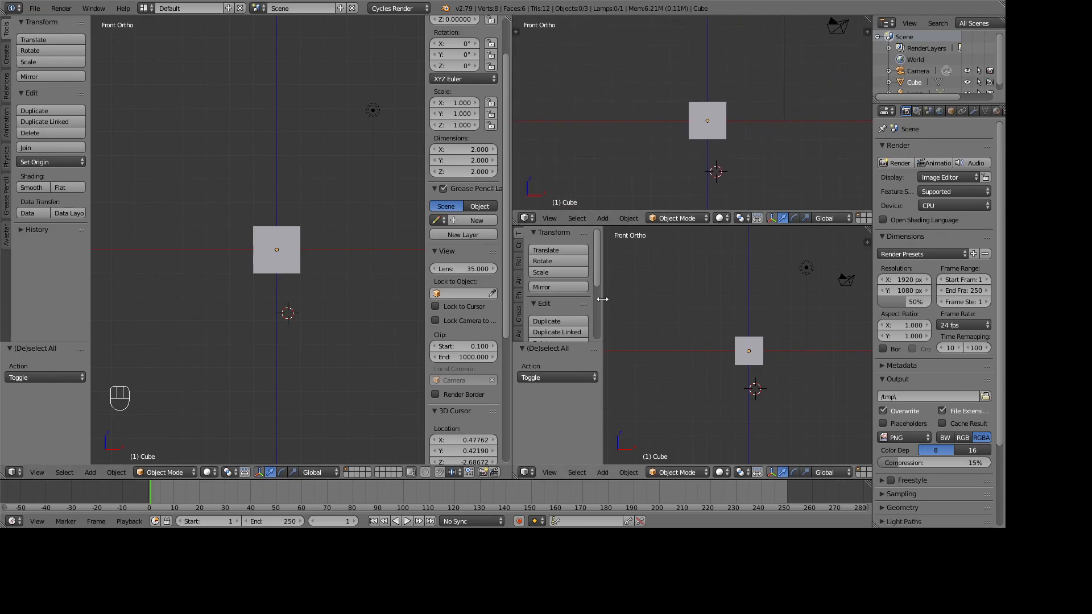
{"action": "left_click_drag", "start_coordinate": [601, 293], "coordinate": [529, 307]}
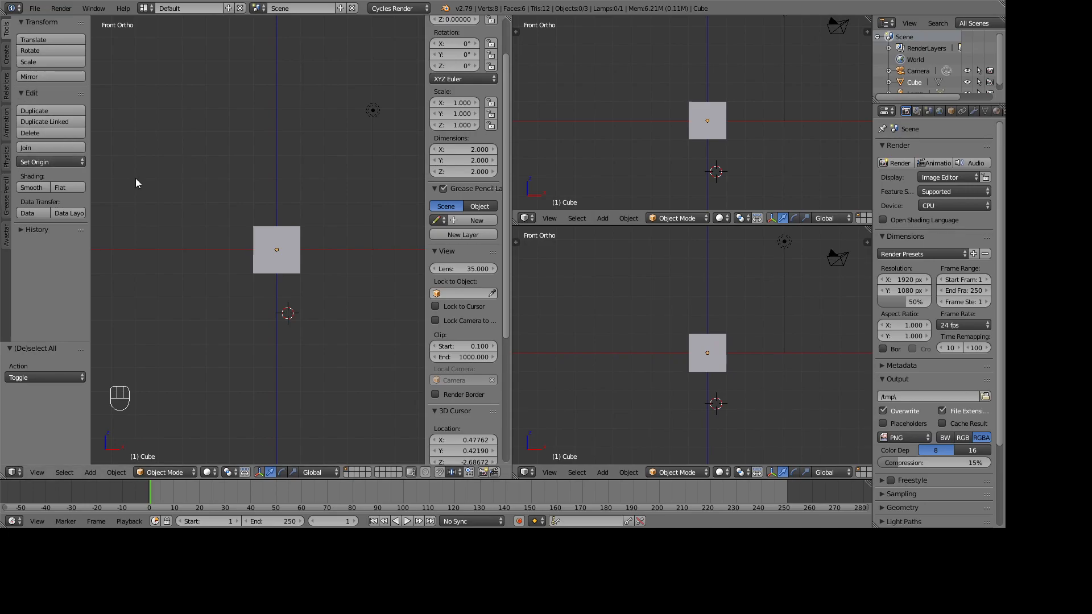
Step: Change the lower stacked viewport to the Node Editor, enable nodes for the cube's material, hide its sidebar and arrange the nodes
{"action": "left_click", "coordinate": [525, 472]}
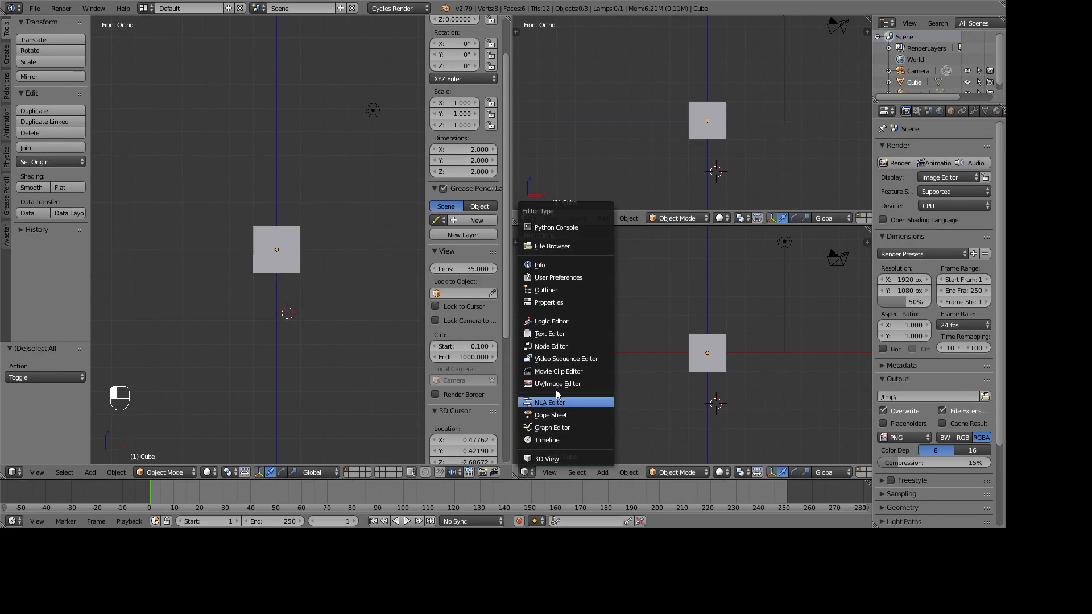
{"action": "left_click", "coordinate": [559, 346]}
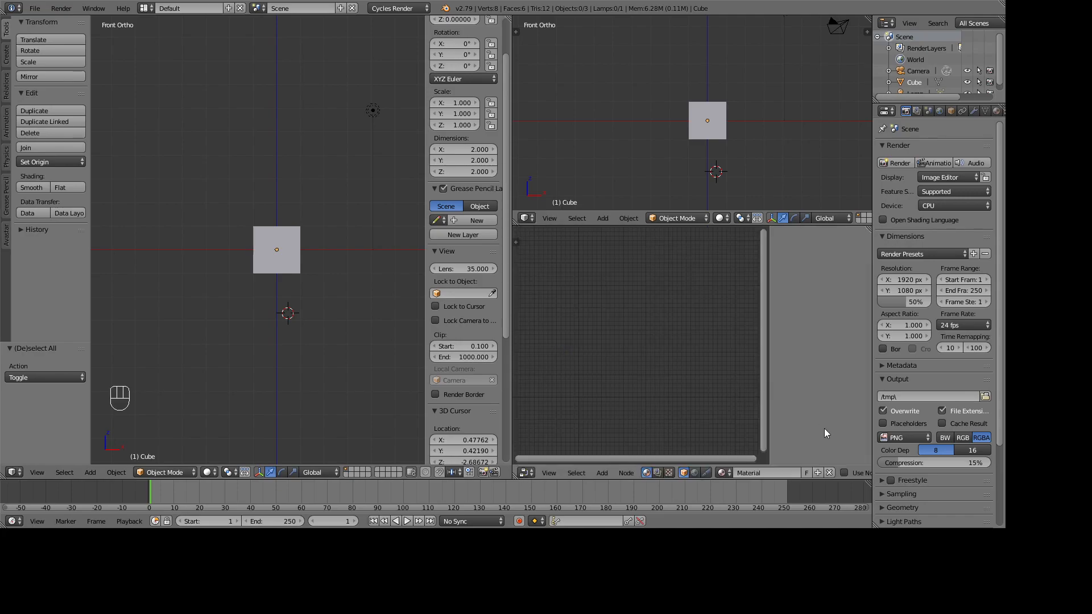
{"action": "left_click", "coordinate": [845, 473]}
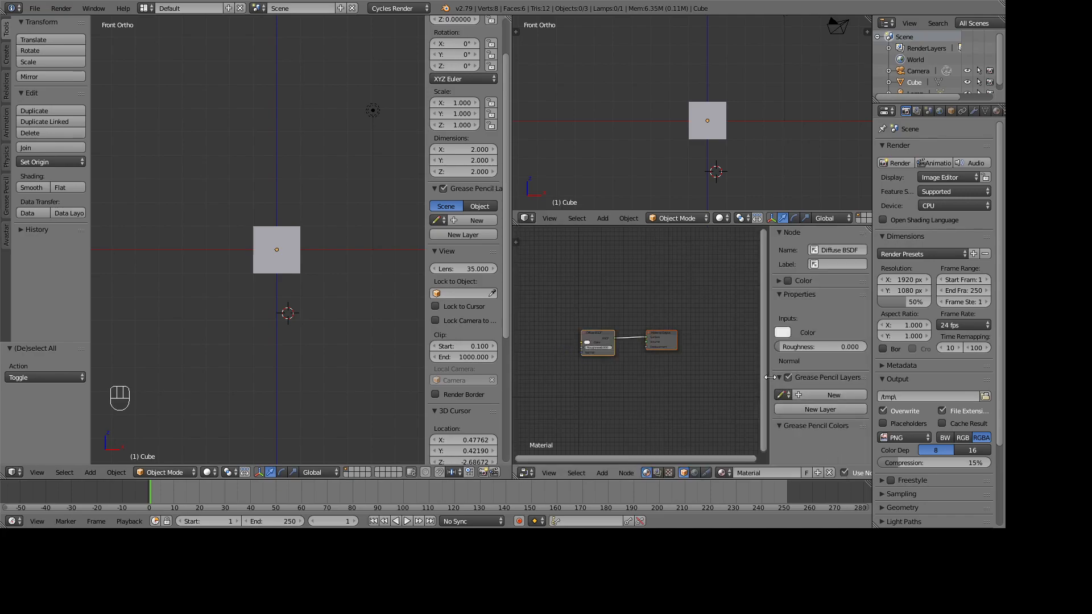
{"action": "left_click_drag", "start_coordinate": [770, 377], "coordinate": [928, 375]}
{"action": "scroll", "coordinate": [654, 384], "scroll_direction": "up", "scroll_amount": 7}
{"action": "middle_click_drag", "start_coordinate": [654, 384], "coordinate": [699, 394], "text": "shift"}
{"action": "mouse_move", "coordinate": [661, 334]}
{"action": "left_mouse_down"}
{"action": "mouse_move", "coordinate": [582, 302]}
{"action": "mouse_move", "coordinate": [596, 355]}
{"action": "mouse_move", "coordinate": [695, 343]}
{"action": "mouse_move", "coordinate": [707, 330]}
{"action": "mouse_move", "coordinate": [689, 425]}
{"action": "mouse_move", "coordinate": [646, 336]}
{"action": "mouse_move", "coordinate": [662, 327]}
{"action": "left_mouse_up"}
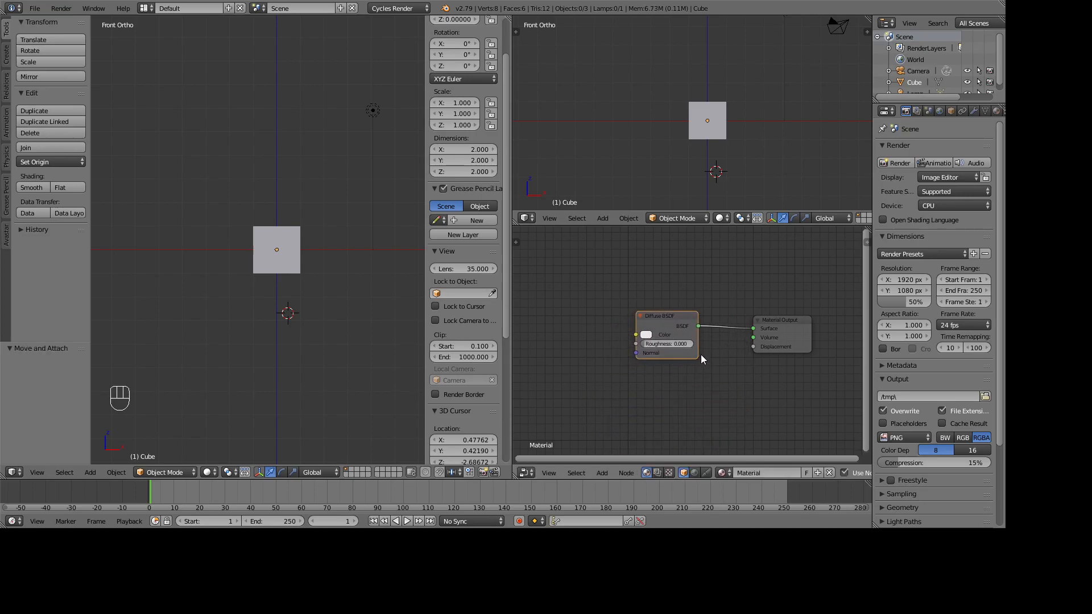
Step: Change the area above the Node Editor to the UV/Image Editor and unwrap the whole cube with Smart UV Project
{"action": "left_click", "coordinate": [525, 219]}
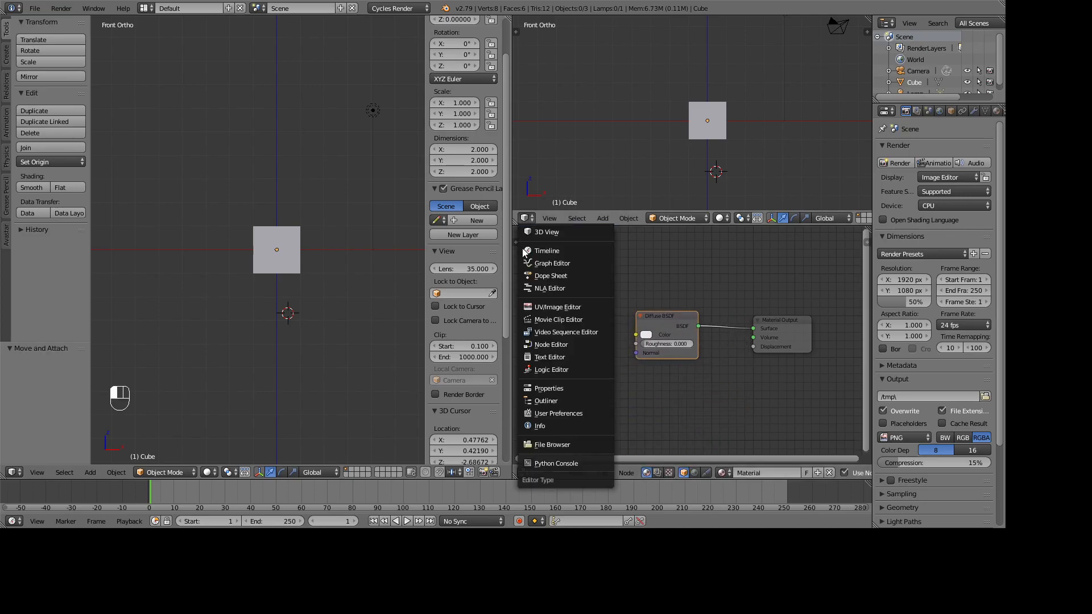
{"action": "left_click", "coordinate": [544, 307]}
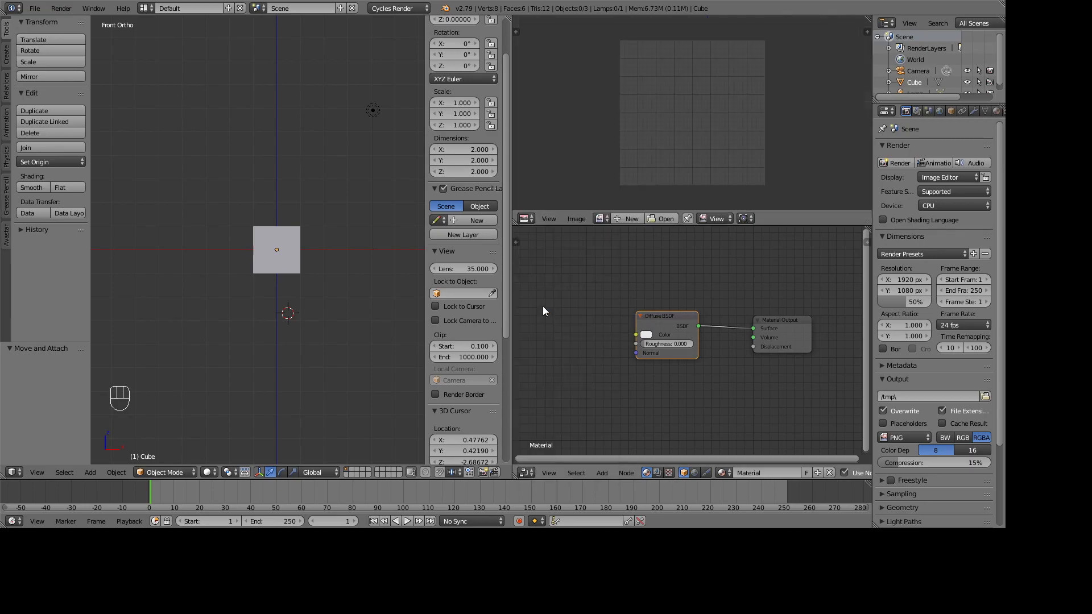
{"action": "right_click", "coordinate": [296, 259]}
{"action": "key", "text": "Tab"}
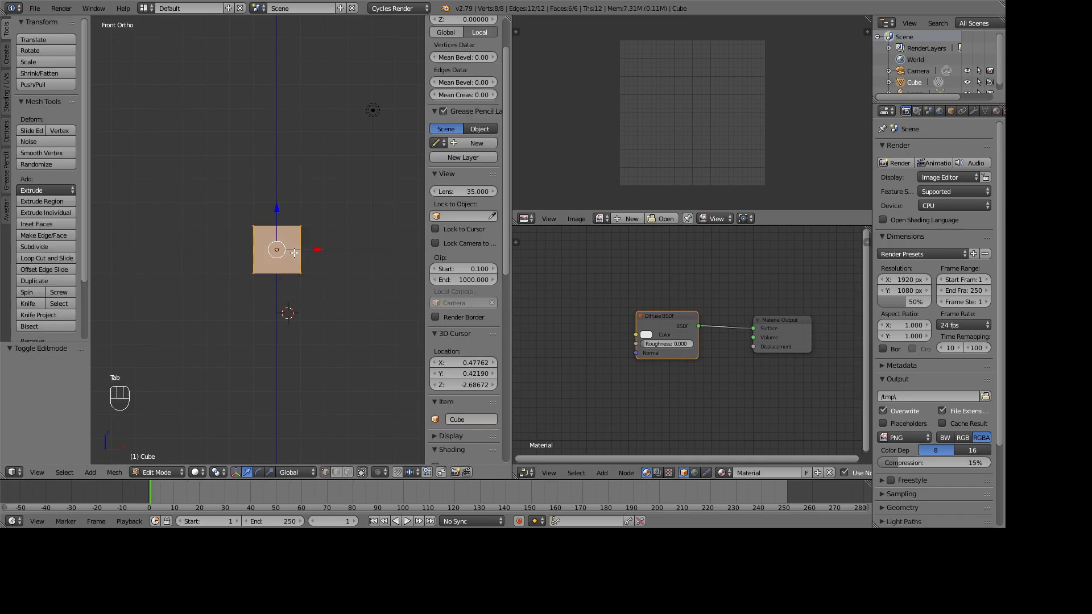
{"action": "key", "text": "u"}
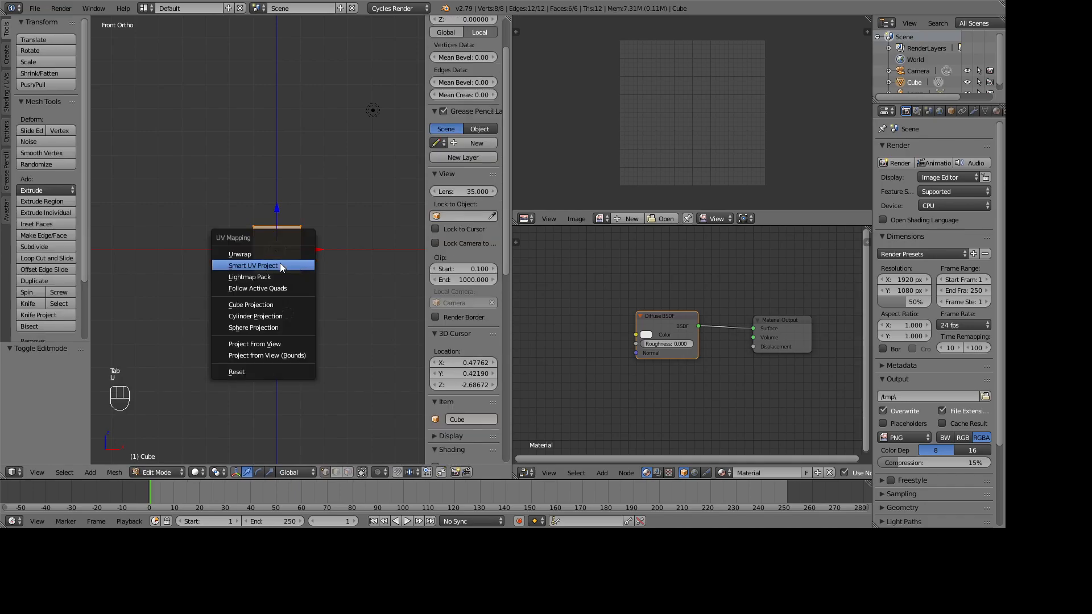
{"action": "left_click", "coordinate": [285, 265]}
{"action": "left_click", "coordinate": [277, 349]}
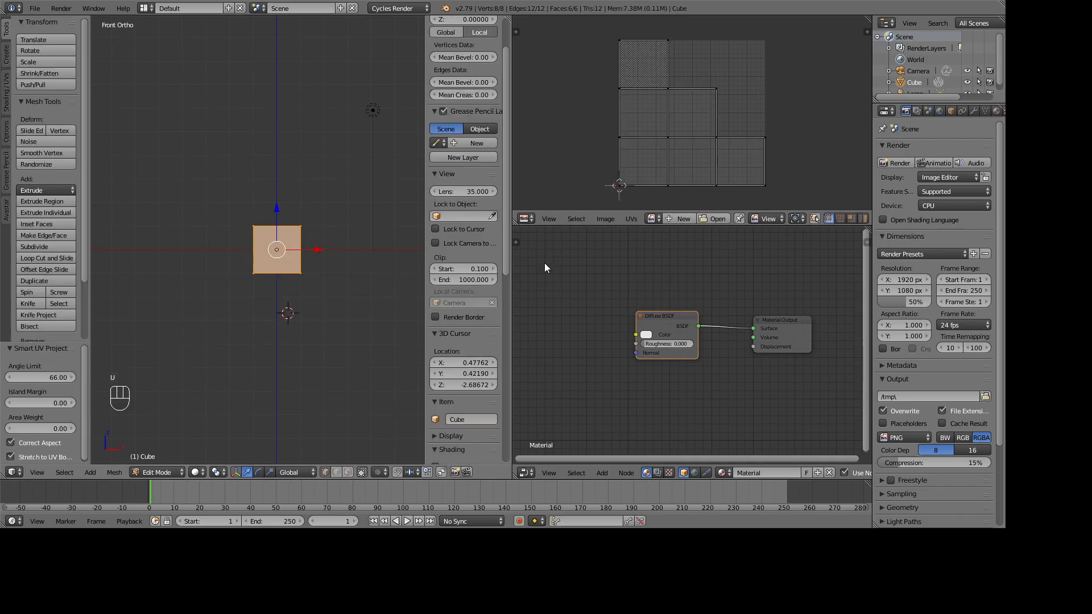
Step: Circle-select the outer corner of the middle UV row and move it about 0.33 in both X and Y
{"action": "scroll", "coordinate": [681, 179], "scroll_direction": "down", "scroll_amount": 2}
{"action": "scroll", "coordinate": [631, 140], "scroll_direction": "up", "scroll_amount": 4}
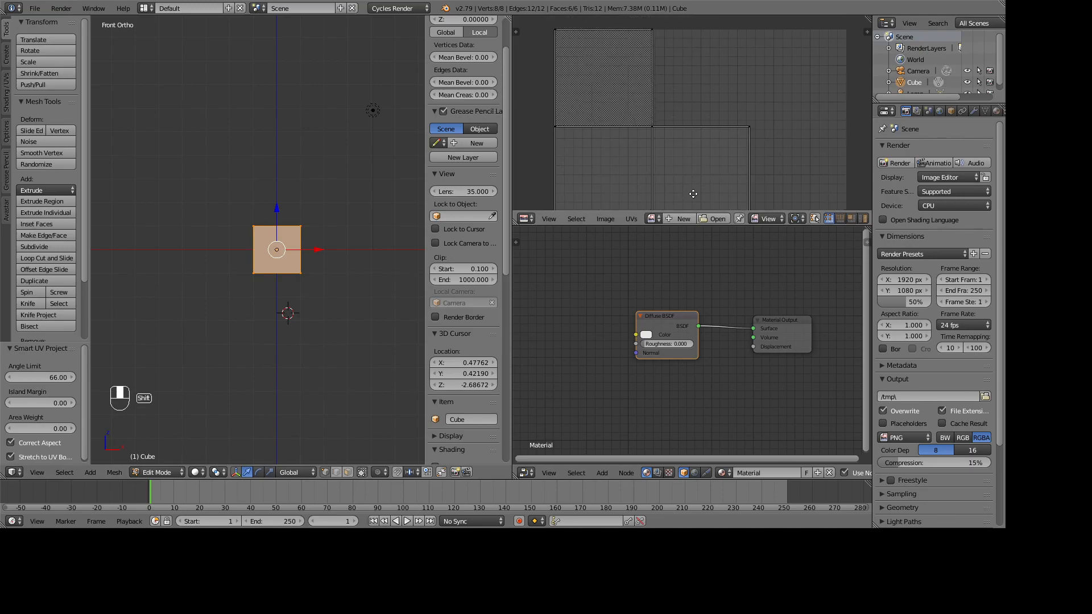
{"action": "key", "text": "c"}
{"action": "left_click", "coordinate": [733, 135]}
{"action": "right_click", "coordinate": [746, 140]}
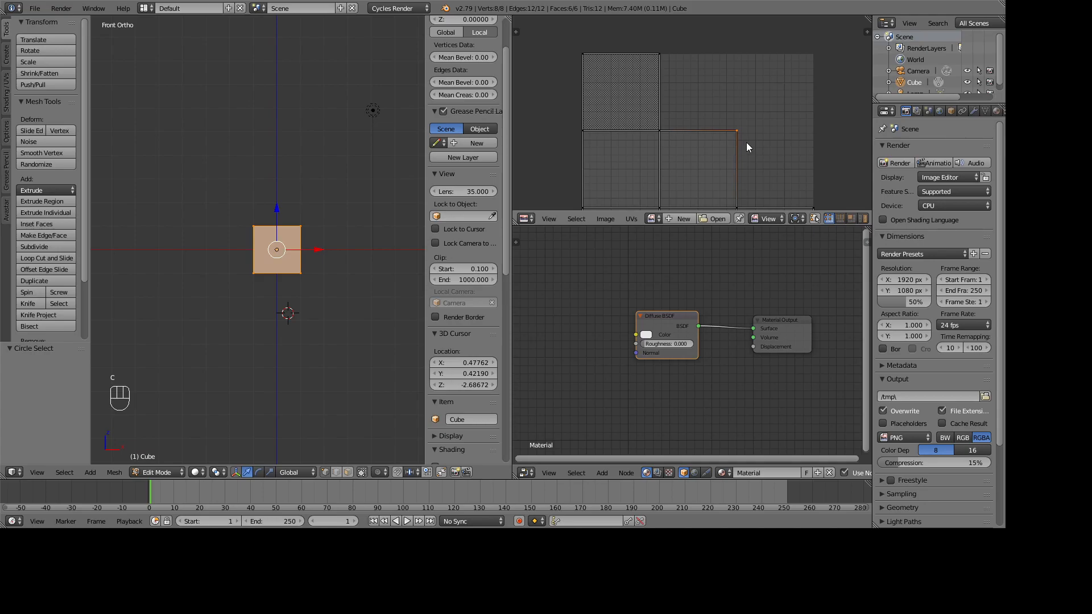
{"action": "key", "text": "g"}
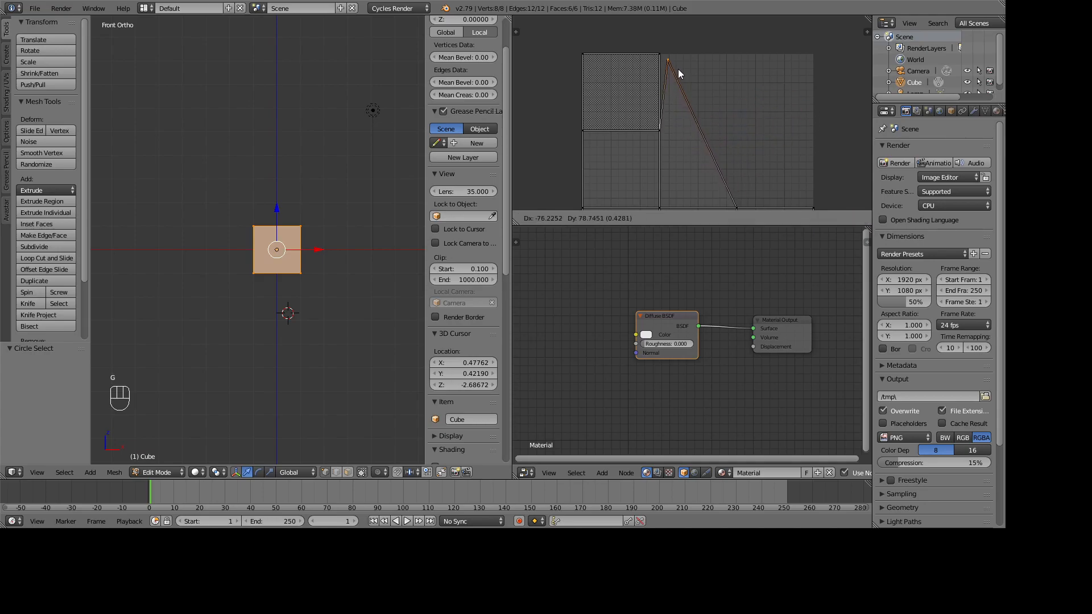
{"action": "left_click", "coordinate": [821, 67]}
Step: Return to Object Mode and delete the cube
{"action": "scroll", "coordinate": [631, 124], "scroll_direction": "down", "scroll_amount": 2}
{"action": "scroll", "coordinate": [489, 215], "scroll_direction": "down", "scroll_amount": 1}
{"action": "scroll", "coordinate": [715, 116], "scroll_direction": "down", "scroll_amount": 3}
{"action": "scroll", "coordinate": [684, 176], "scroll_direction": "up", "scroll_amount": 2}
{"action": "scroll", "coordinate": [700, 150], "scroll_direction": "up", "scroll_amount": 2}
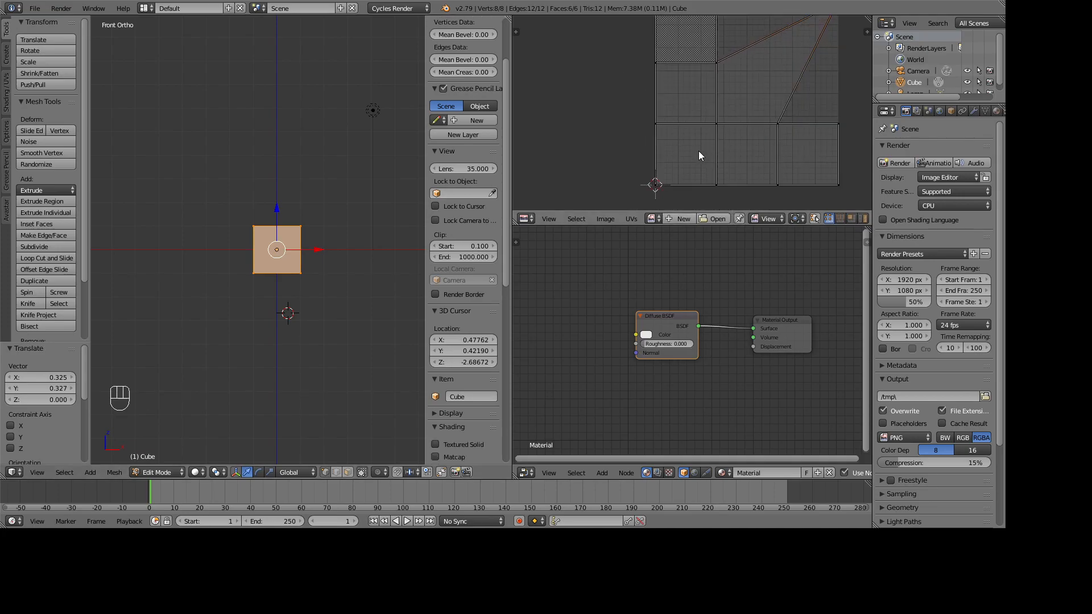
{"action": "scroll", "coordinate": [693, 142], "scroll_direction": "down", "scroll_amount": 3}
{"action": "key", "text": "Tab"}
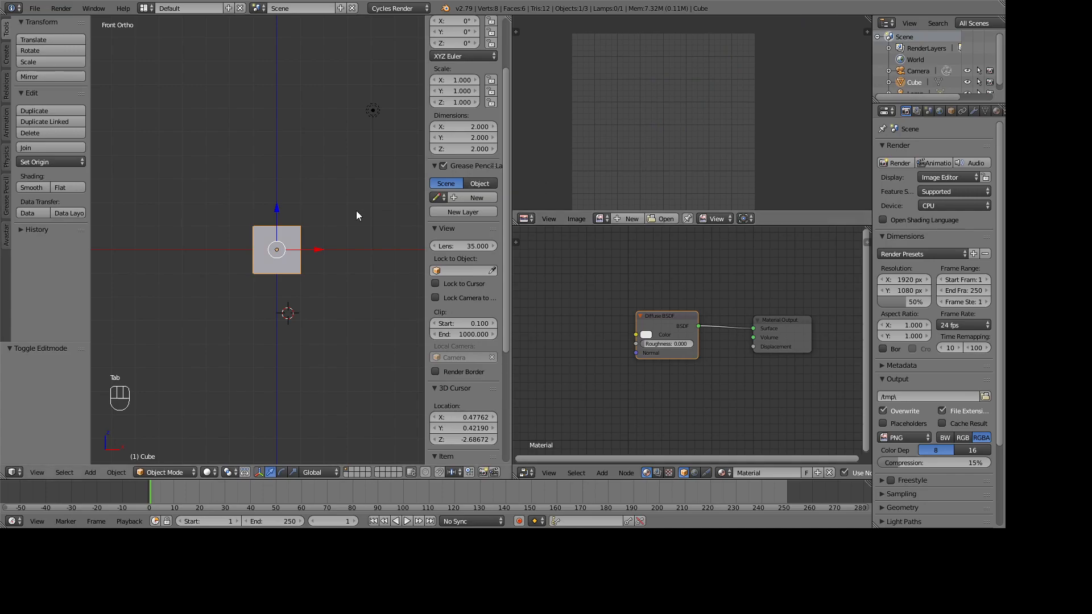
{"action": "key", "text": "Delete"}
{"action": "left_click", "coordinate": [337, 241]}
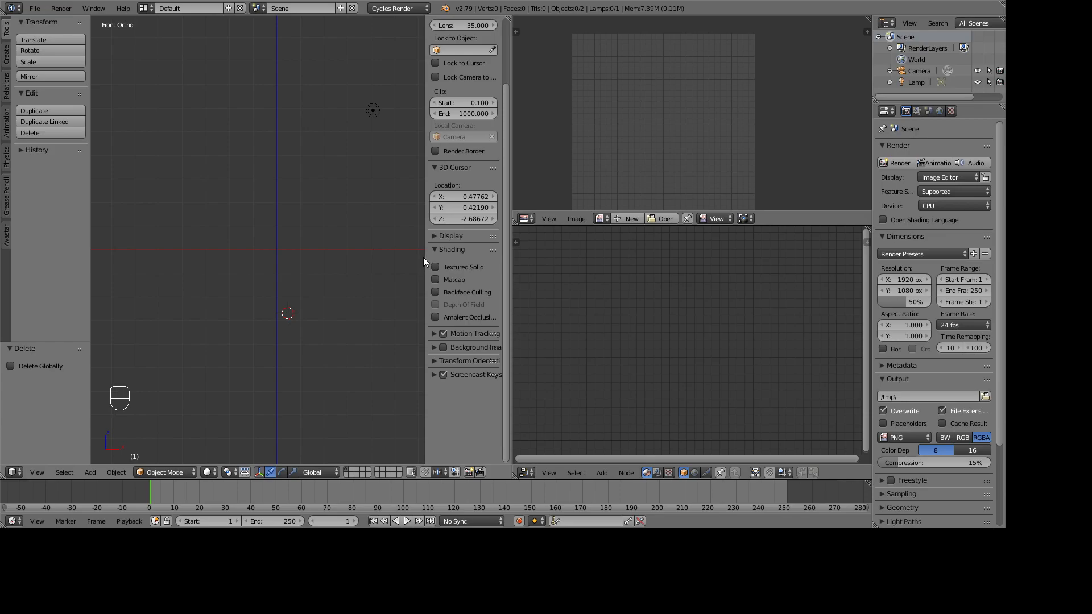
Step: Hide the 3D view's sidebar and widen both the 3D view and the Properties editor
{"action": "left_click_drag", "start_coordinate": [423, 257], "coordinate": [857, 220]}
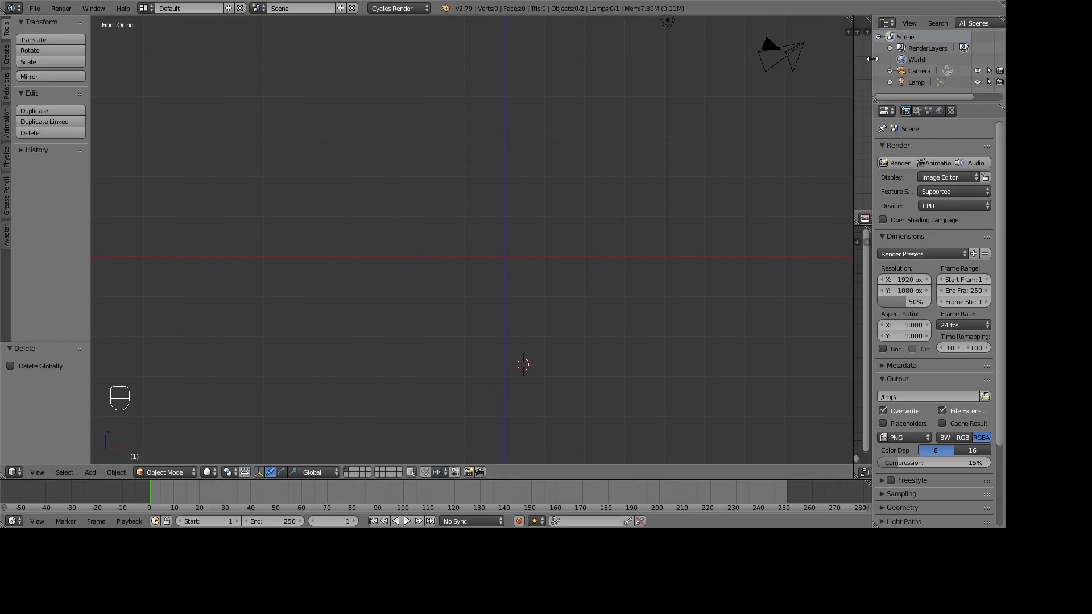
{"action": "left_click_drag", "start_coordinate": [854, 87], "coordinate": [660, 114]}
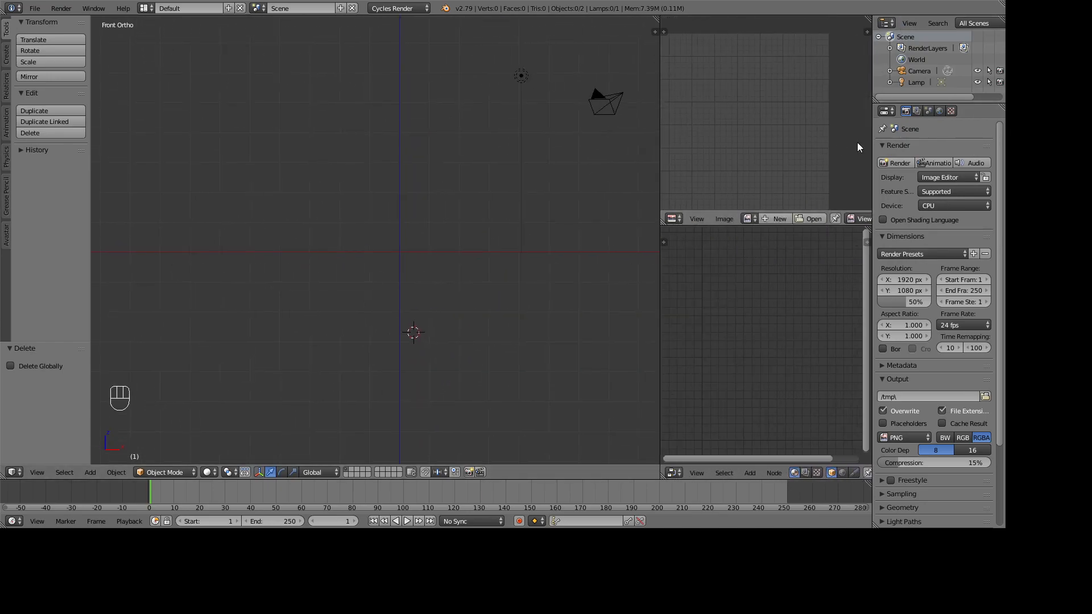
{"action": "left_click_drag", "start_coordinate": [873, 141], "coordinate": [682, 238]}
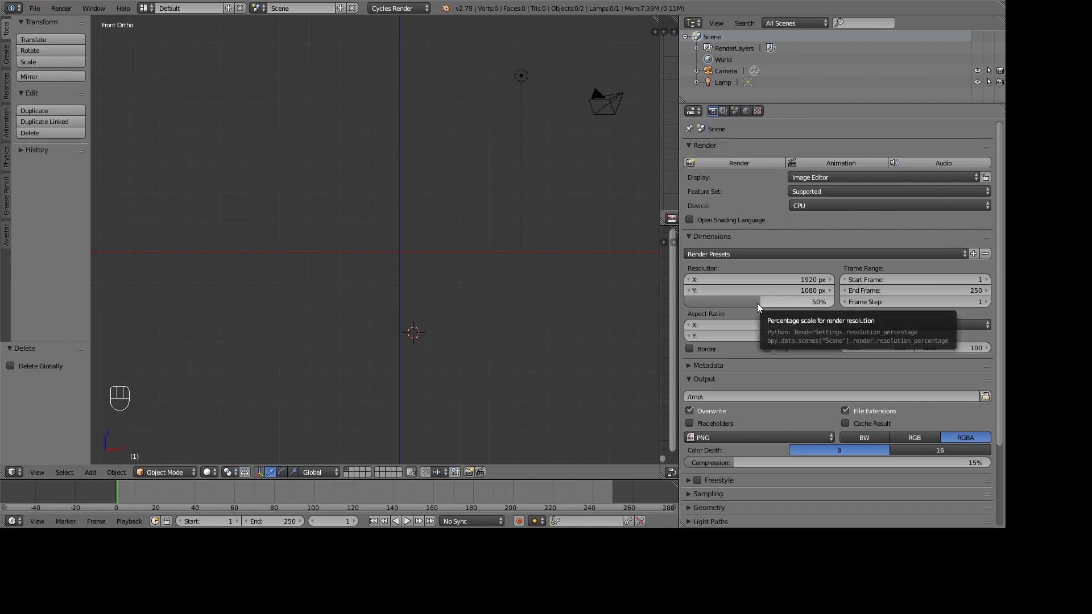
Step: Set the render resolution to 2048 by 2048 px at 100% scale
{"action": "left_click_drag", "start_coordinate": [754, 302], "coordinate": [793, 298]}
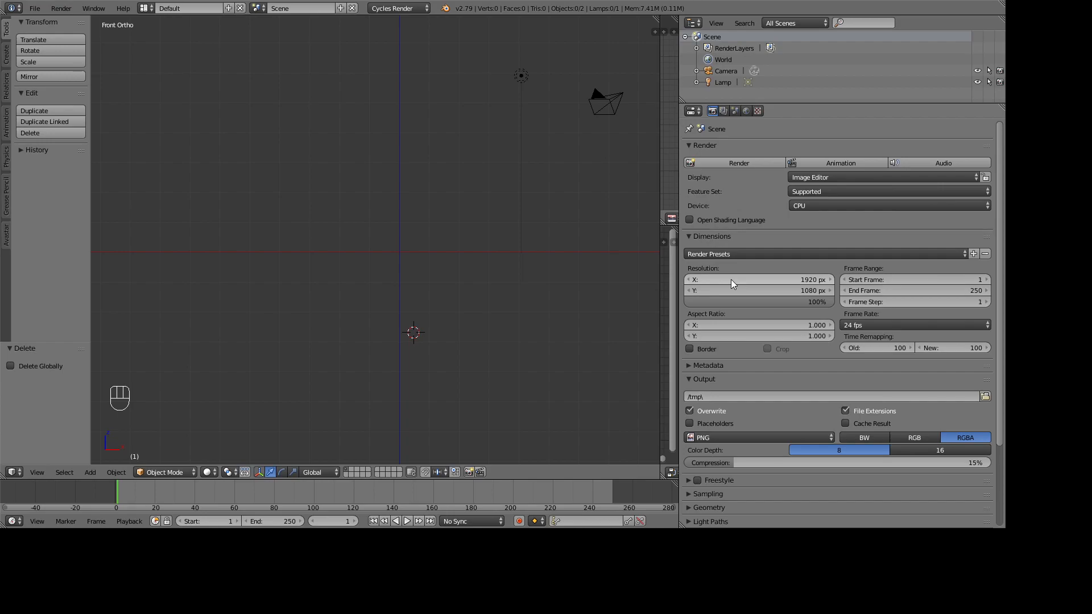
{"action": "left_click", "coordinate": [810, 282]}
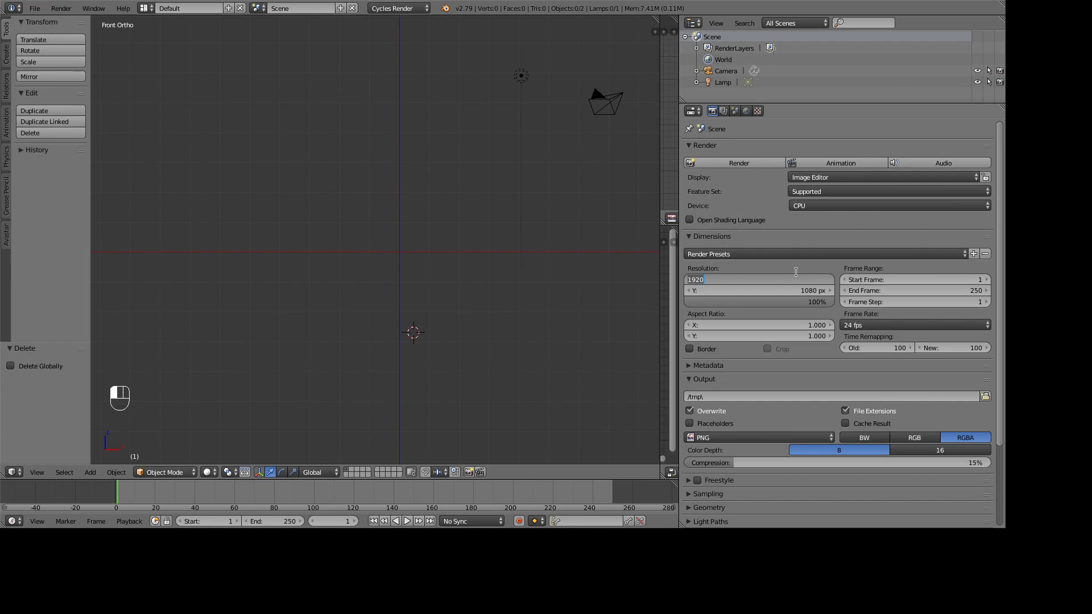
{"action": "type", "text": "2048"}
{"action": "key", "text": "Return"}
{"action": "left_click", "coordinate": [712, 291]}
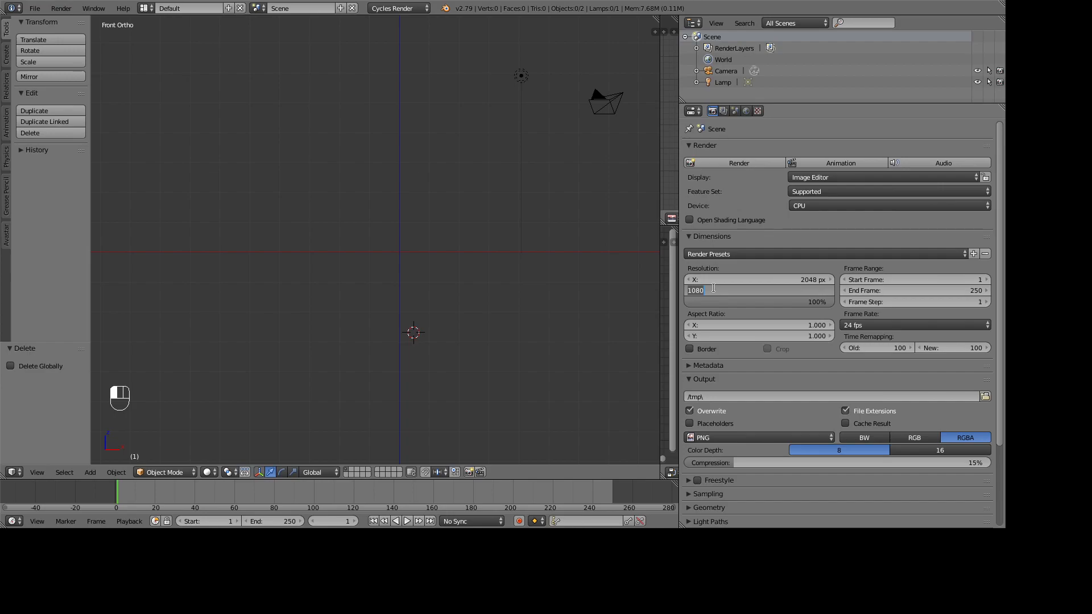
{"action": "type", "text": "2048"}
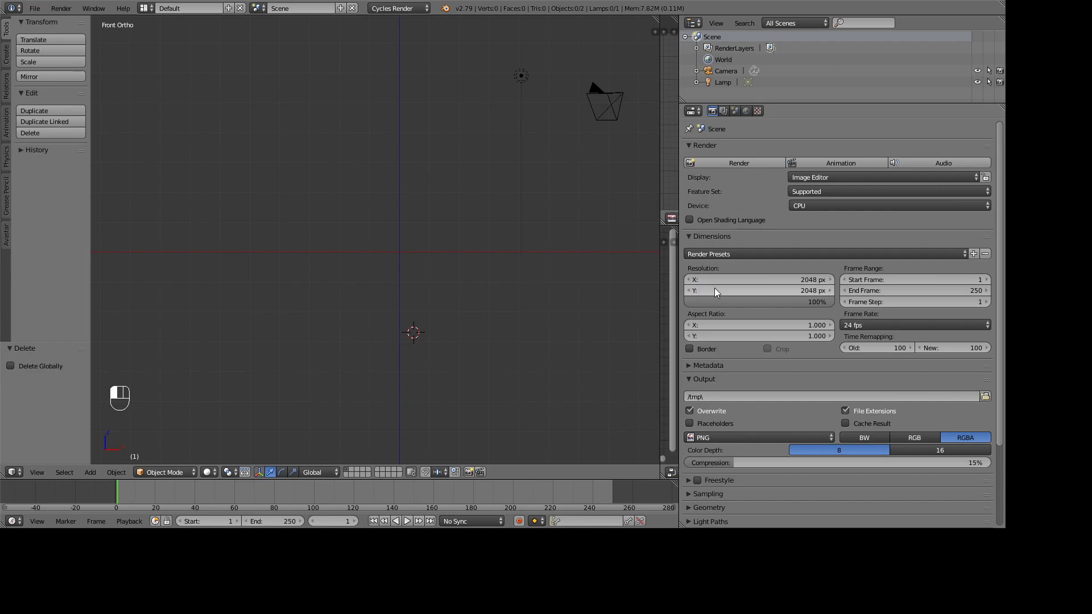
{"action": "key", "text": "Return"}
Step: Set the PNG output color depth to 16
{"action": "scroll", "coordinate": [845, 315], "scroll_direction": "down", "scroll_amount": 1}
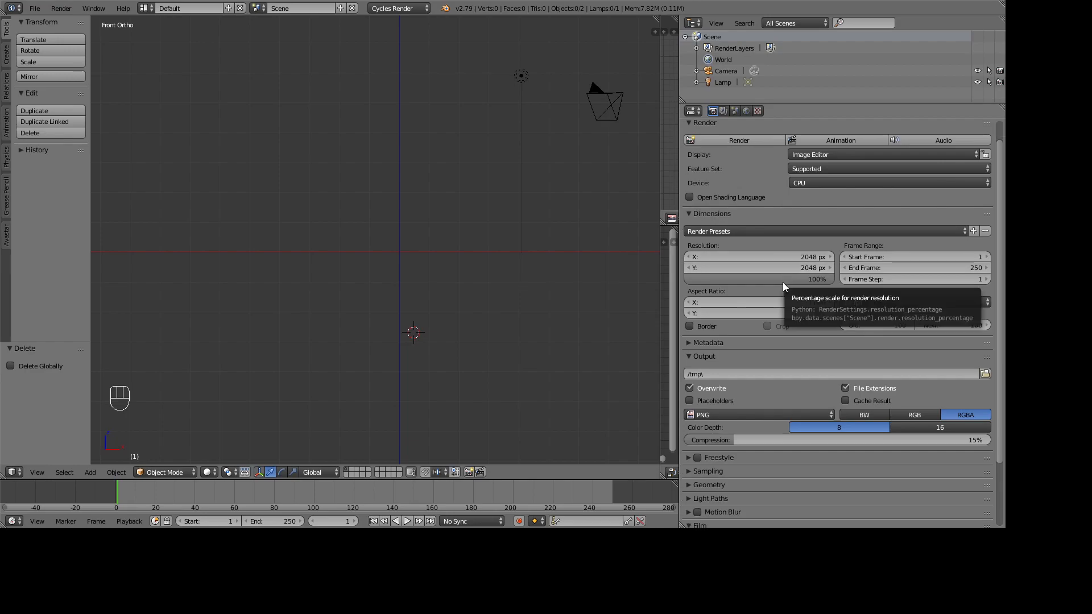
{"action": "scroll", "coordinate": [824, 282], "scroll_direction": "down", "scroll_amount": 3}
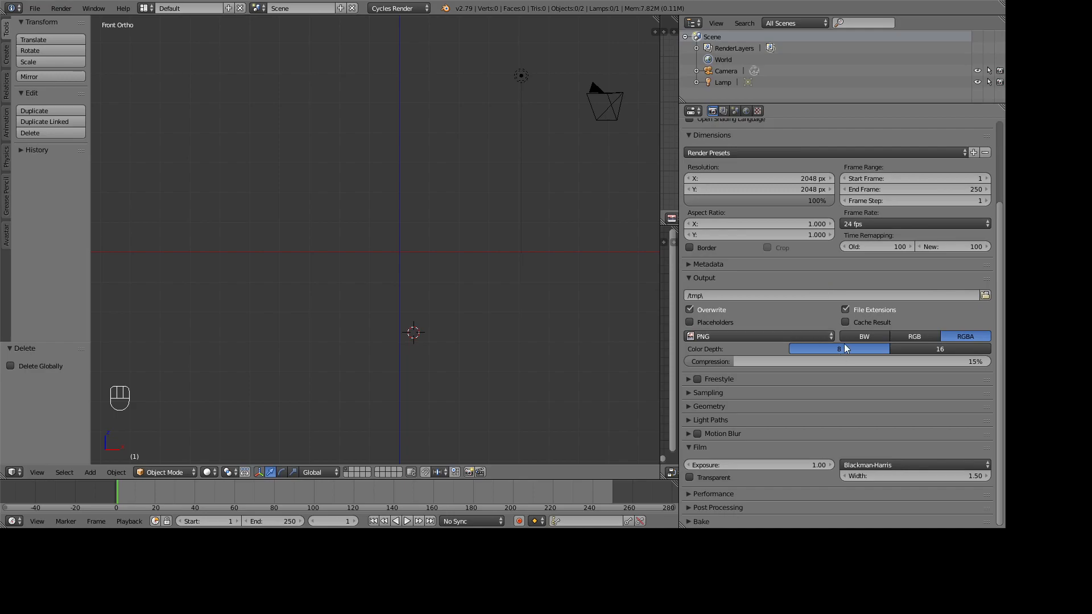
{"action": "left_click", "coordinate": [891, 349]}
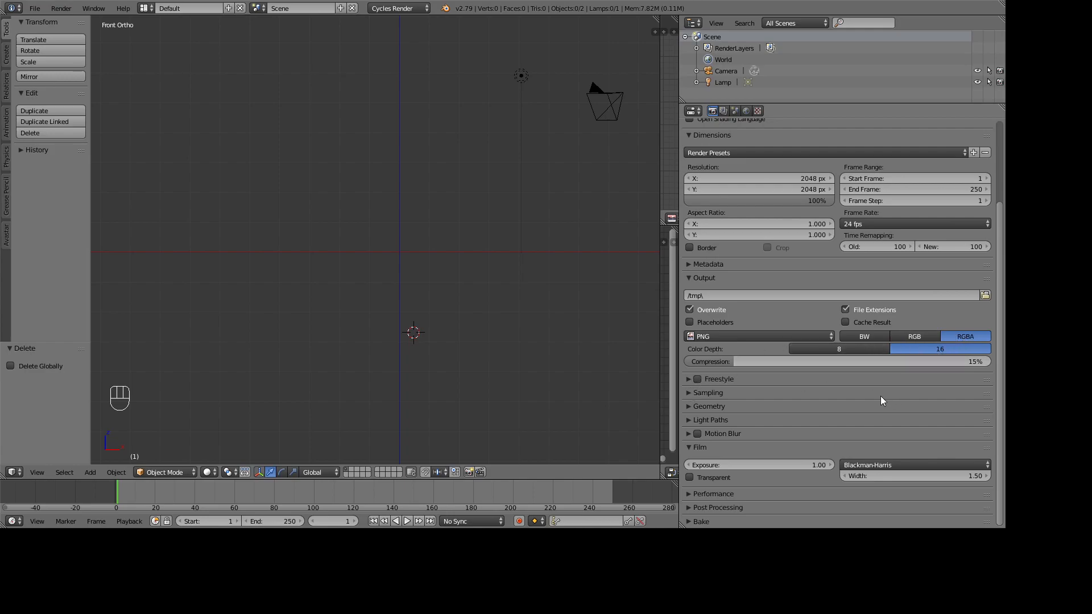
Step: Set both the render and the preview sample counts to 1500 in the Cycles sampling settings
{"action": "left_click", "coordinate": [687, 391]}
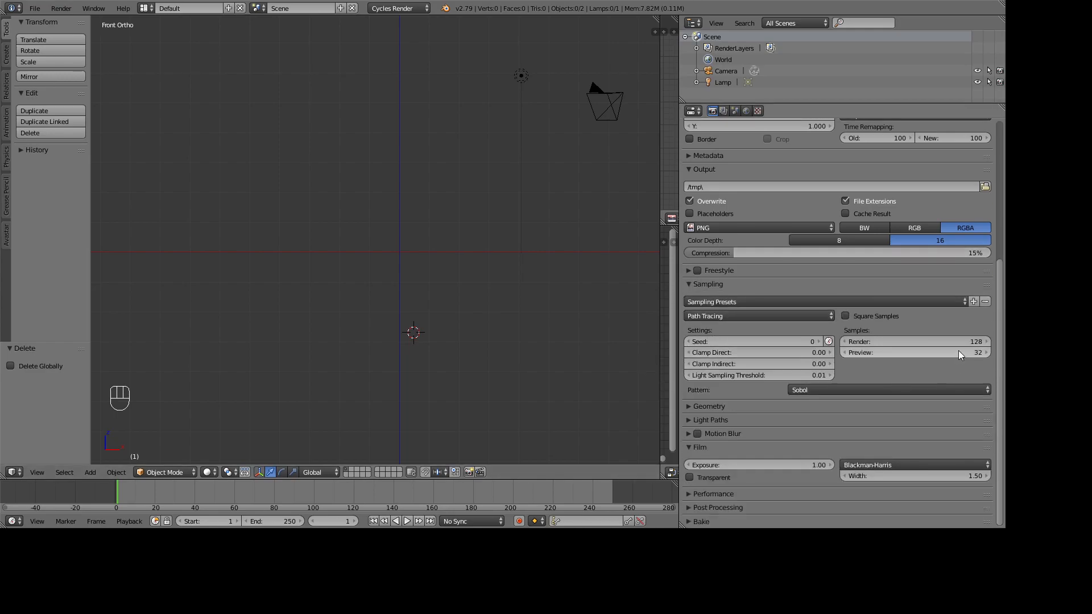
{"action": "left_click", "coordinate": [939, 344]}
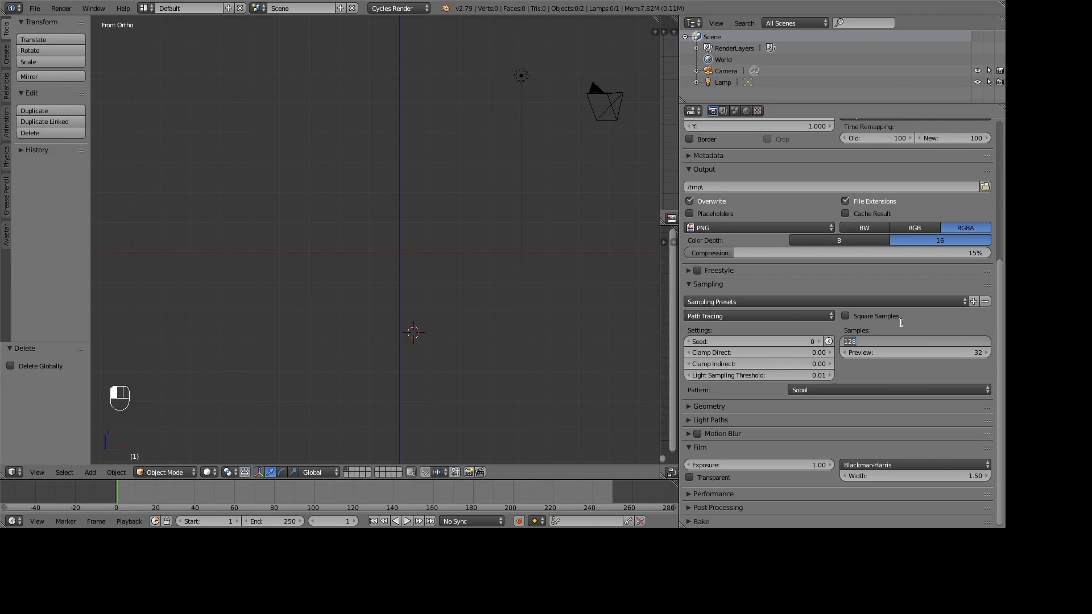
{"action": "type", "text": "1500"}
{"action": "key", "text": "Return"}
{"action": "left_click", "coordinate": [906, 349]}
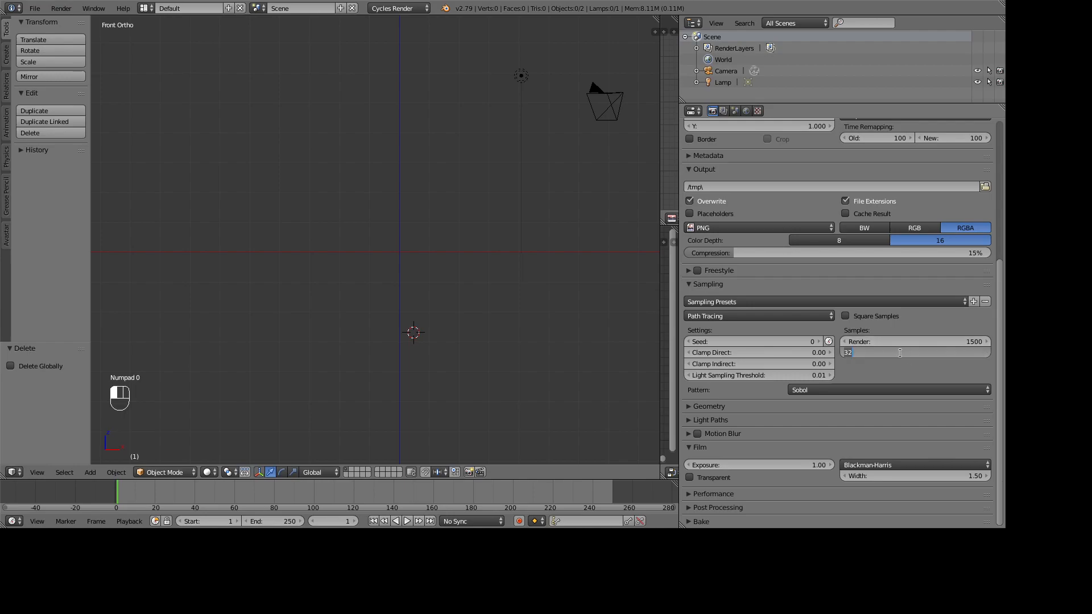
{"action": "type", "text": "1500"}
{"action": "key", "text": "Return"}
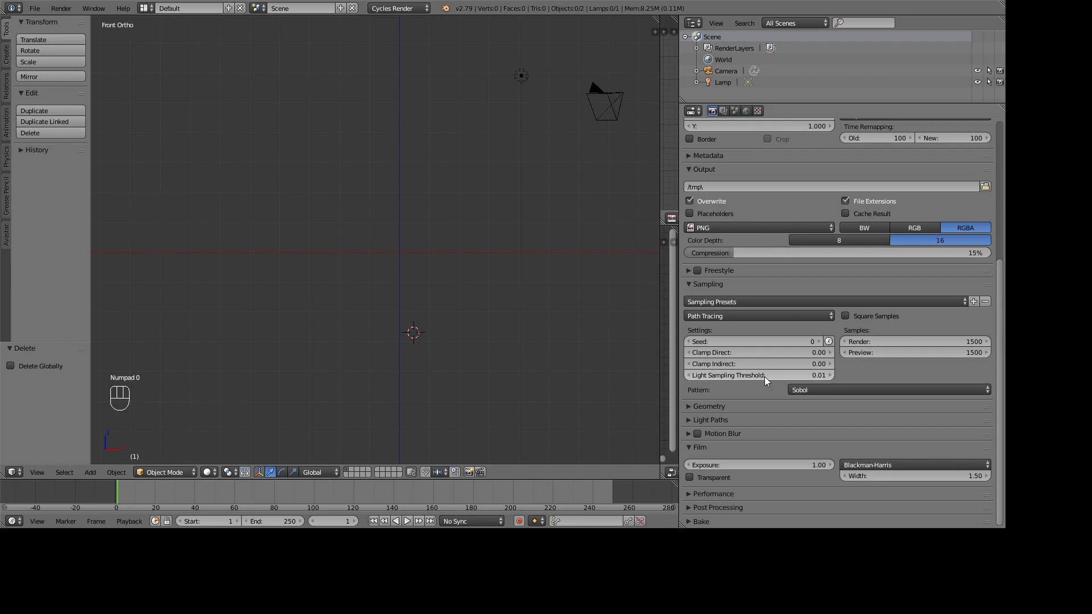
Step: Expand the Performance, Post Processing and Bake sections of the render settings
{"action": "left_click", "coordinate": [692, 494]}
{"action": "scroll", "coordinate": [716, 466], "scroll_direction": "down", "scroll_amount": 5}
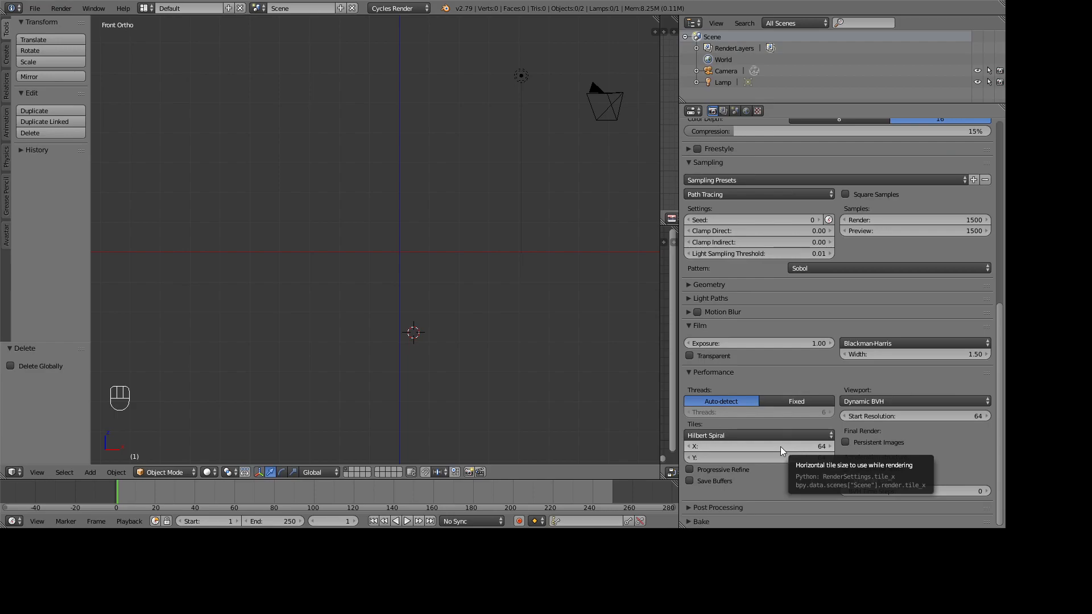
{"action": "left_click", "coordinate": [694, 507]}
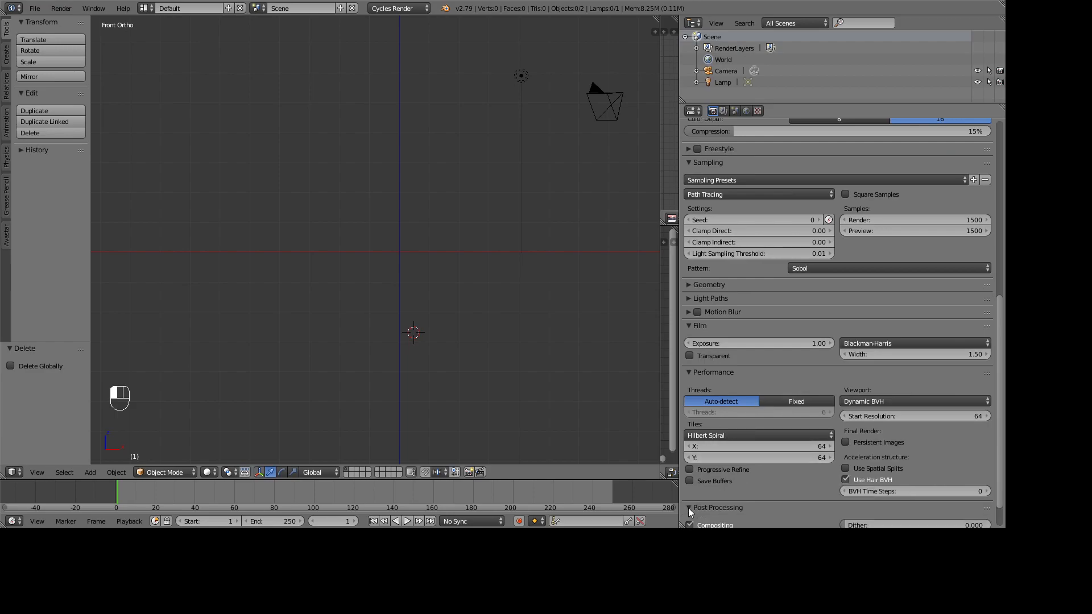
{"action": "scroll", "coordinate": [688, 503], "scroll_direction": "down", "scroll_amount": 2}
{"action": "left_click", "coordinate": [692, 521]}
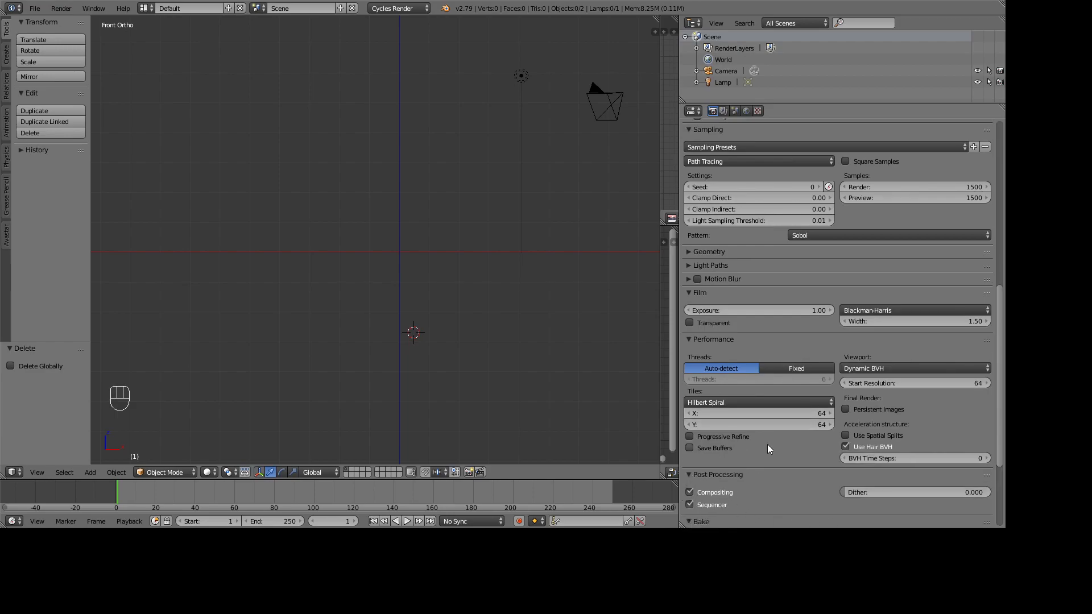
{"action": "scroll", "coordinate": [767, 446], "scroll_direction": "down", "scroll_amount": 6}
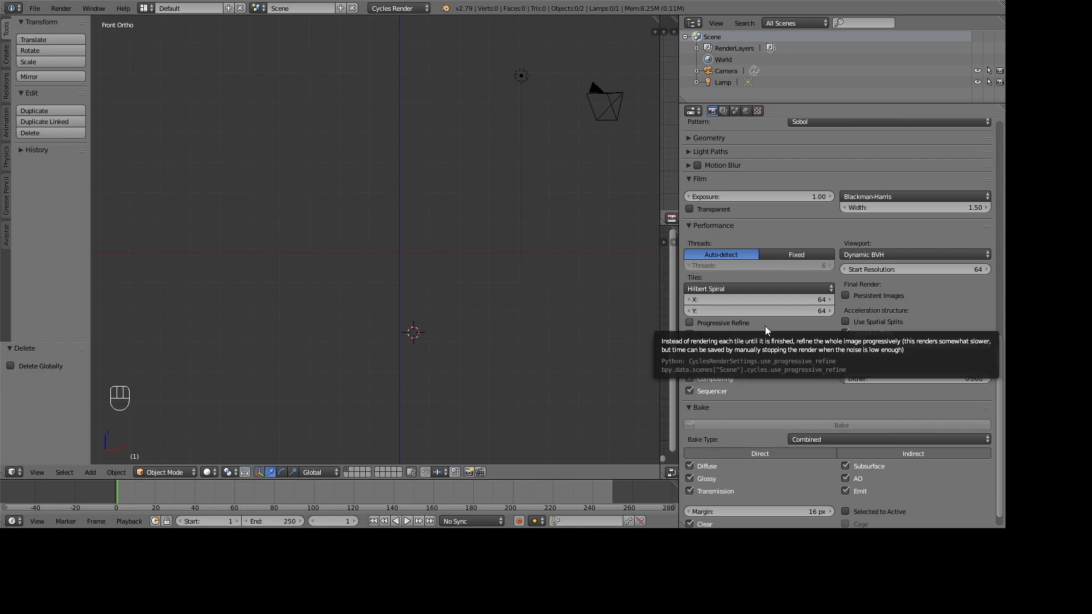
Step: Review all render settings from device to baking and check the available render devices, keeping CPU
{"action": "scroll", "coordinate": [769, 314], "scroll_direction": "up", "scroll_amount": 15}
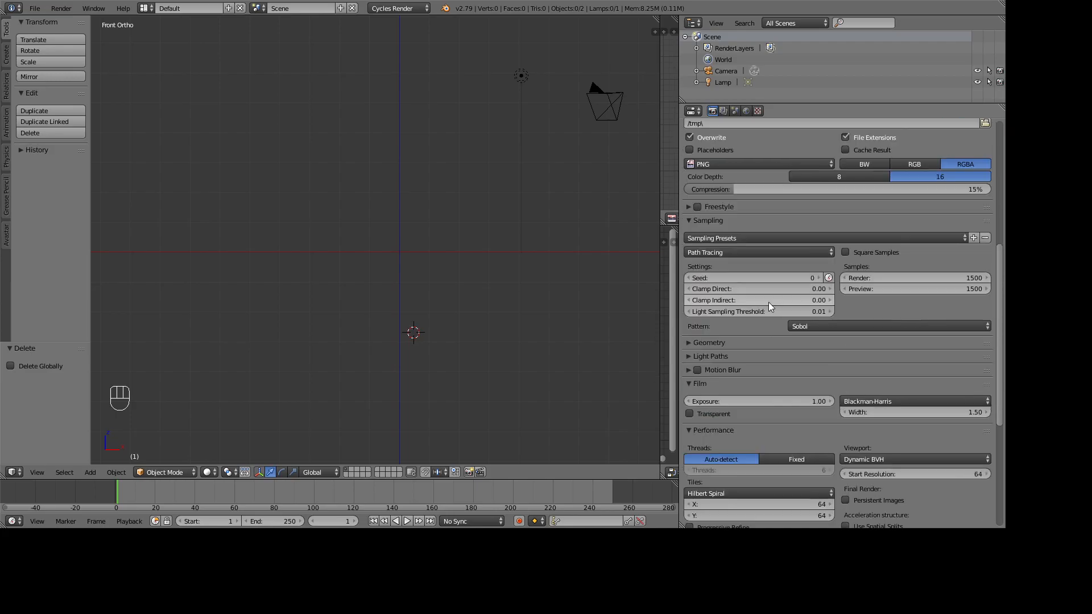
{"action": "scroll", "coordinate": [767, 301], "scroll_direction": "up", "scroll_amount": 3}
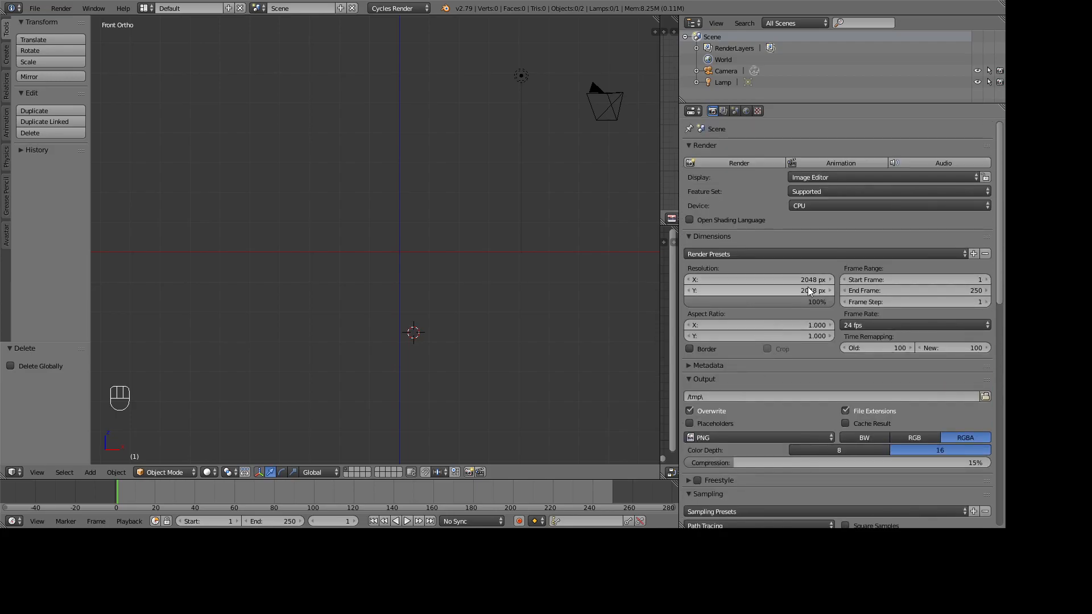
{"action": "scroll", "coordinate": [800, 288], "scroll_direction": "down", "scroll_amount": 15}
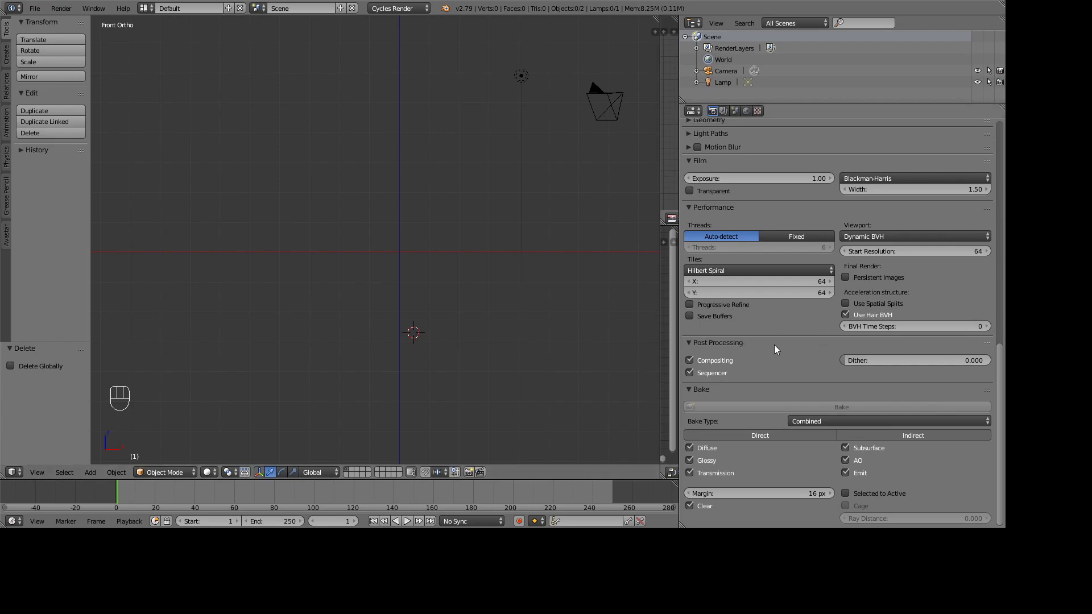
{"action": "scroll", "coordinate": [770, 350], "scroll_direction": "up", "scroll_amount": 10}
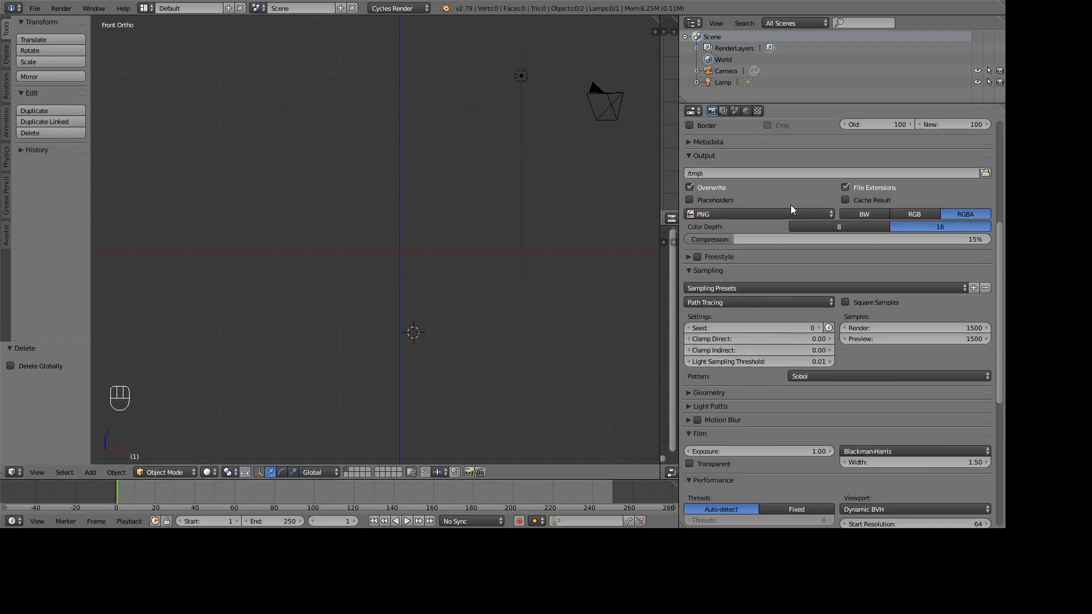
{"action": "scroll", "coordinate": [777, 386], "scroll_direction": "up", "scroll_amount": 7}
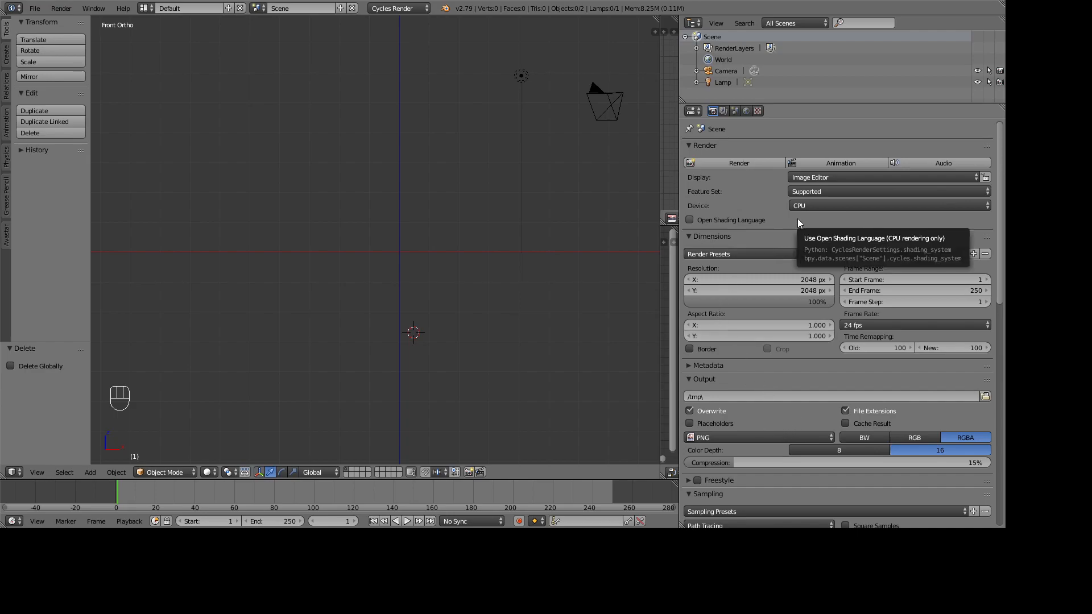
{"action": "left_click", "coordinate": [804, 206]}
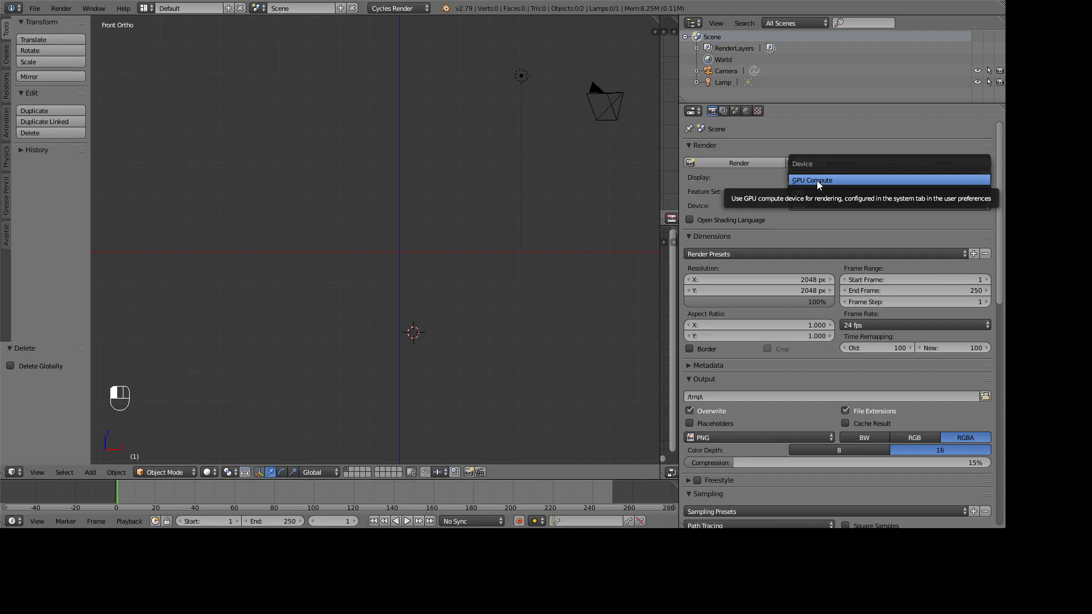
{"action": "left_click", "coordinate": [807, 193]}
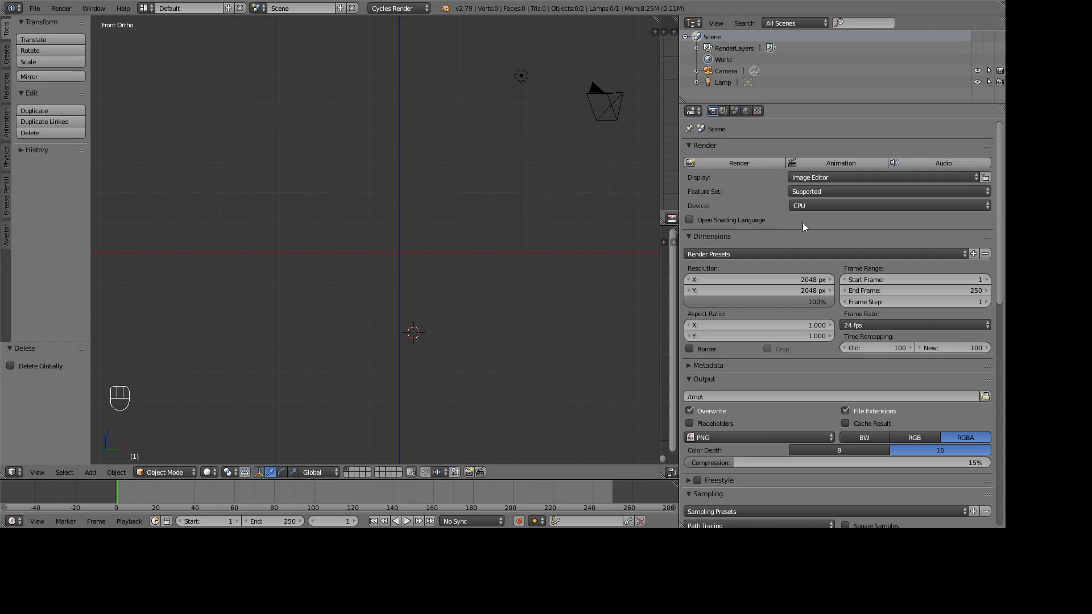
{"action": "scroll", "coordinate": [783, 231], "scroll_direction": "down", "scroll_amount": 10}
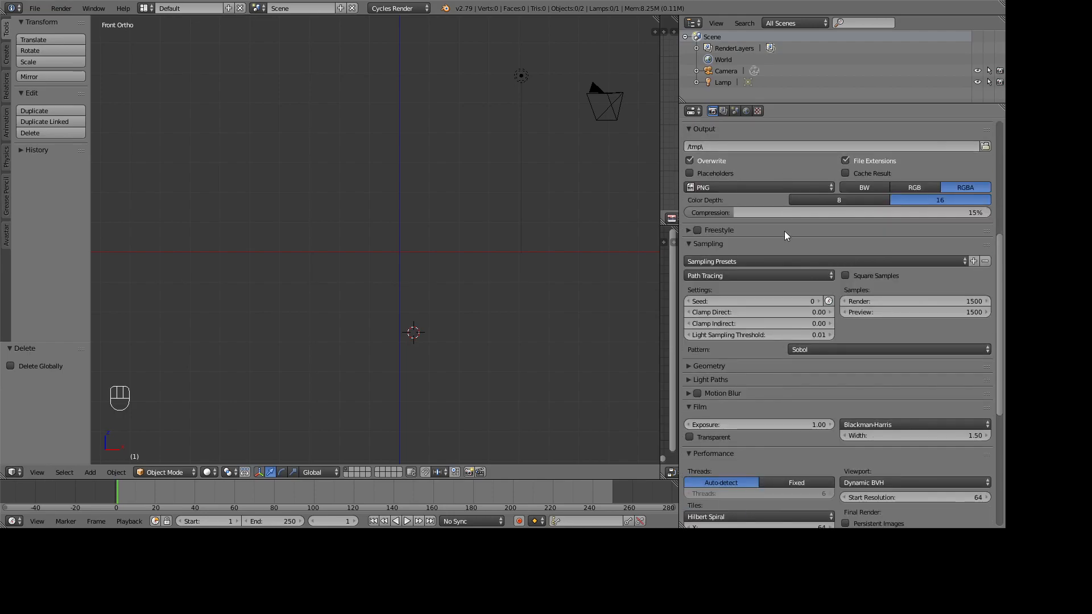
Step: Widen the 3D view's tool shelf and show its tools for adding primitives
{"action": "left_click", "coordinate": [95, 167]}
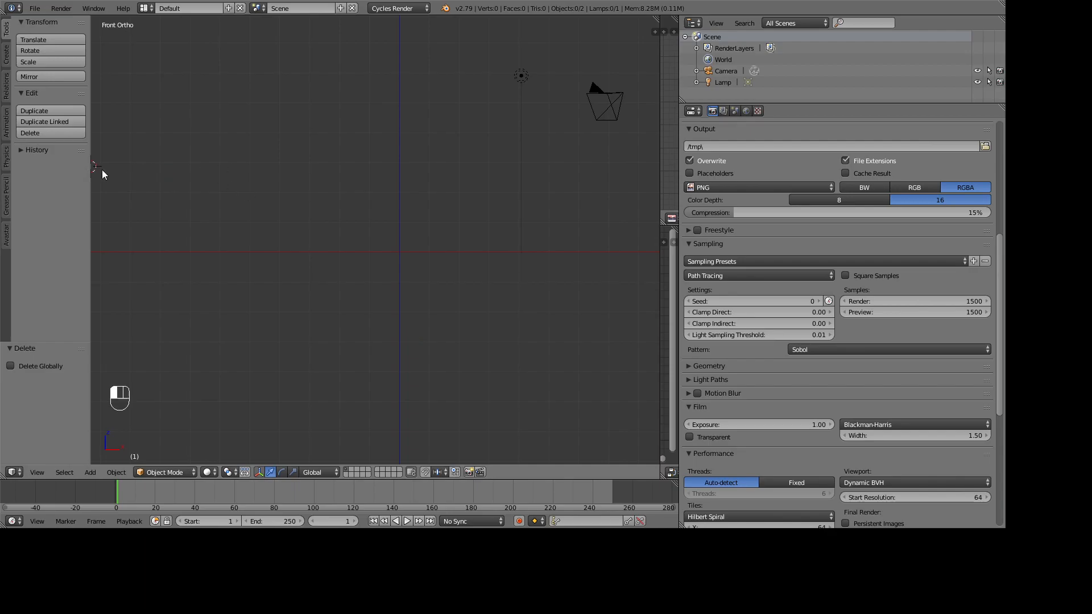
{"action": "left_click_drag", "start_coordinate": [104, 171], "coordinate": [219, 183]}
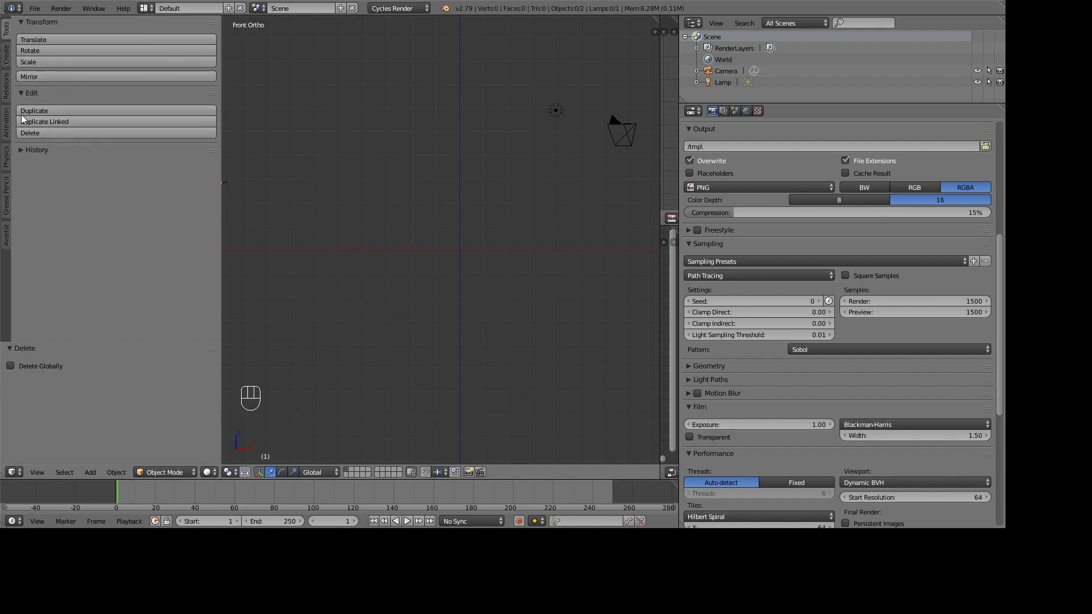
{"action": "left_click", "coordinate": [5, 61]}
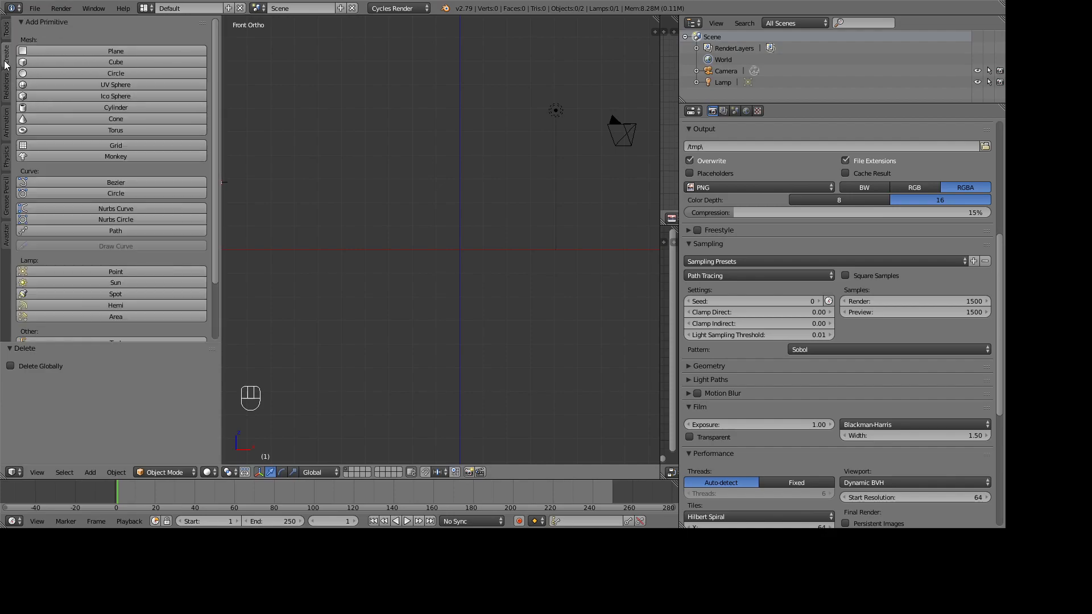
Step: Add a plane at the 3D cursor, orbit around it, return to front view and delete it
{"action": "left_click", "coordinate": [60, 51]}
{"action": "middle_click_drag", "start_coordinate": [332, 243], "coordinate": [467, 234]}
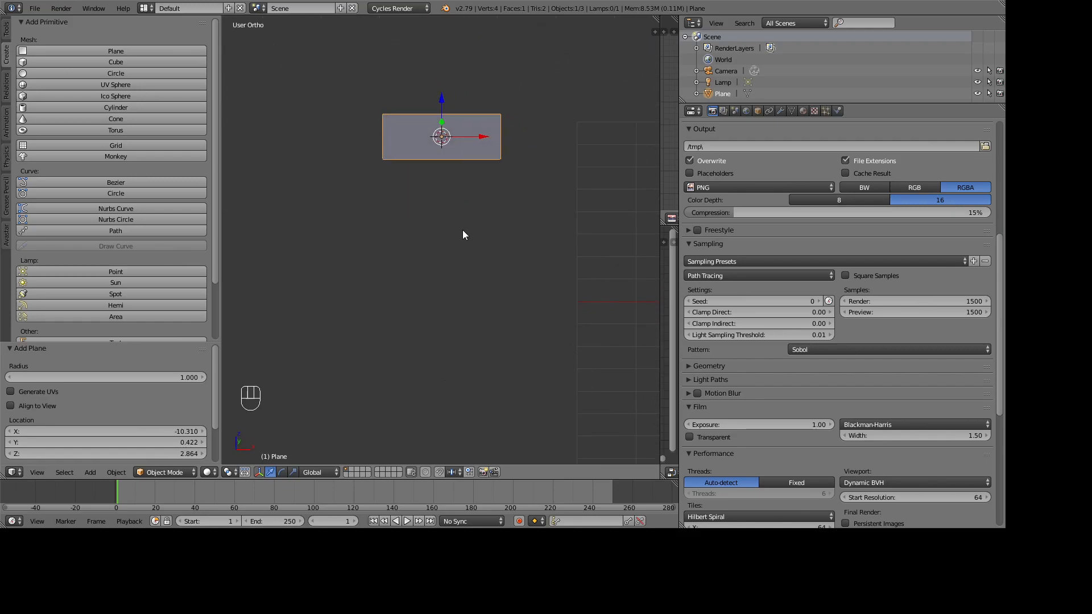
{"action": "key", "text": "KP_1"}
{"action": "key", "text": "Delete"}
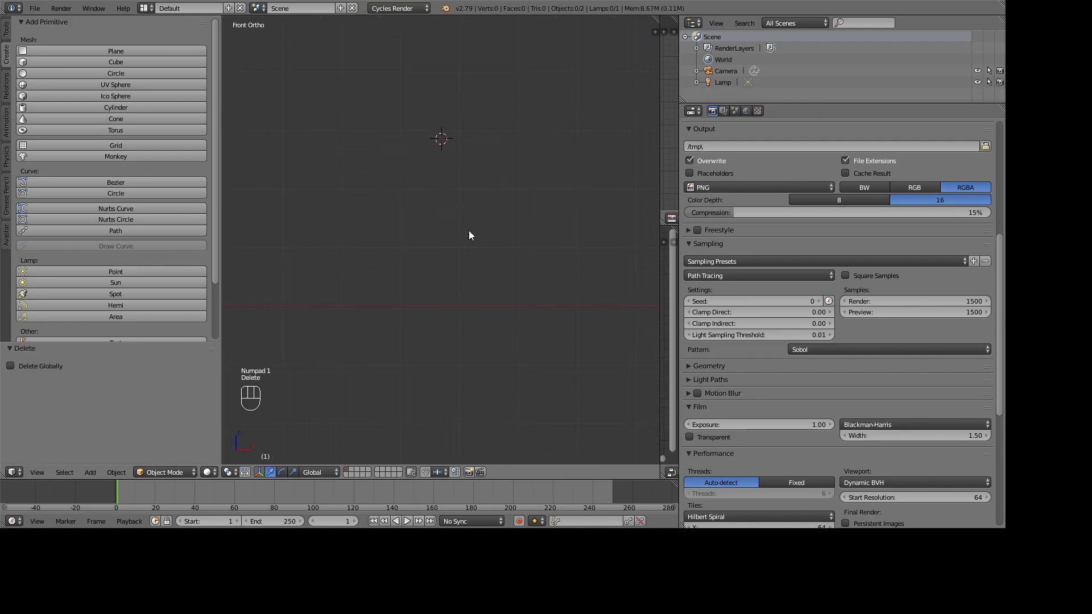
Step: Add a cube and a mesh circle at the 3D cursor, moving the circle about -2.42 along X
{"action": "left_click", "coordinate": [108, 62]}
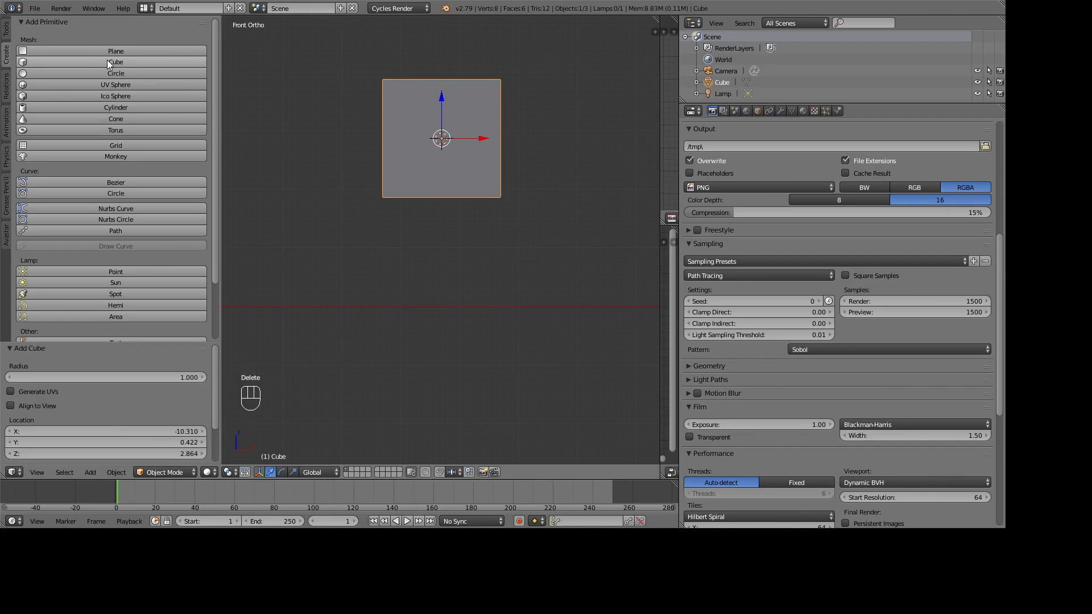
{"action": "left_click", "coordinate": [134, 75]}
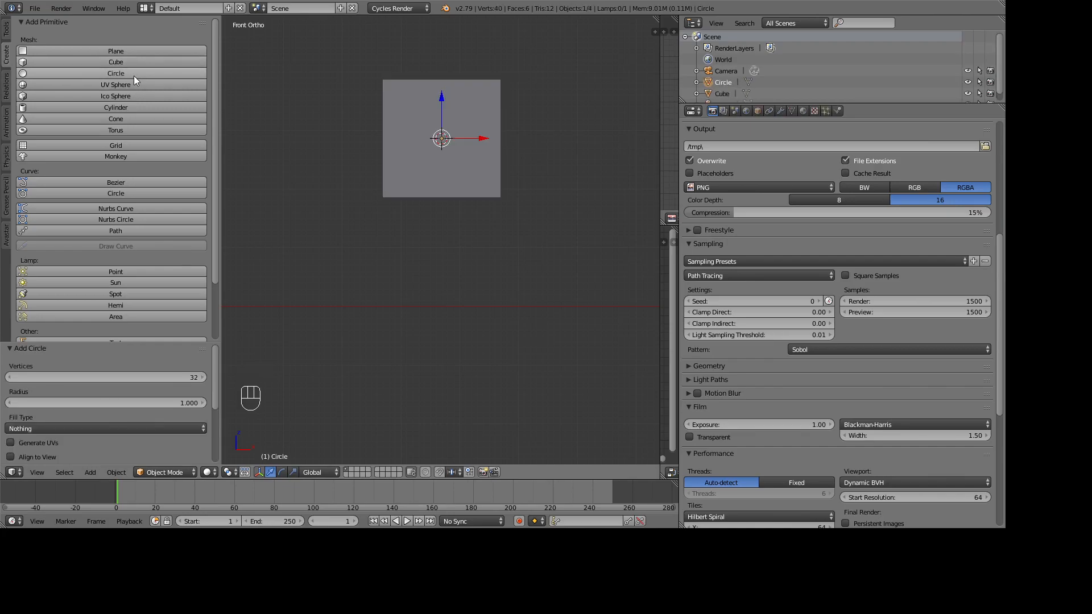
{"action": "left_click_drag", "start_coordinate": [481, 142], "coordinate": [339, 137]}
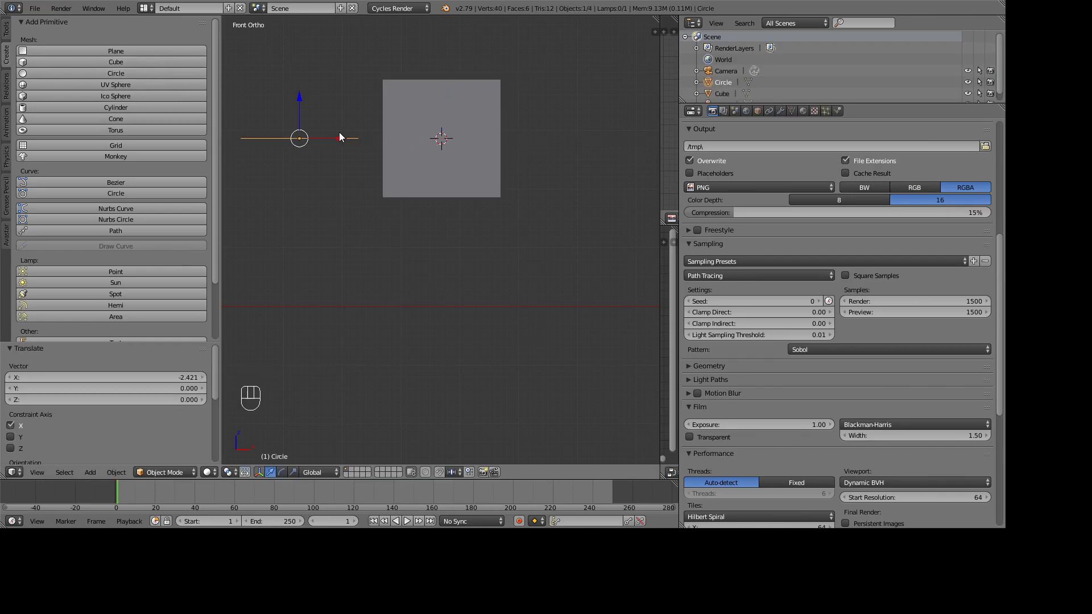
Step: Rotate the mesh circle 90° about the X axis
{"action": "key", "text": "r"}
{"action": "type", "text": "x90"}
{"action": "key", "text": "Return"}
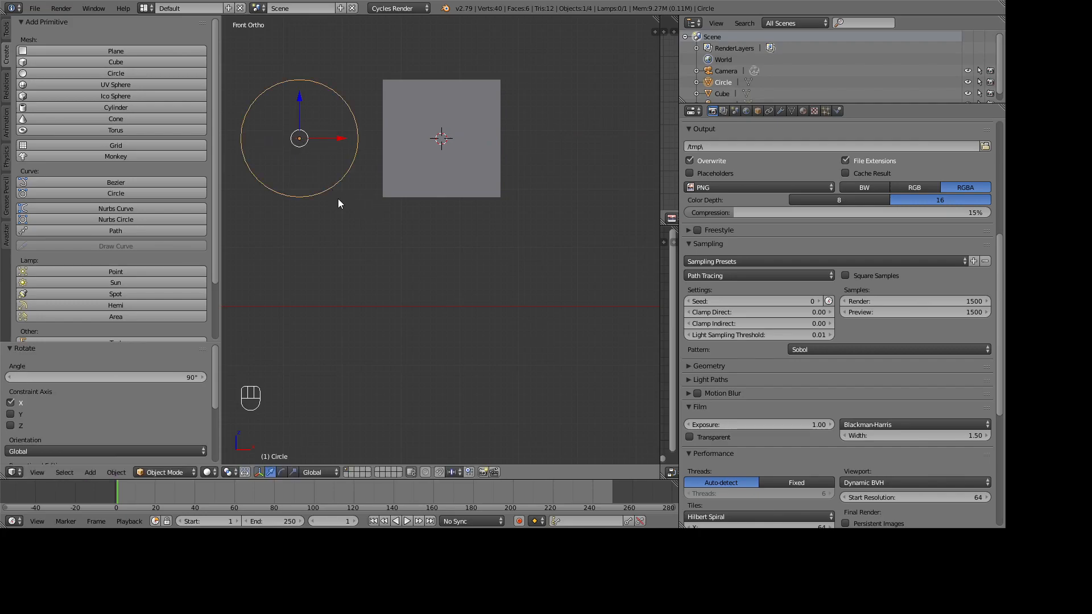
Step: Add a UV sphere and move it about 3.37 along X, away from the cube
{"action": "left_click", "coordinate": [72, 85]}
{"action": "scroll", "coordinate": [421, 212], "scroll_direction": "down", "scroll_amount": 5}
{"action": "left_click_drag", "start_coordinate": [483, 200], "coordinate": [560, 201]}
{"action": "middle_click_drag", "start_coordinate": [531, 223], "coordinate": [469, 269]}
{"action": "scroll", "coordinate": [576, 259], "scroll_direction": "up", "scroll_amount": 4}
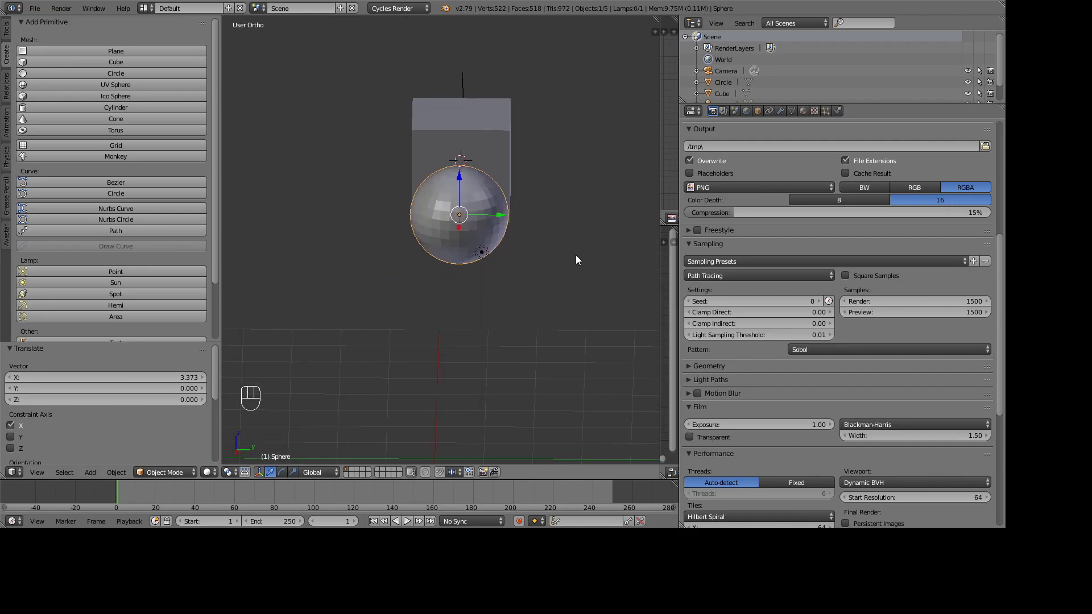
Step: Stretch the UV sphere along the Y axis into a wide ellipsoid
{"action": "key", "text": "s"}
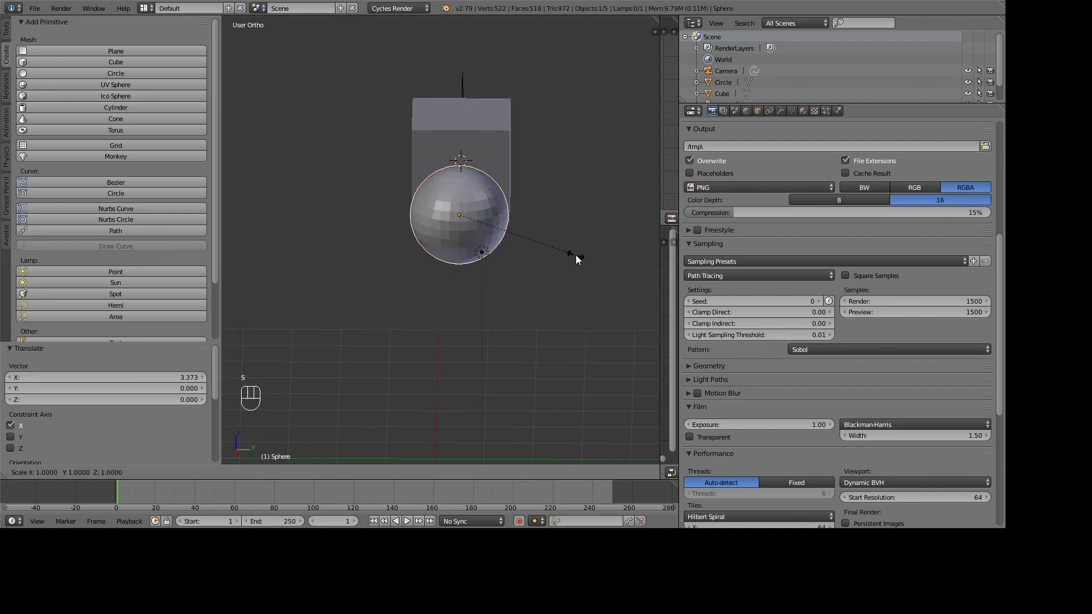
{"action": "key", "text": "y"}
{"action": "left_click", "coordinate": [250, 254]}
{"action": "middle_click_drag", "start_coordinate": [373, 305], "coordinate": [421, 268]}
{"action": "scroll", "coordinate": [489, 250], "scroll_direction": "up", "scroll_amount": 2}
Step: Examine the stretched sphere's edge loops in Edit Mode and return to Object Mode
{"action": "key", "text": "Tab"}
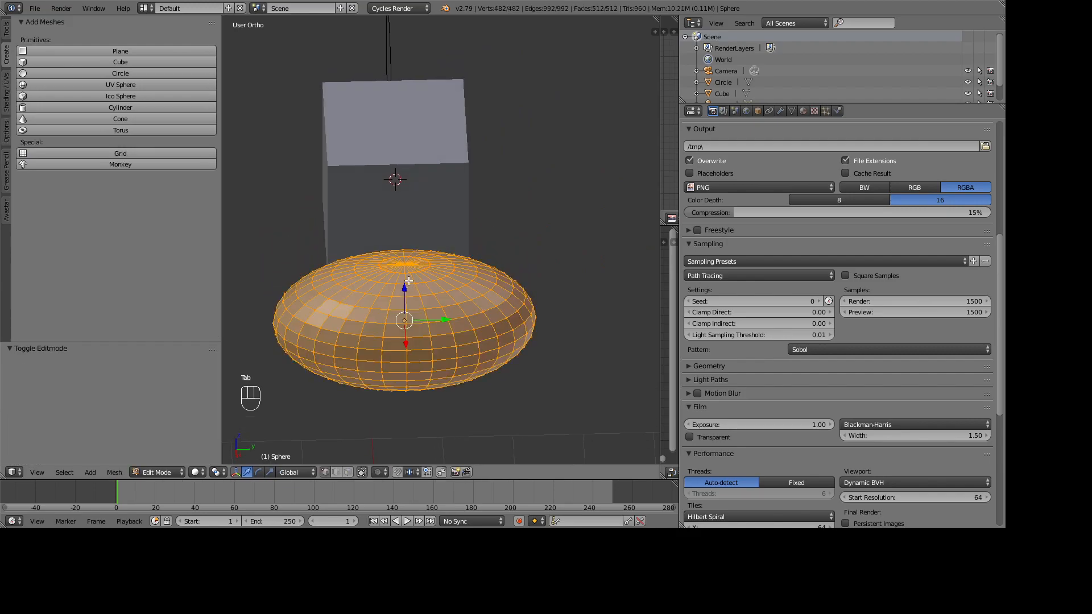
{"action": "right_click", "coordinate": [414, 342], "text": "alt"}
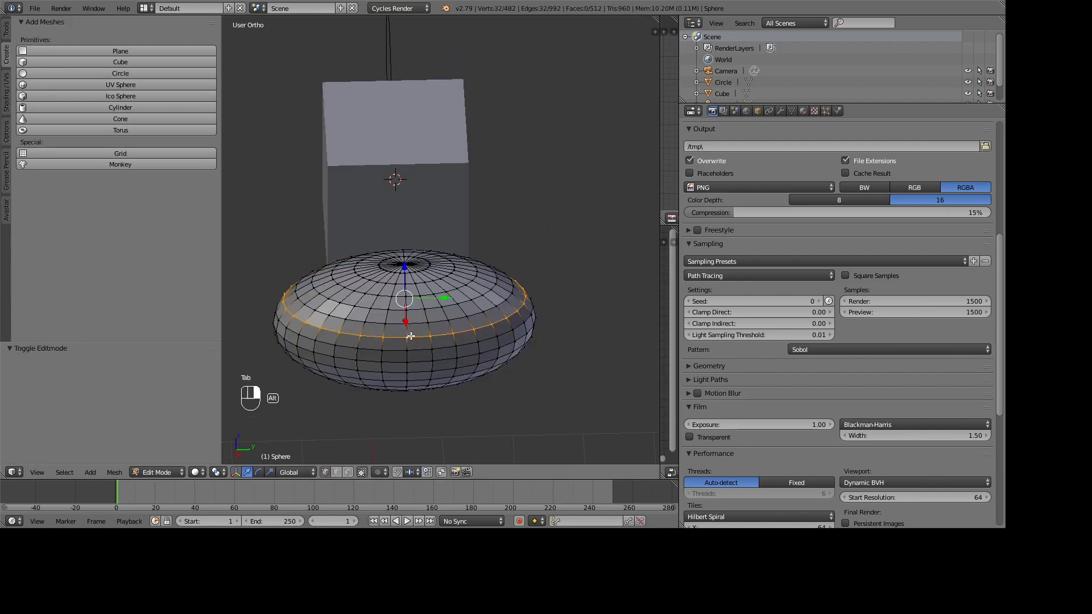
{"action": "middle_click_drag", "start_coordinate": [406, 322], "coordinate": [494, 305]}
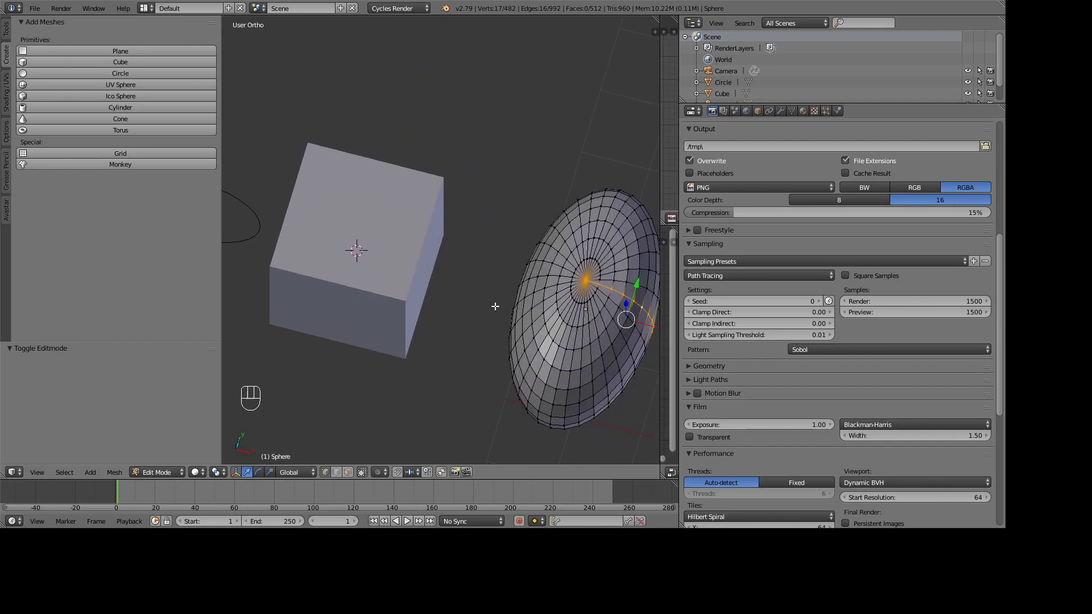
{"action": "key", "text": "Tab"}
Step: Add a monkey head mesh and move it about 1.85 along X, between the cube and the stretched sphere
{"action": "scroll", "coordinate": [82, 141], "scroll_direction": "down", "scroll_amount": 3}
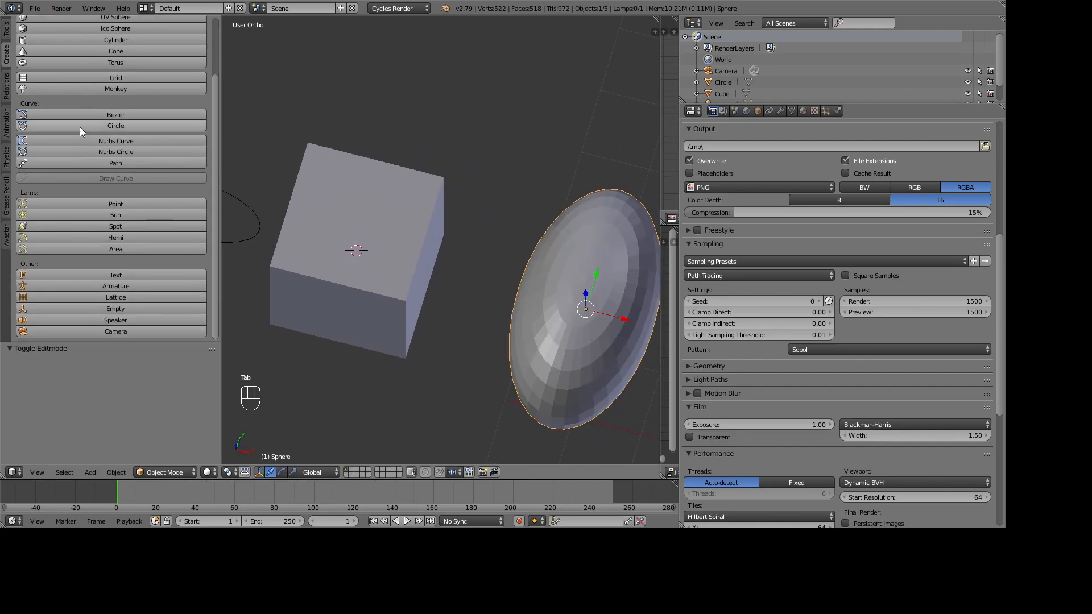
{"action": "left_click", "coordinate": [87, 87]}
{"action": "scroll", "coordinate": [438, 254], "scroll_direction": "down", "scroll_amount": 3}
{"action": "key", "text": "g"}
{"action": "key", "text": "x"}
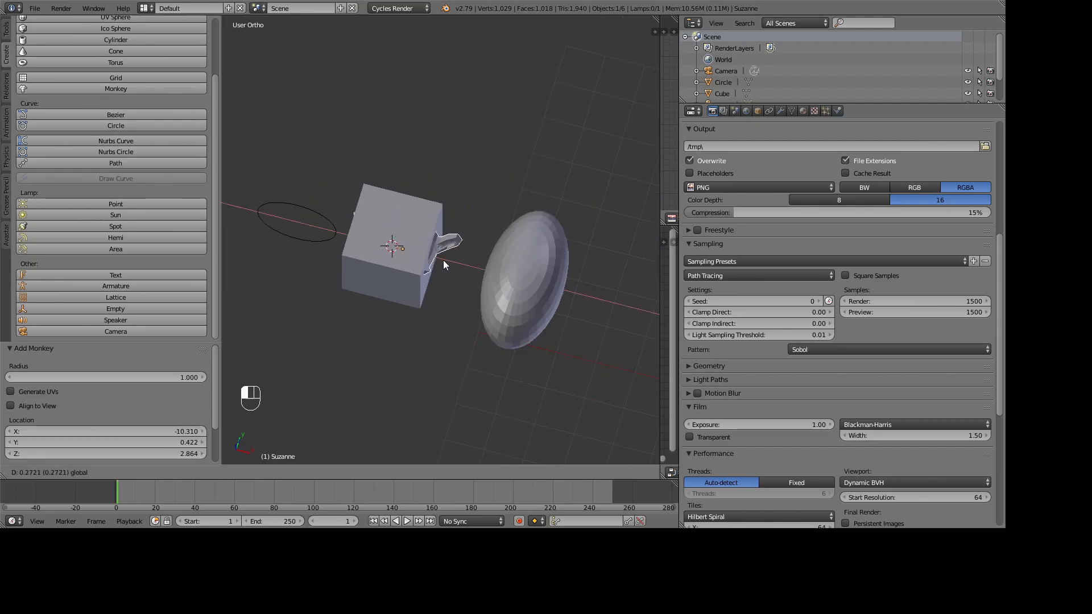
{"action": "left_click", "coordinate": [483, 265]}
{"action": "scroll", "coordinate": [151, 307], "scroll_direction": "up", "scroll_amount": 3}
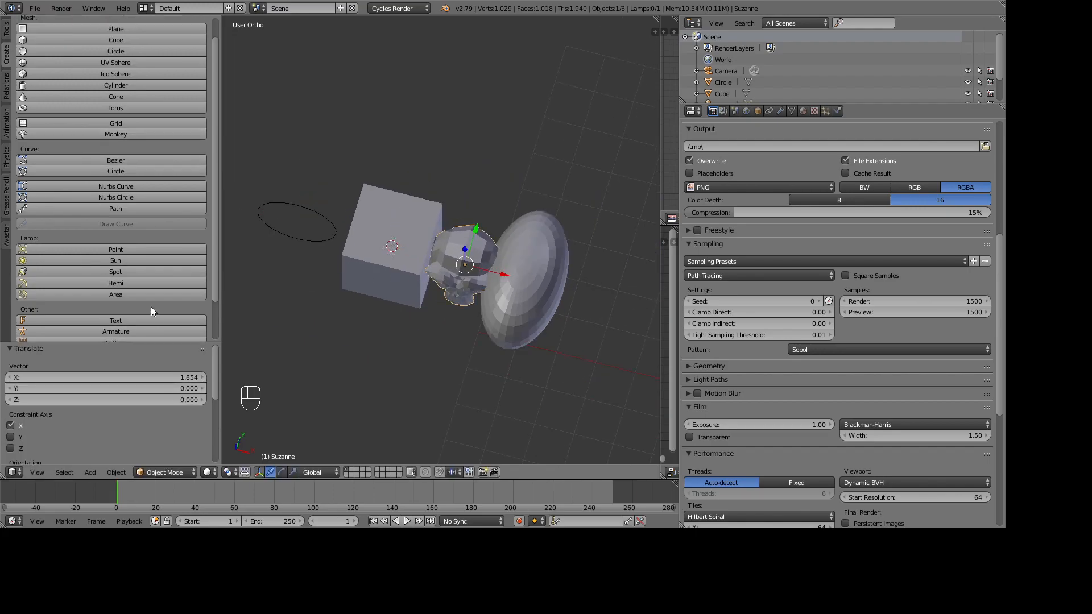
Step: Select the cube, monkey head, stretched sphere and circle together and delete them from the scene
{"action": "scroll", "coordinate": [151, 308], "scroll_direction": "down", "scroll_amount": 3}
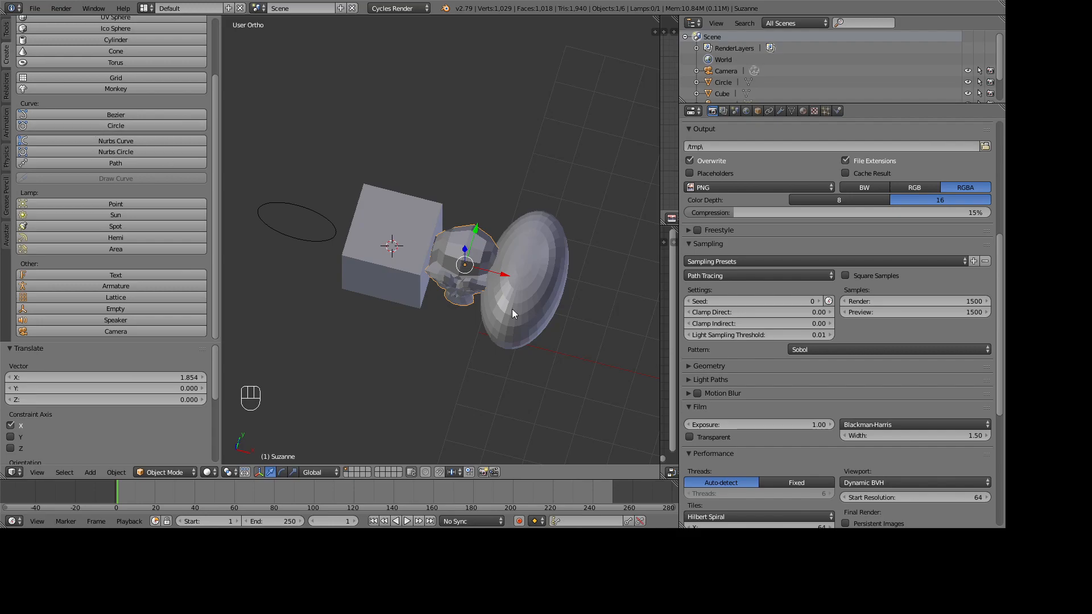
{"action": "right_click", "coordinate": [403, 271], "text": "shift"}
{"action": "right_click", "coordinate": [449, 258], "text": "shift"}
{"action": "right_click", "coordinate": [532, 290], "text": "shift"}
{"action": "right_click", "coordinate": [288, 235], "text": "shift"}
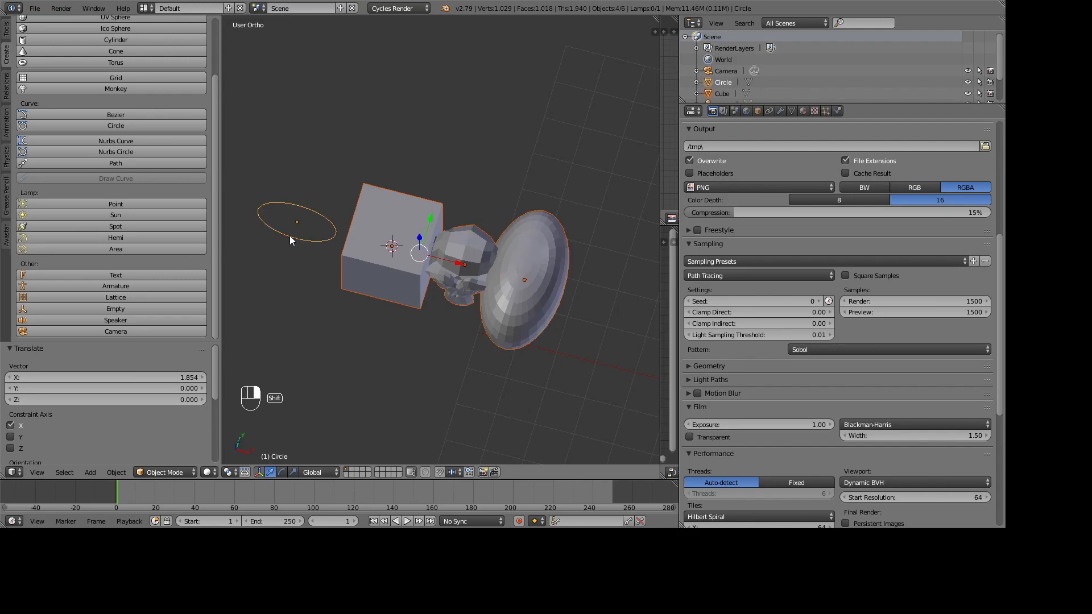
{"action": "key", "text": "Delete"}
{"action": "left_click", "coordinate": [289, 236]}
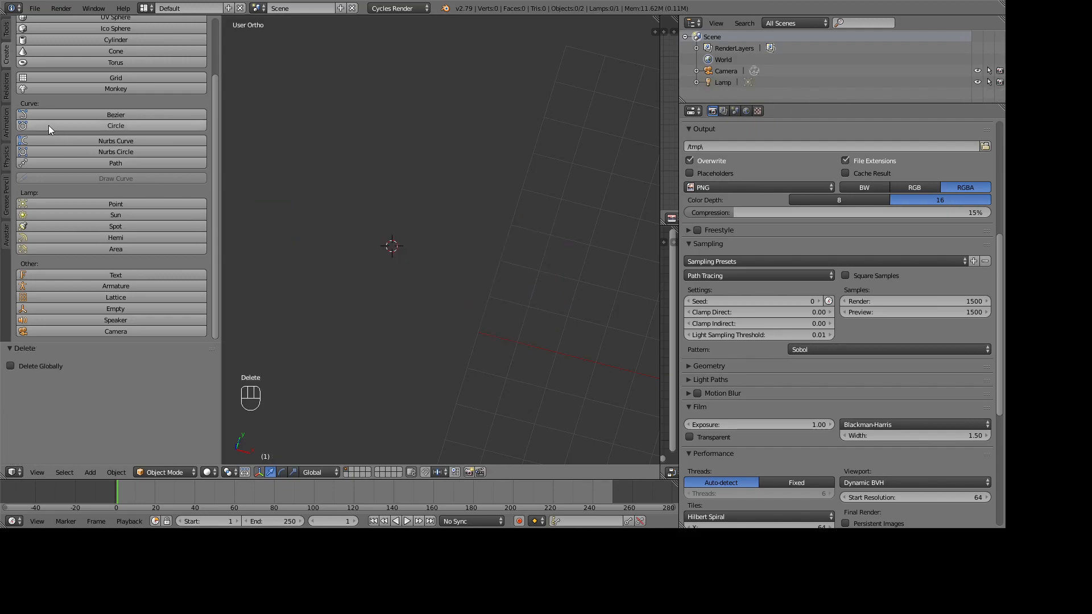
Step: Look through the Relations, Animation, Physics, Grease Pencil and Avastar tool sets, including Avastar's Tools, Collada and Maintenance sections
{"action": "left_click", "coordinate": [11, 92]}
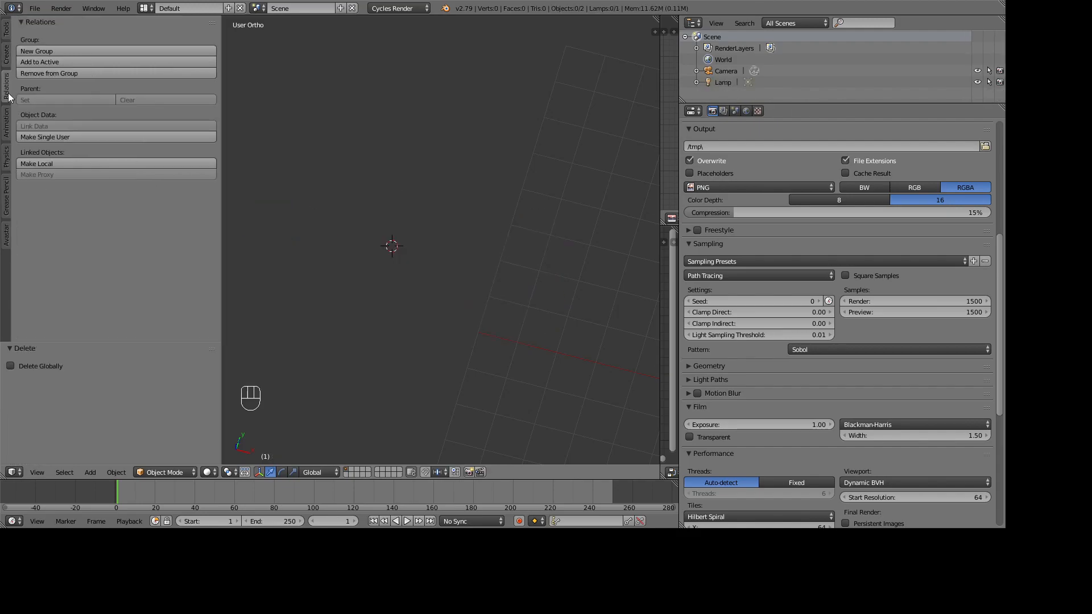
{"action": "left_click", "coordinate": [4, 138]}
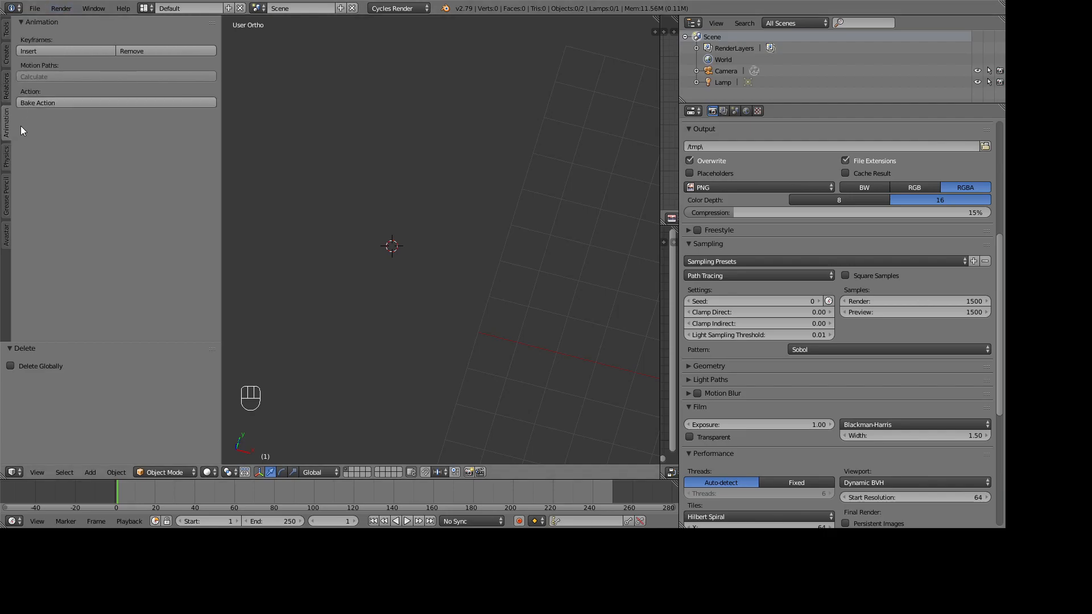
{"action": "left_click", "coordinate": [3, 162]}
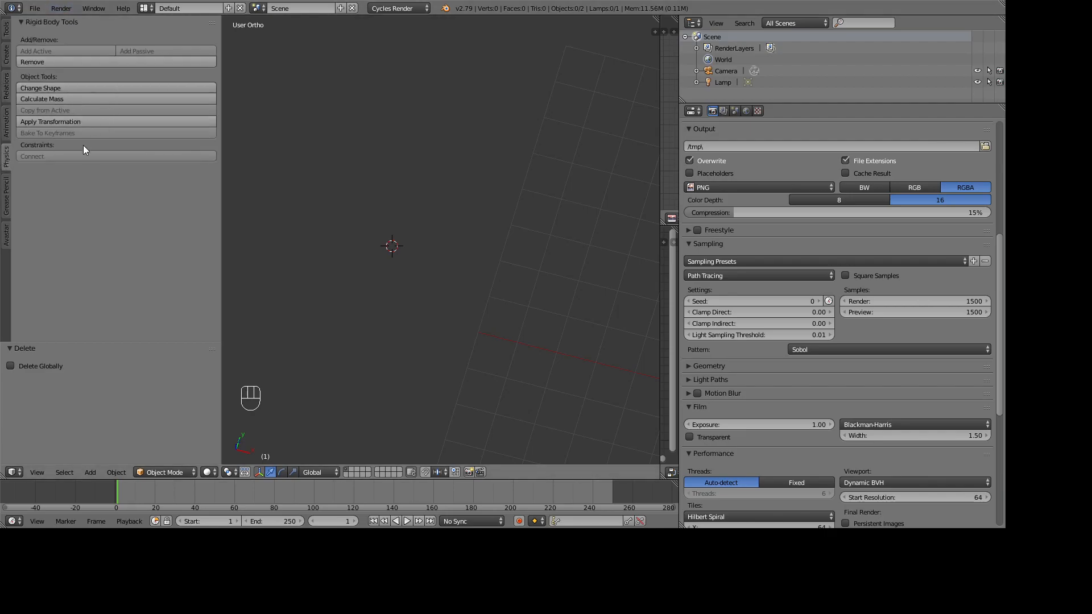
{"action": "left_click", "coordinate": [5, 198]}
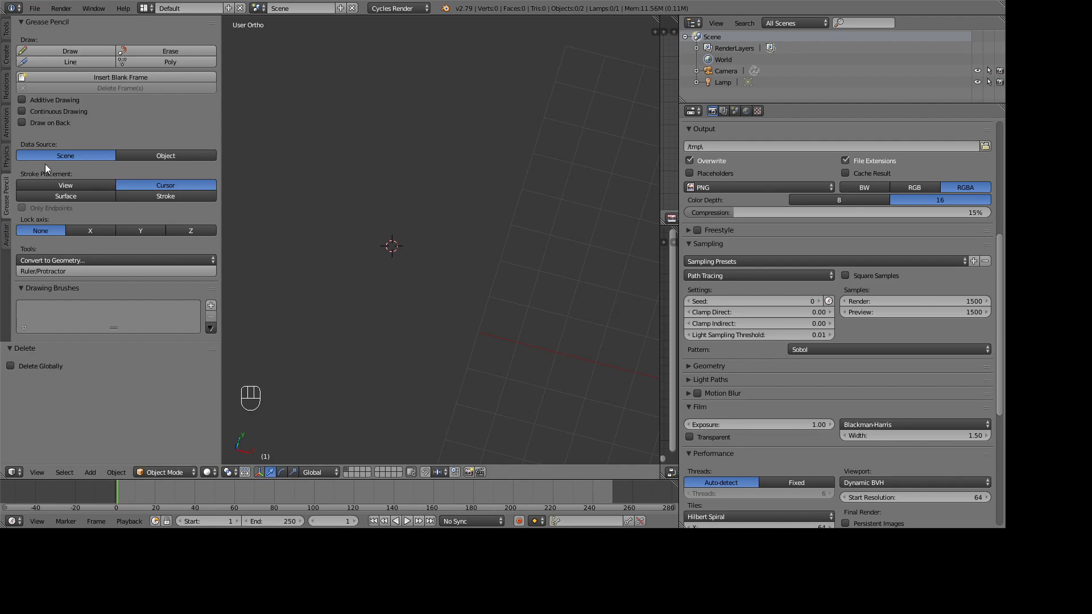
{"action": "left_click", "coordinate": [7, 235]}
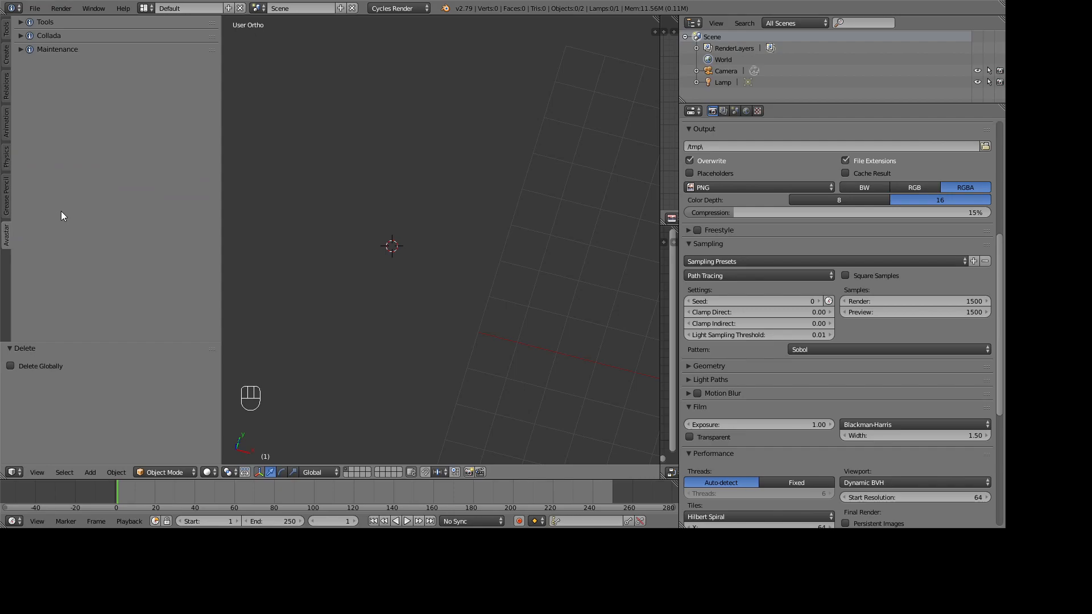
{"action": "left_click", "coordinate": [20, 49]}
{"action": "left_click", "coordinate": [23, 36]}
{"action": "left_click", "coordinate": [23, 25]}
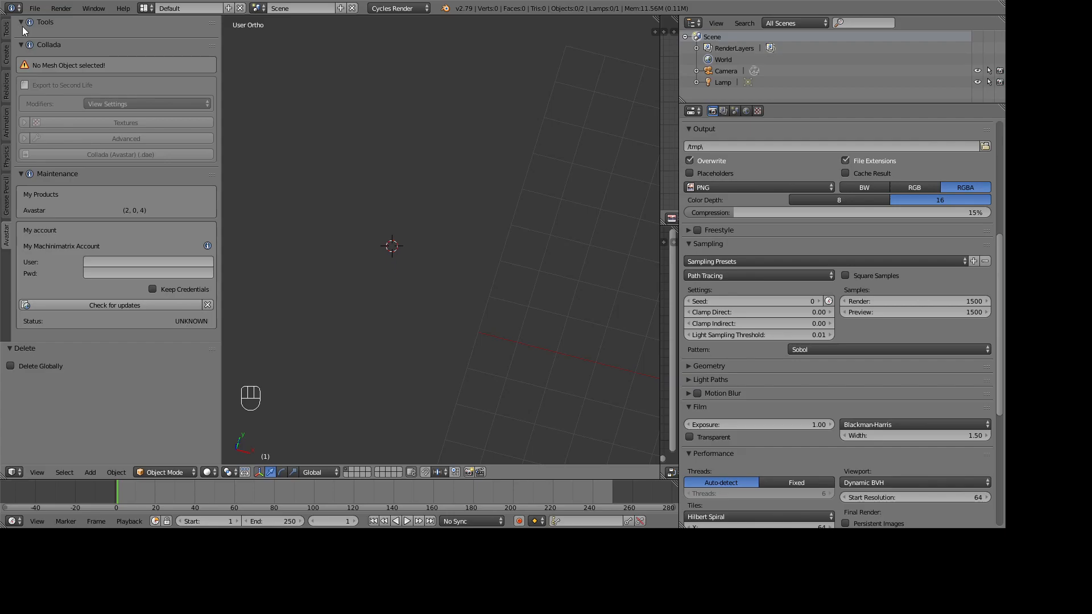
Step: Align the viewport to the front view, narrow the tool shelf and show its object transform tools
{"action": "middle_click_drag", "start_coordinate": [404, 219], "coordinate": [383, 211]}
{"action": "key", "text": "KP_1"}
{"action": "left_click_drag", "start_coordinate": [221, 116], "coordinate": [100, 128]}
{"action": "left_click", "coordinate": [6, 31]}
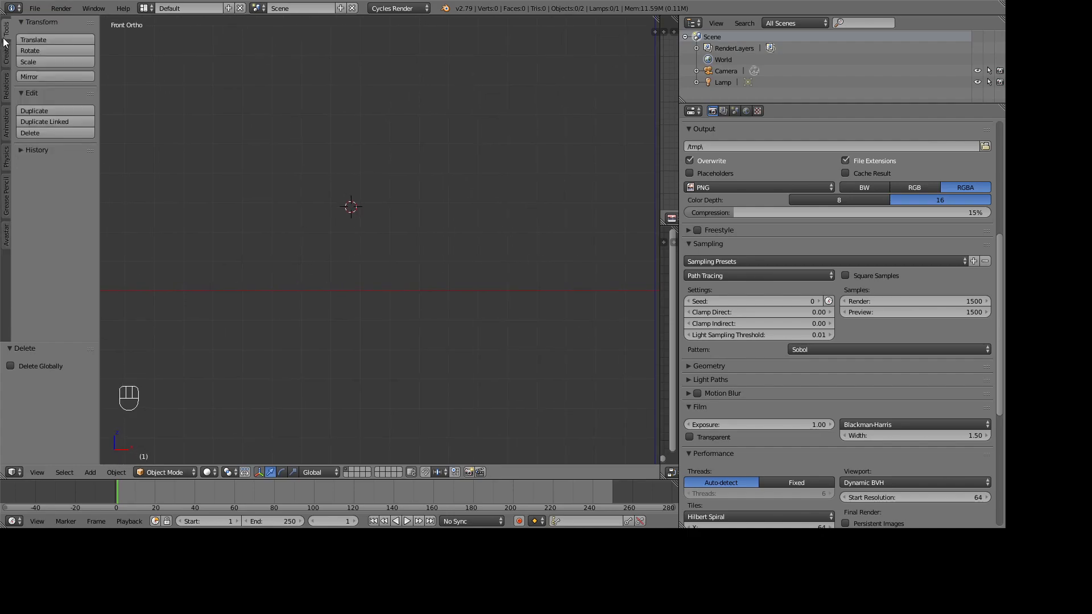
Step: Enlarge the 3D viewport by narrowing the properties editor and the image and node editors beside it
{"action": "left_click", "coordinate": [678, 117]}
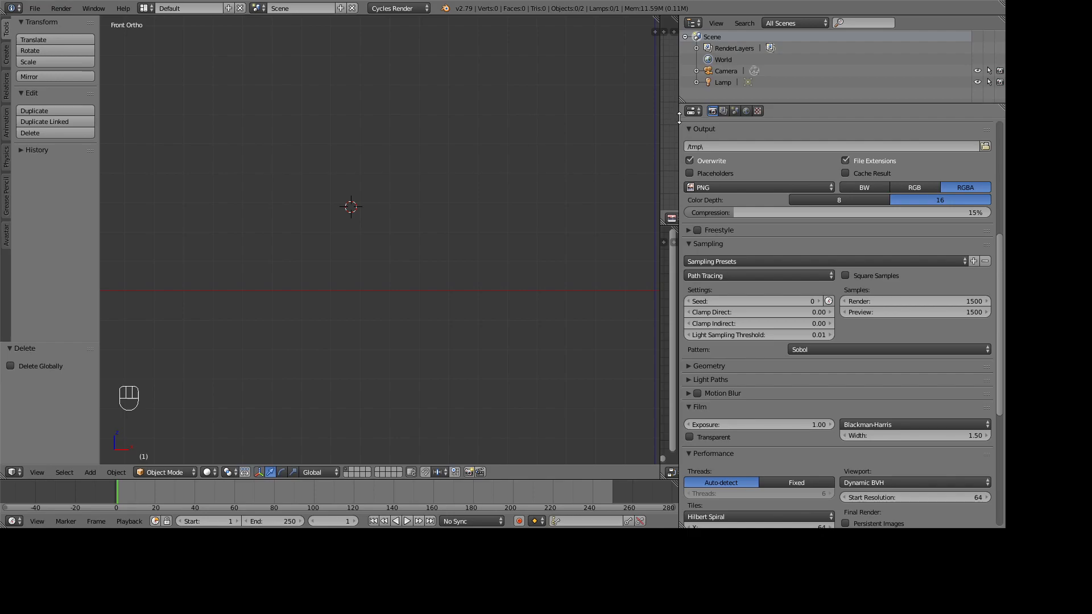
{"action": "left_click_drag", "start_coordinate": [678, 118], "coordinate": [935, 116]}
{"action": "left_click_drag", "start_coordinate": [660, 136], "coordinate": [839, 142]}
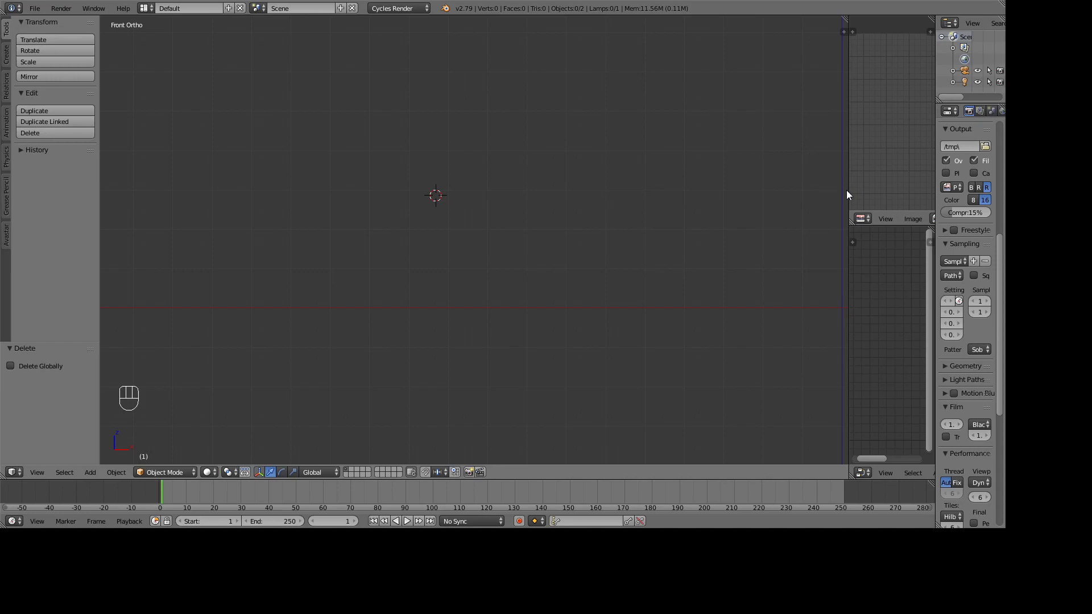
{"action": "left_click_drag", "start_coordinate": [847, 188], "coordinate": [790, 182]}
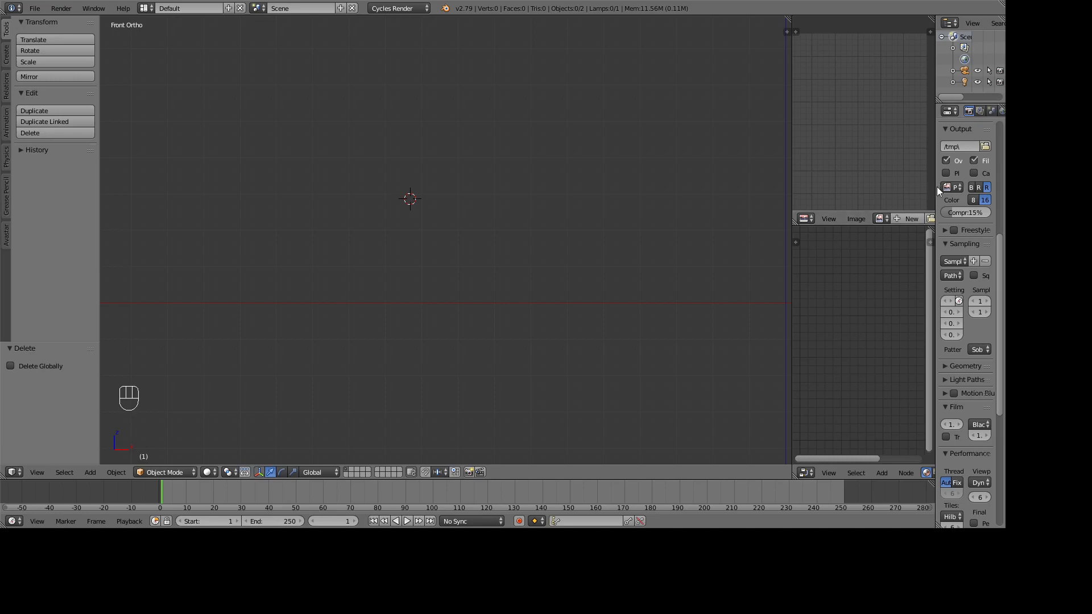
{"action": "left_click_drag", "start_coordinate": [935, 186], "coordinate": [829, 183]}
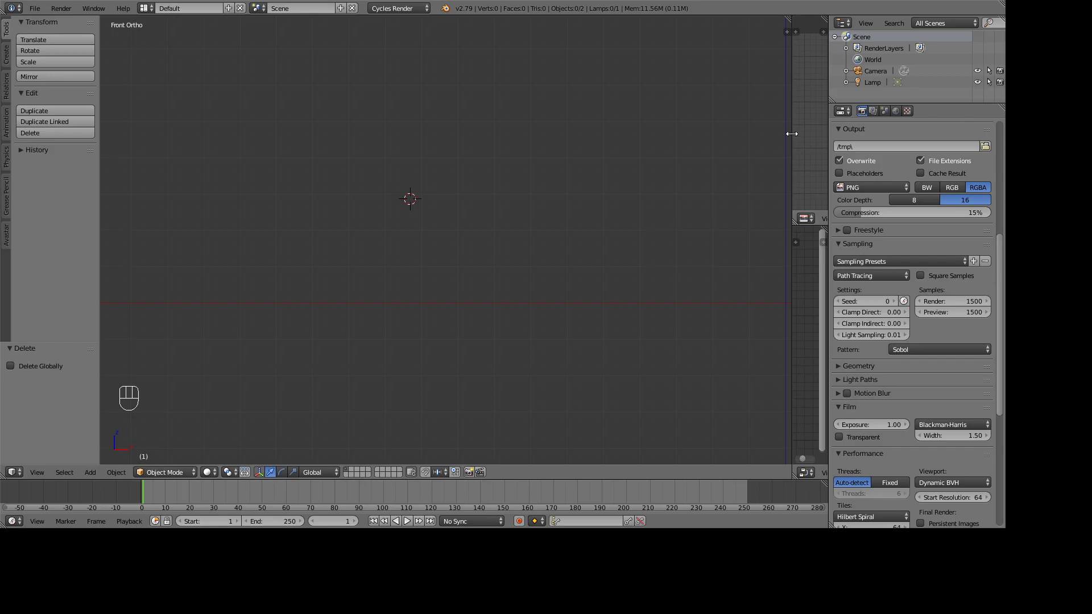
{"action": "left_click_drag", "start_coordinate": [791, 134], "coordinate": [808, 68]}
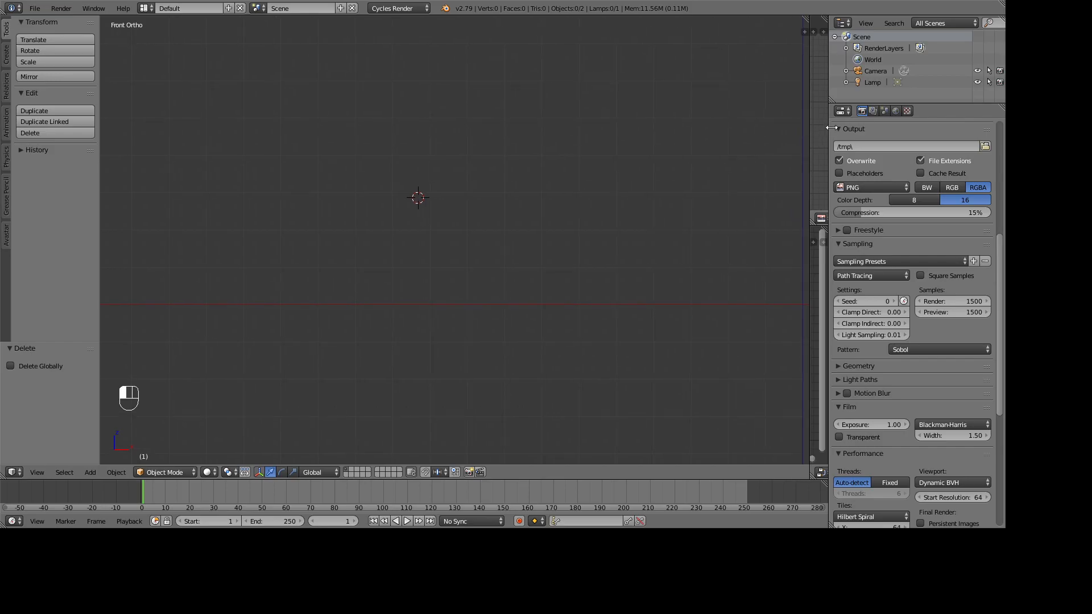
Step: Show the viewport's properties region, enable Background Images and add an empty image slot
{"action": "left_click", "coordinate": [804, 32]}
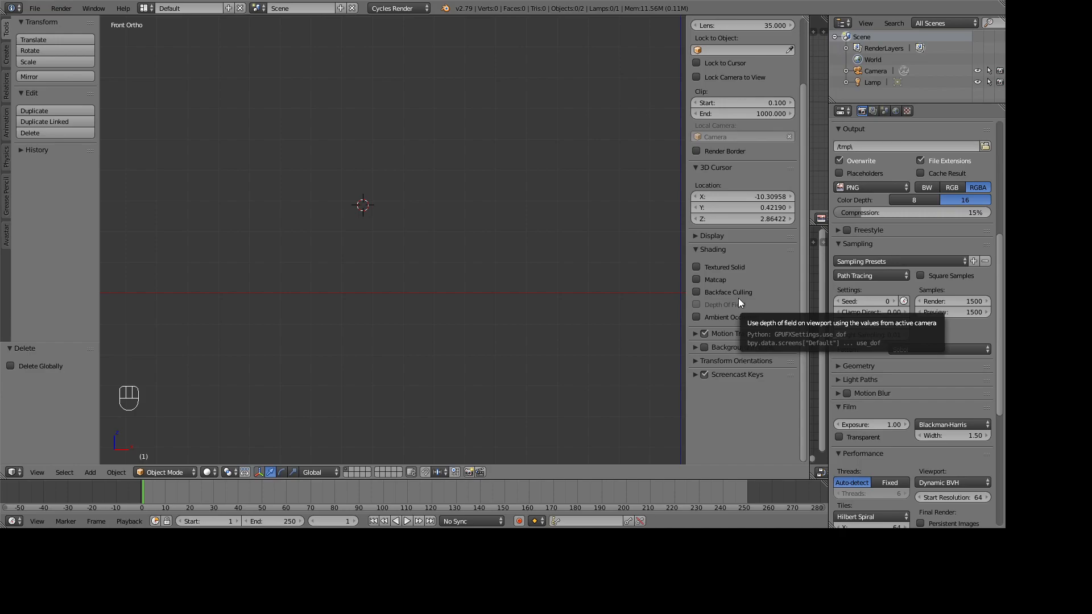
{"action": "left_click", "coordinate": [705, 348]}
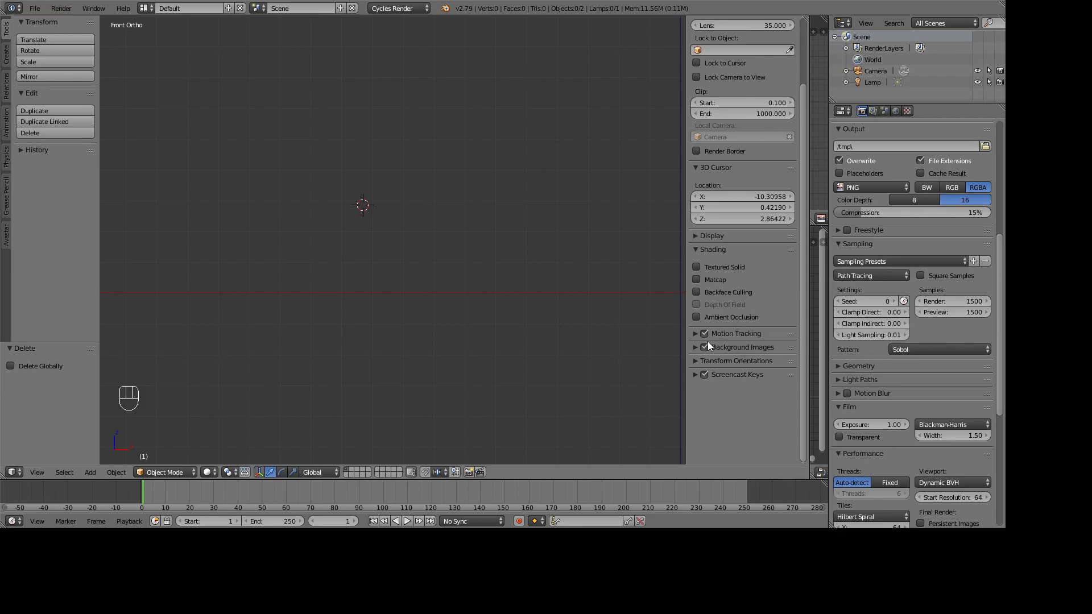
{"action": "left_click", "coordinate": [695, 347]}
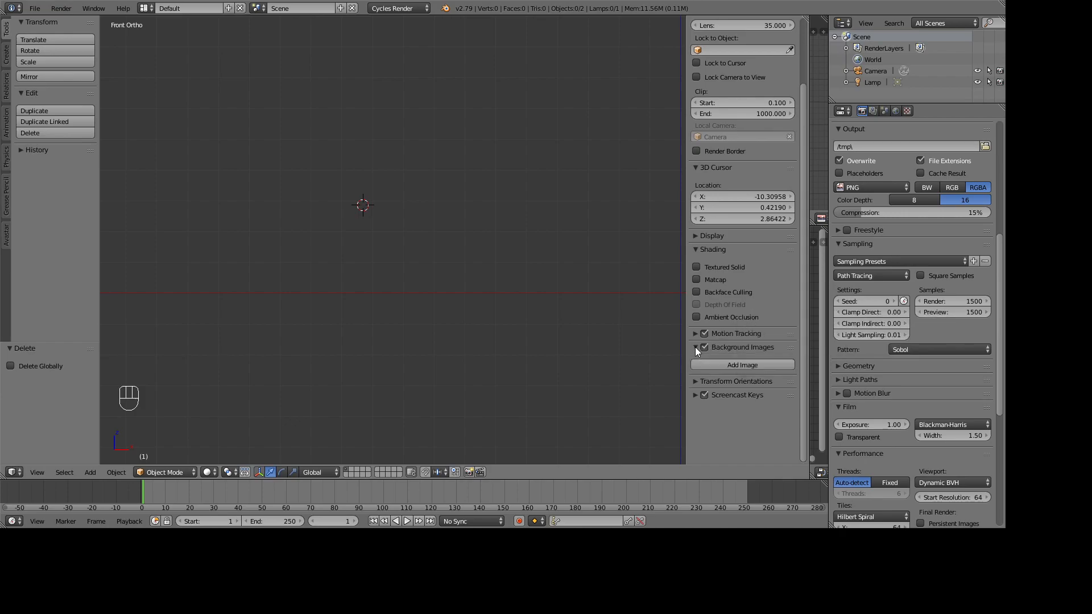
{"action": "left_click", "coordinate": [728, 365]}
Step: Load TEST PROJECT.jpg from the Desktop's Class Materials folder as the viewport's background image
{"action": "left_click", "coordinate": [728, 426]}
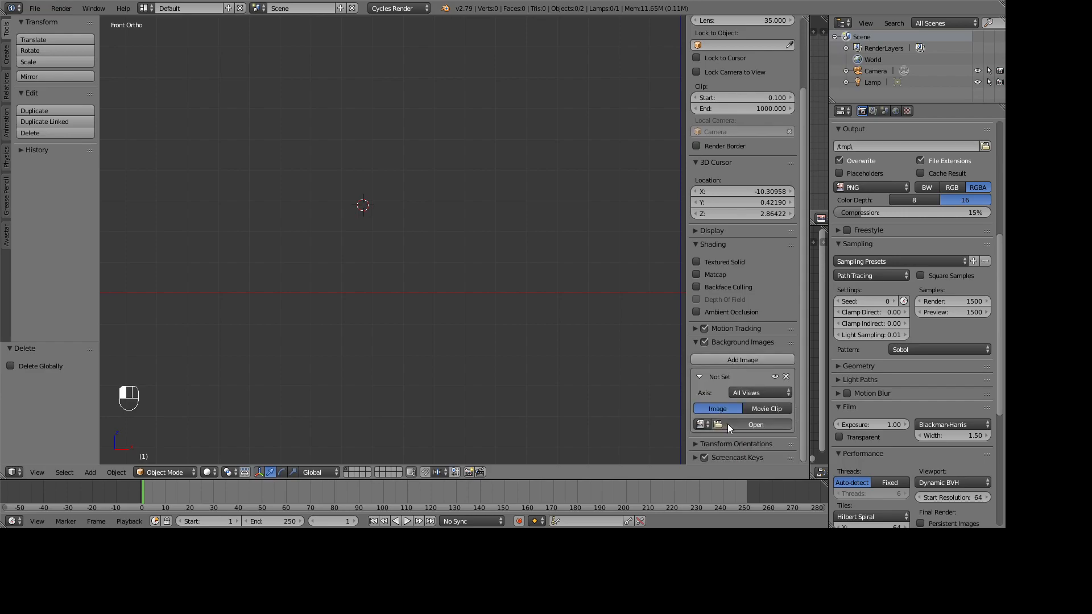
{"action": "left_click", "coordinate": [38, 133]}
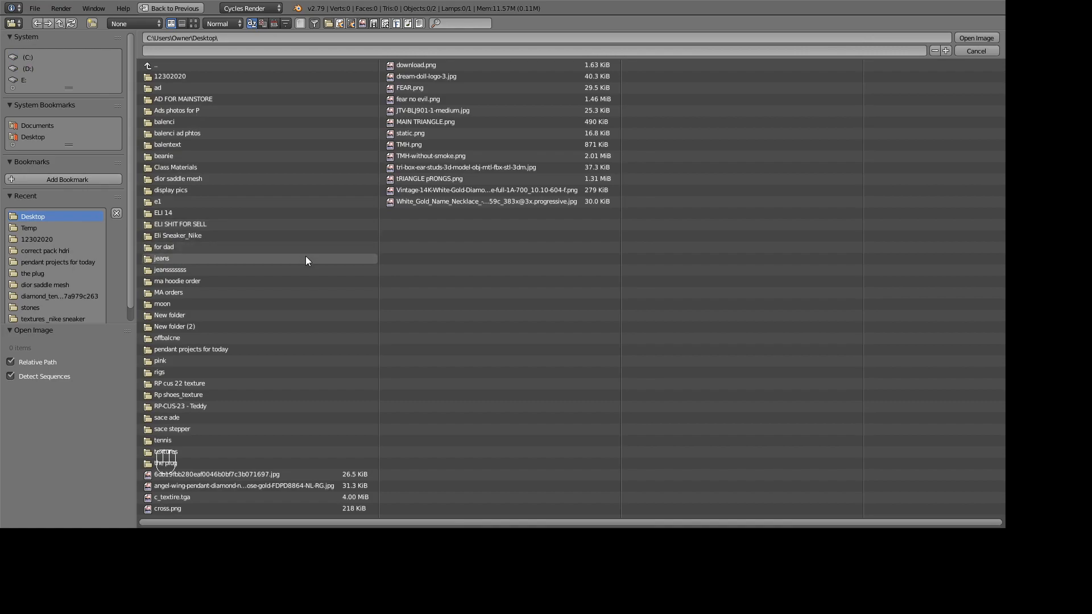
{"action": "left_click", "coordinate": [216, 167]}
{"action": "left_click", "coordinate": [207, 135]}
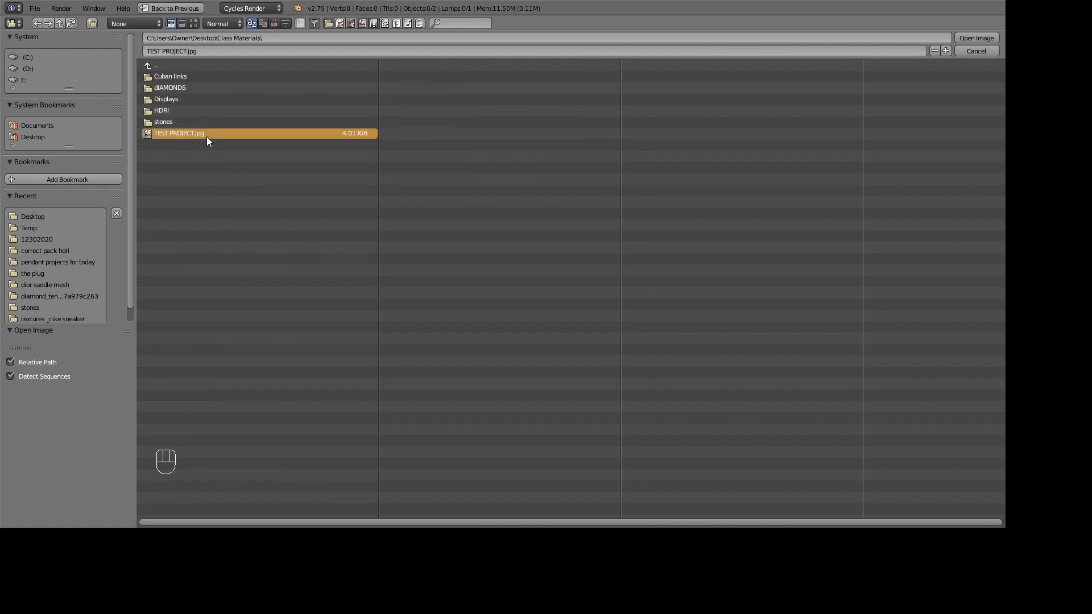
{"action": "left_click", "coordinate": [977, 38]}
{"action": "scroll", "coordinate": [411, 248], "scroll_direction": "down", "scroll_amount": 5}
{"action": "middle_click_drag", "start_coordinate": [472, 243], "coordinate": [438, 242], "text": "shift"}
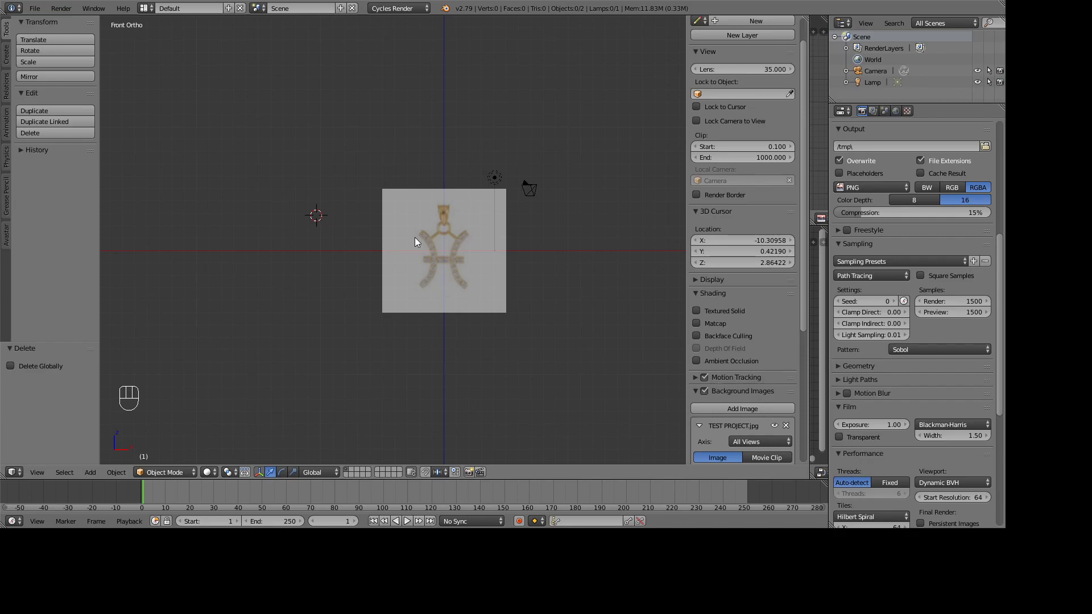
Step: Compare perspective and orthographic views to check when the background image is displayed, returning to front orthographic view
{"action": "key", "text": "KP_5"}
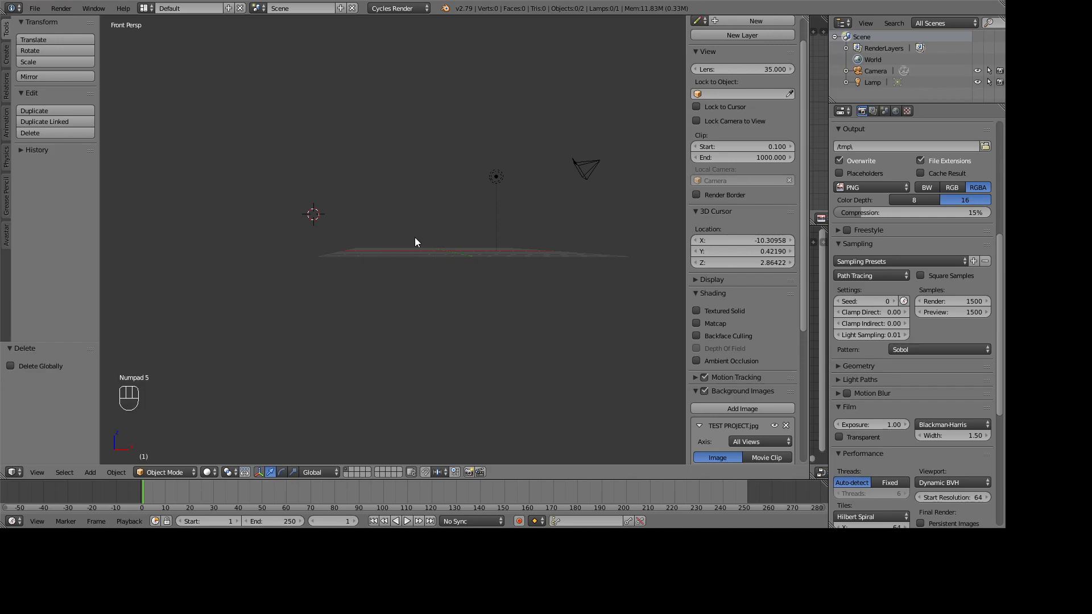
{"action": "key", "text": "KP_1"}
{"action": "key", "text": "KP_5"}
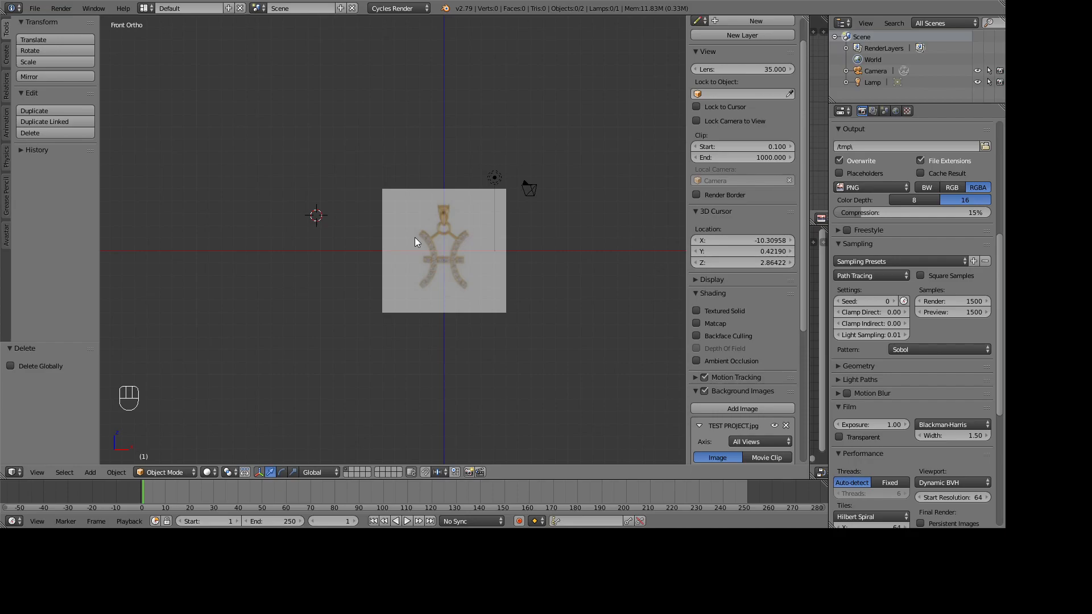
{"action": "middle_click_drag", "start_coordinate": [349, 141], "coordinate": [441, 250]}
{"action": "key", "text": "KP_1"}
{"action": "scroll", "coordinate": [405, 230], "scroll_direction": "up", "scroll_amount": 3}
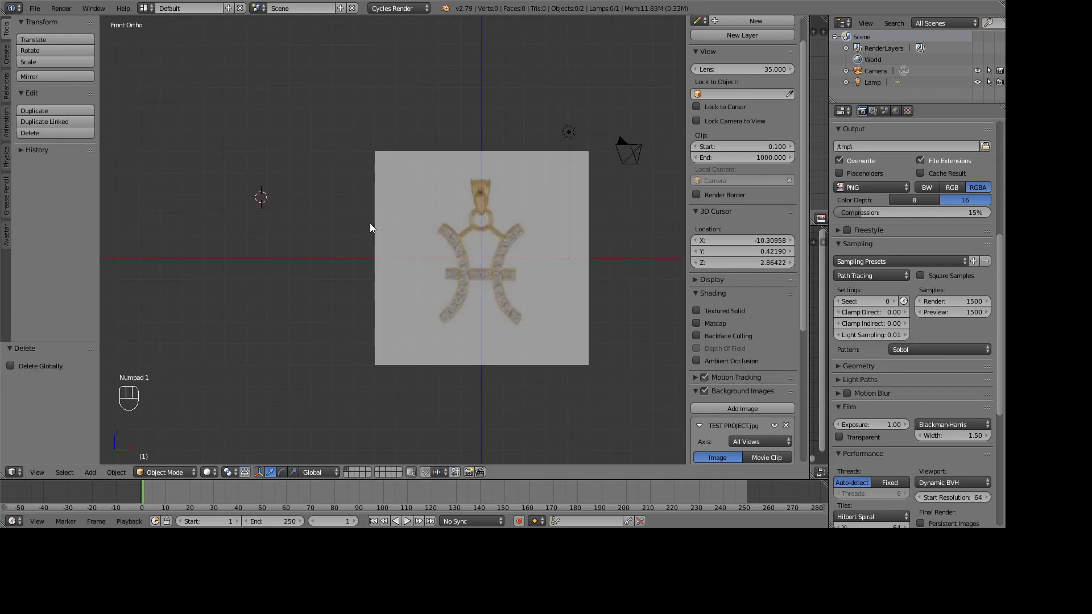
{"action": "key", "text": "KP_3"}
{"action": "key", "text": "KP_5"}
{"action": "key", "text": "KP_2"}
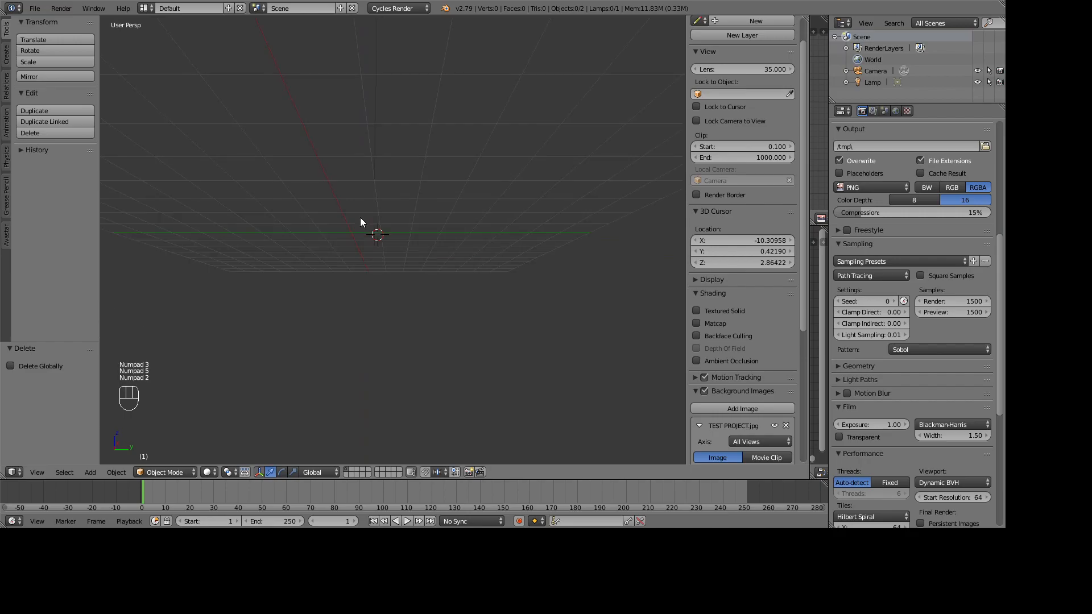
{"action": "middle_click_drag", "start_coordinate": [387, 224], "coordinate": [360, 289], "text": "shift"}
{"action": "scroll", "coordinate": [431, 375], "scroll_direction": "down", "scroll_amount": 4}
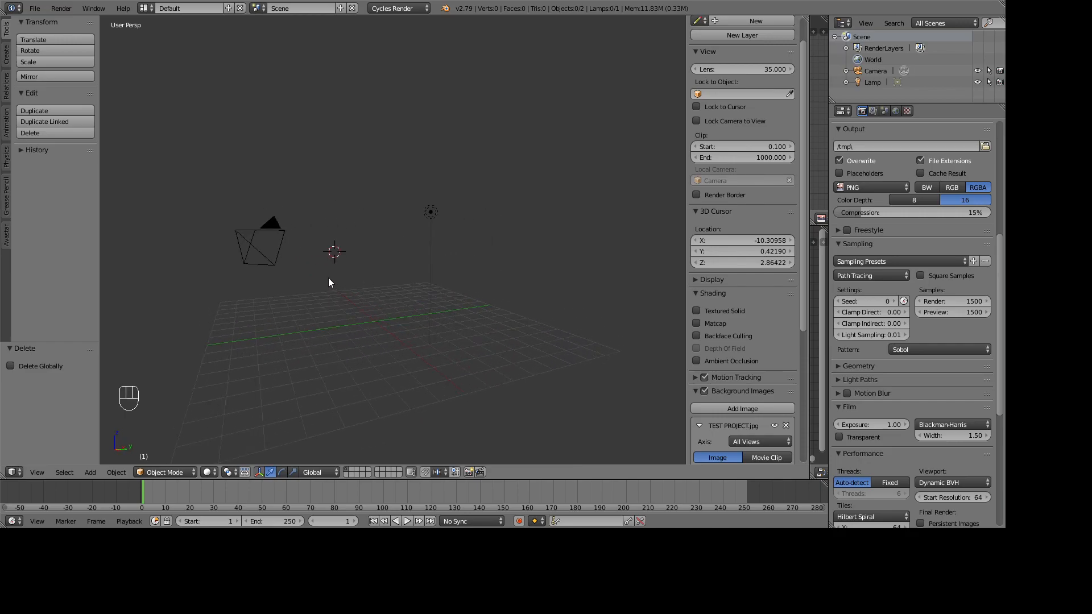
{"action": "key", "text": "KP_5"}
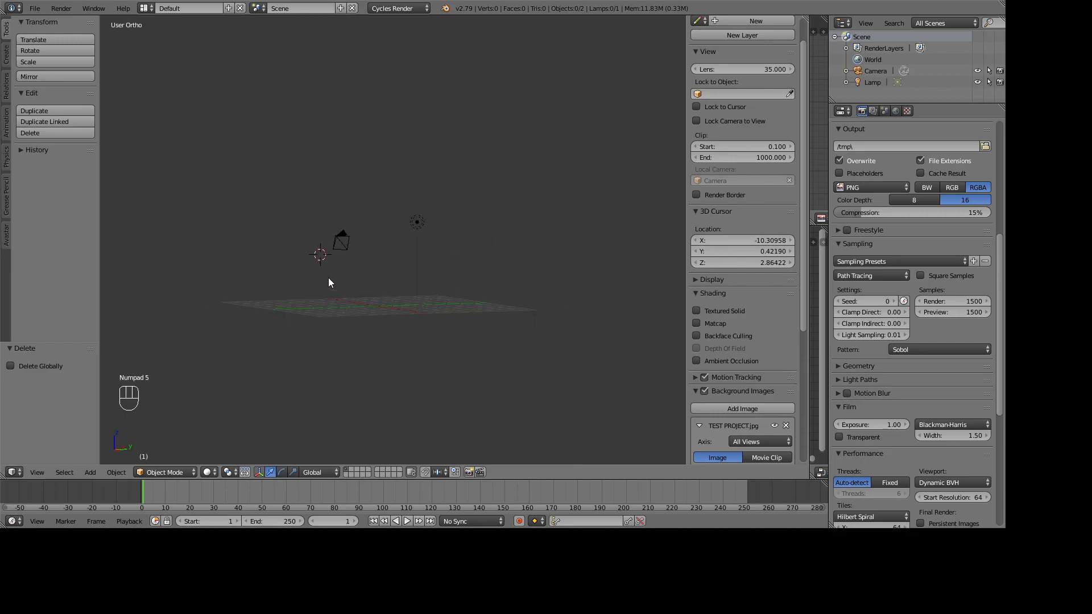
{"action": "key", "text": "KP_1"}
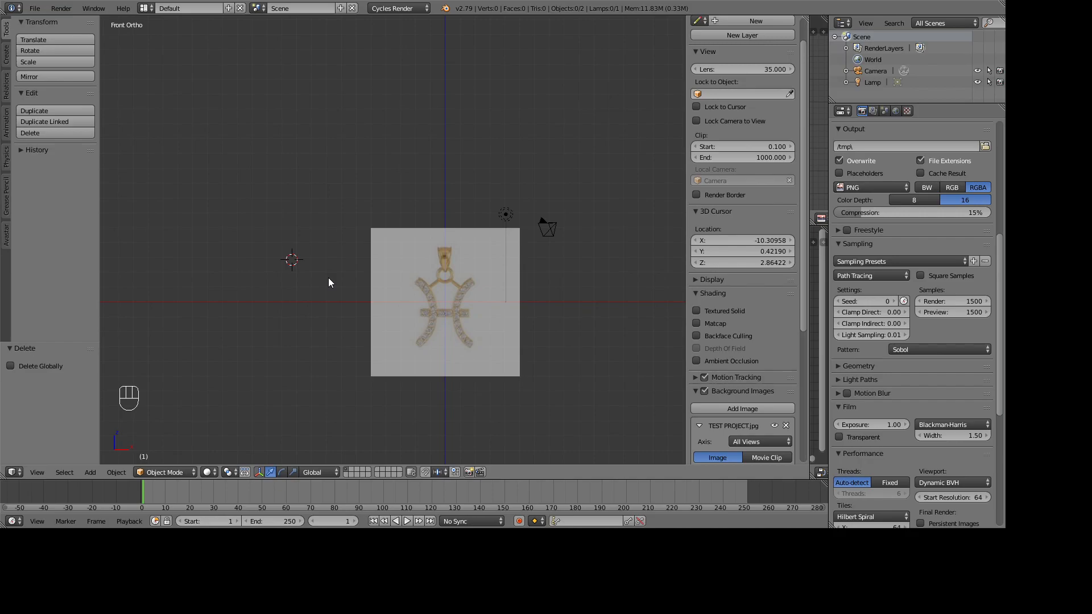
Step: Set the pendant background image's opacity to 1.000
{"action": "scroll", "coordinate": [773, 367], "scroll_direction": "down", "scroll_amount": 8}
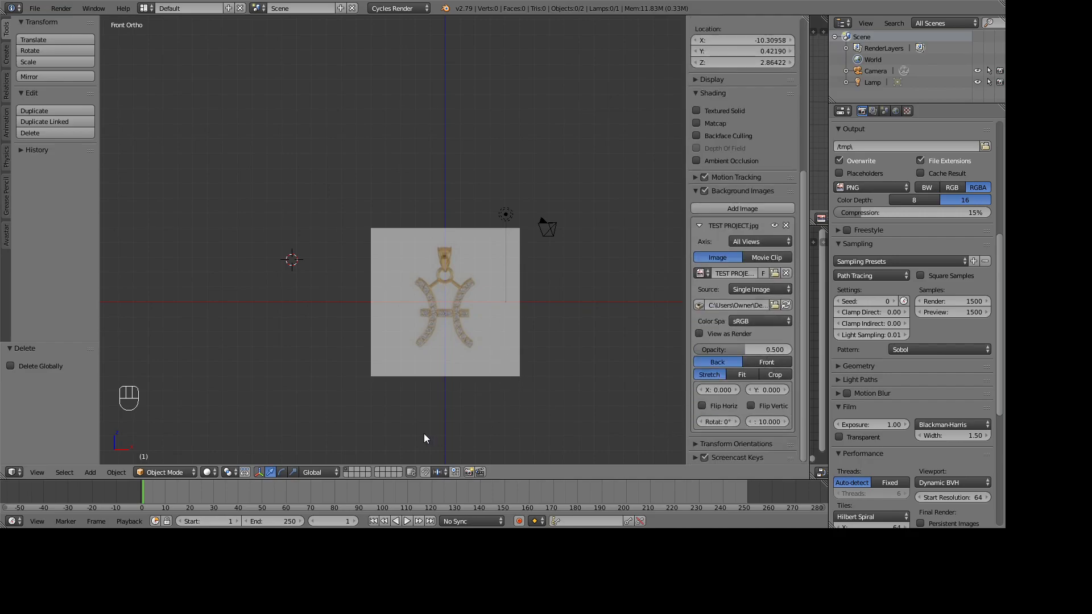
{"action": "scroll", "coordinate": [424, 434], "scroll_direction": "up", "scroll_amount": 4}
{"action": "middle_click_drag", "start_coordinate": [496, 399], "coordinate": [460, 231], "text": "shift"}
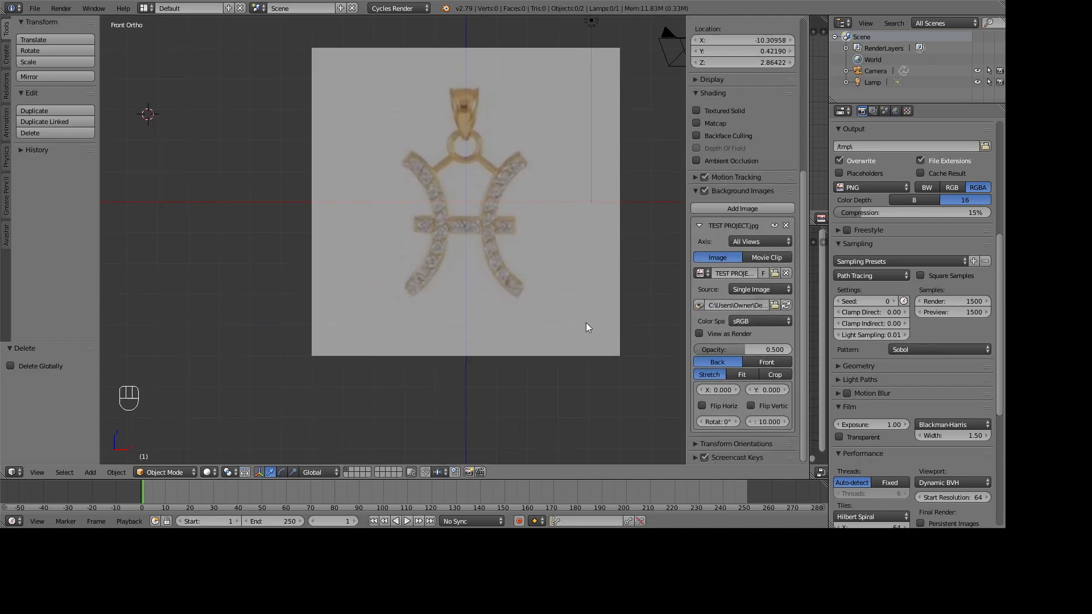
{"action": "left_click_drag", "start_coordinate": [776, 349], "coordinate": [810, 350]}
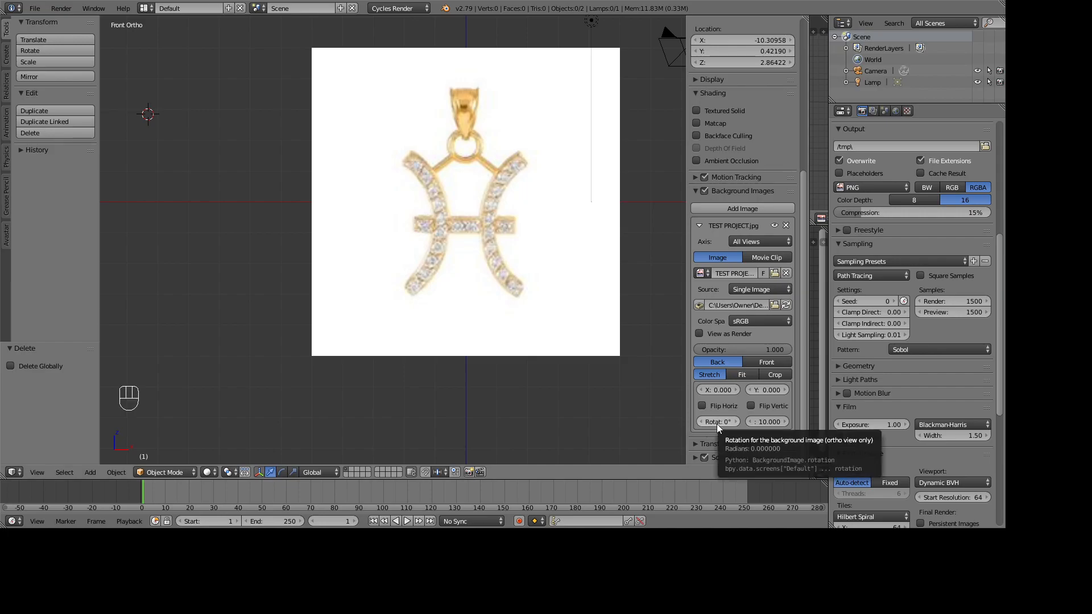
Step: Try rotating the background image to 15.5° and undo the change
{"action": "mouse_move", "coordinate": [715, 422]}
{"action": "left_mouse_down"}
{"action": "mouse_move", "coordinate": [653, 422]}
{"action": "mouse_move", "coordinate": [791, 422]}
{"action": "mouse_move", "coordinate": [549, 422]}
{"action": "mouse_move", "coordinate": [721, 426]}
{"action": "left_mouse_up"}
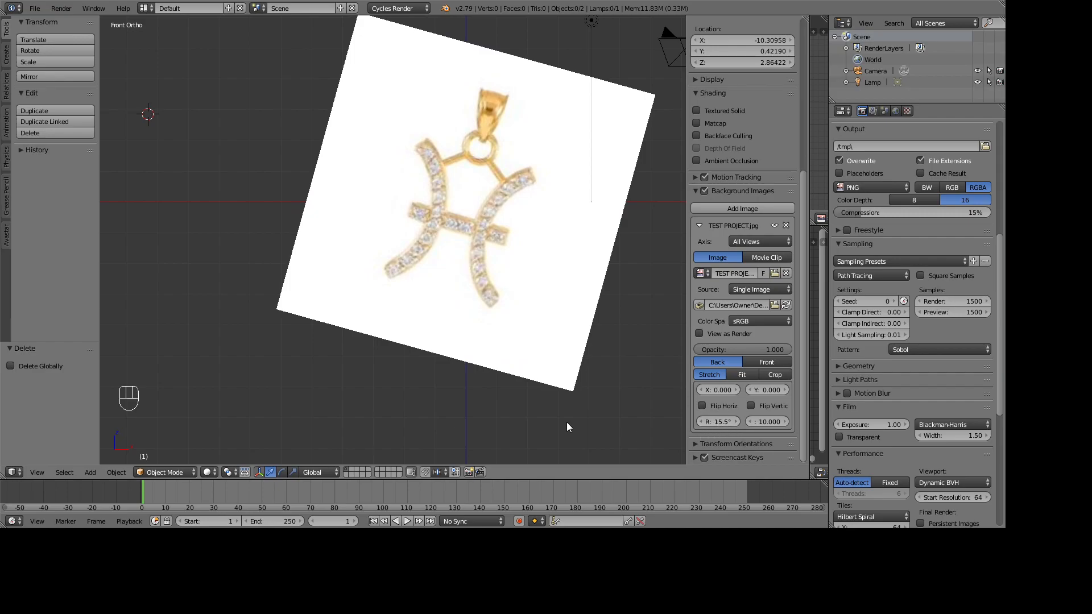
{"action": "key", "text": "ctrl+z"}
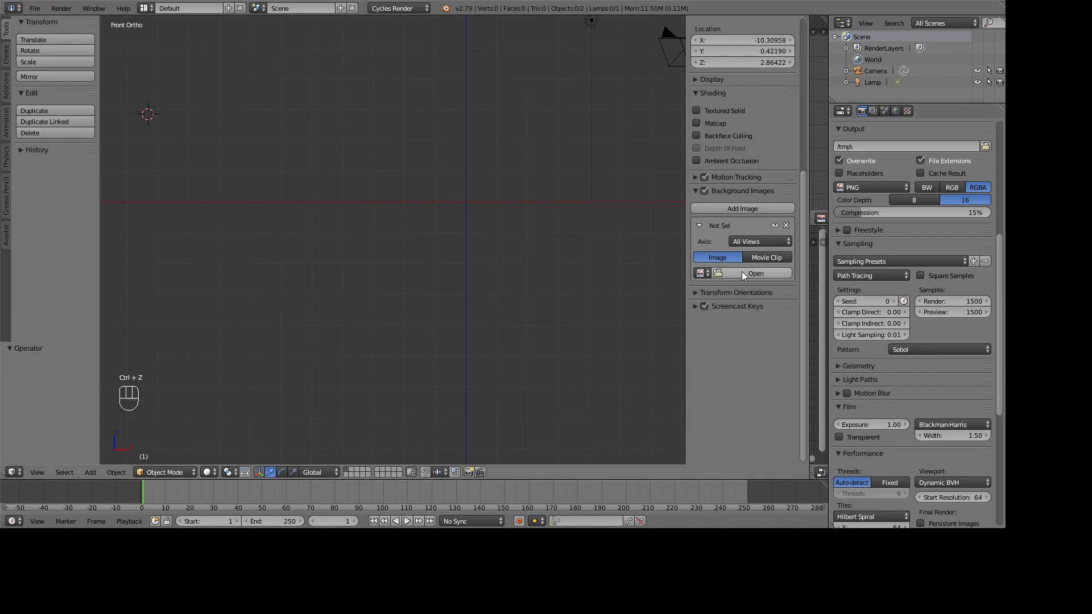
Step: Load TEST PROJECT.jpg from the Class Materials folder on the Desktop into the empty background image slot
{"action": "left_click", "coordinate": [742, 274]}
{"action": "left_click", "coordinate": [30, 136]}
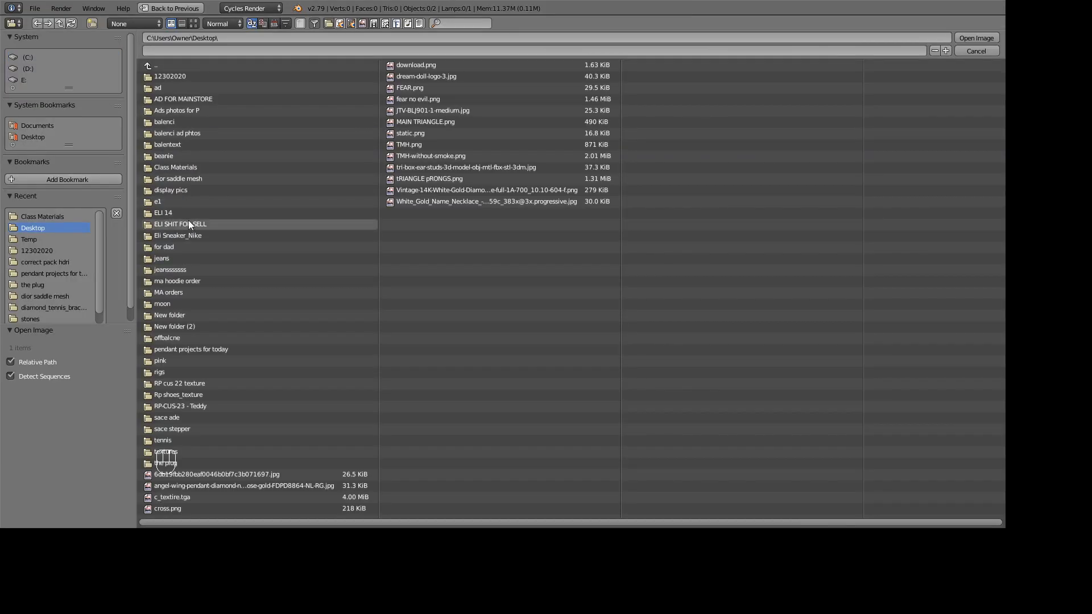
{"action": "left_click", "coordinate": [176, 166]}
{"action": "left_click", "coordinate": [290, 133]}
{"action": "left_click", "coordinate": [977, 38]}
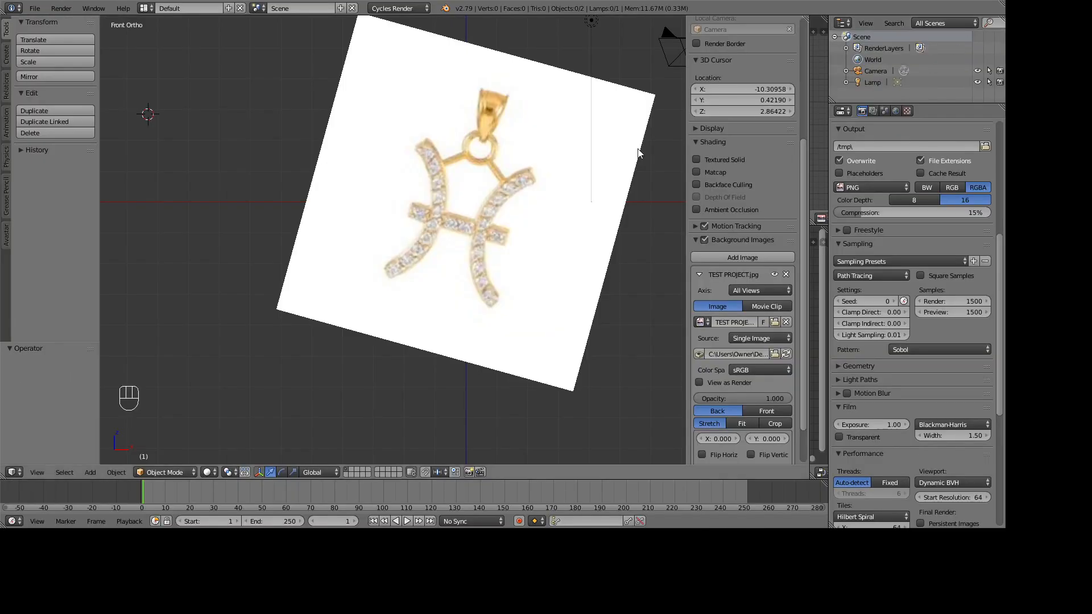
Step: Set the pendant background image's rotation to 0° so that it stands upright
{"action": "scroll", "coordinate": [712, 443], "scroll_direction": "down", "scroll_amount": 3}
{"action": "left_click", "coordinate": [716, 421]}
{"action": "type", "text": "0"}
{"action": "key", "text": "Return"}
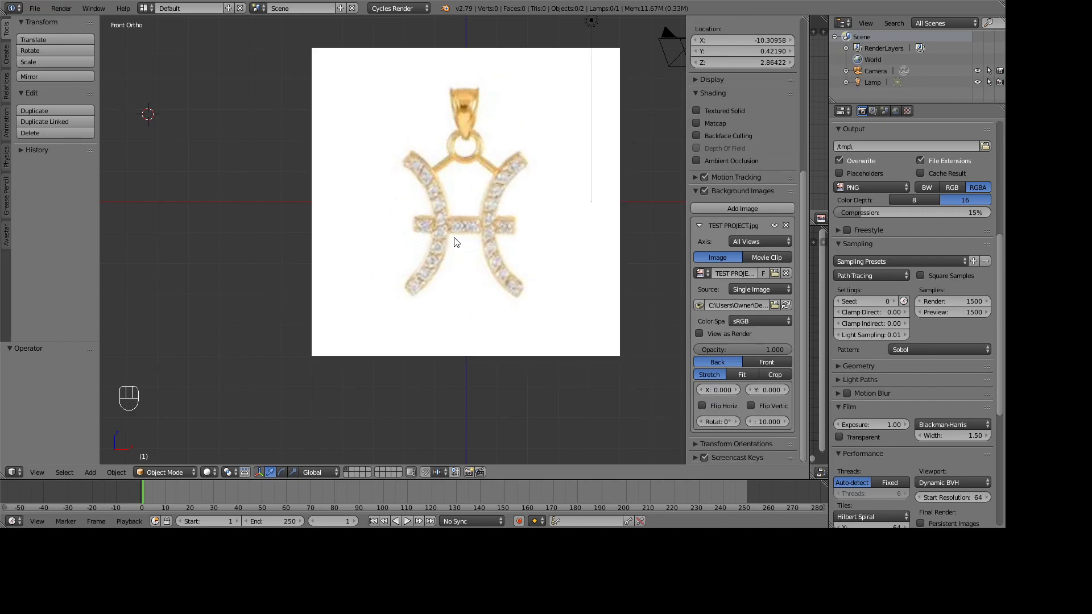
Step: Add a mesh cube with a radius of 1.000 at the 3D cursor
{"action": "scroll", "coordinate": [458, 243], "scroll_direction": "up", "scroll_amount": 2}
{"action": "middle_click_drag", "start_coordinate": [535, 235], "coordinate": [459, 317], "text": "shift"}
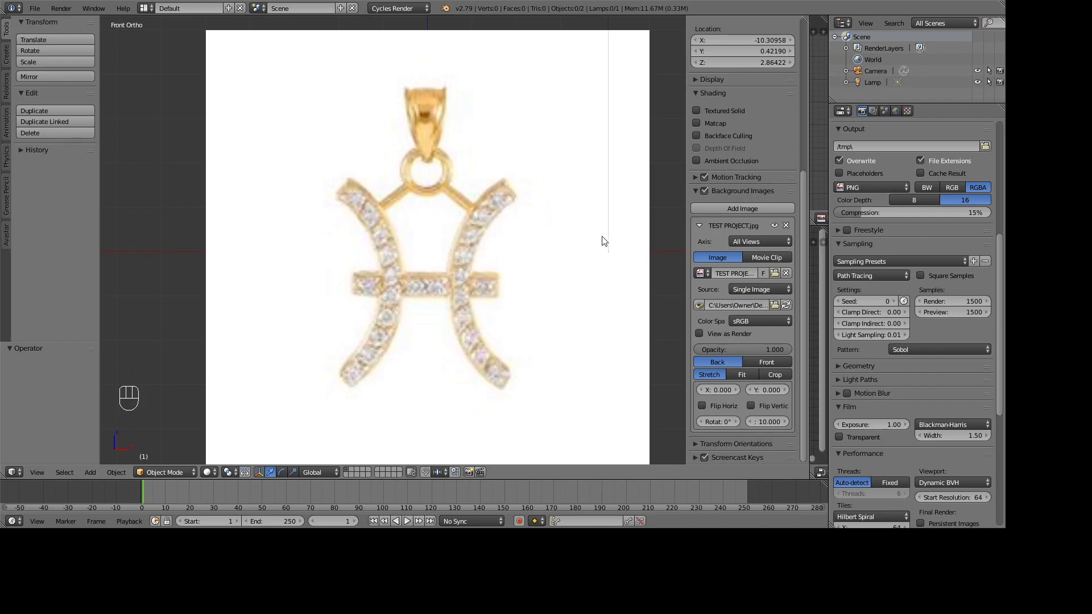
{"action": "left_click", "coordinate": [91, 473]}
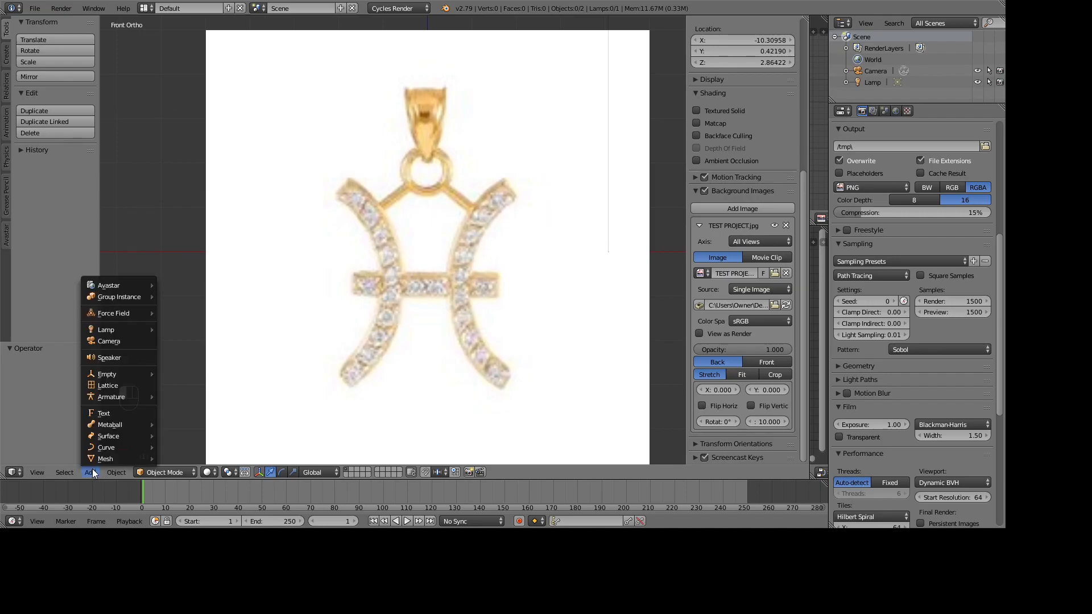
{"action": "mouse_move", "coordinate": [97, 463]}
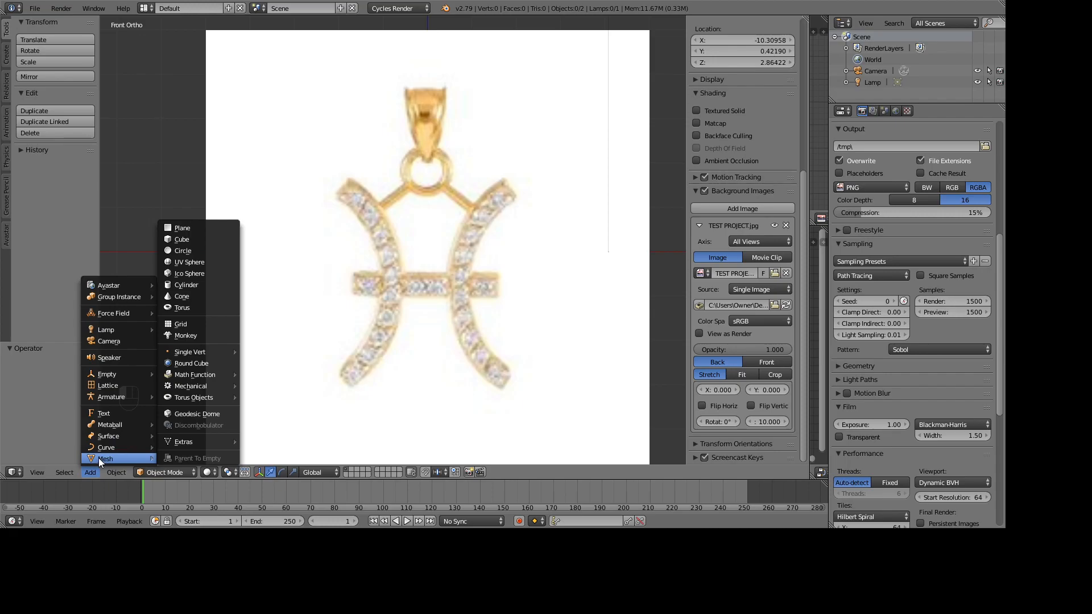
{"action": "left_click", "coordinate": [188, 242]}
{"action": "scroll", "coordinate": [211, 252], "scroll_direction": "down", "scroll_amount": 6}
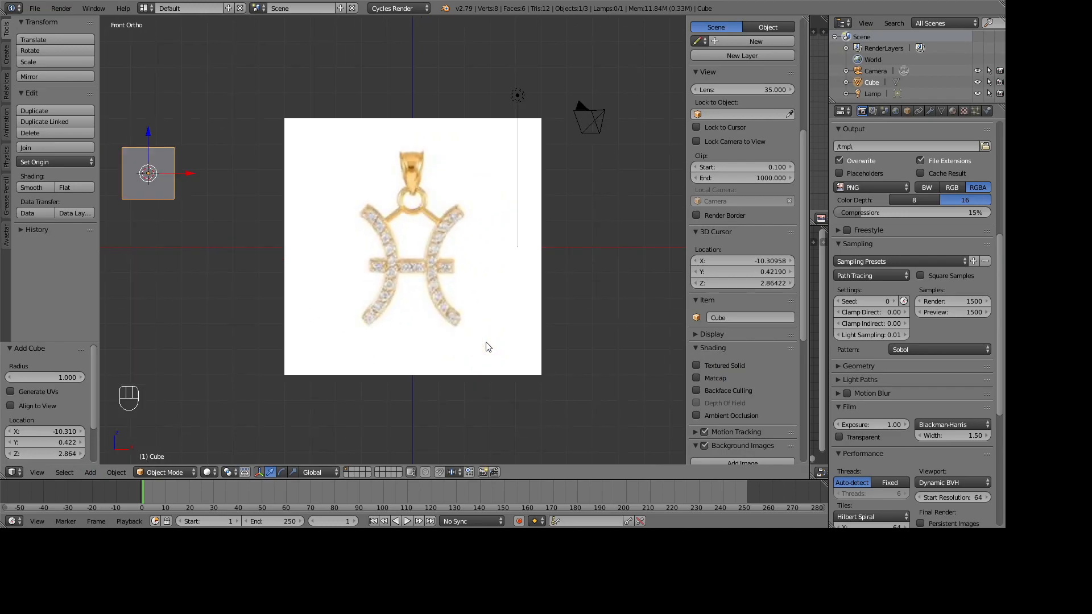
Step: Move the cube onto the centre of the pendant's crossbar and display it as a wireframe
{"action": "left_click_drag", "start_coordinate": [288, 201], "coordinate": [444, 226]}
{"action": "scroll", "coordinate": [447, 227], "scroll_direction": "up", "scroll_amount": 3}
{"action": "left_click_drag", "start_coordinate": [412, 137], "coordinate": [443, 258]}
{"action": "scroll", "coordinate": [445, 257], "scroll_direction": "up", "scroll_amount": 4}
{"action": "key", "text": "z"}
{"action": "scroll", "coordinate": [444, 263], "scroll_direction": "up", "scroll_amount": 2}
{"action": "key", "text": "g"}
{"action": "key", "text": "x"}
{"action": "key", "text": "ctrl+z"}
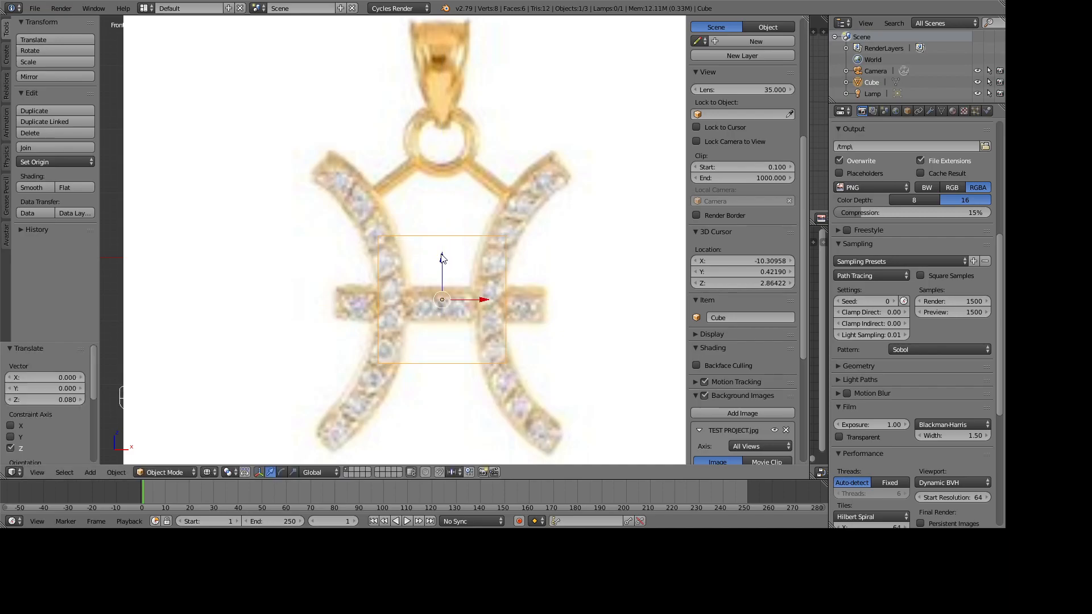
Step: Compare the cube's solid and wireframe display over the pendant image, returning to wireframe
{"action": "key", "text": "z"}
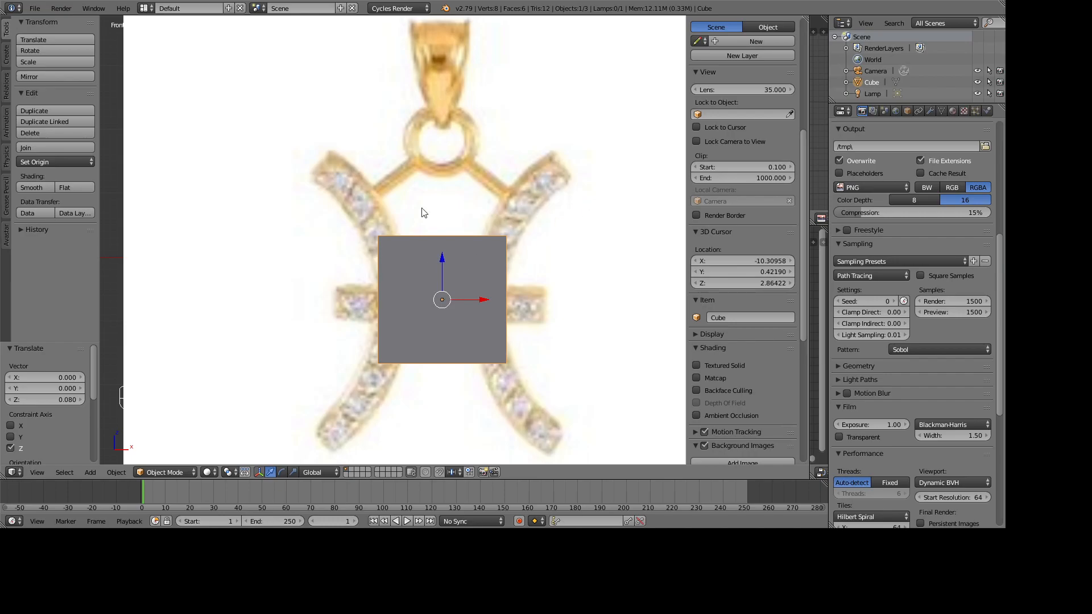
{"action": "key", "text": "z"}
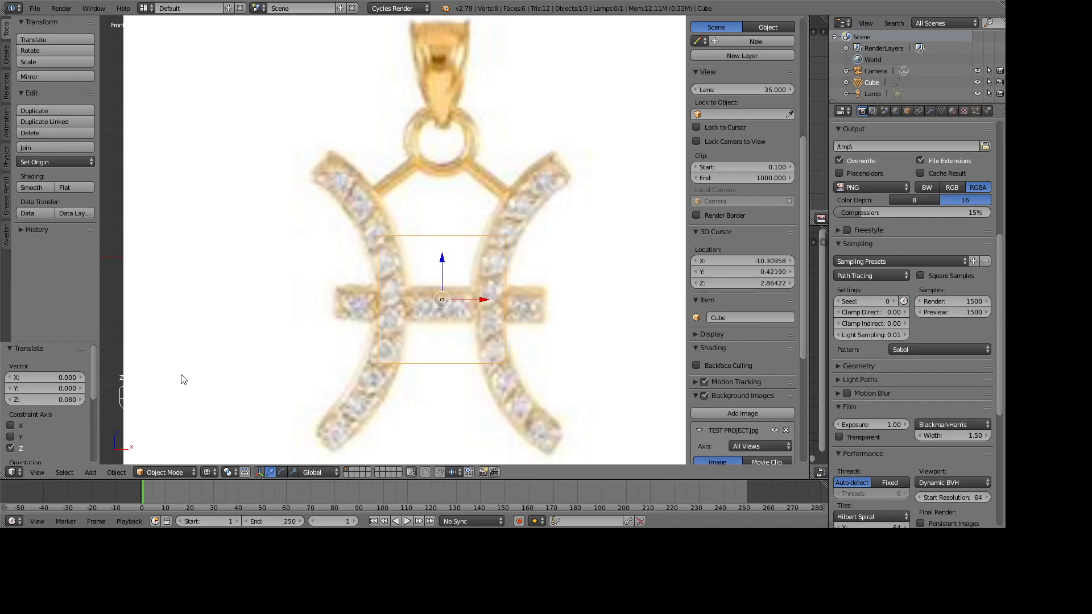
{"action": "middle_click_drag", "start_coordinate": [352, 374], "coordinate": [375, 375], "text": "shift"}
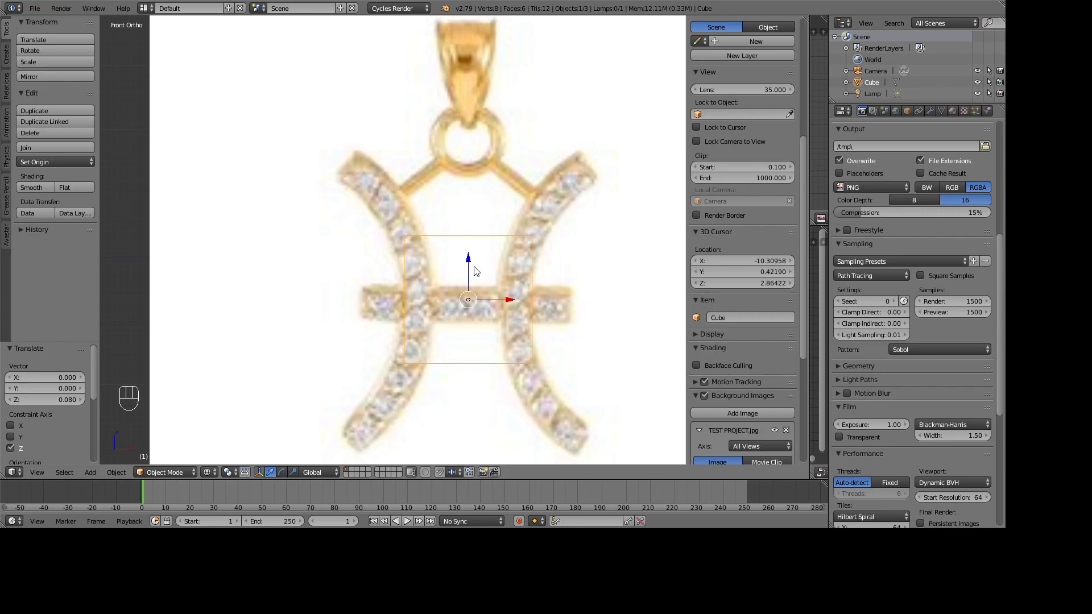
{"action": "scroll", "coordinate": [475, 267], "scroll_direction": "up", "scroll_amount": 1}
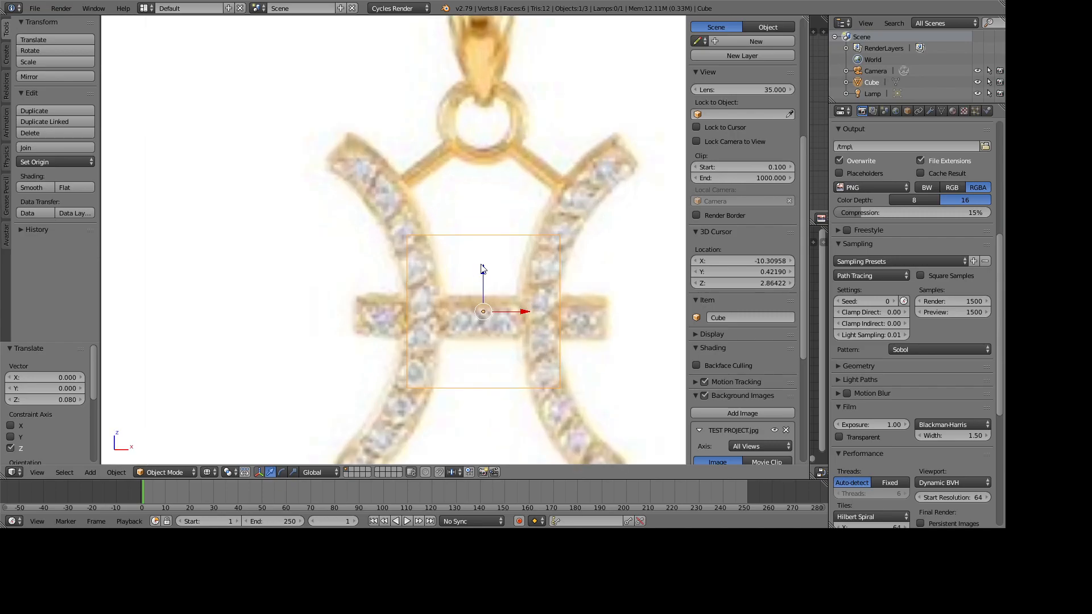
{"action": "key", "text": "z"}
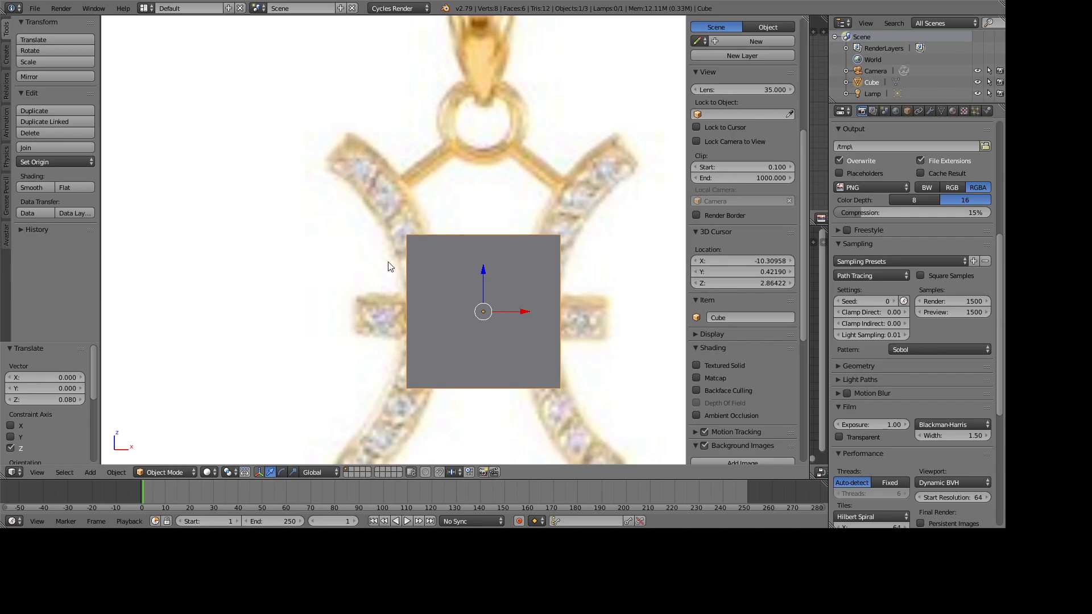
{"action": "key", "text": "z"}
{"action": "middle_click_drag", "start_coordinate": [535, 348], "coordinate": [516, 291], "text": "shift"}
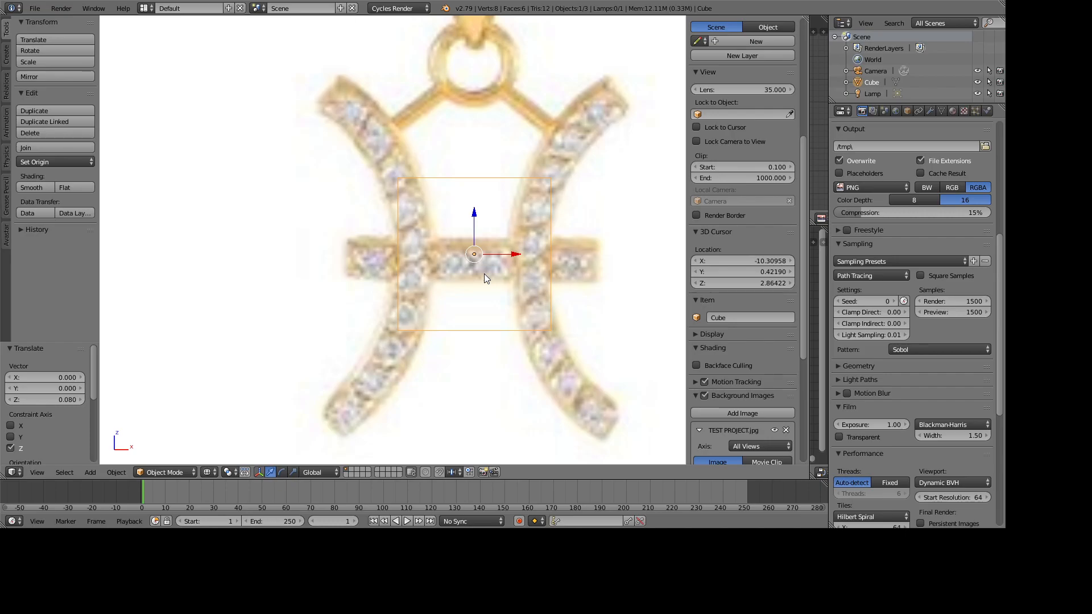
Step: Switch the cube to Edit Mode and deselect all of its geometry
{"action": "key", "text": "Tab"}
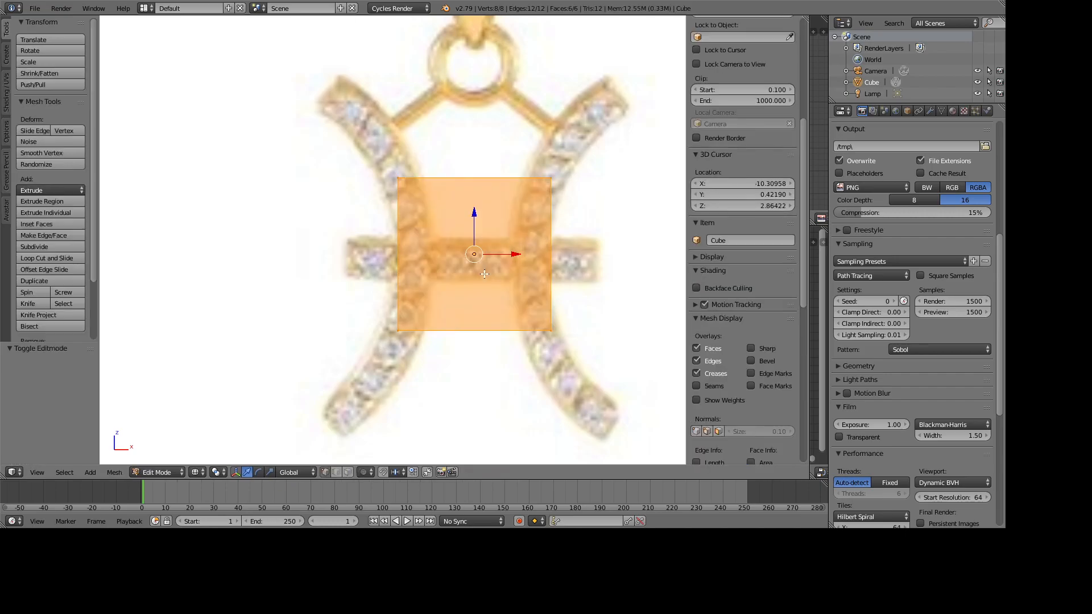
{"action": "key", "text": "Tab"}
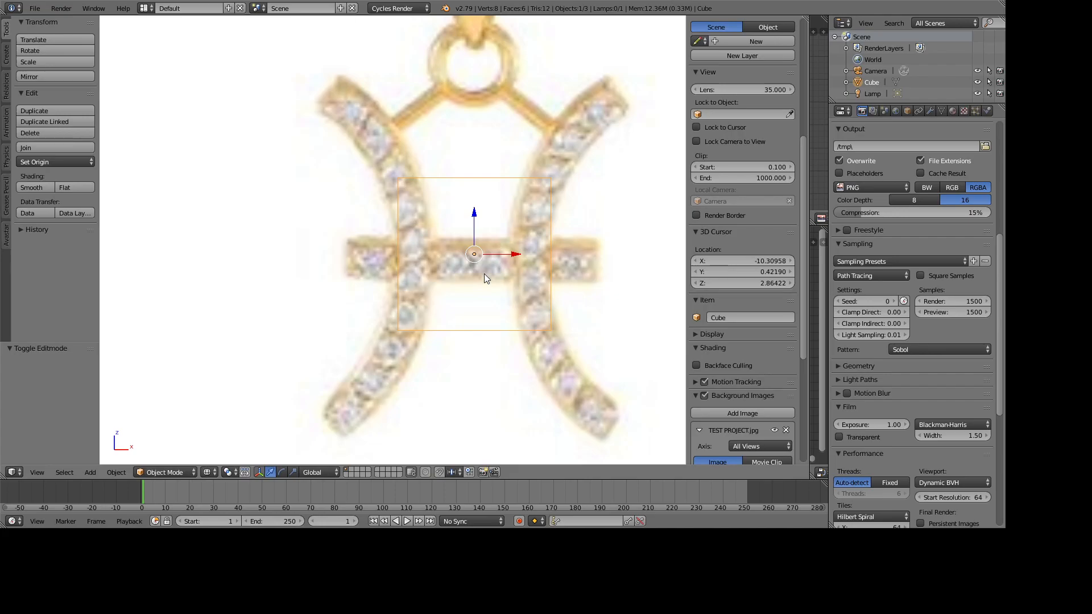
{"action": "key", "text": "Tab"}
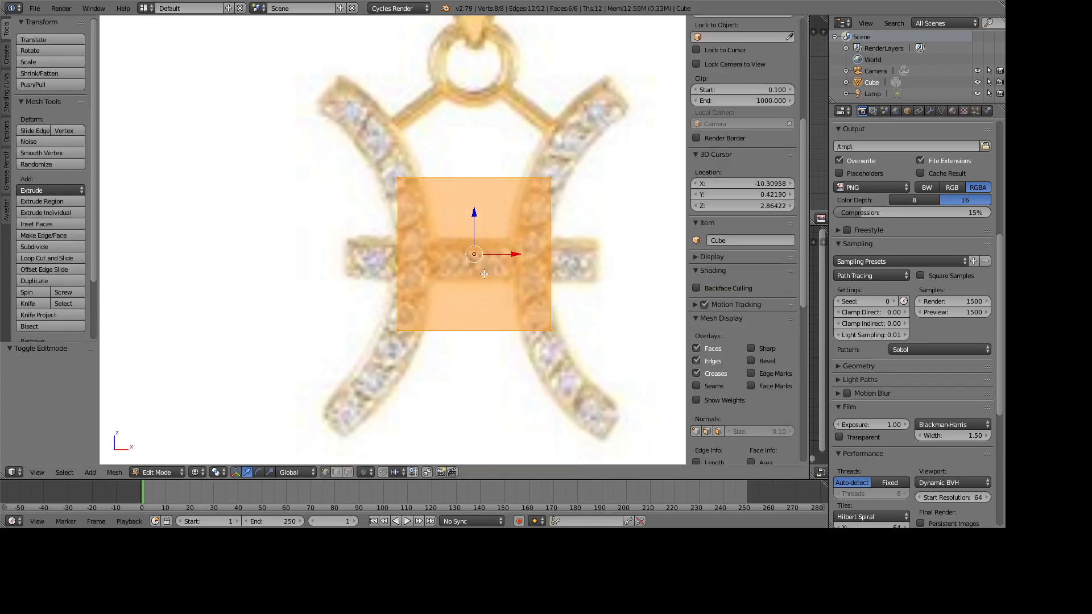
{"action": "key", "text": "a"}
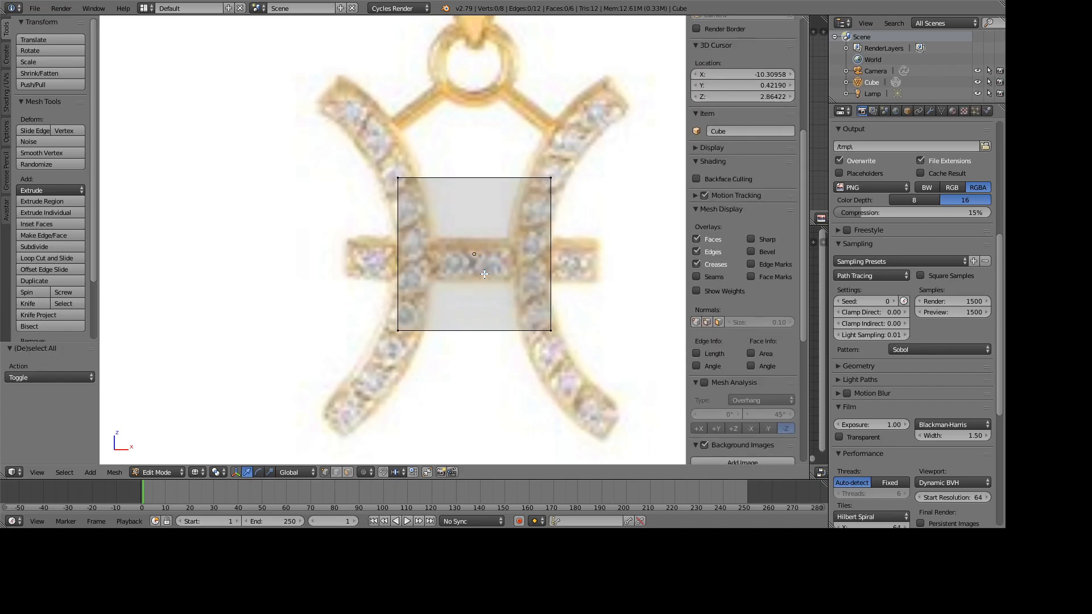
{"action": "key", "text": "a"}
{"action": "key", "text": "a"}
Step: Add a single vertical loop cut through the middle of the cube
{"action": "key", "text": "ctrl+r"}
{"action": "left_click", "coordinate": [490, 179]}
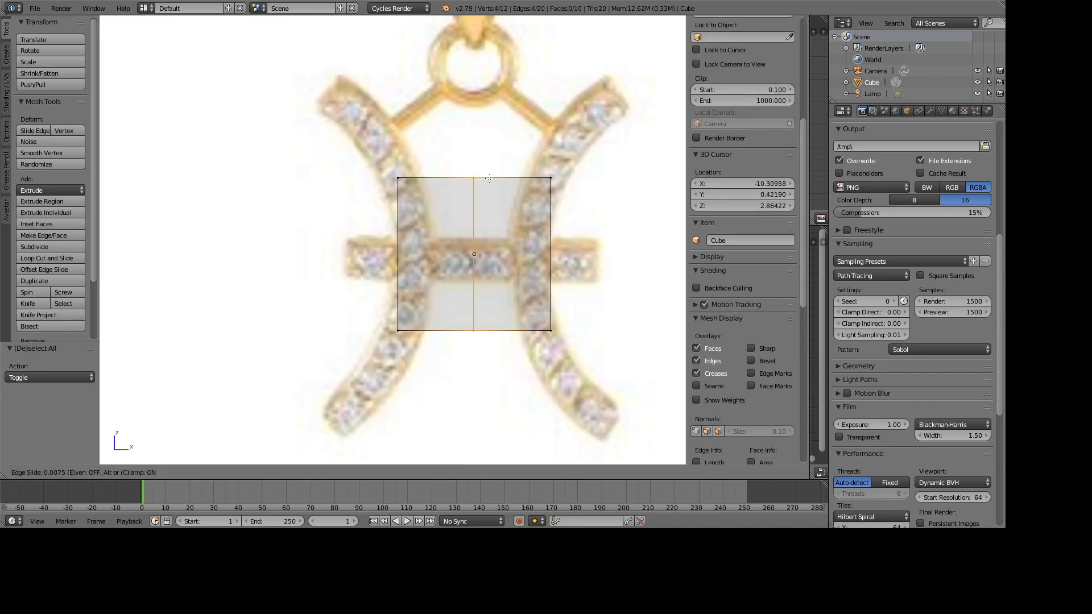
{"action": "left_click", "coordinate": [490, 179]}
Step: Hide the 3D viewport's properties region and tool shelf and frame the cube closely over the pendant's crossbar
{"action": "scroll", "coordinate": [334, 337], "scroll_direction": "down", "scroll_amount": 3}
{"action": "middle_click_drag", "start_coordinate": [336, 337], "coordinate": [350, 358], "text": "shift"}
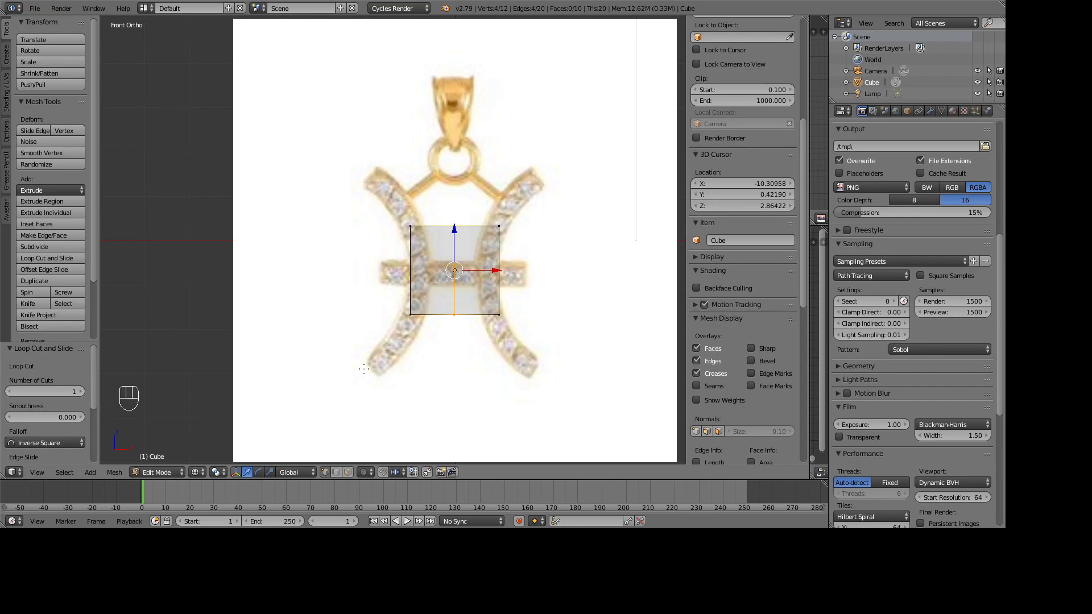
{"action": "scroll", "coordinate": [425, 355], "scroll_direction": "up", "scroll_amount": 2}
{"action": "middle_click_drag", "start_coordinate": [429, 352], "coordinate": [456, 347], "text": "shift"}
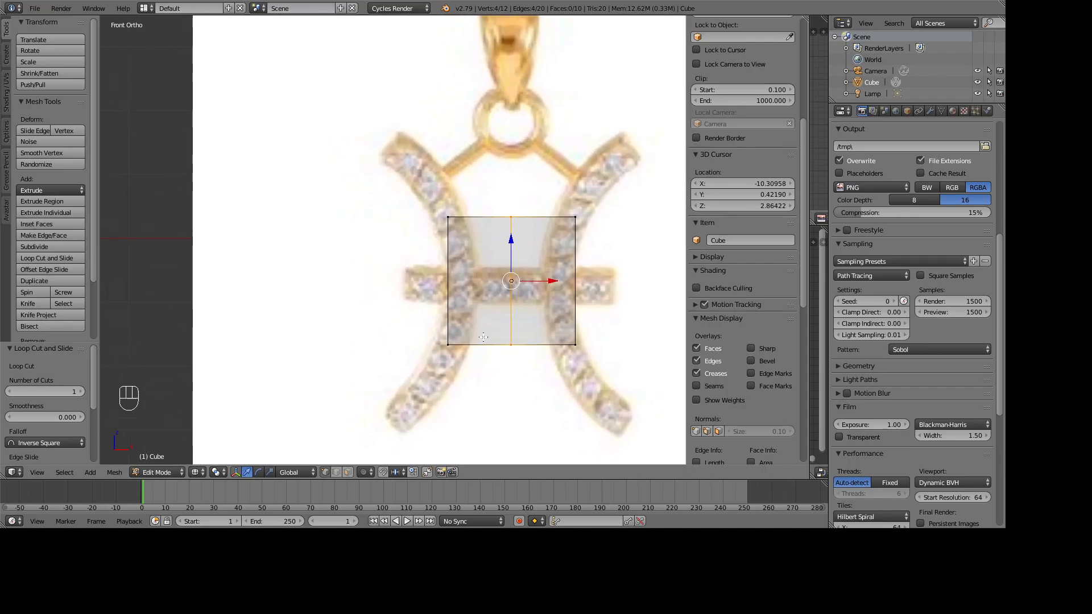
{"action": "key", "text": "n"}
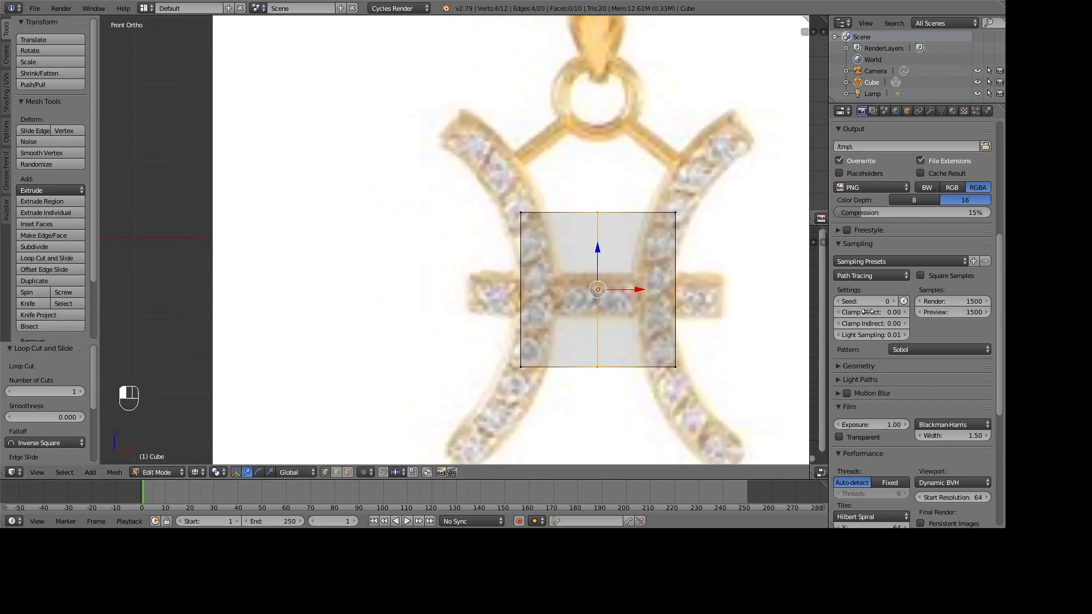
{"action": "key", "text": "t"}
{"action": "middle_click_drag", "start_coordinate": [285, 320], "coordinate": [323, 316], "text": "shift"}
{"action": "scroll", "coordinate": [499, 365], "scroll_direction": "up", "scroll_amount": 1}
{"action": "middle_click_drag", "start_coordinate": [557, 387], "coordinate": [528, 288], "text": "shift"}
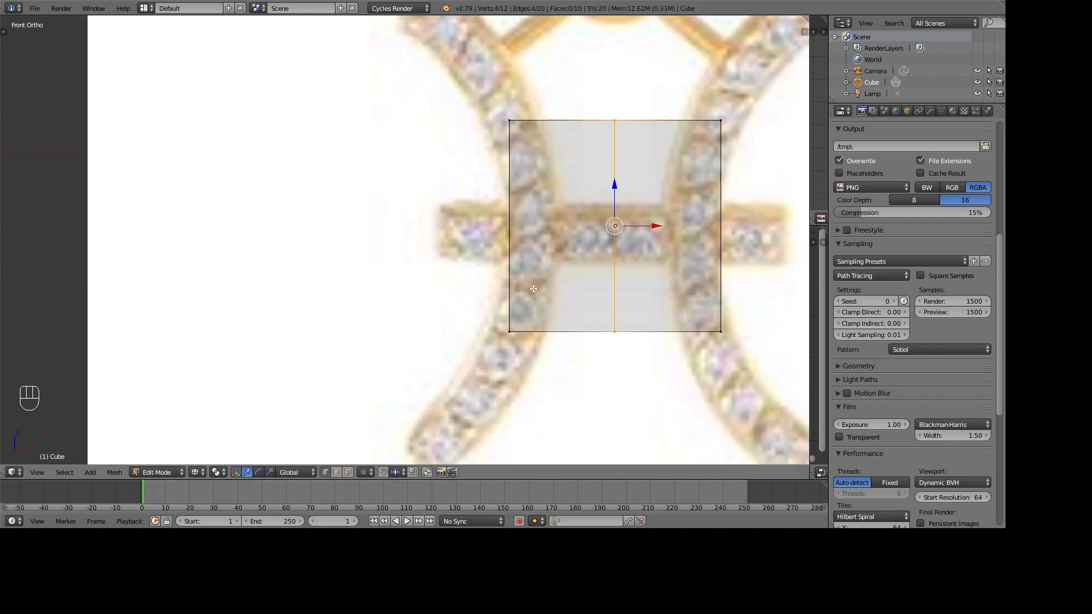
{"action": "middle_click_drag", "start_coordinate": [636, 316], "coordinate": [626, 299], "text": "shift"}
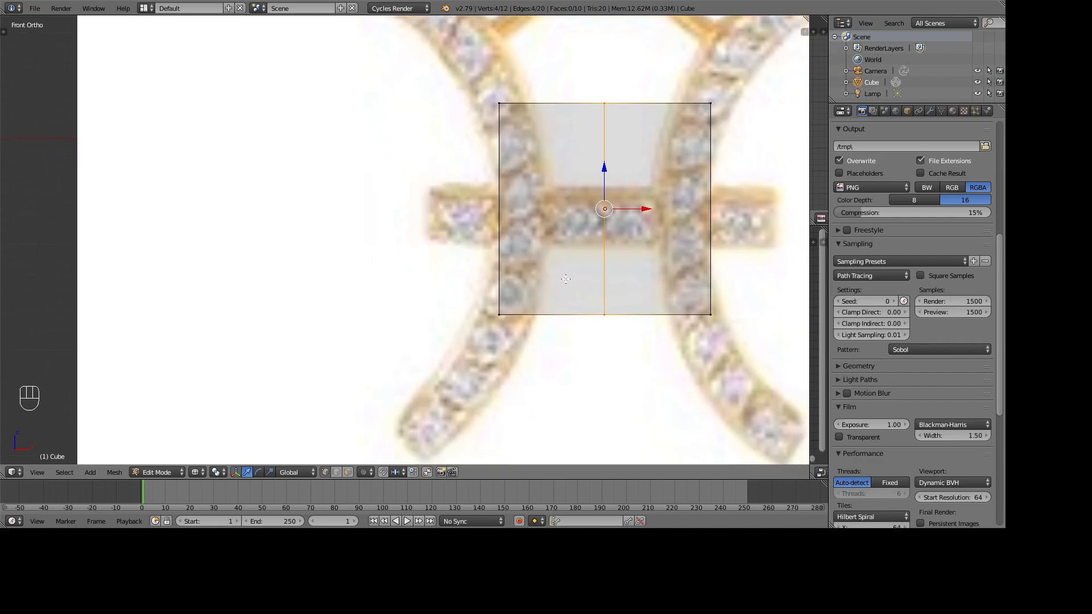
Step: Delete the vertices along the cube's left side so that only its right half remains
{"action": "key", "text": "a"}
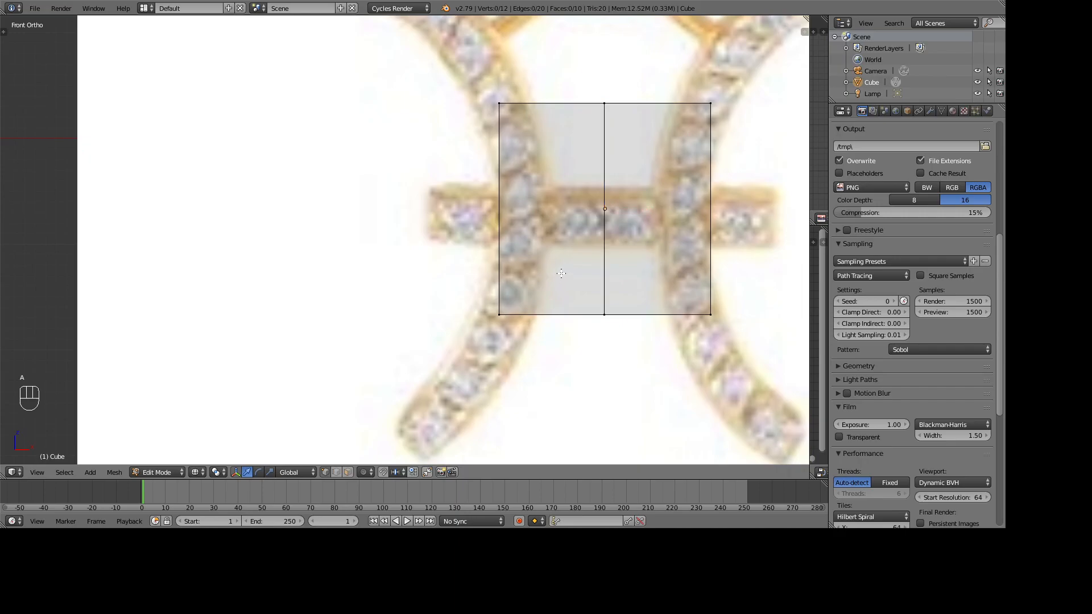
{"action": "mouse_move", "coordinate": [492, 314]}
{"action": "left_mouse_down"}
{"action": "mouse_move", "coordinate": [478, 307]}
{"action": "mouse_move", "coordinate": [485, 117]}
{"action": "left_mouse_up"}
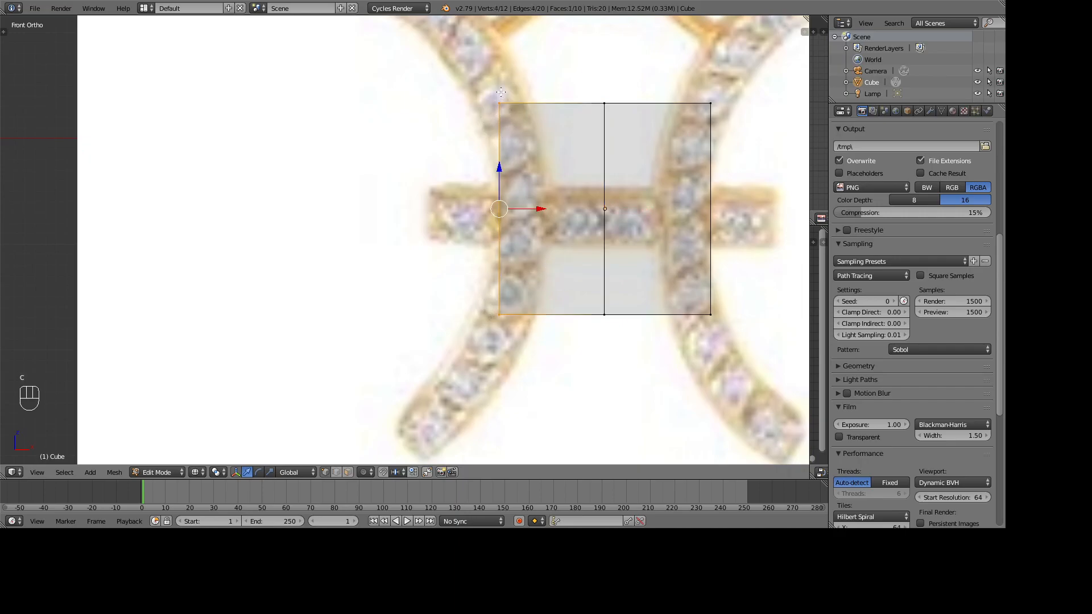
{"action": "key", "text": "Delete"}
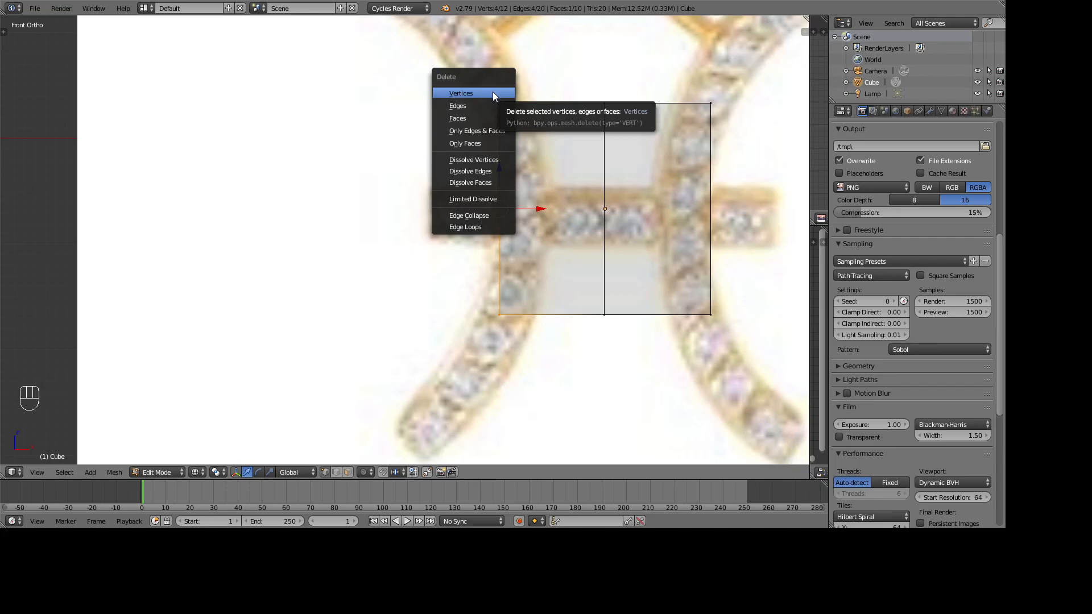
{"action": "left_click", "coordinate": [492, 92]}
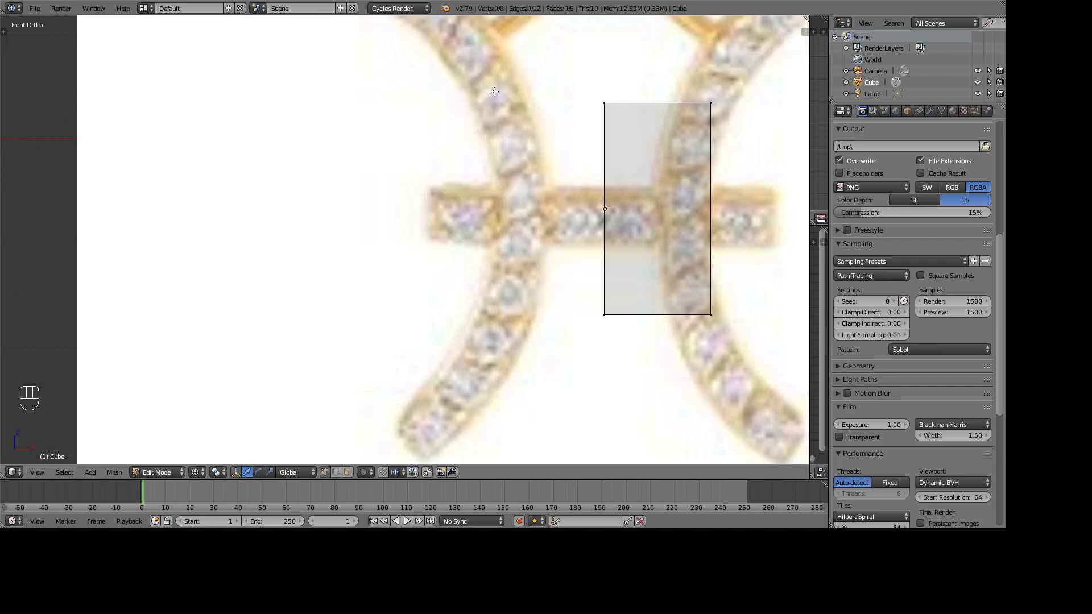
Step: Select all of the half cube's geometry and add a Mirror modifier to it
{"action": "key", "text": "a"}
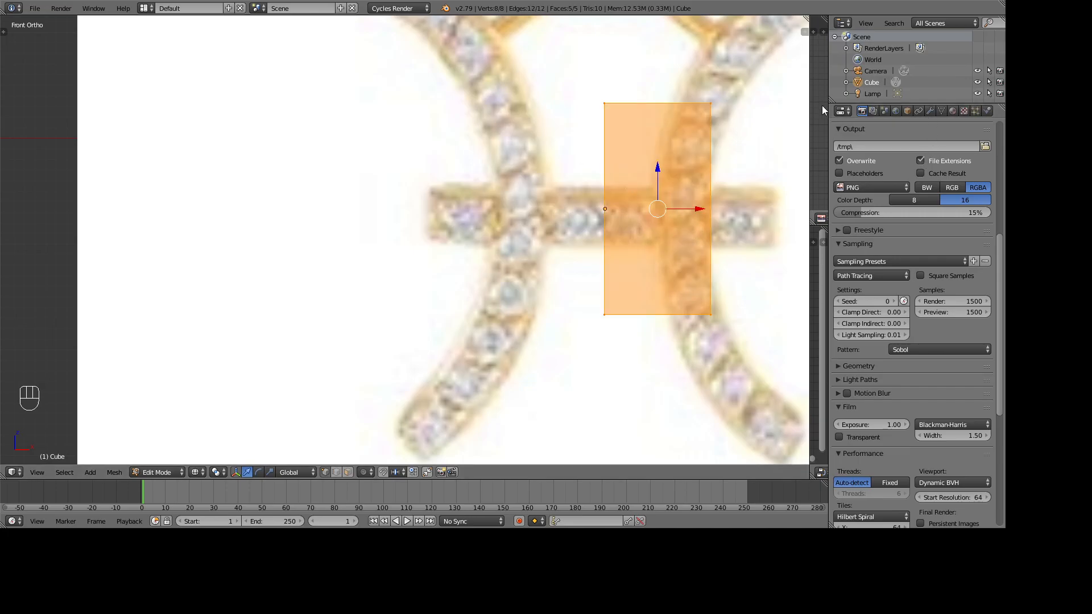
{"action": "left_click", "coordinate": [930, 111]}
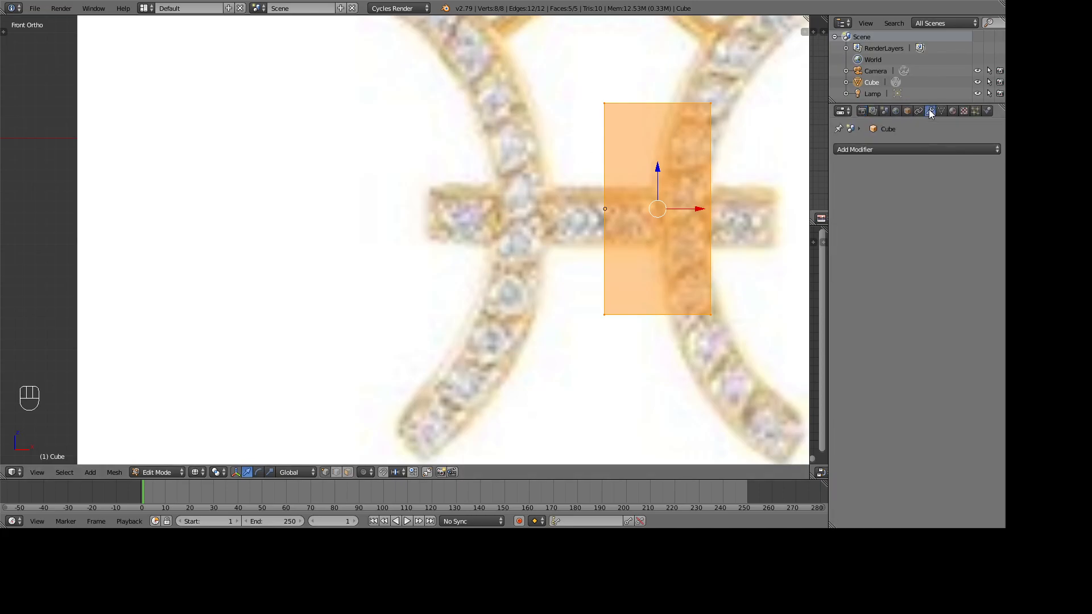
{"action": "left_click", "coordinate": [895, 111]}
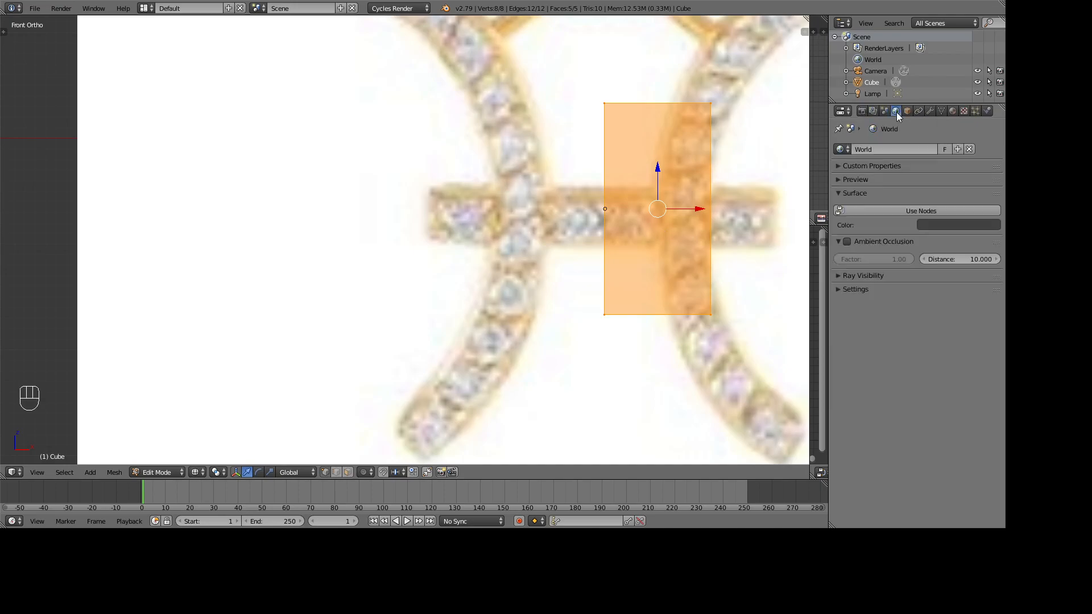
{"action": "left_click", "coordinate": [953, 112]}
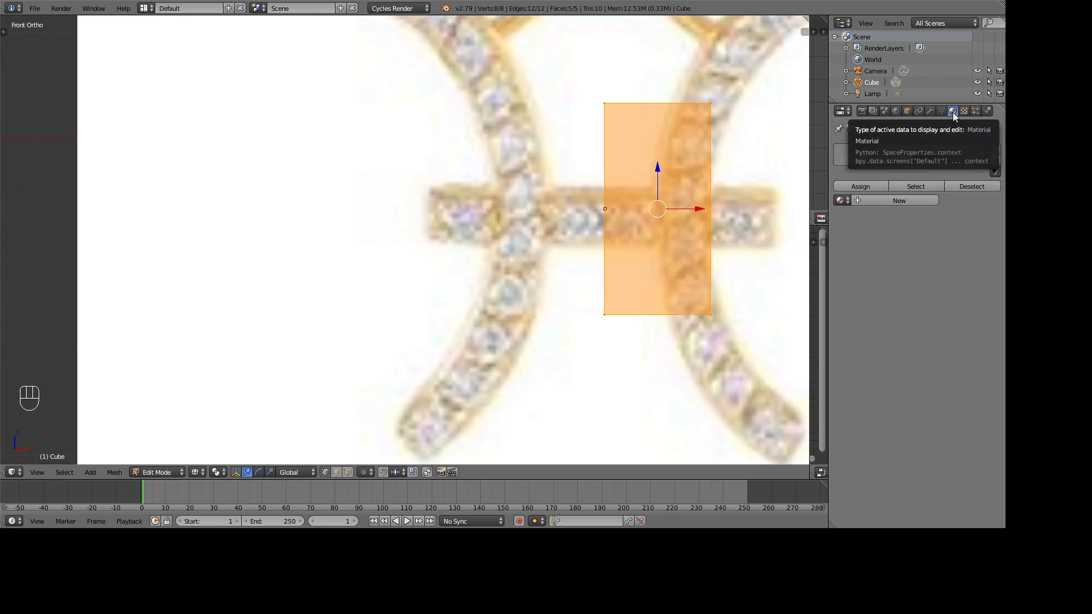
{"action": "left_click", "coordinate": [930, 112]}
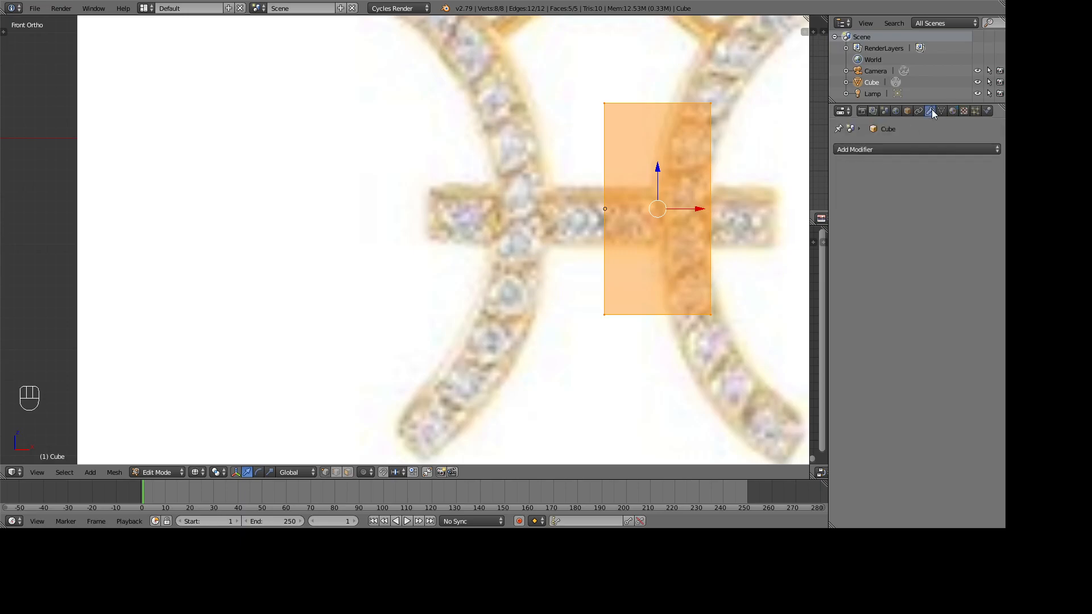
{"action": "left_click", "coordinate": [895, 113]}
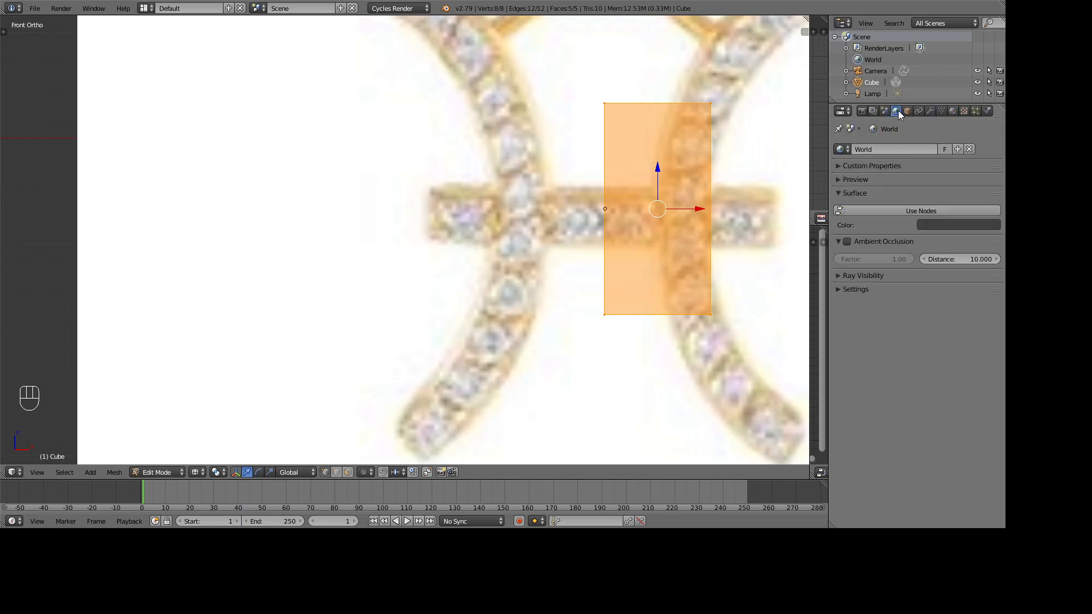
{"action": "left_click", "coordinate": [930, 113]}
{"action": "left_click", "coordinate": [862, 149]}
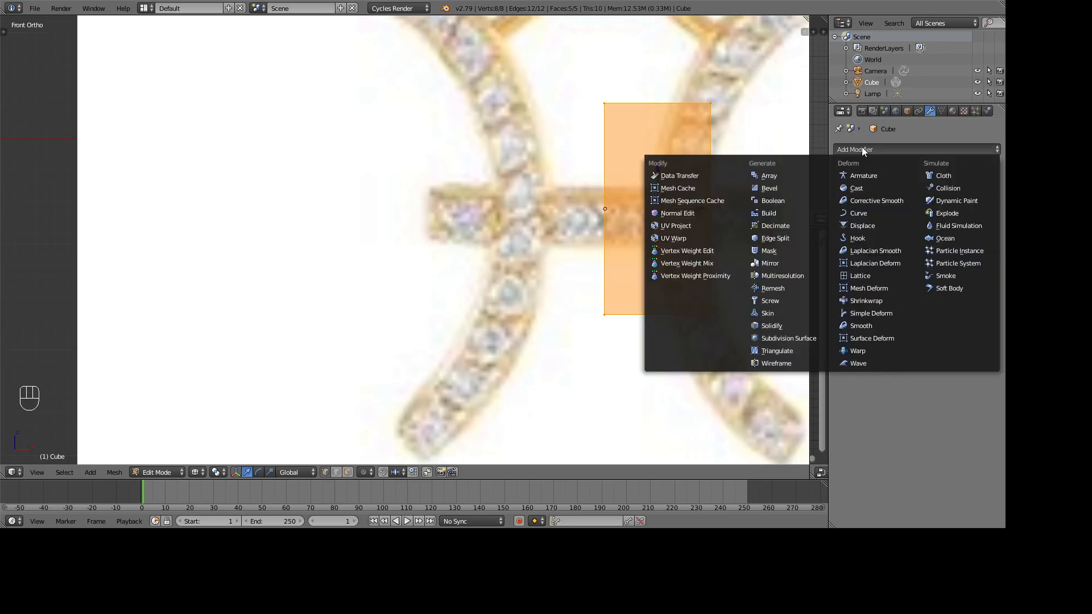
{"action": "left_click", "coordinate": [780, 261]}
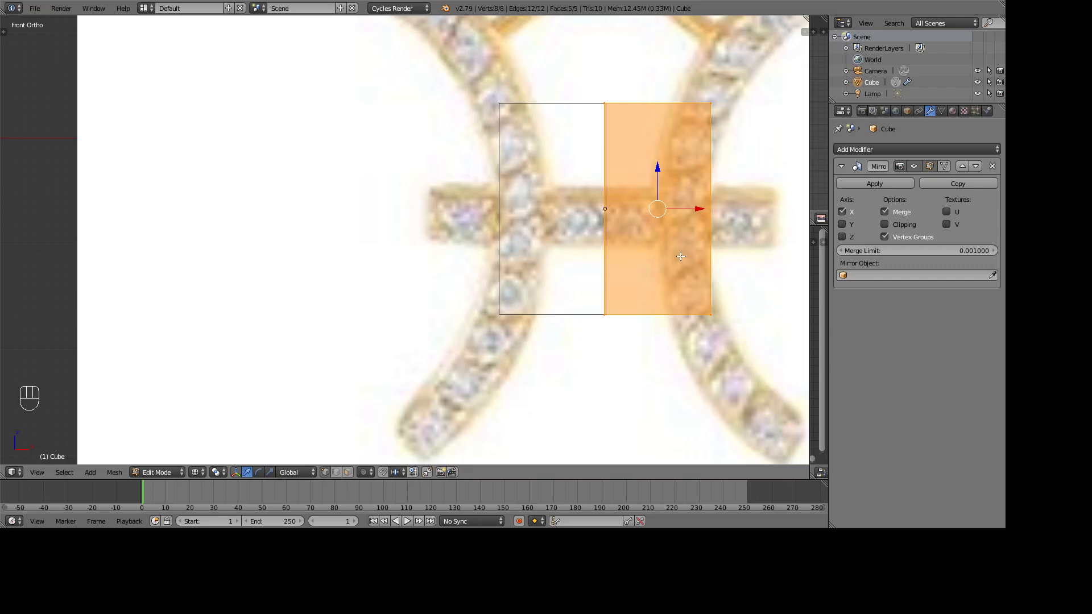
Step: Shift the half cube's geometry slightly along X so its inner edge meets the mirror plane, and inspect it in 3D
{"action": "key", "text": "t"}
{"action": "scroll", "coordinate": [586, 179], "scroll_direction": "up", "scroll_amount": 2}
{"action": "middle_click_drag", "start_coordinate": [586, 179], "coordinate": [491, 182], "text": "shift"}
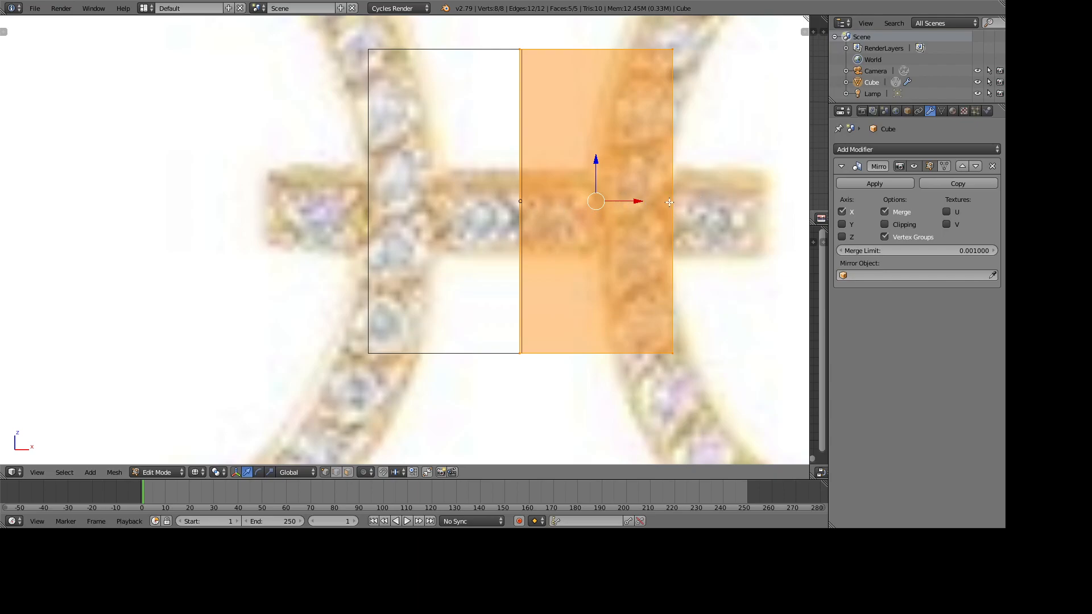
{"action": "left_click_drag", "start_coordinate": [638, 200], "coordinate": [638, 201]}
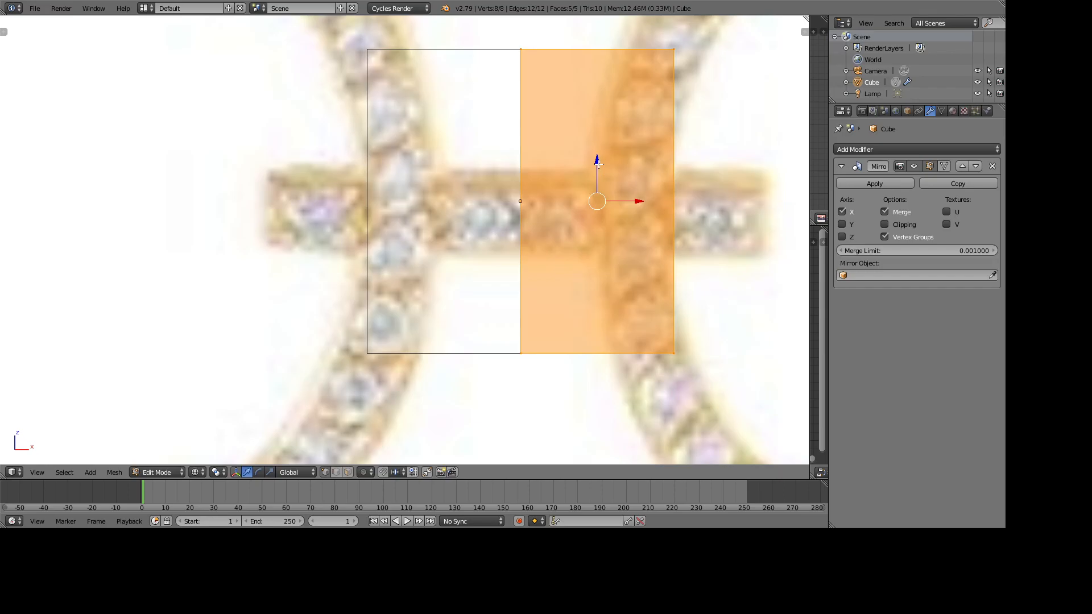
{"action": "middle_click_drag", "start_coordinate": [599, 165], "coordinate": [407, 297]}
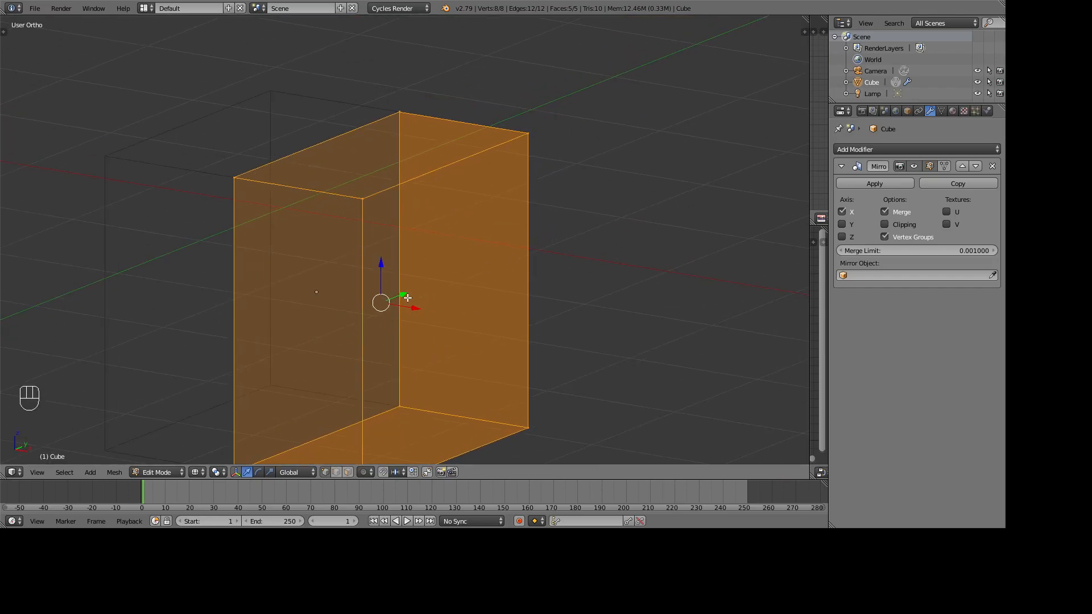
{"action": "key", "text": "KP_1"}
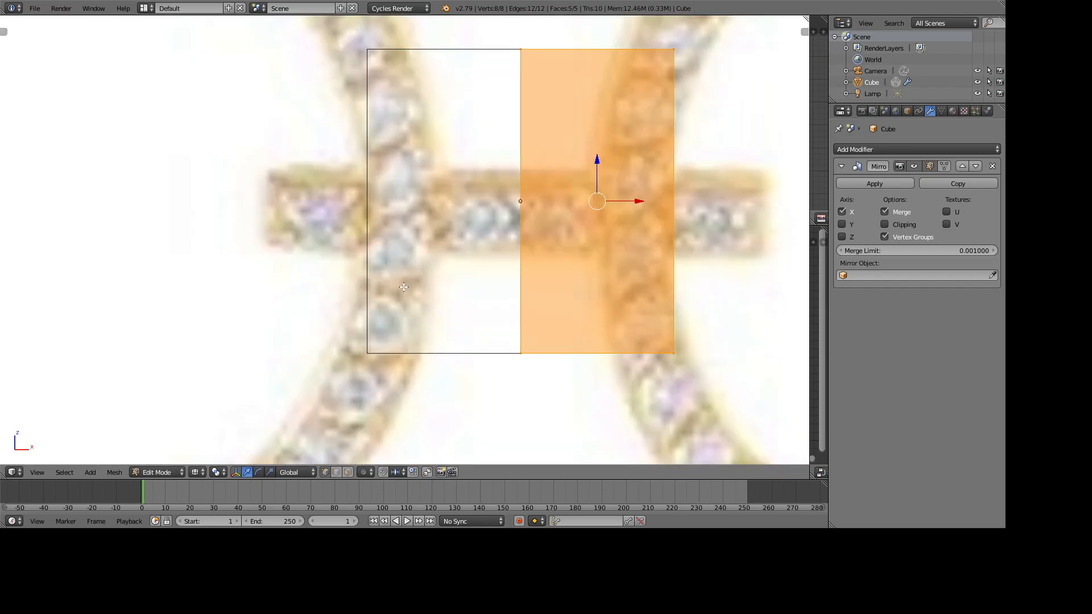
{"action": "scroll", "coordinate": [404, 287], "scroll_direction": "down", "scroll_amount": 2}
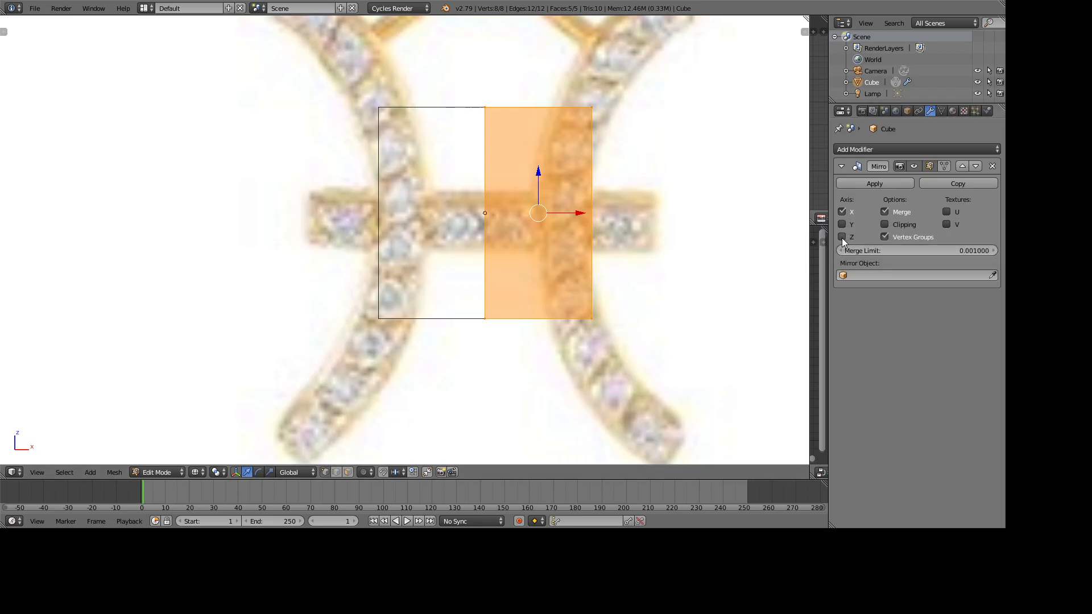
Step: Enable mirroring on the Y axis and move the geometry about -1.19 along global Y
{"action": "middle_click_drag", "start_coordinate": [596, 285], "coordinate": [554, 294]}
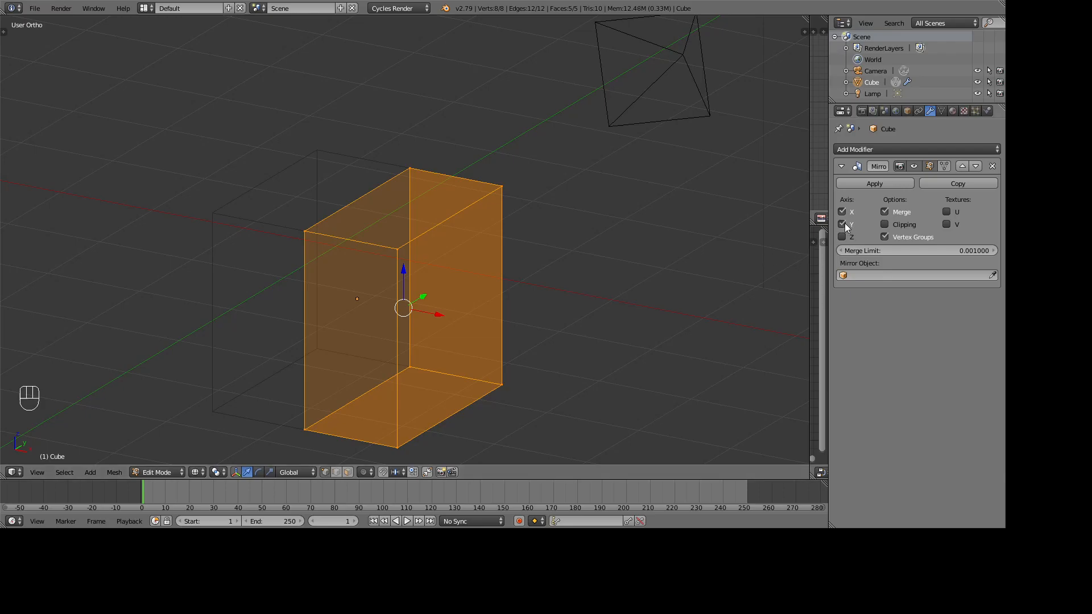
{"action": "middle_click_drag", "start_coordinate": [441, 297], "coordinate": [424, 316]}
{"action": "key", "text": "g"}
{"action": "key", "text": "y"}
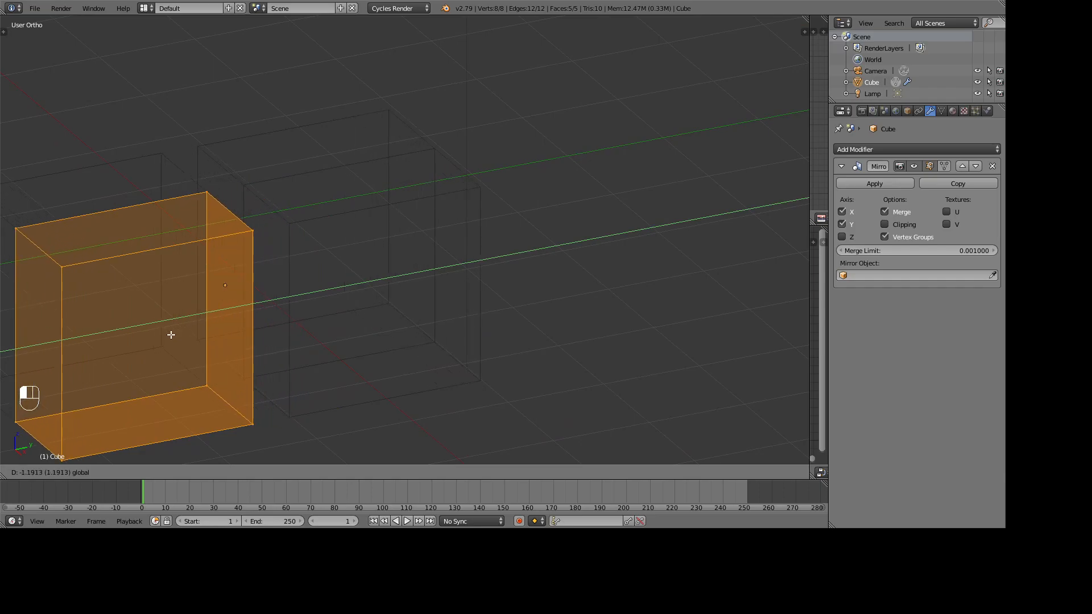
{"action": "left_click", "coordinate": [171, 335]}
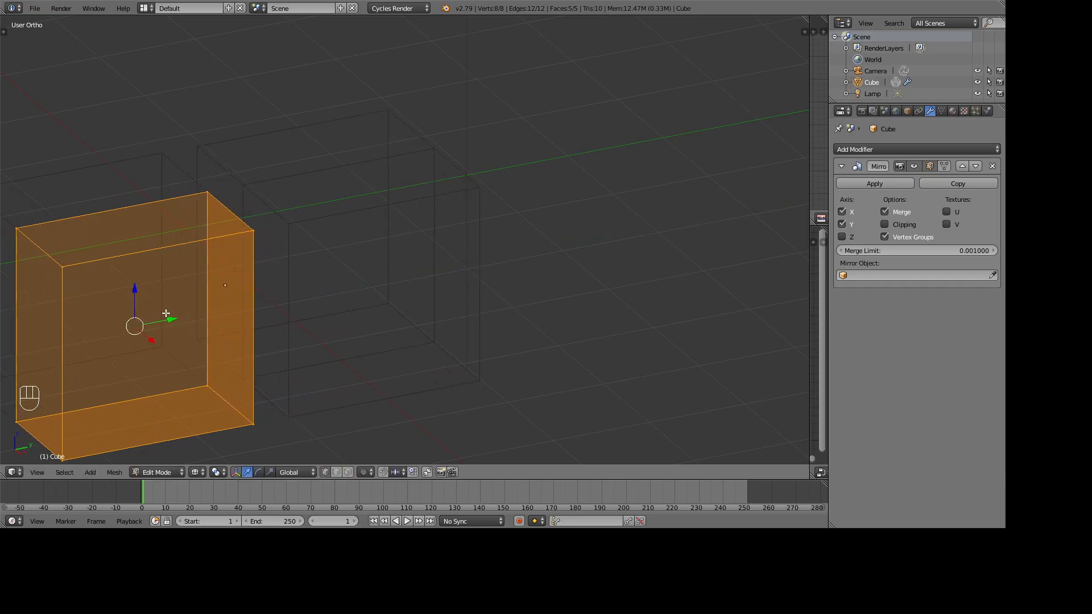
Step: Enable mirroring on the Z axis and raise the geometry along Z until its lower end sits near the object's origin
{"action": "middle_click_drag", "start_coordinate": [149, 305], "coordinate": [435, 287]}
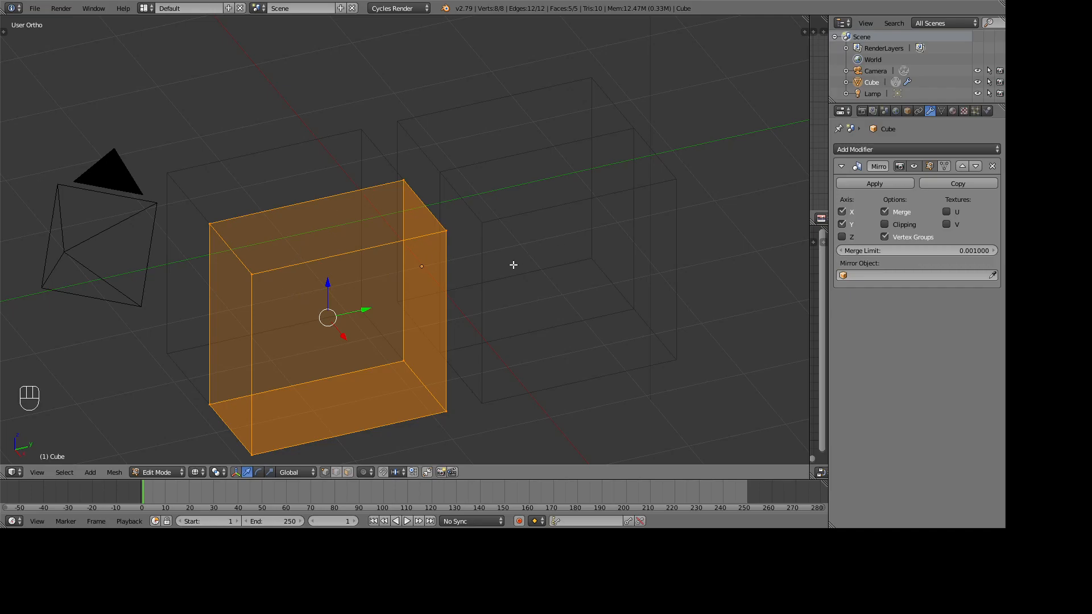
{"action": "left_click", "coordinate": [842, 237]}
{"action": "middle_click_drag", "start_coordinate": [569, 318], "coordinate": [516, 272]}
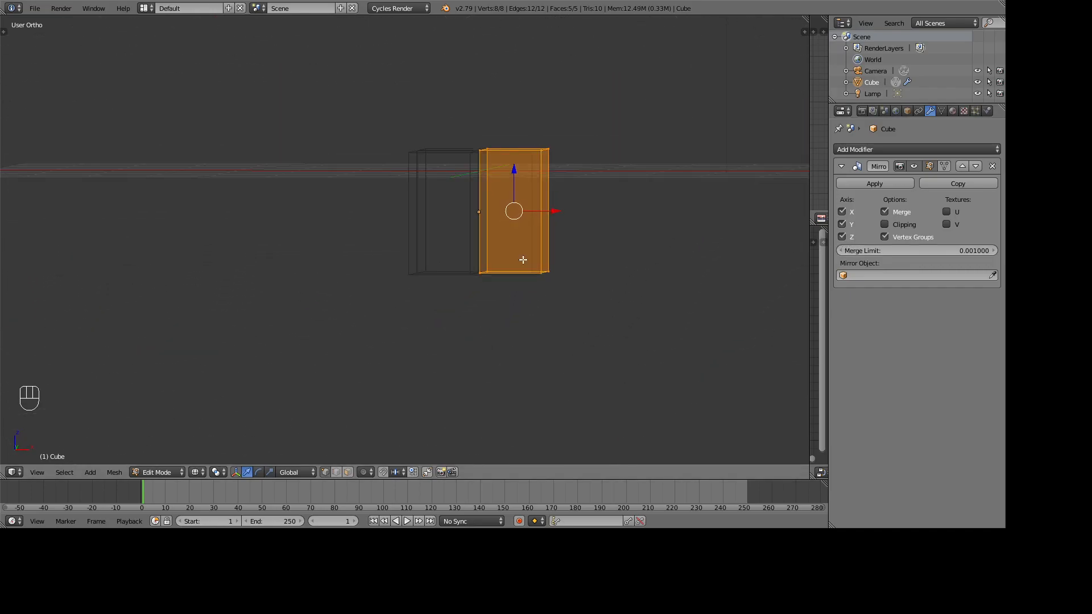
{"action": "left_click_drag", "start_coordinate": [515, 174], "coordinate": [528, 108]}
{"action": "middle_click_drag", "start_coordinate": [527, 108], "coordinate": [482, 300]}
{"action": "scroll", "coordinate": [484, 303], "scroll_direction": "down", "scroll_amount": 2}
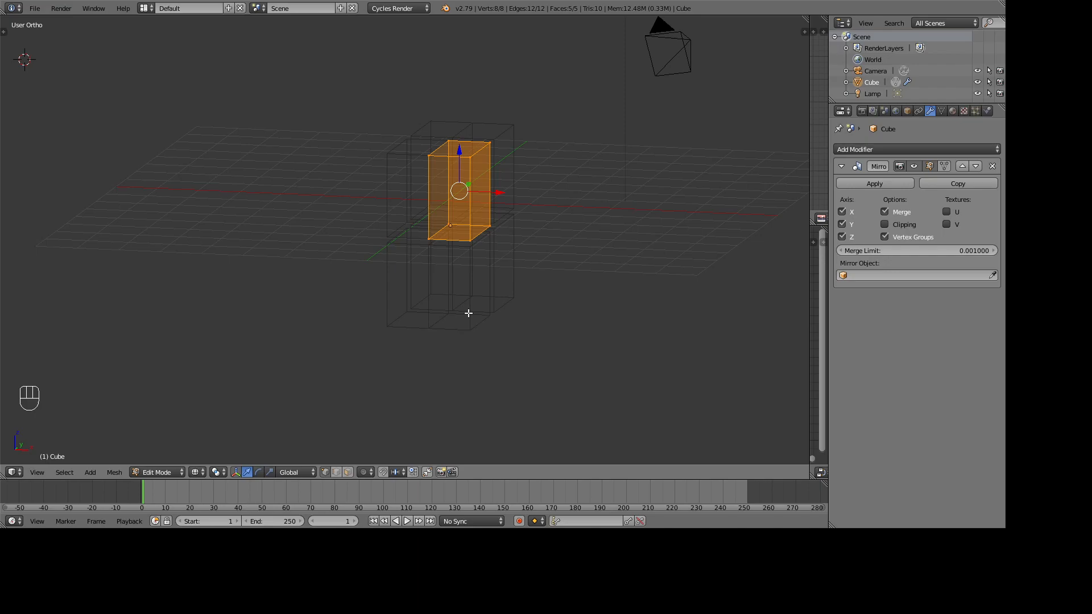
Step: Turn off Z and Y mirroring, leaving only the X axis, and return to front orthographic view
{"action": "middle_click_drag", "start_coordinate": [449, 310], "coordinate": [473, 316]}
{"action": "left_click", "coordinate": [842, 237]}
{"action": "left_click", "coordinate": [840, 224]}
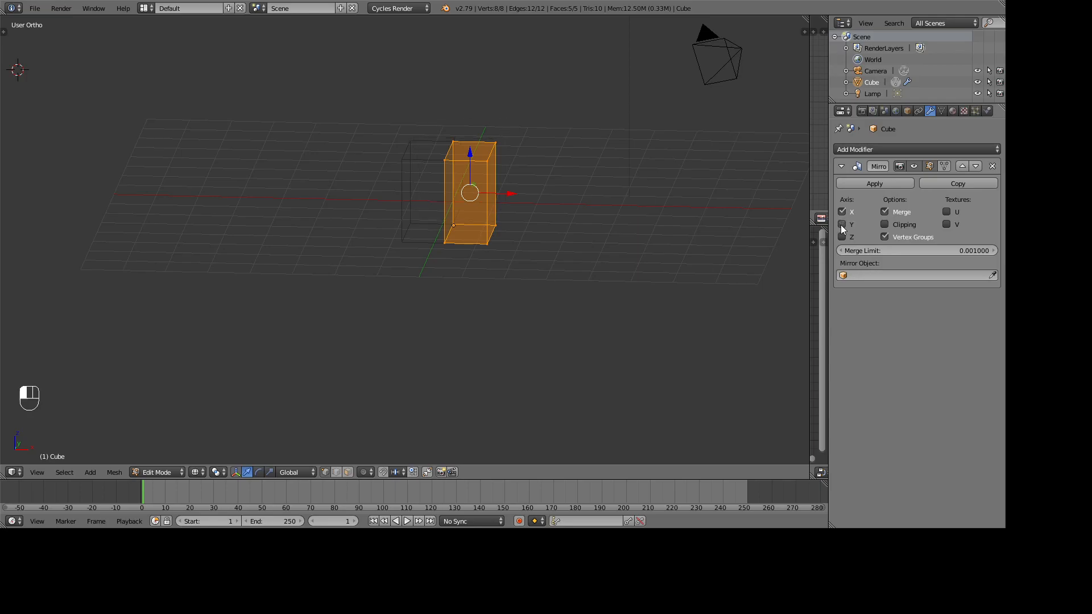
{"action": "key", "text": "KP_1"}
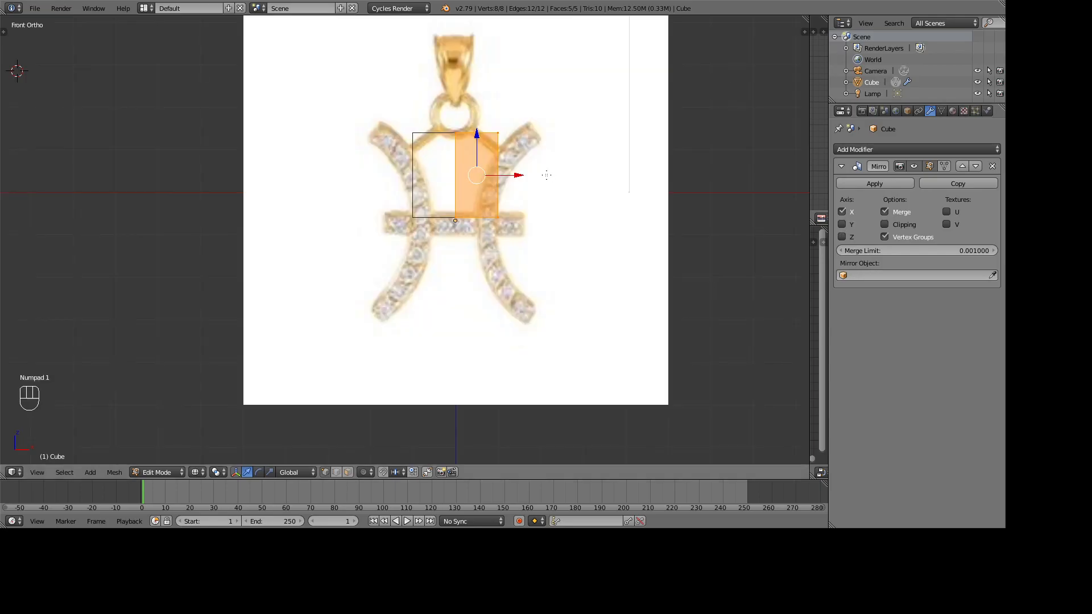
Step: In Object Mode, move the cube down along Z so its mesh is centred over the pendant's crossbar
{"action": "key", "text": "Tab"}
{"action": "scroll", "coordinate": [589, 192], "scroll_direction": "up", "scroll_amount": 4}
{"action": "left_click_drag", "start_coordinate": [482, 227], "coordinate": [495, 324]}
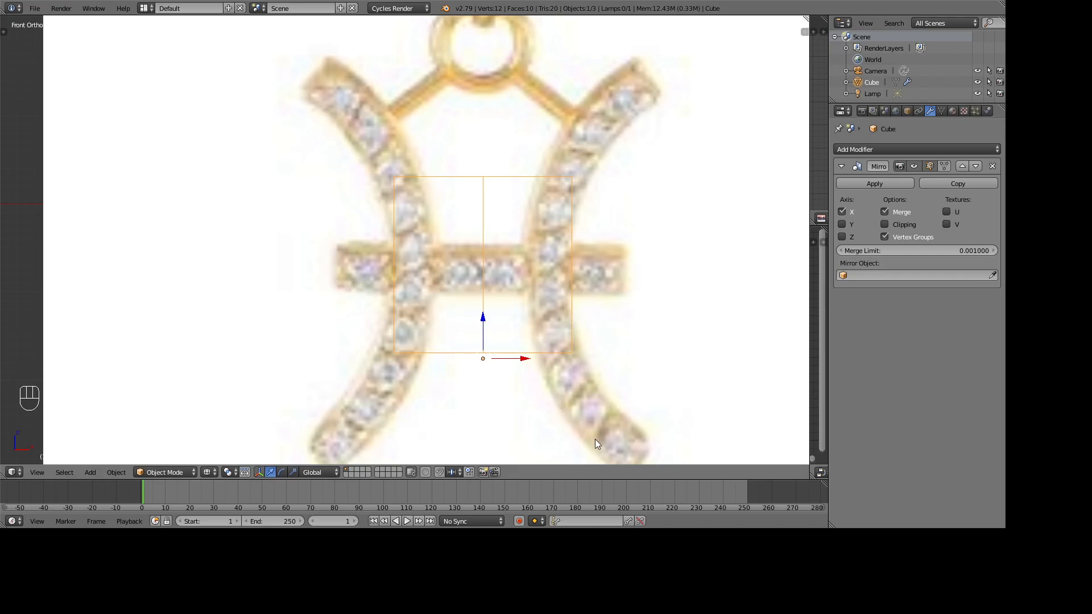
Step: In Edit Mode, add one centred horizontal loop cut through the half cube
{"action": "key", "text": "Tab"}
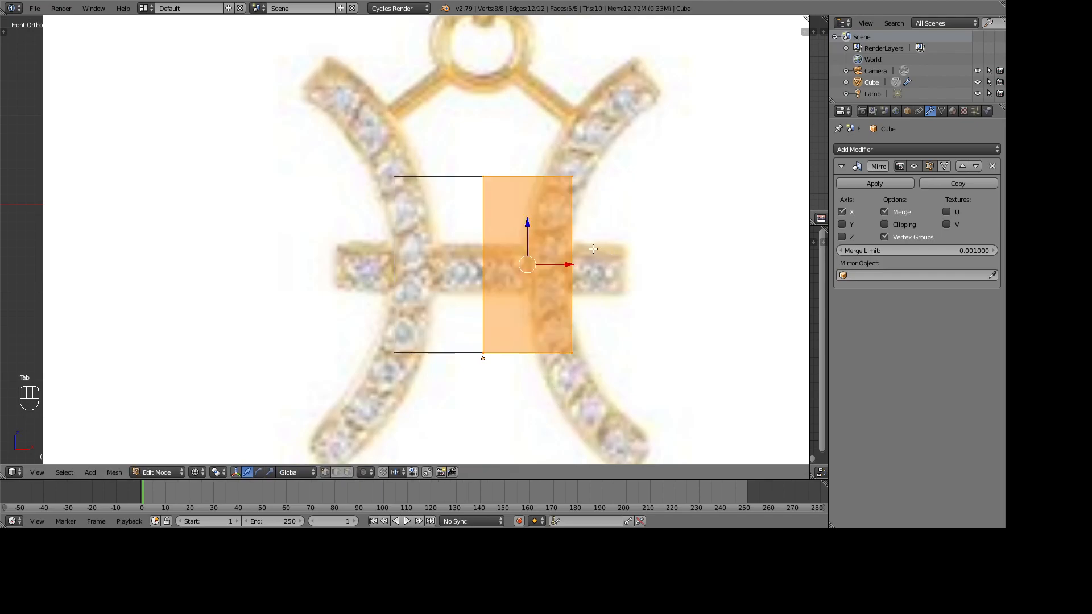
{"action": "key", "text": "ctrl+r"}
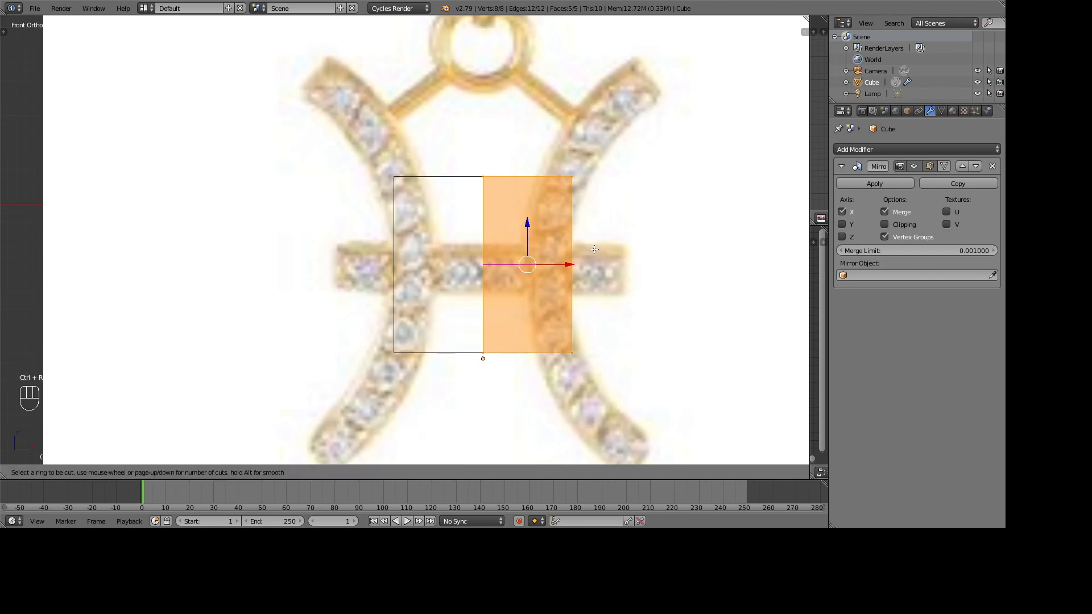
{"action": "left_click", "coordinate": [594, 248]}
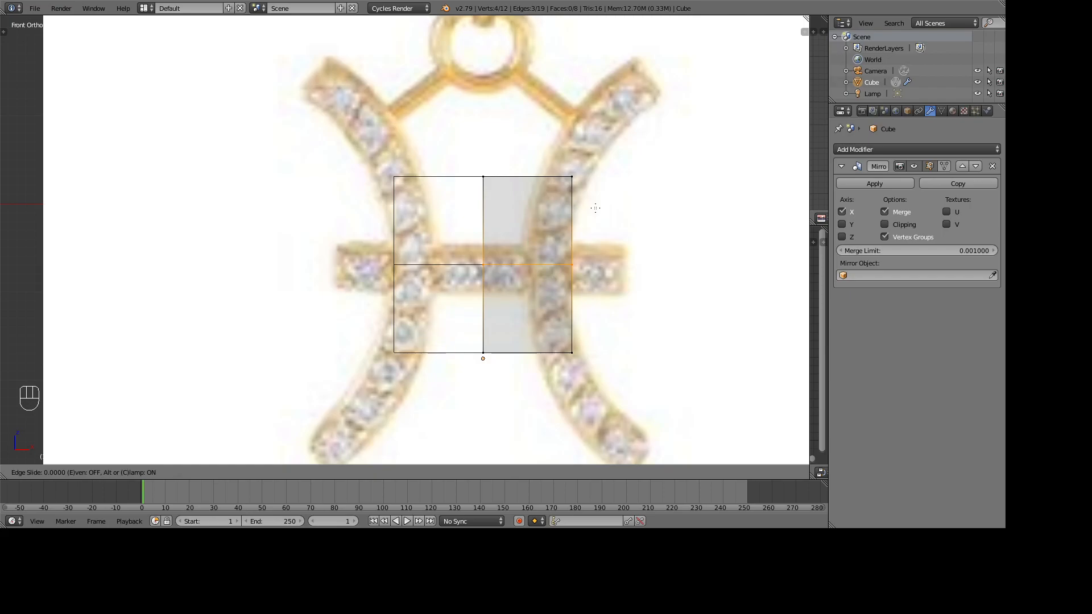
{"action": "right_click", "coordinate": [635, 216]}
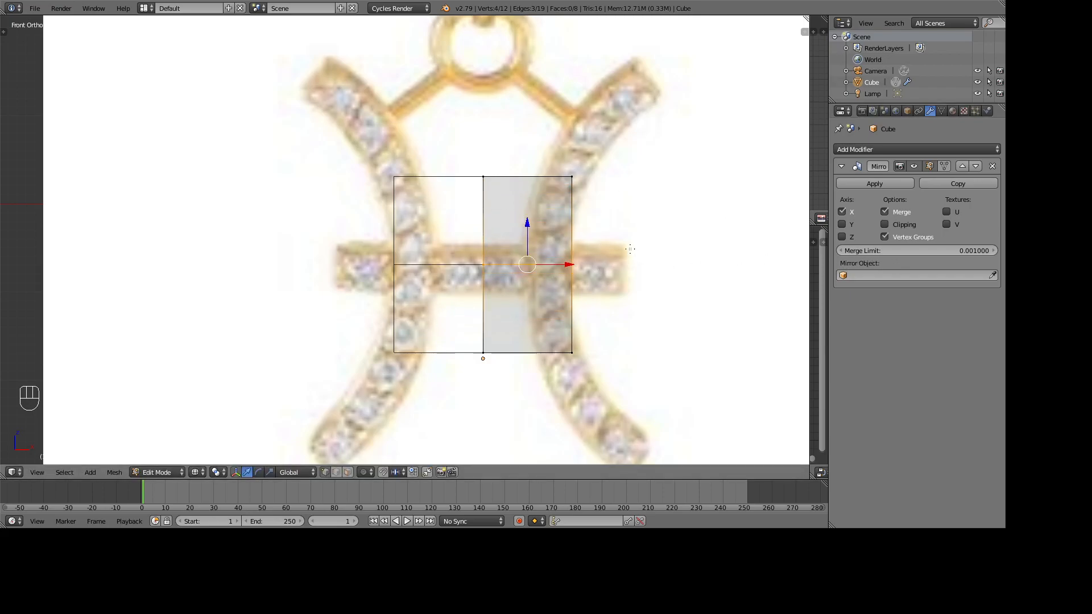
Step: Delete the vertices along the mesh's lower edge so that only its upper half remains
{"action": "key", "text": "a"}
{"action": "key", "text": "c"}
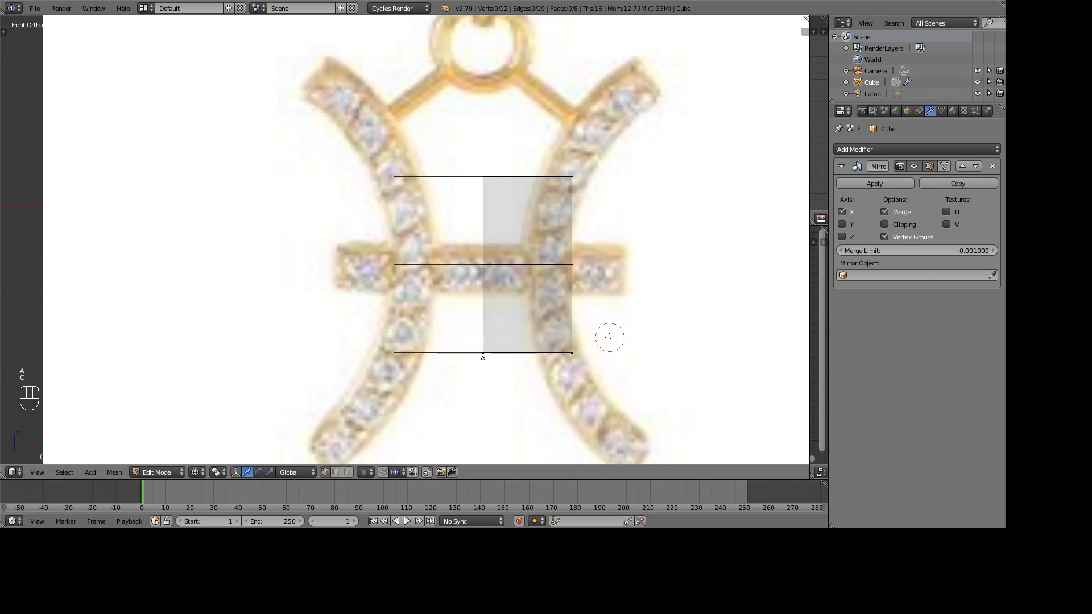
{"action": "left_click_drag", "start_coordinate": [598, 344], "coordinate": [478, 361]}
{"action": "right_click", "coordinate": [476, 385]}
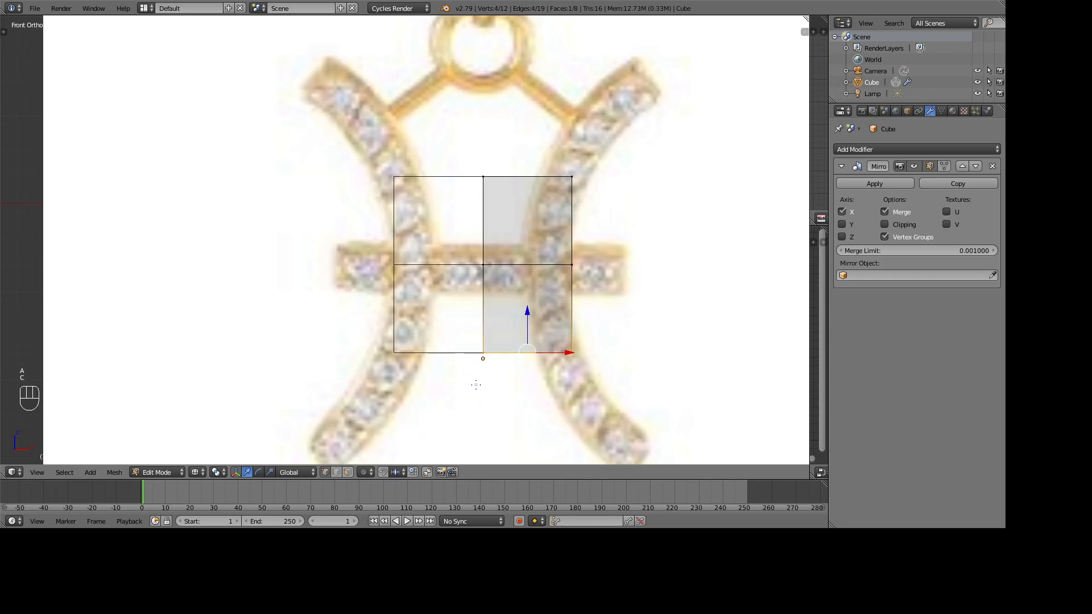
{"action": "key", "text": "Delete"}
{"action": "left_click", "coordinate": [473, 381]}
Step: Enable mirroring on the Z axis and lower all of the geometry so its lower edge meets the object's origin
{"action": "key", "text": "a"}
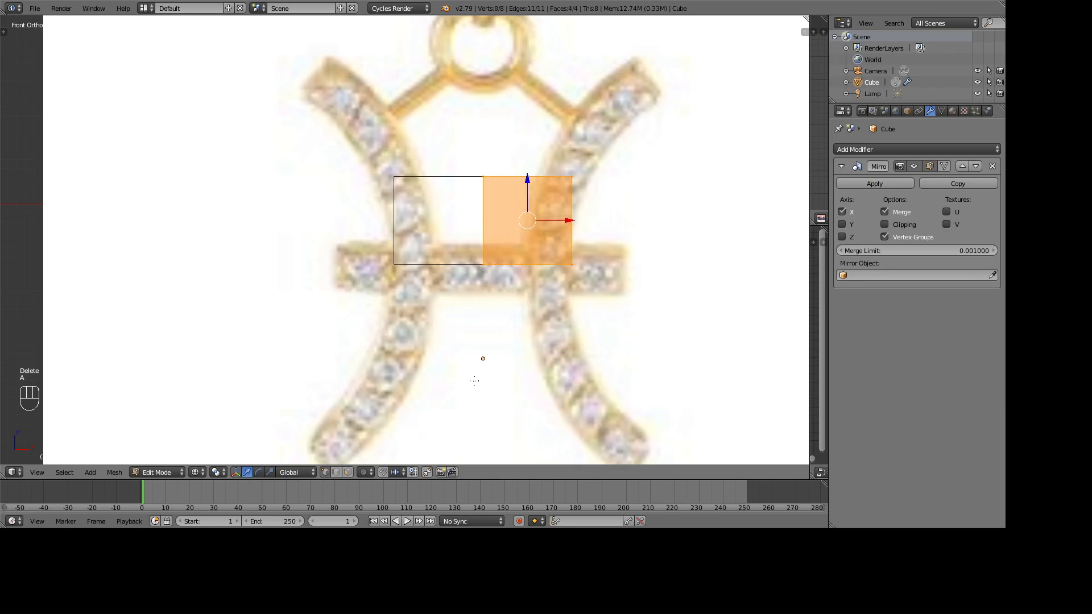
{"action": "left_click", "coordinate": [840, 237]}
{"action": "scroll", "coordinate": [583, 313], "scroll_direction": "down", "scroll_amount": 1}
{"action": "middle_click_drag", "start_coordinate": [580, 313], "coordinate": [589, 203], "text": "shift"}
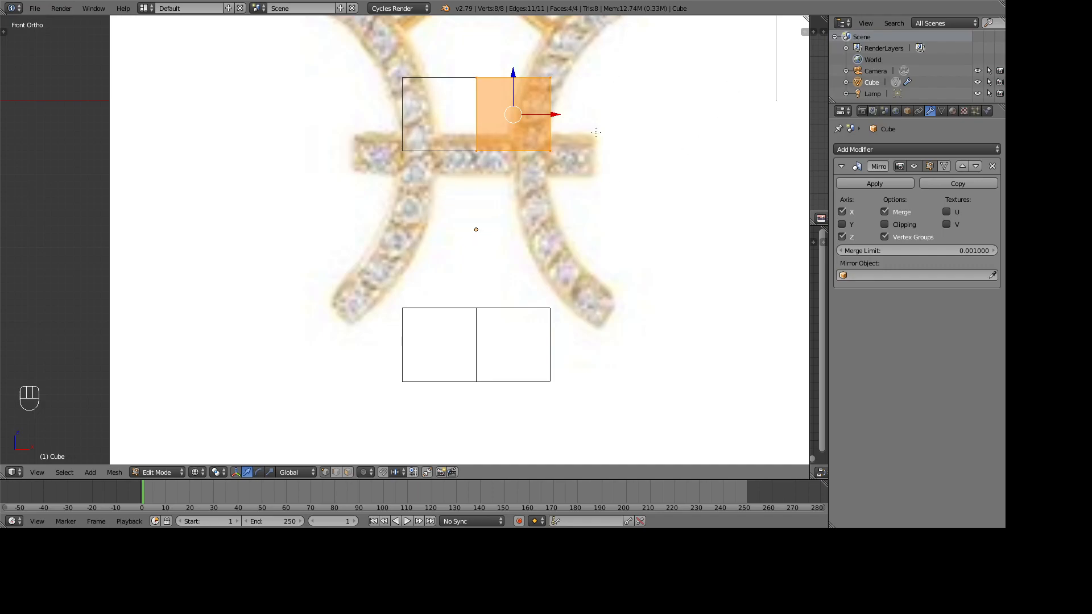
{"action": "left_click_drag", "start_coordinate": [513, 75], "coordinate": [514, 156]}
Step: Fine-tune the geometry's position along Z to close the seam at the horizontal mirror plane
{"action": "scroll", "coordinate": [546, 216], "scroll_direction": "up", "scroll_amount": 2}
{"action": "scroll", "coordinate": [546, 217], "scroll_direction": "up", "scroll_amount": 1}
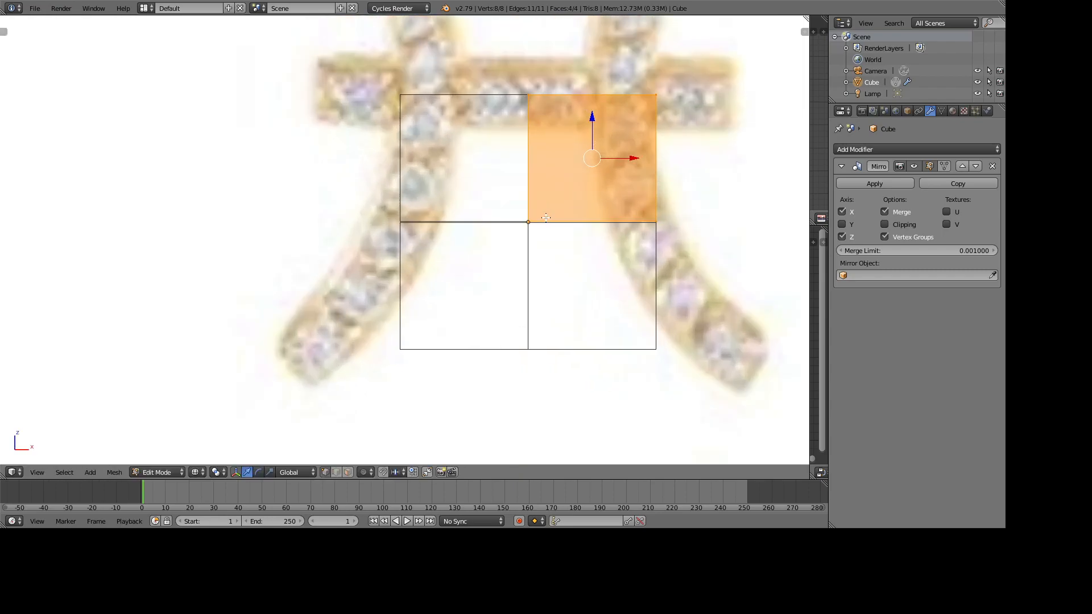
{"action": "middle_click_drag", "start_coordinate": [590, 112], "coordinate": [549, 161], "text": "shift"}
{"action": "scroll", "coordinate": [653, 135], "scroll_direction": "up", "scroll_amount": 3}
{"action": "left_click_drag", "start_coordinate": [655, 132], "coordinate": [653, 139], "text": "shift"}
{"action": "key", "text": "ctrl+z"}
{"action": "scroll", "coordinate": [643, 149], "scroll_direction": "down", "scroll_amount": 4}
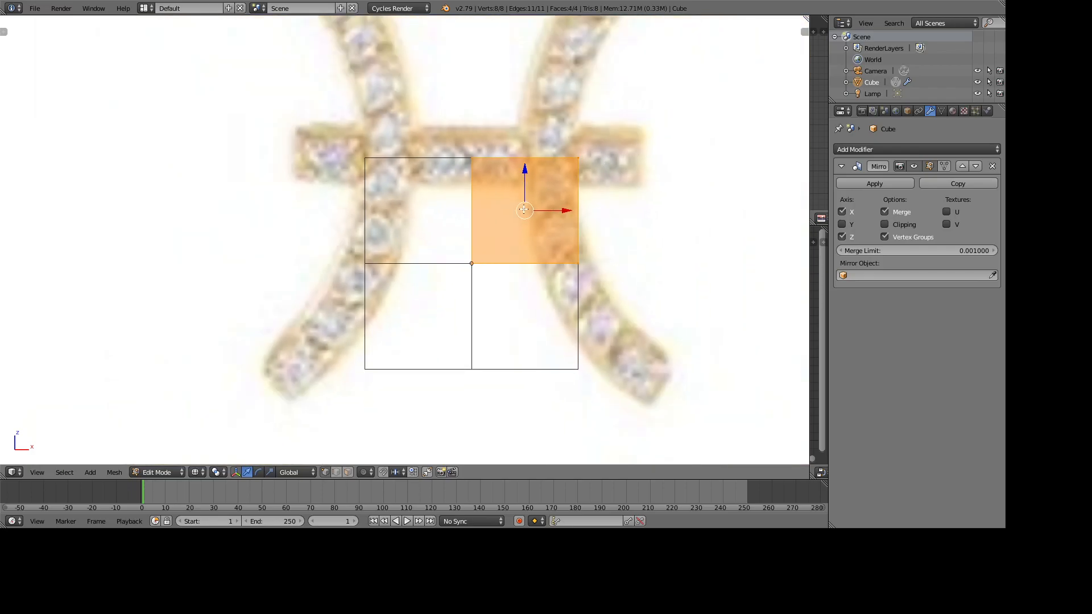
Step: In Object Mode, move the mirrored cube up along Z so its origin sits at the centre of the crossbar
{"action": "key", "text": "Tab"}
{"action": "left_click_drag", "start_coordinate": [470, 227], "coordinate": [478, 118]}
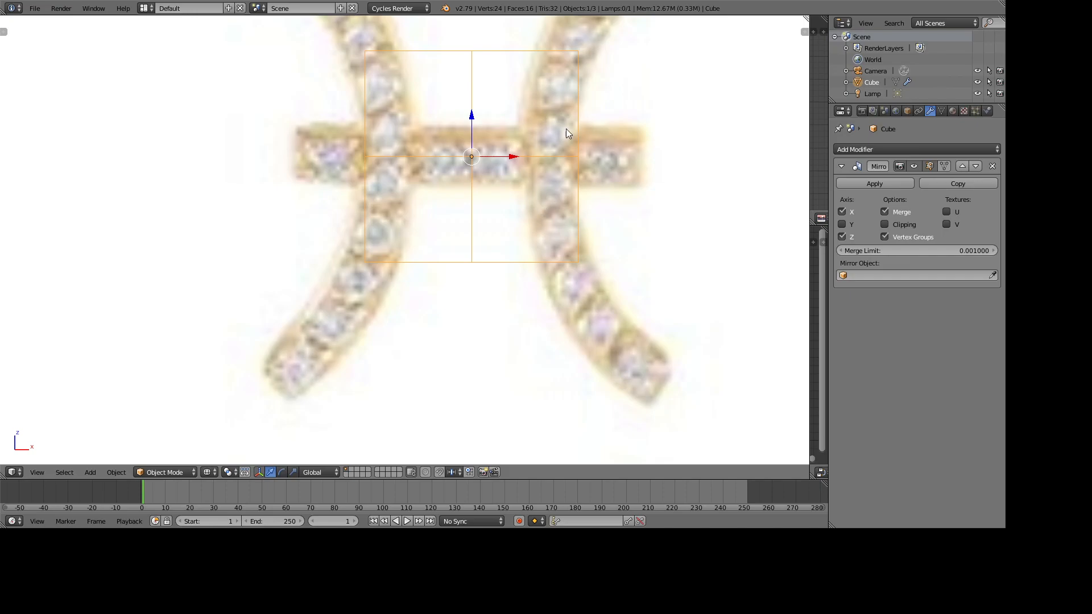
Step: In Edit Mode, select the mesh's top face and lower it along Z to the crossbar's upper edge
{"action": "middle_click_drag", "start_coordinate": [493, 188], "coordinate": [479, 278], "text": "shift"}
{"action": "key", "text": "Tab"}
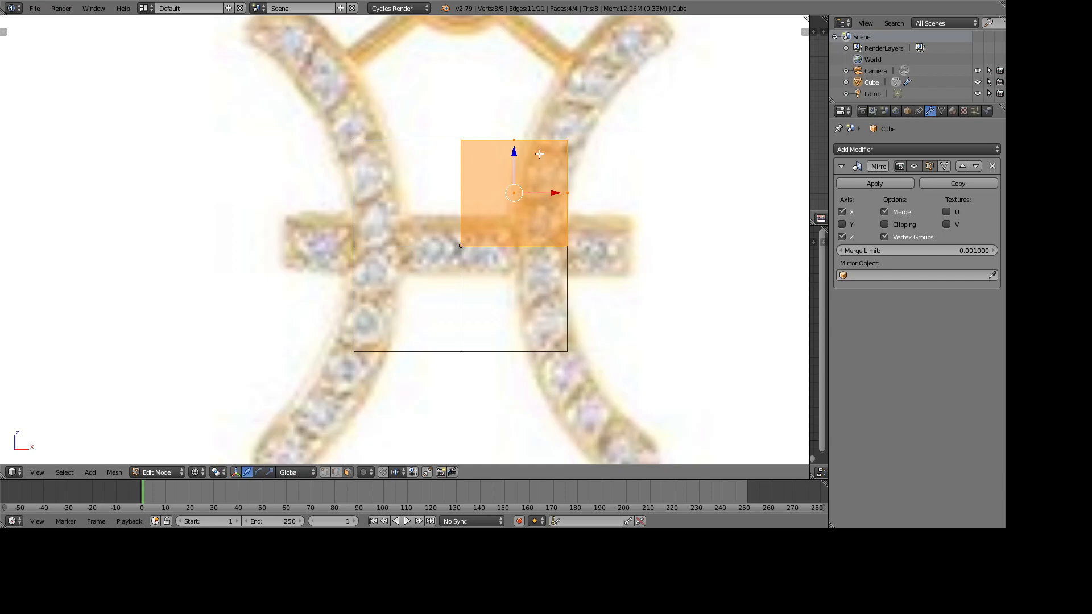
{"action": "right_click", "coordinate": [528, 138]}
{"action": "left_click_drag", "start_coordinate": [517, 120], "coordinate": [513, 181]}
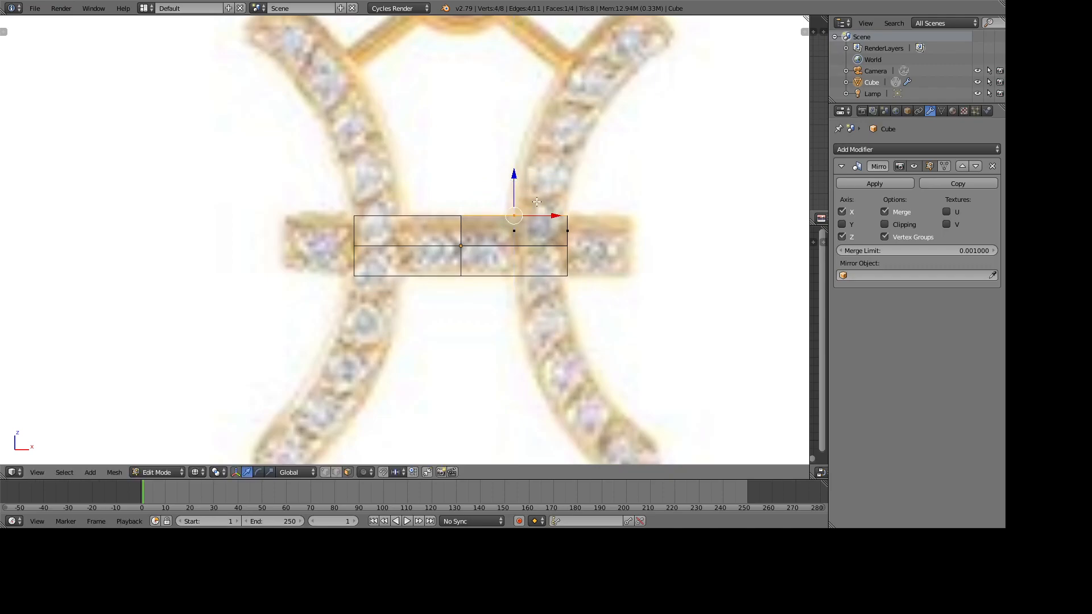
Step: Select the mesh's outer side face and move it inward along X to the inner edge of the curved arm
{"action": "right_click", "coordinate": [567, 230]}
{"action": "left_click_drag", "start_coordinate": [605, 231], "coordinate": [565, 236]}
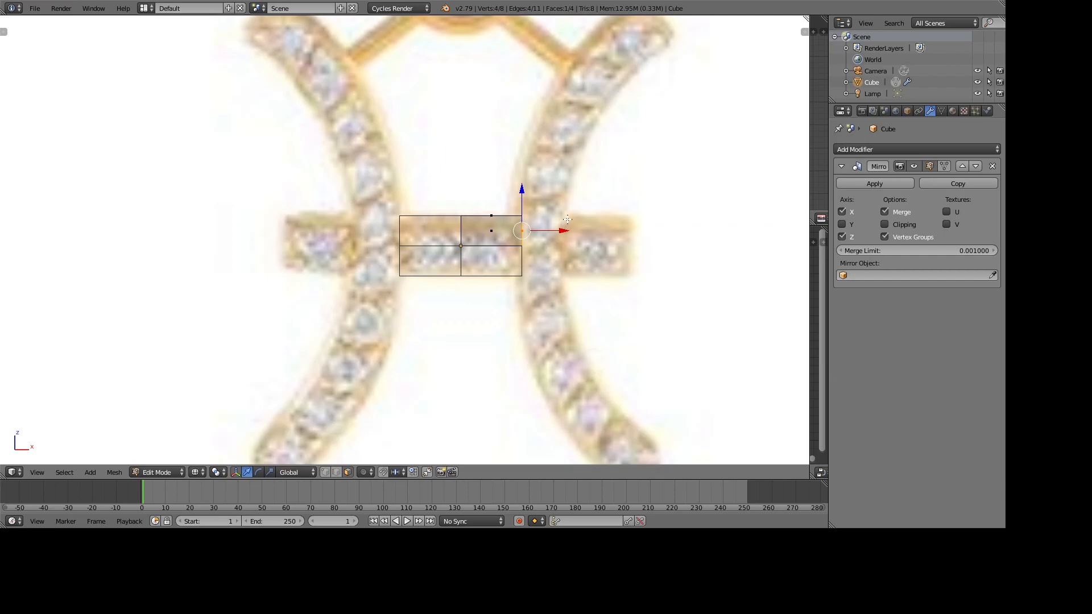
{"action": "left_click_drag", "start_coordinate": [564, 231], "coordinate": [555, 230]}
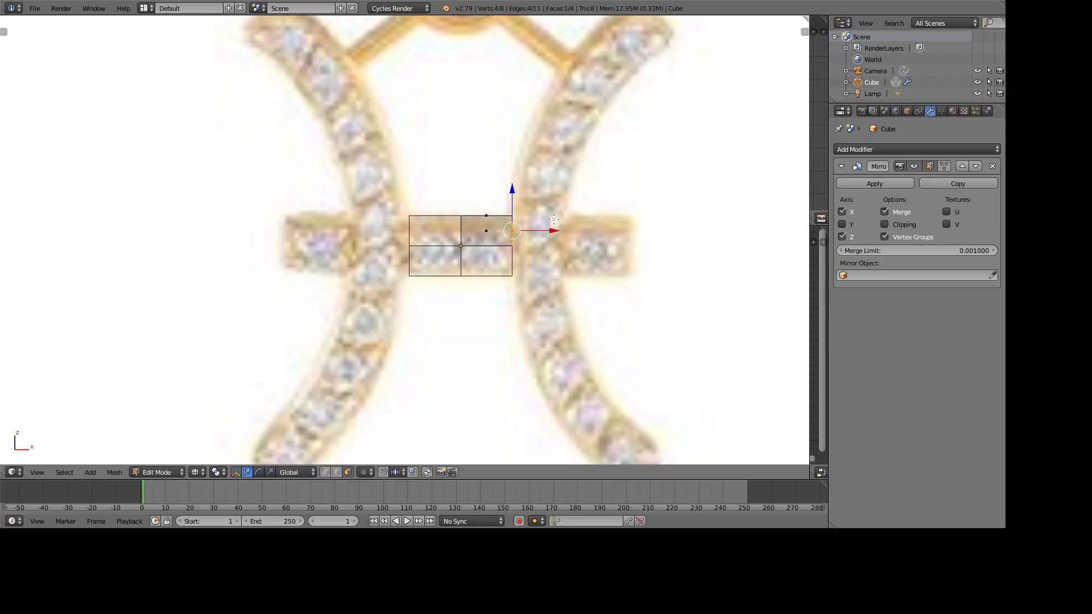
{"action": "scroll", "coordinate": [626, 292], "scroll_direction": "up", "scroll_amount": 2}
{"action": "middle_click_drag", "start_coordinate": [683, 312], "coordinate": [624, 305], "text": "shift"}
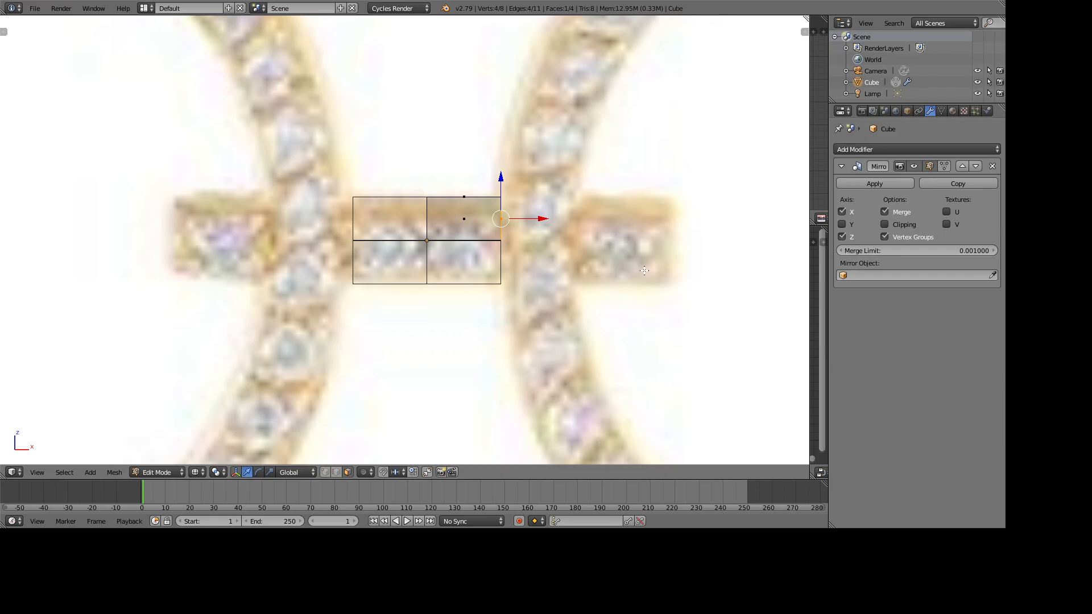
Step: Try extruding the side face outward twice, first across the curved arm and then out to the crossbar's end
{"action": "key", "text": "e"}
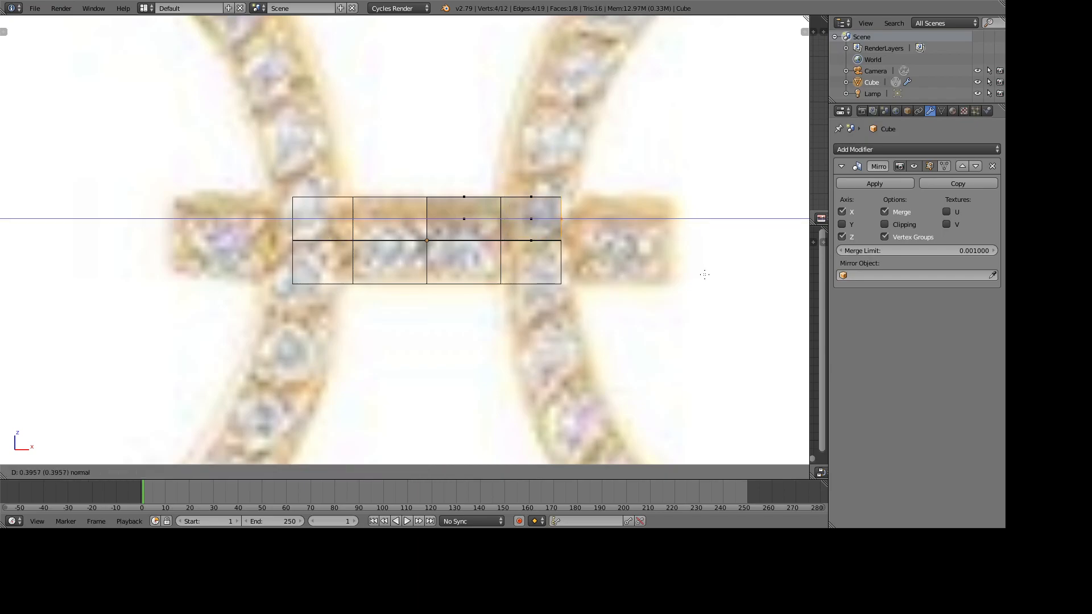
{"action": "left_click", "coordinate": [722, 275]}
{"action": "key", "text": "e"}
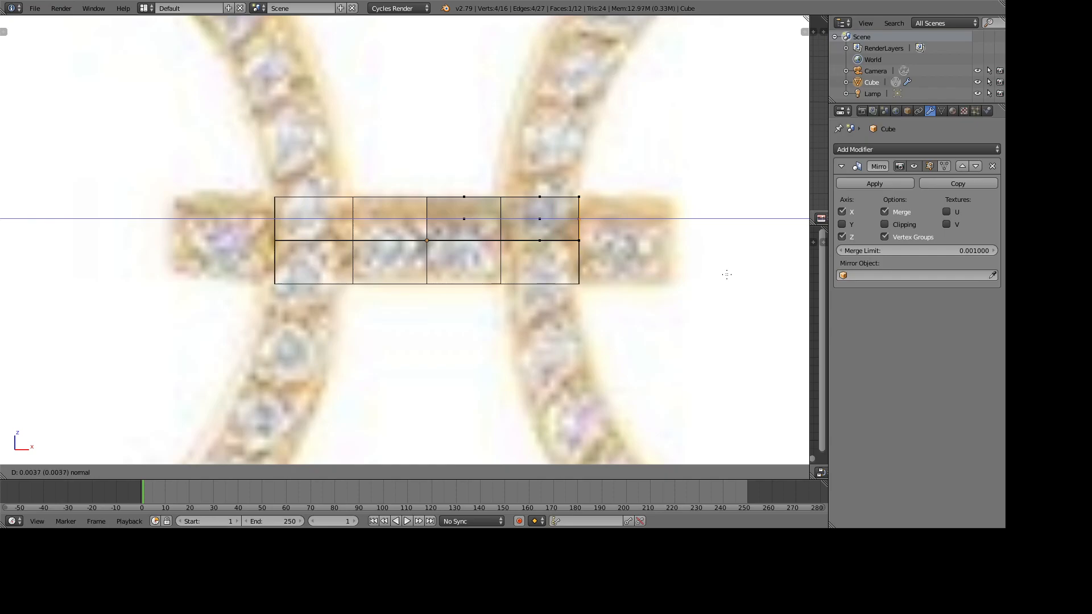
{"action": "left_click", "coordinate": [18, 277]}
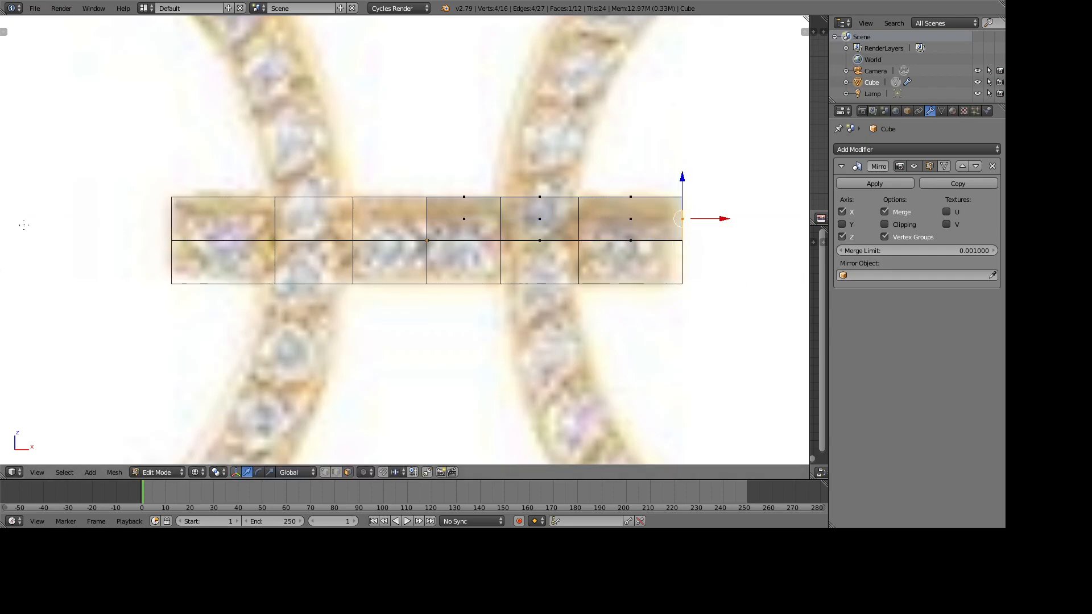
{"action": "middle_click_drag", "start_coordinate": [544, 192], "coordinate": [521, 310], "text": "shift"}
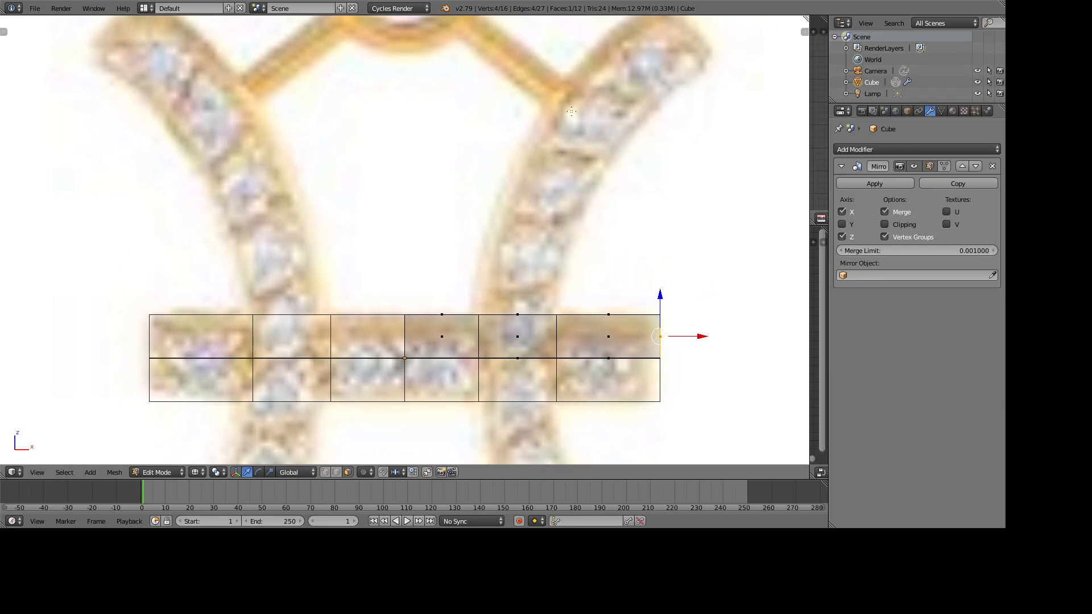
{"action": "scroll", "coordinate": [561, 147], "scroll_direction": "down", "scroll_amount": 3}
{"action": "middle_click_drag", "start_coordinate": [506, 345], "coordinate": [518, 269], "text": "shift"}
{"action": "scroll", "coordinate": [518, 269], "scroll_direction": "up", "scroll_amount": 3}
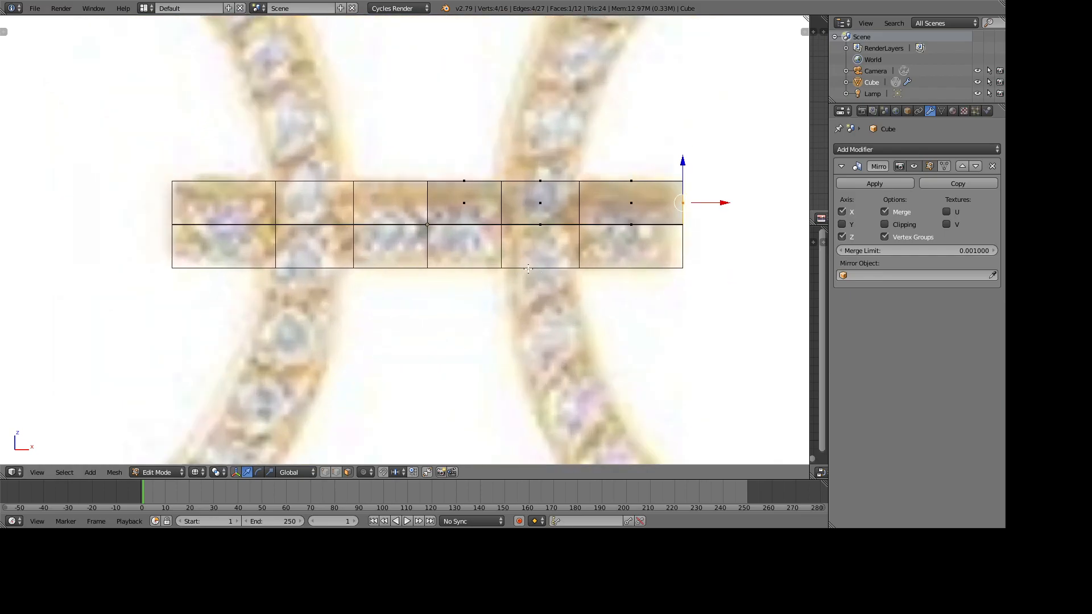
{"action": "scroll", "coordinate": [534, 270], "scroll_direction": "down", "scroll_amount": 2}
{"action": "scroll", "coordinate": [534, 270], "scroll_direction": "down", "scroll_amount": 3}
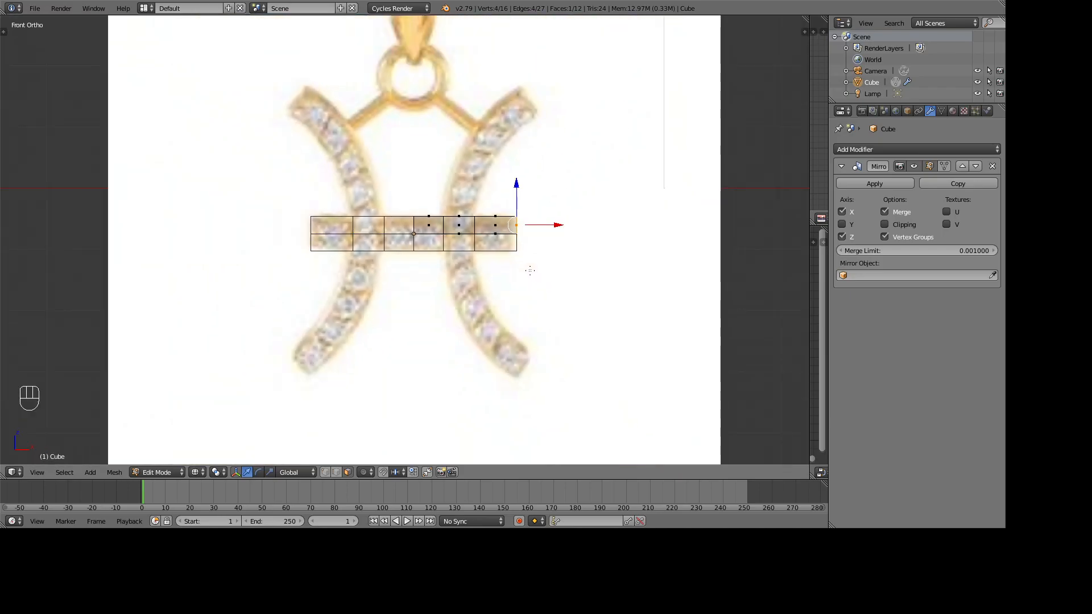
{"action": "scroll", "coordinate": [526, 269], "scroll_direction": "up", "scroll_amount": 3}
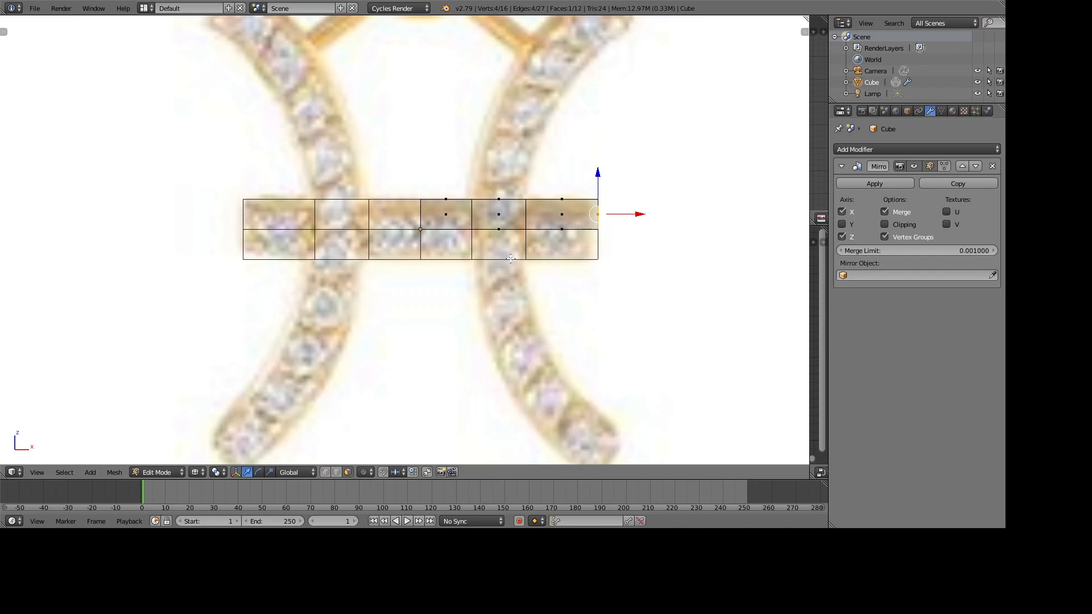
{"action": "middle_click_drag", "start_coordinate": [508, 259], "coordinate": [506, 300], "text": "shift"}
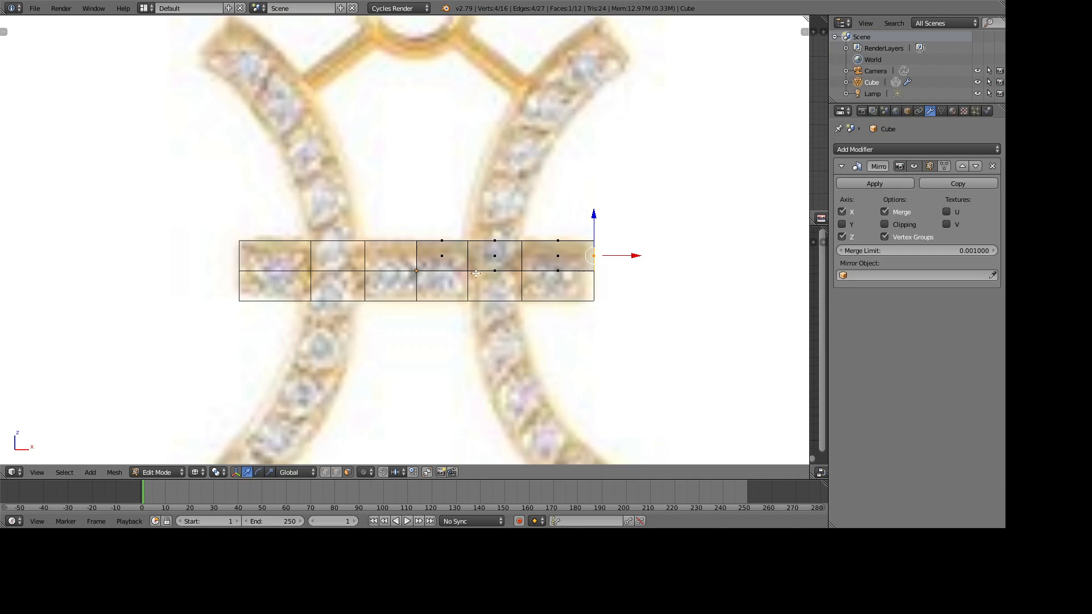
Step: Undo both side extrusions and move the side face along X out to the crossbar's end
{"action": "key", "text": "ctrl+z"}
{"action": "key", "text": "ctrl+z"}
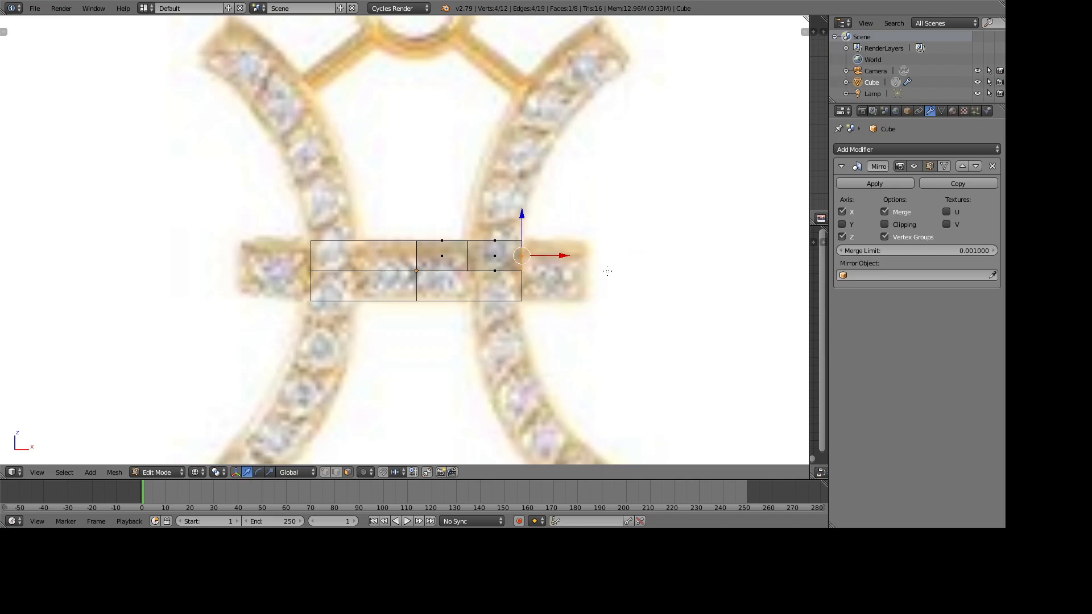
{"action": "key", "text": "g"}
{"action": "key", "text": "x"}
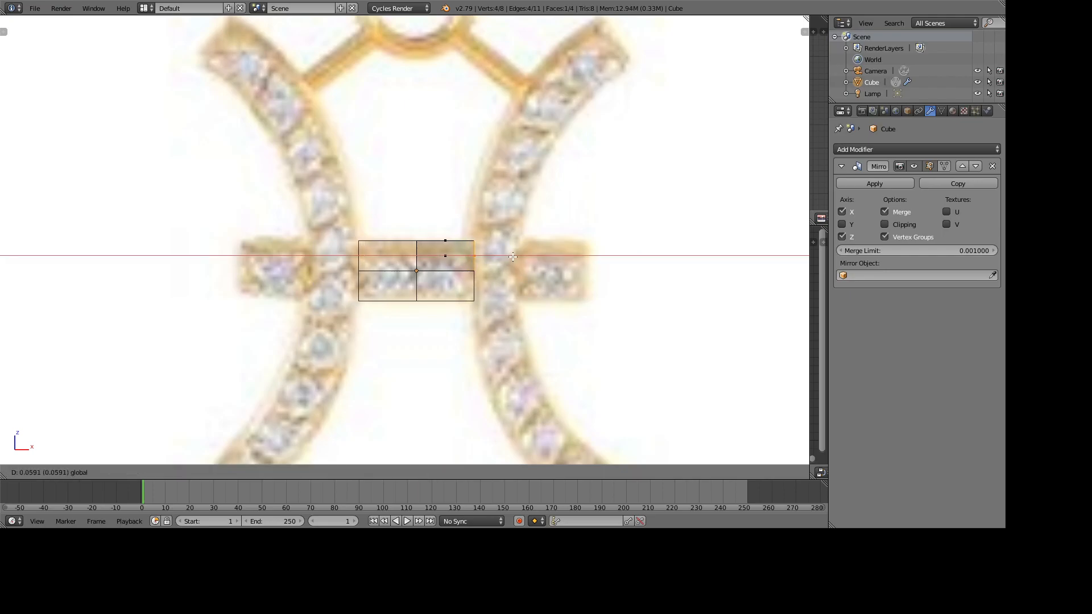
{"action": "left_click", "coordinate": [624, 259]}
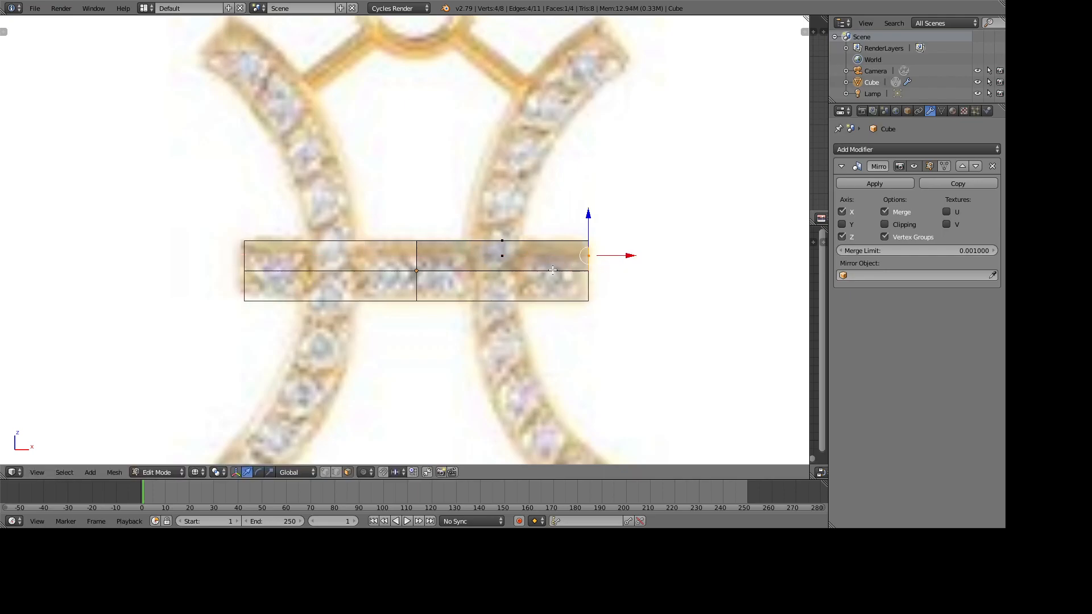
Step: Add two vertical loop cuts to the crossbar at the outer and inner edges of the curved arm
{"action": "key", "text": "ctrl+r"}
{"action": "left_click", "coordinate": [524, 254]}
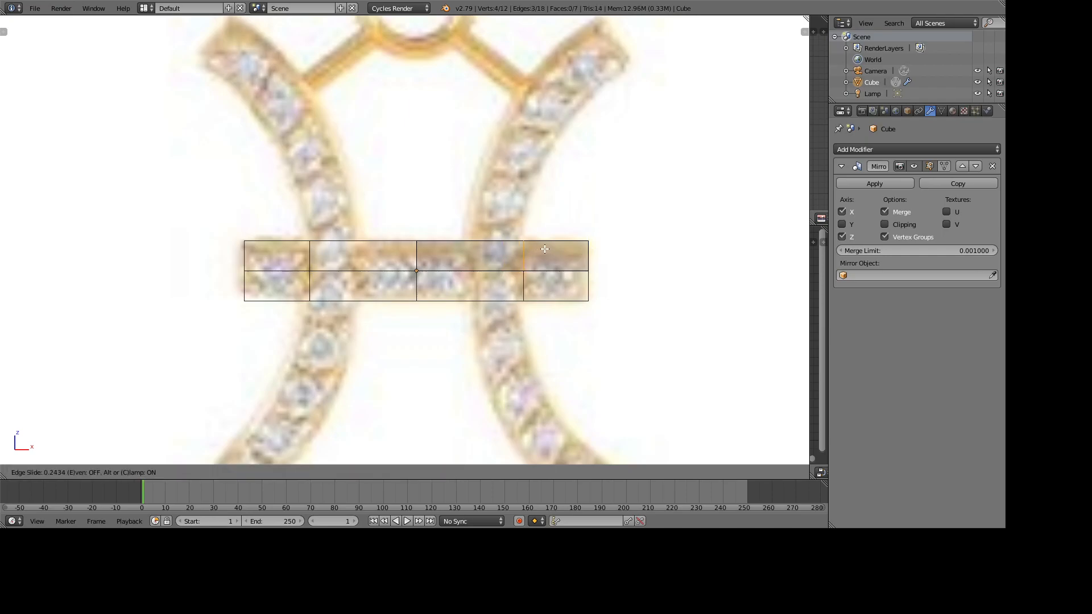
{"action": "left_click", "coordinate": [490, 269]}
{"action": "key", "text": "ctrl+r"}
{"action": "left_click", "coordinate": [490, 269]}
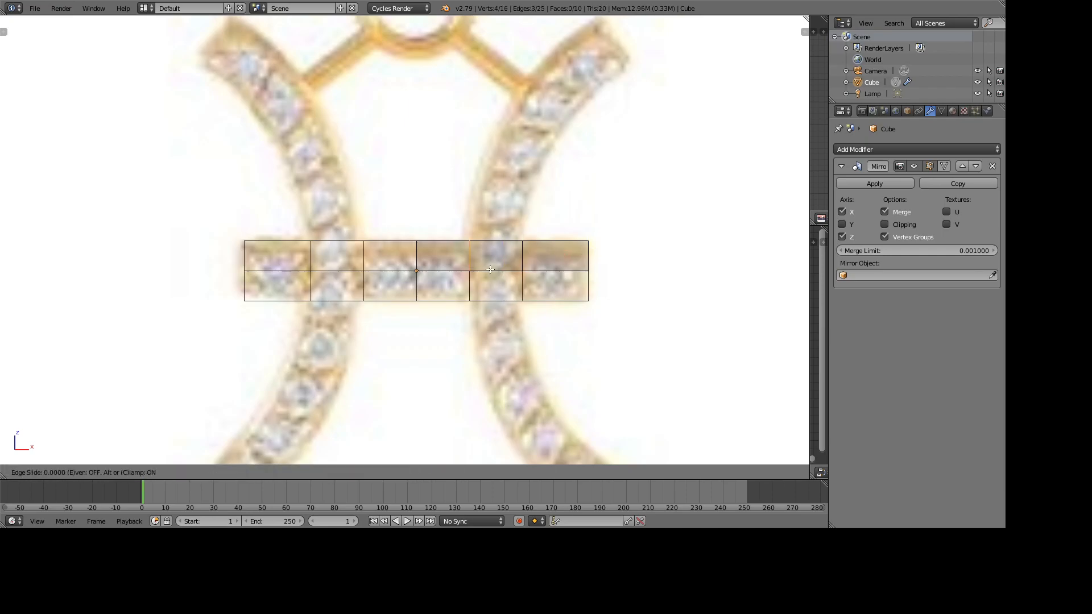
{"action": "left_click", "coordinate": [489, 269]}
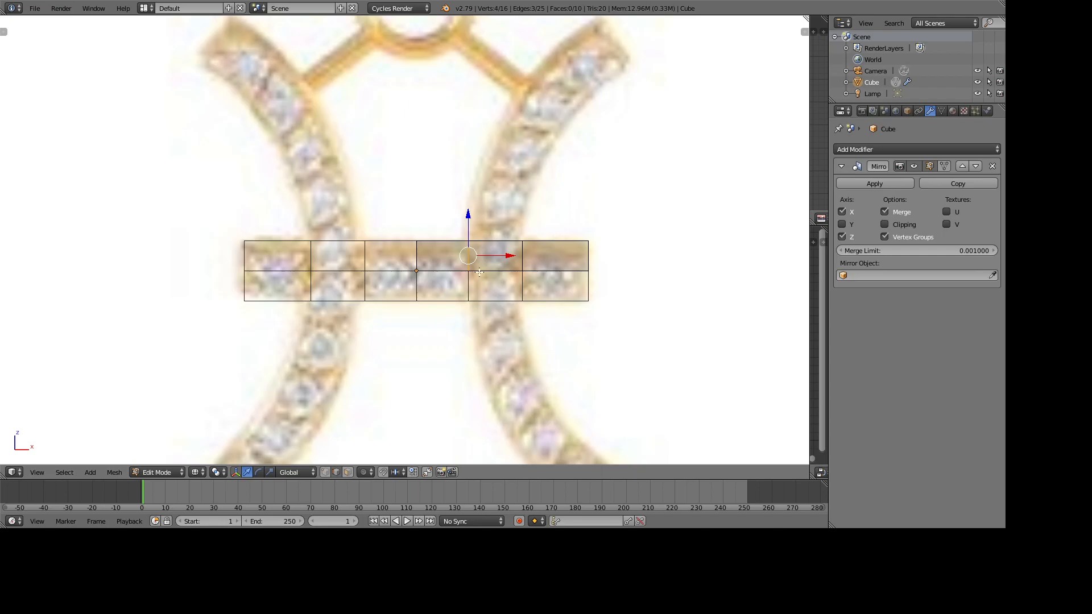
Step: Undo the two loop cuts and the side face's move to the crossbar's end
{"action": "key", "text": "ctrl+z"}
{"action": "key", "text": "ctrl+z"}
{"action": "key", "text": "ctrl+z"}
{"action": "key", "text": "ctrl+z"}
{"action": "key", "text": "ctrl+z"}
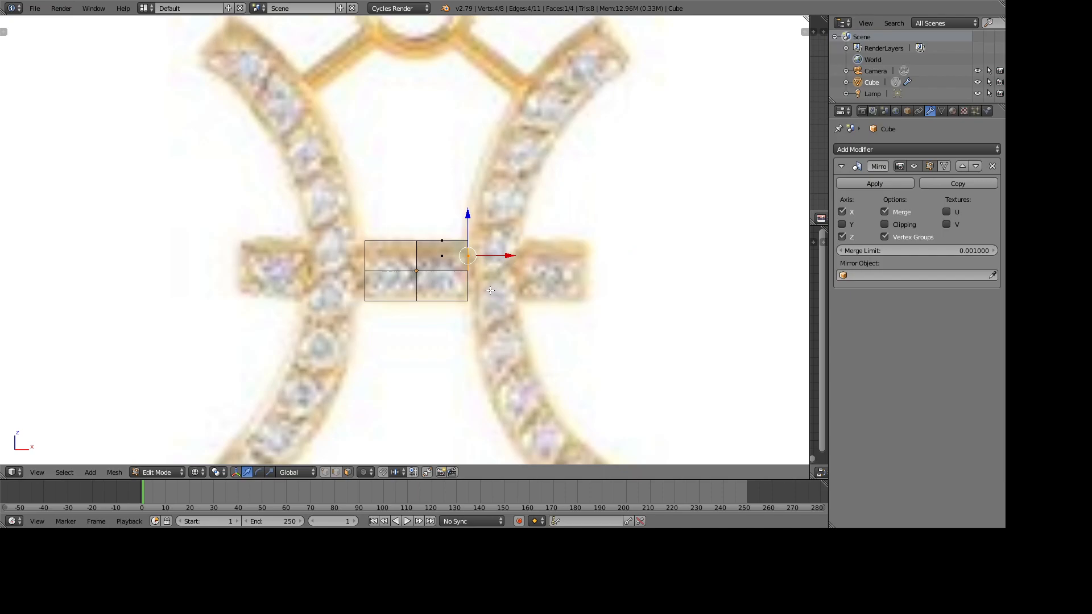
Step: Extrude the side face twice, across the arm and to the crossbar's end, and extrude the arm segment's top face up about 0.5
{"action": "key", "text": "e"}
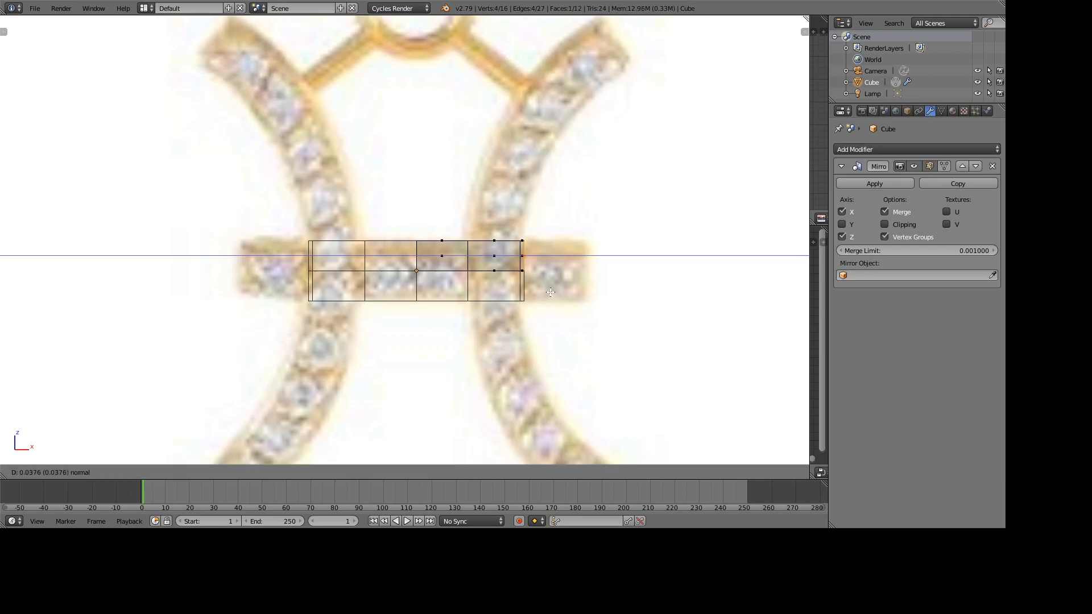
{"action": "left_click", "coordinate": [591, 291]}
{"action": "left_click", "coordinate": [494, 241]}
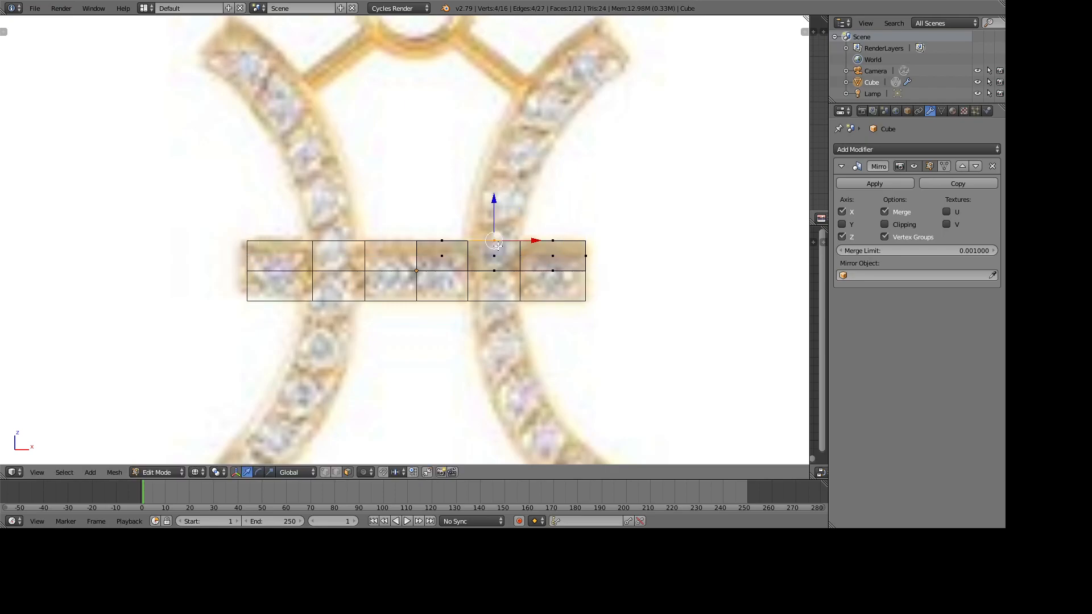
{"action": "key", "text": "e"}
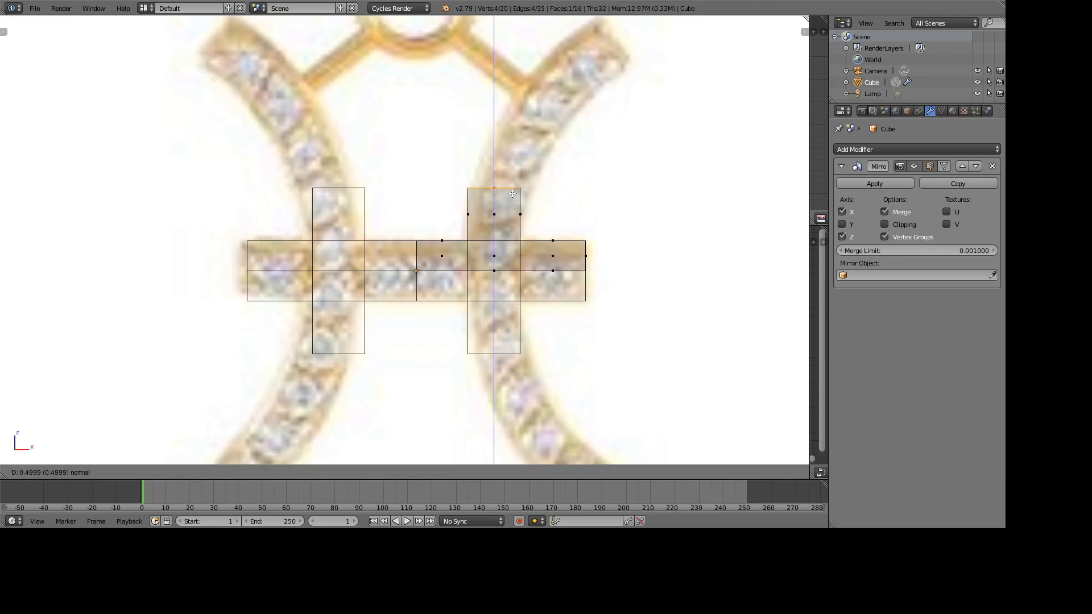
{"action": "left_click", "coordinate": [513, 193]}
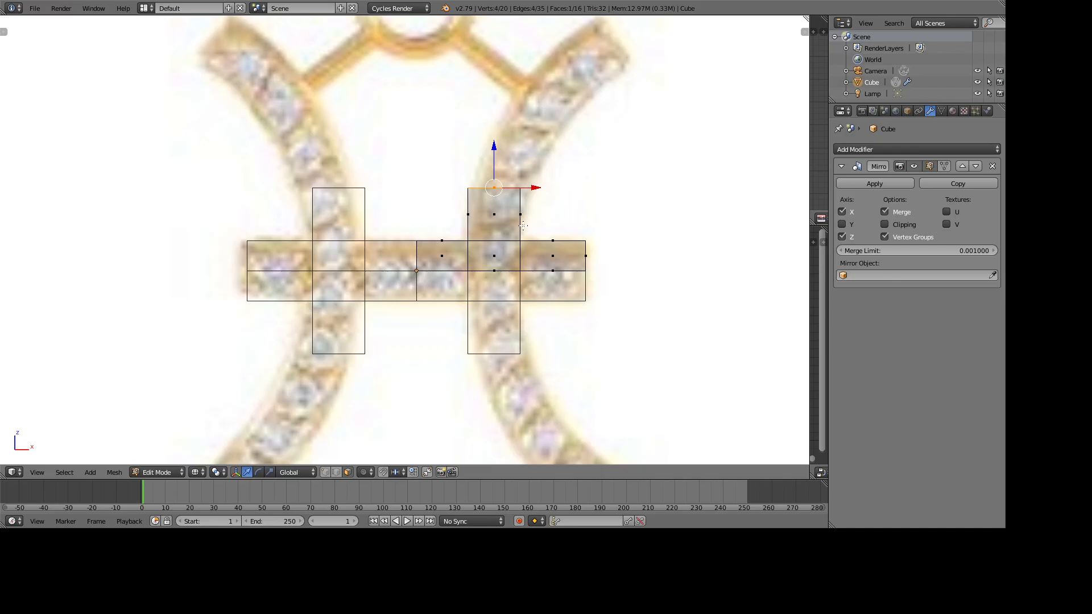
Step: Move the extruded arm's end face up along Z and outward along X towards the tip of the curved arm
{"action": "scroll", "coordinate": [519, 207], "scroll_direction": "up", "scroll_amount": 1}
{"action": "middle_click_drag", "start_coordinate": [529, 226], "coordinate": [476, 263], "text": "shift"}
{"action": "scroll", "coordinate": [456, 245], "scroll_direction": "up", "scroll_amount": 2}
{"action": "scroll", "coordinate": [475, 293], "scroll_direction": "down", "scroll_amount": 4}
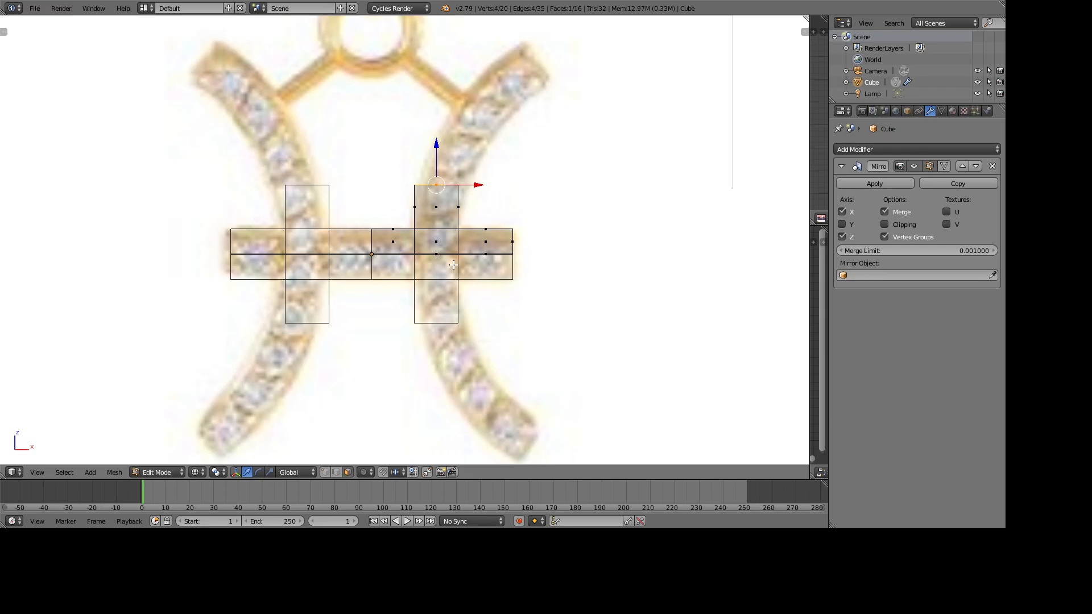
{"action": "scroll", "coordinate": [458, 284], "scroll_direction": "up", "scroll_amount": 3}
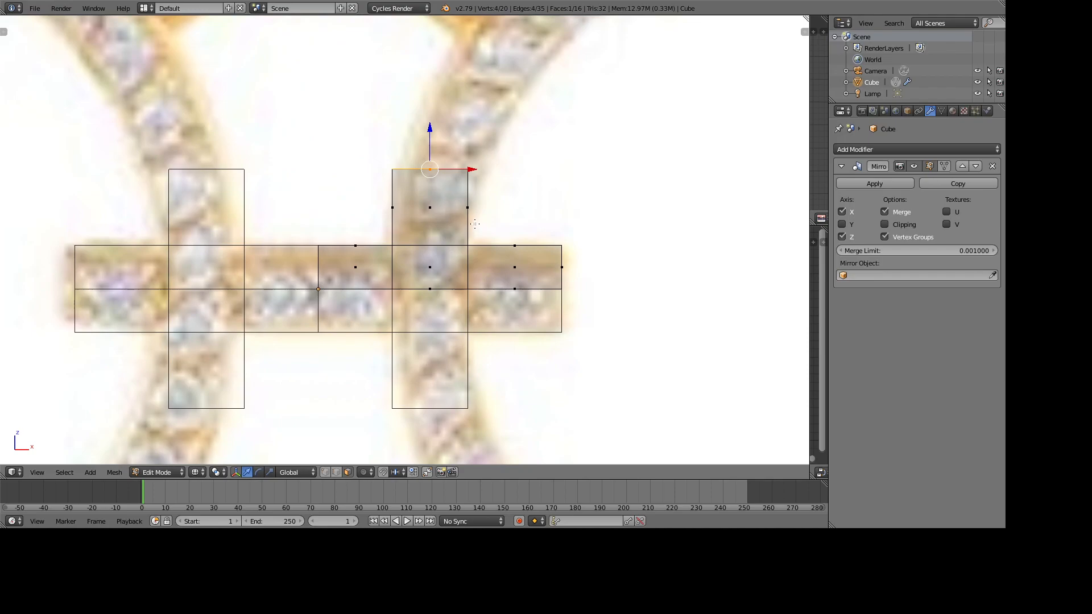
{"action": "middle_click_drag", "start_coordinate": [477, 208], "coordinate": [442, 278], "text": "shift"}
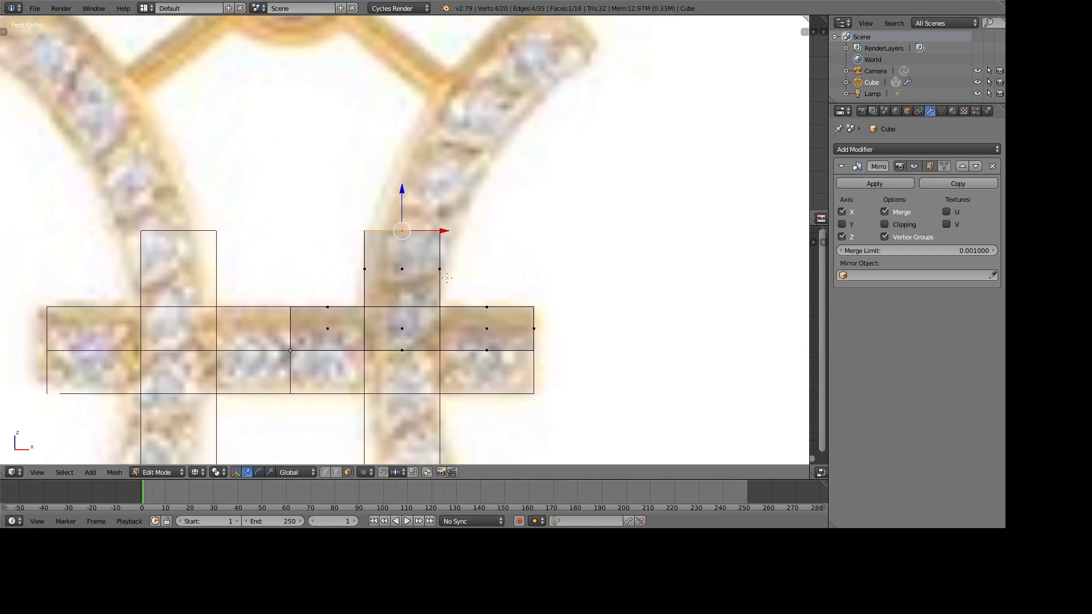
{"action": "scroll", "coordinate": [434, 275], "scroll_direction": "down", "scroll_amount": 2}
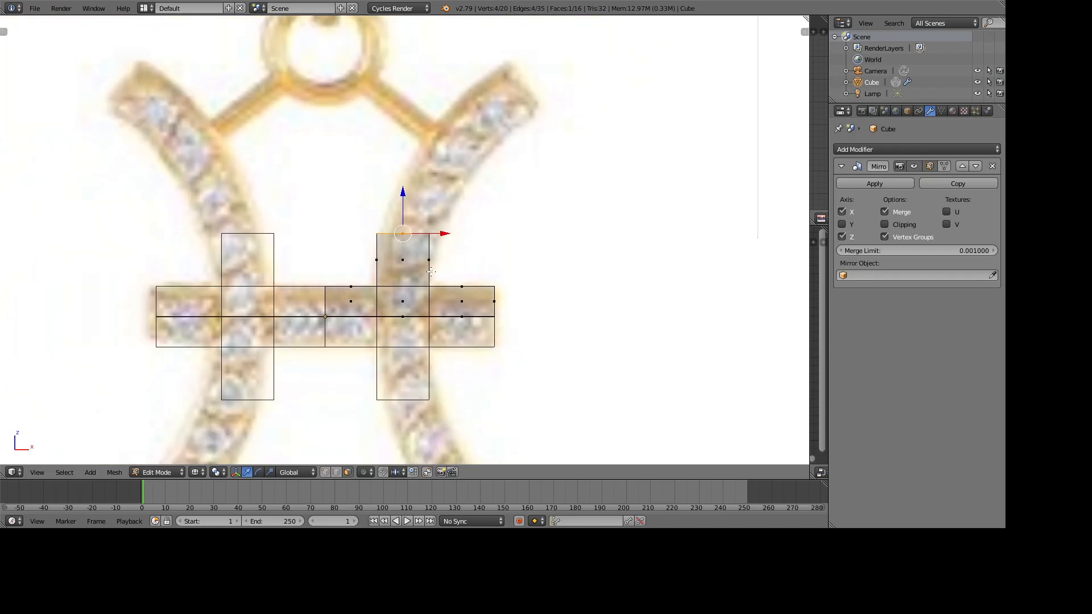
{"action": "key", "text": "e"}
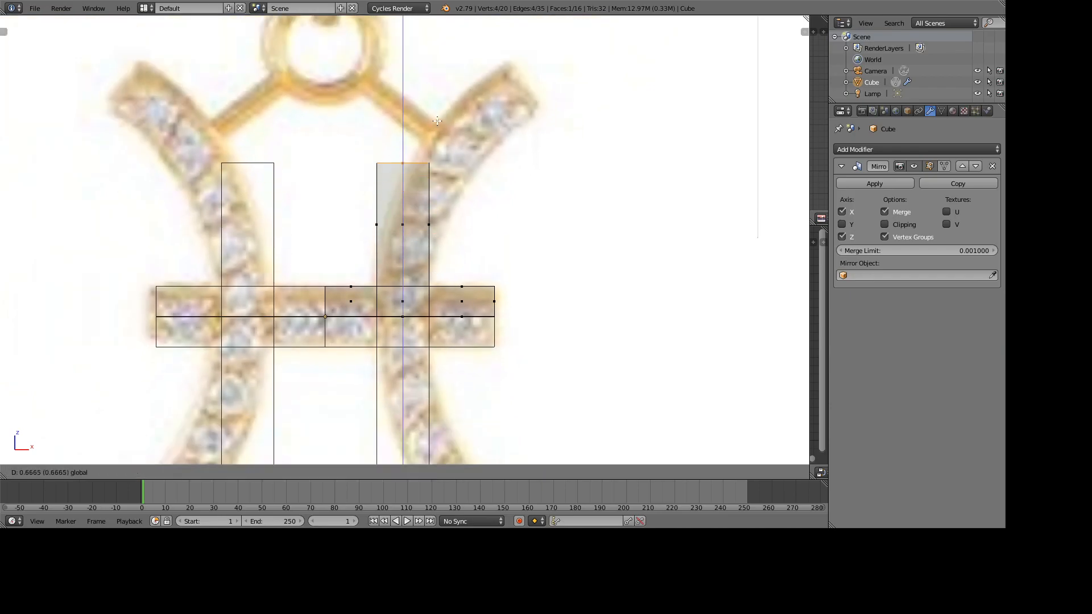
{"action": "left_click_drag", "start_coordinate": [487, 53], "coordinate": [483, 18]}
{"action": "left_click_drag", "start_coordinate": [444, 57], "coordinate": [563, 93]}
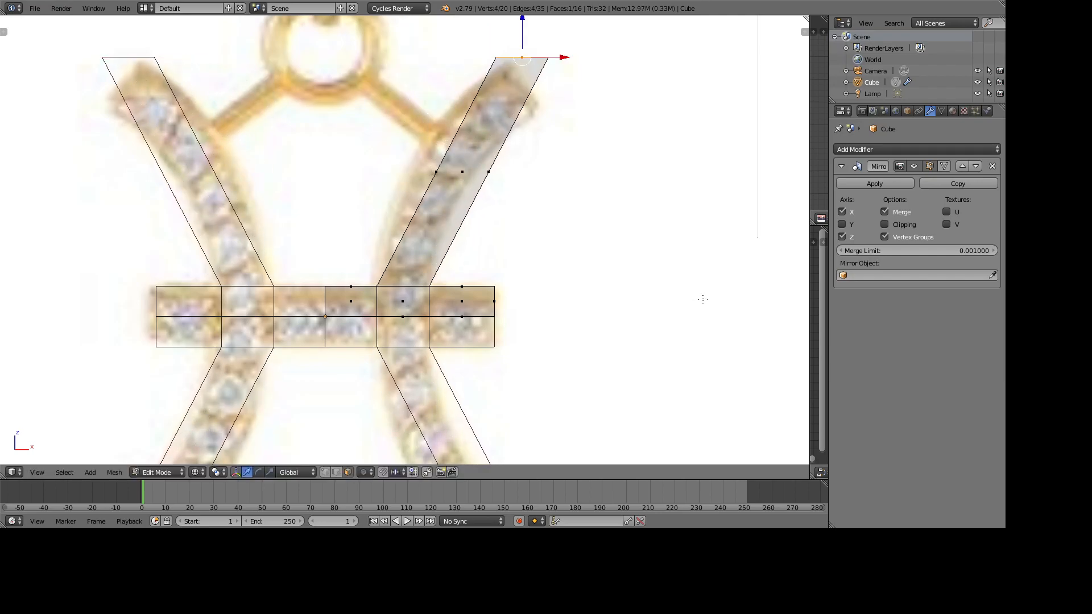
Step: Rotate the arm's end face about Y to match the slanted tip and lower it along Z onto the reference
{"action": "key", "text": "r"}
{"action": "key", "text": "y"}
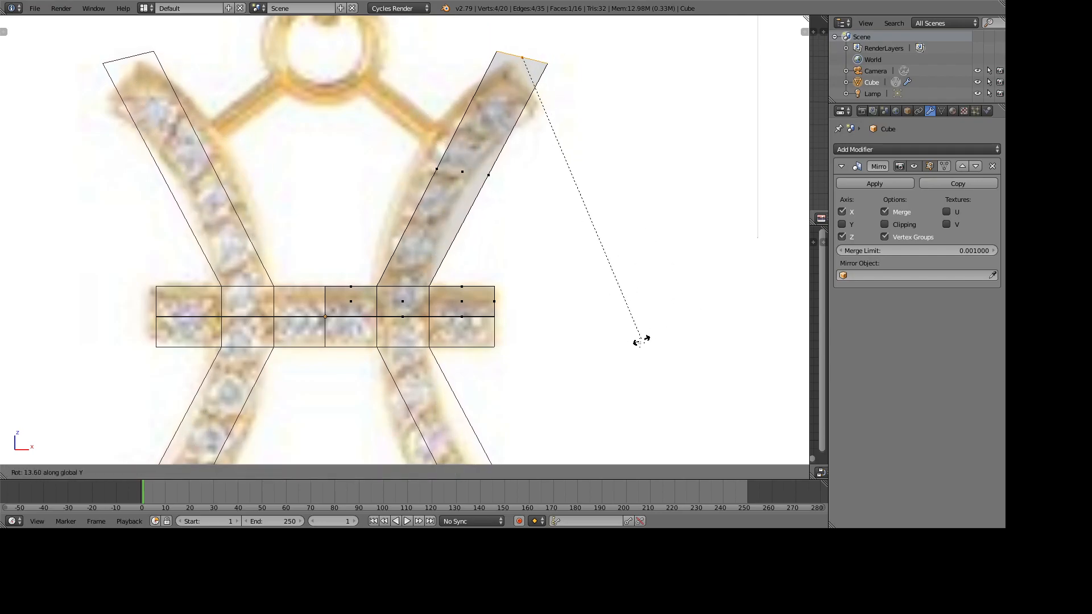
{"action": "left_click", "coordinate": [487, 365]}
{"action": "left_click_drag", "start_coordinate": [522, 20], "coordinate": [523, 41]}
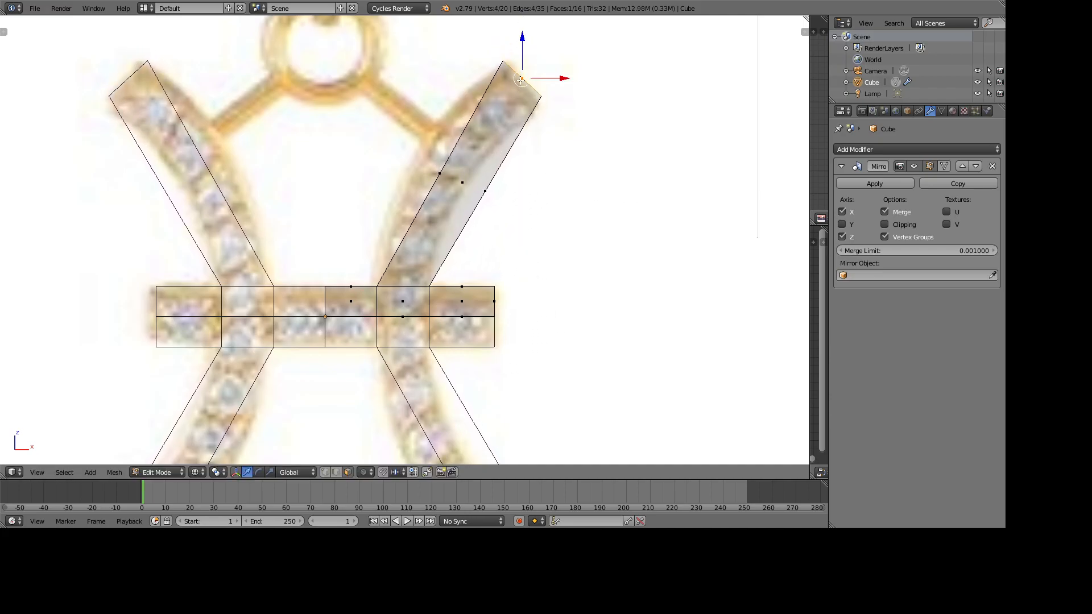
Step: Rotate the arm's end face further about Y to a steeper slant and lower it slightly along Z
{"action": "middle_click_drag", "start_coordinate": [539, 124], "coordinate": [596, 196], "text": "shift"}
{"action": "key", "text": "r"}
{"action": "key", "text": "y"}
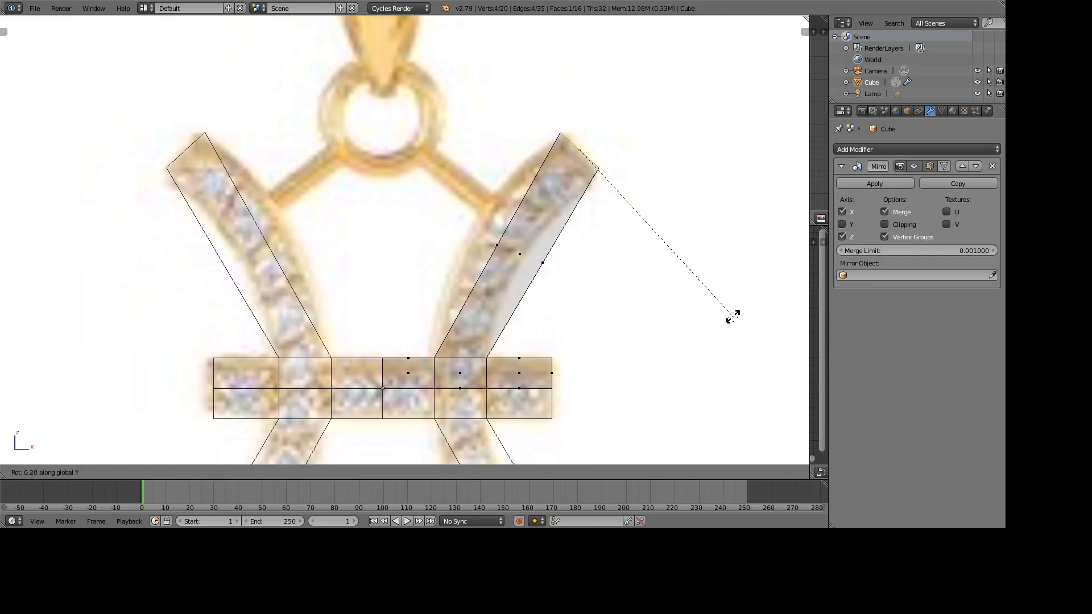
{"action": "left_click", "coordinate": [614, 339]}
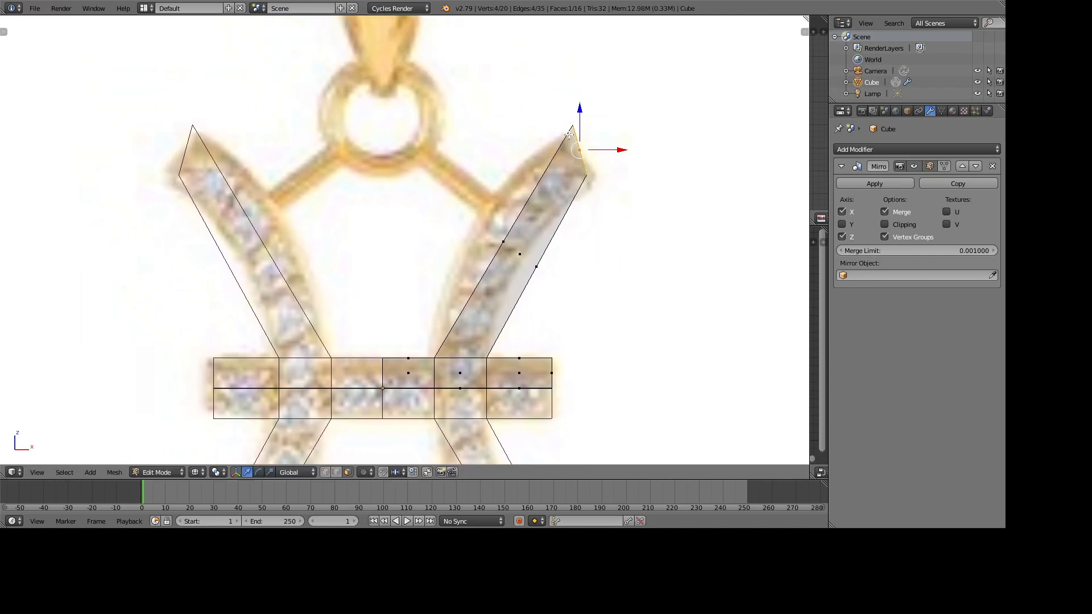
{"action": "left_click_drag", "start_coordinate": [580, 110], "coordinate": [581, 113]}
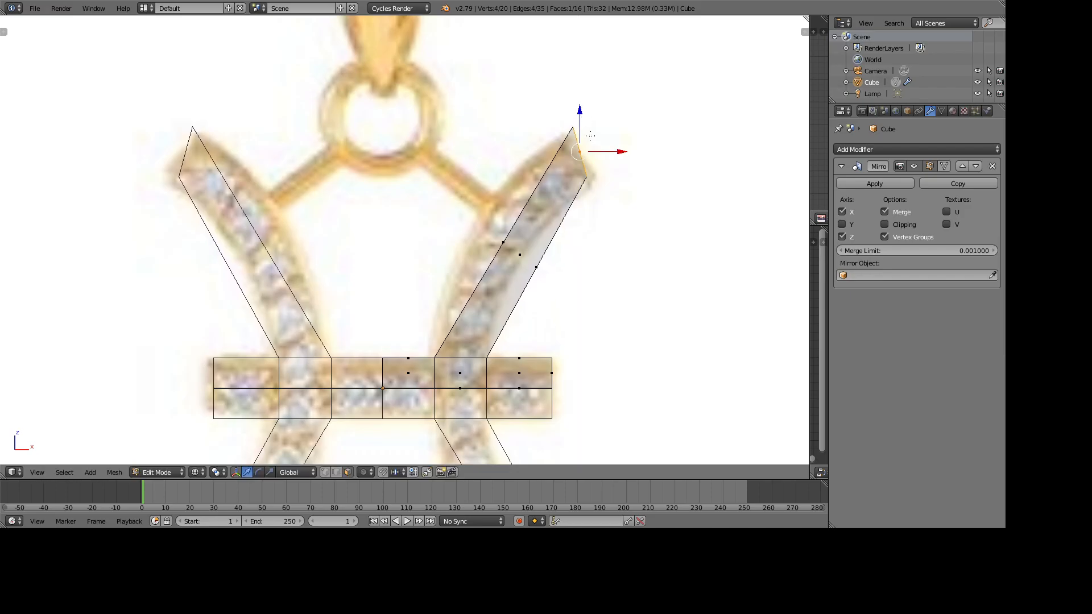
{"action": "scroll", "coordinate": [544, 226], "scroll_direction": "down", "scroll_amount": 5}
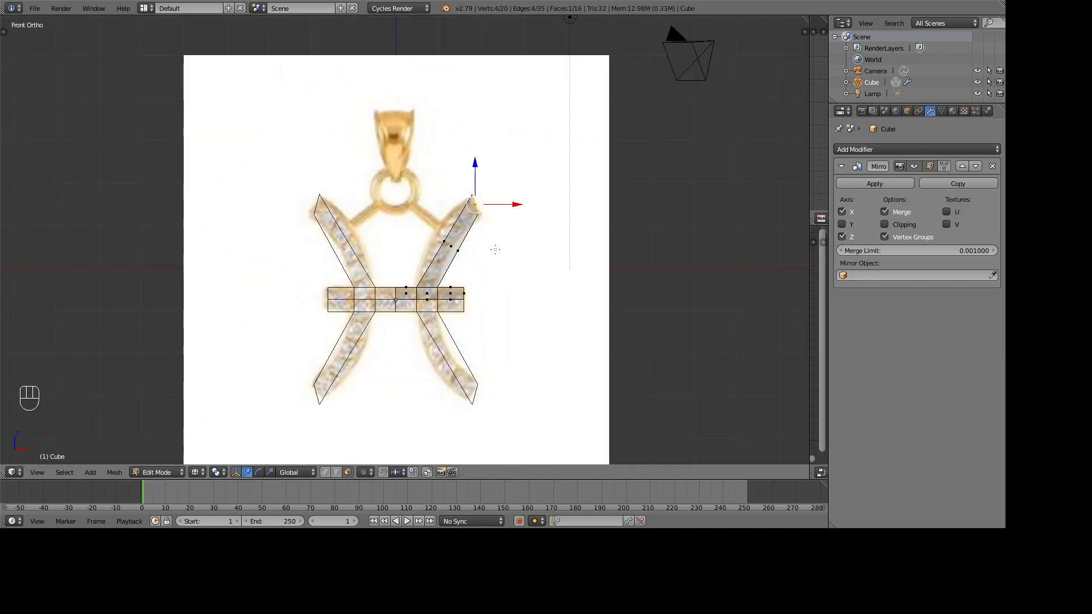
{"action": "scroll", "coordinate": [500, 251], "scroll_direction": "up", "scroll_amount": 3}
{"action": "scroll", "coordinate": [505, 252], "scroll_direction": "down", "scroll_amount": 1}
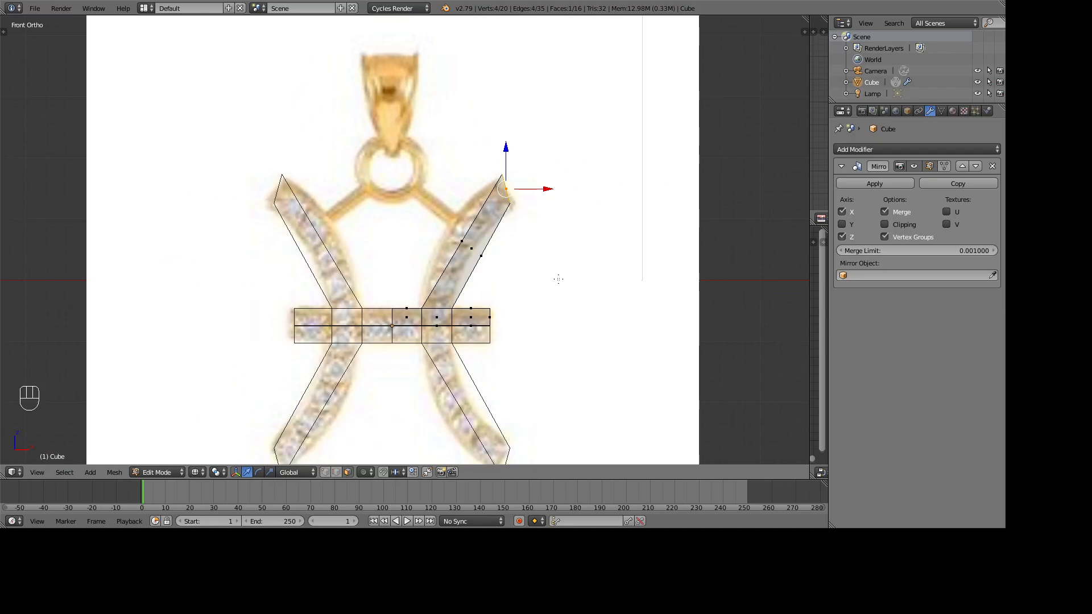
Step: Try adding three evenly spaced edge loops across the straight slanted arm
{"action": "scroll", "coordinate": [558, 279], "scroll_direction": "up", "scroll_amount": 3}
{"action": "middle_click_drag", "start_coordinate": [558, 279], "coordinate": [485, 203], "text": "shift"}
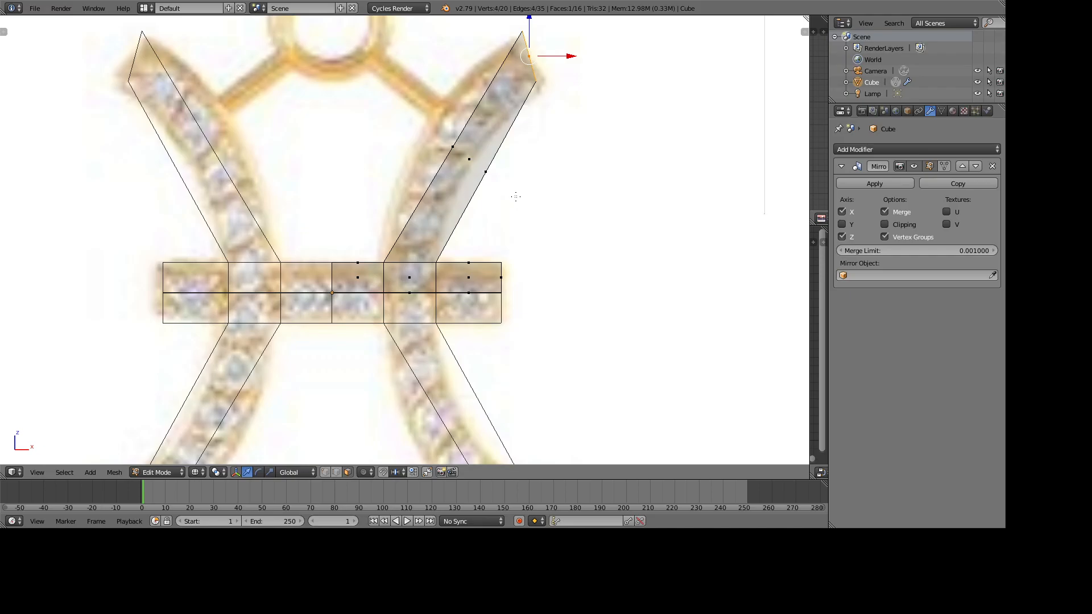
{"action": "key", "text": "ctrl+r"}
{"action": "scroll", "coordinate": [484, 188], "scroll_direction": "up", "scroll_amount": 2}
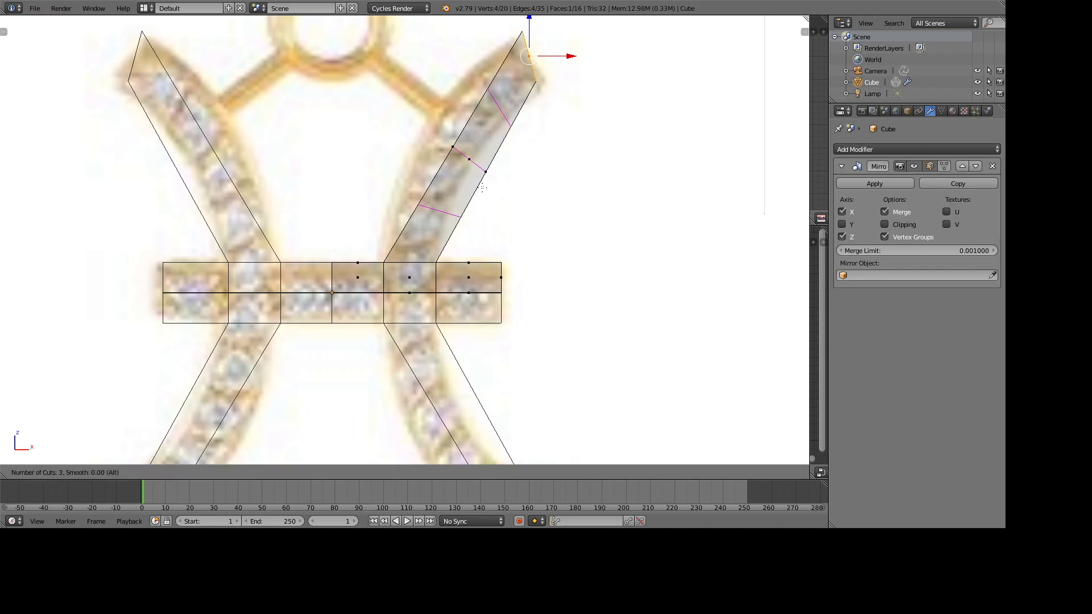
{"action": "left_click", "coordinate": [481, 188]}
{"action": "right_click", "coordinate": [481, 188]}
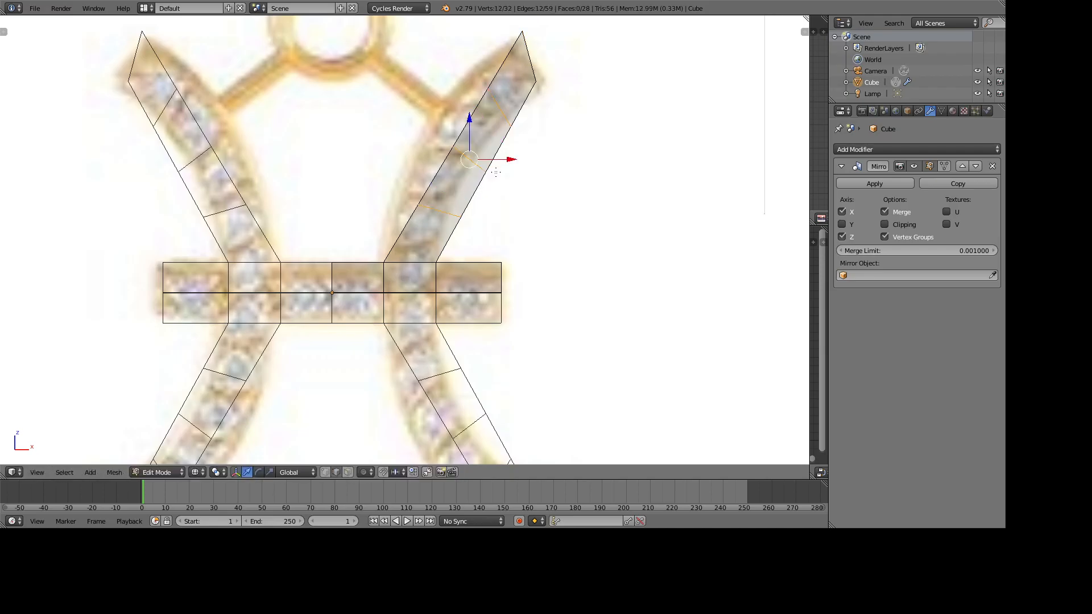
Step: Try bending the arm to the reference curve by shifting its new edge loops inward along X
{"action": "left_click_drag", "start_coordinate": [511, 161], "coordinate": [479, 152]}
{"action": "scroll", "coordinate": [240, 281], "scroll_direction": "down", "scroll_amount": 4}
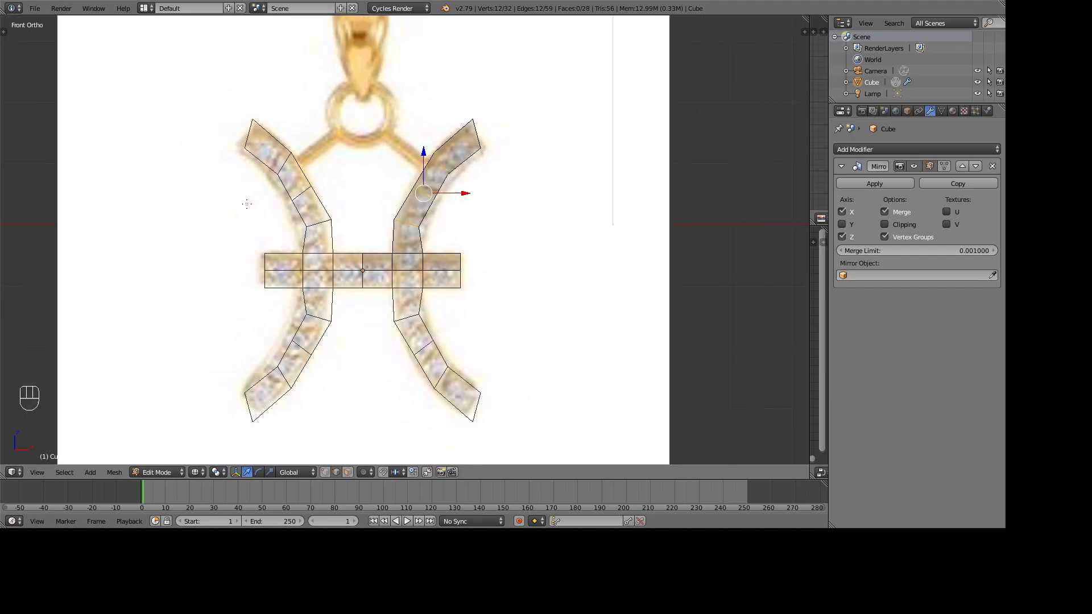
{"action": "scroll", "coordinate": [380, 212], "scroll_direction": "up", "scroll_amount": 5}
{"action": "middle_click_drag", "start_coordinate": [419, 210], "coordinate": [489, 193], "text": "shift"}
{"action": "scroll", "coordinate": [552, 220], "scroll_direction": "down", "scroll_amount": 4}
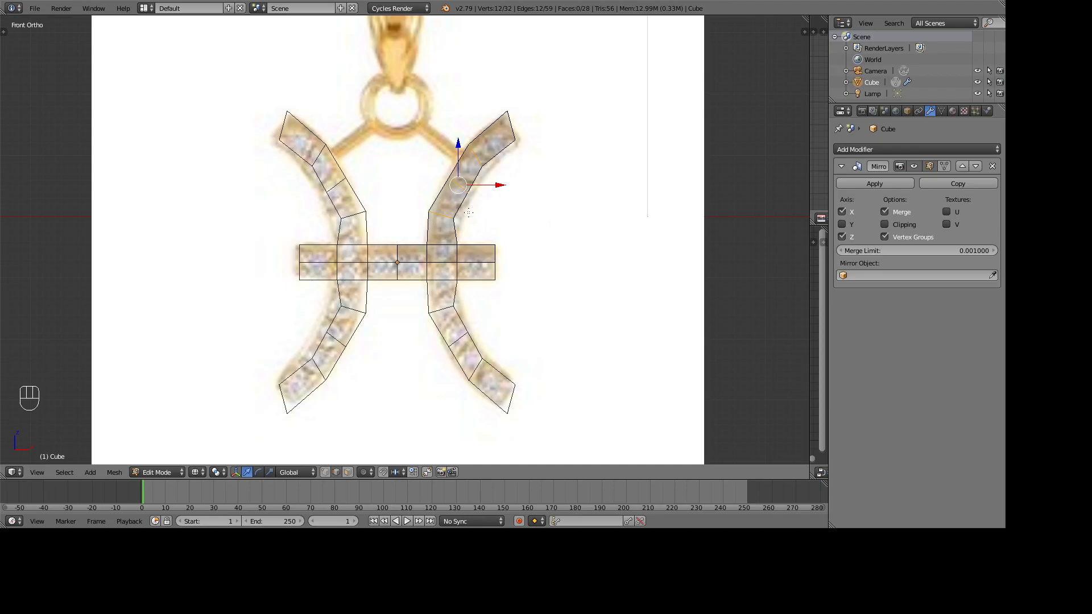
Step: Undo the edge loops and the arm's slanted shaping, back to the short upright segment above the crossbar
{"action": "key", "text": "ctrl+z"}
{"action": "key", "text": "ctrl+z"}
{"action": "key", "text": "ctrl+z"}
{"action": "key", "text": "ctrl+z"}
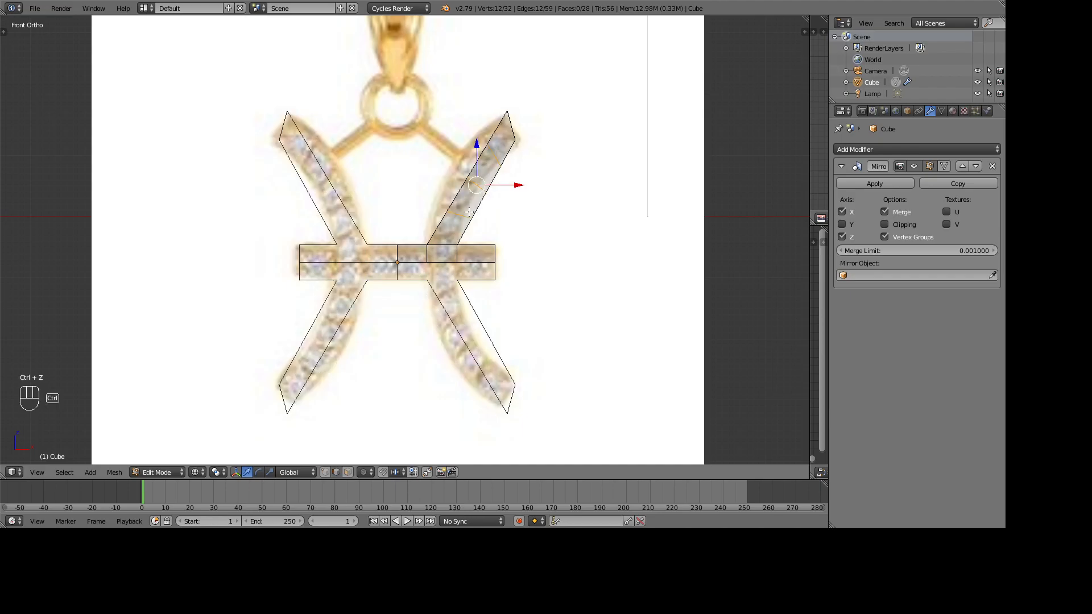
{"action": "key", "text": "ctrl+z"}
{"action": "key", "text": "ctrl+z"}
{"action": "key", "text": "ctrl+z"}
{"action": "key", "text": "ctrl+z"}
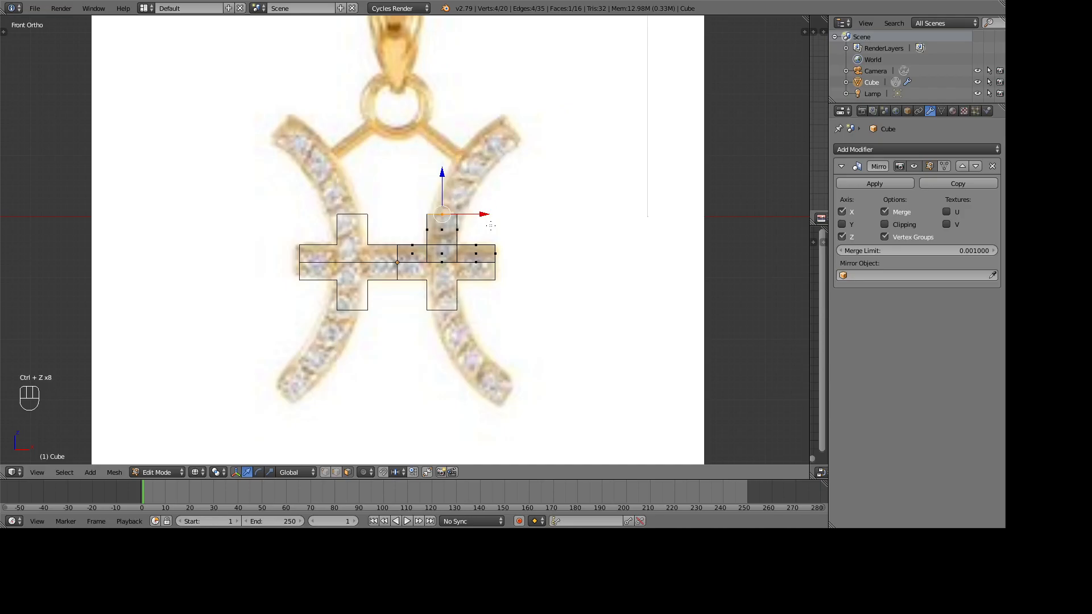
Step: Lower the short arm segment's top face slightly along Z and rotate it to follow the reference curve's slant
{"action": "scroll", "coordinate": [469, 213], "scroll_direction": "up", "scroll_amount": 6}
{"action": "middle_click_drag", "start_coordinate": [535, 224], "coordinate": [490, 237], "text": "shift"}
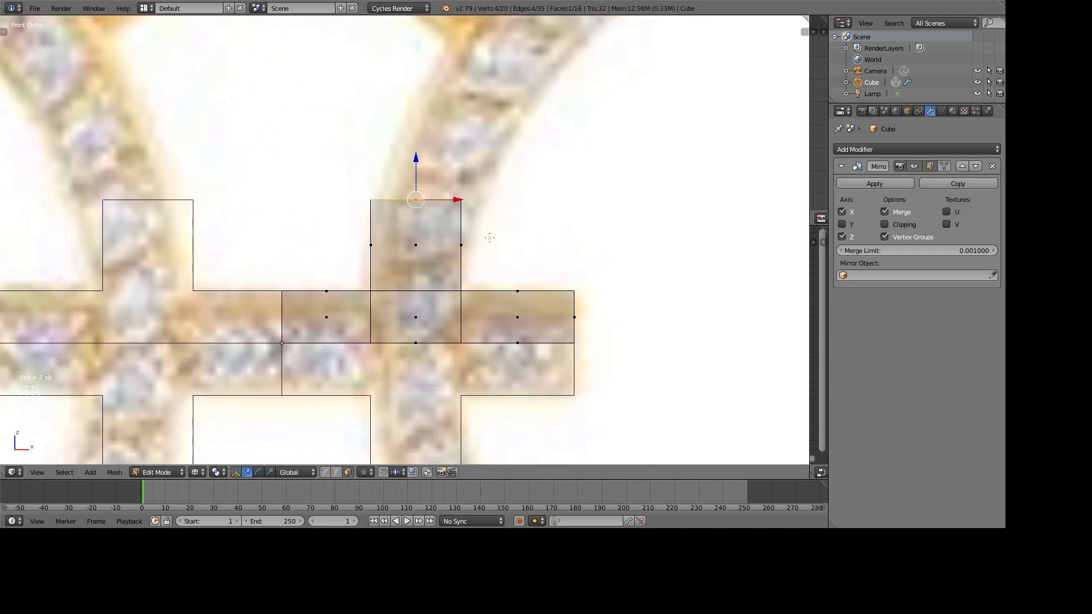
{"action": "left_click_drag", "start_coordinate": [419, 159], "coordinate": [420, 170]}
{"action": "middle_click_drag", "start_coordinate": [447, 205], "coordinate": [449, 291], "text": "shift"}
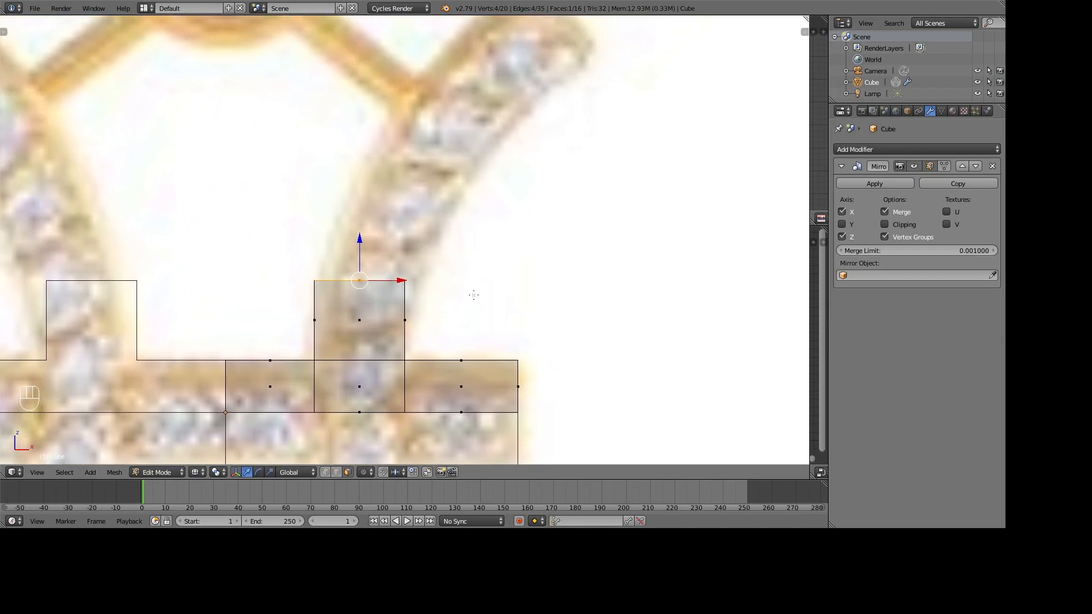
{"action": "key", "text": "r"}
{"action": "left_click", "coordinate": [490, 344]}
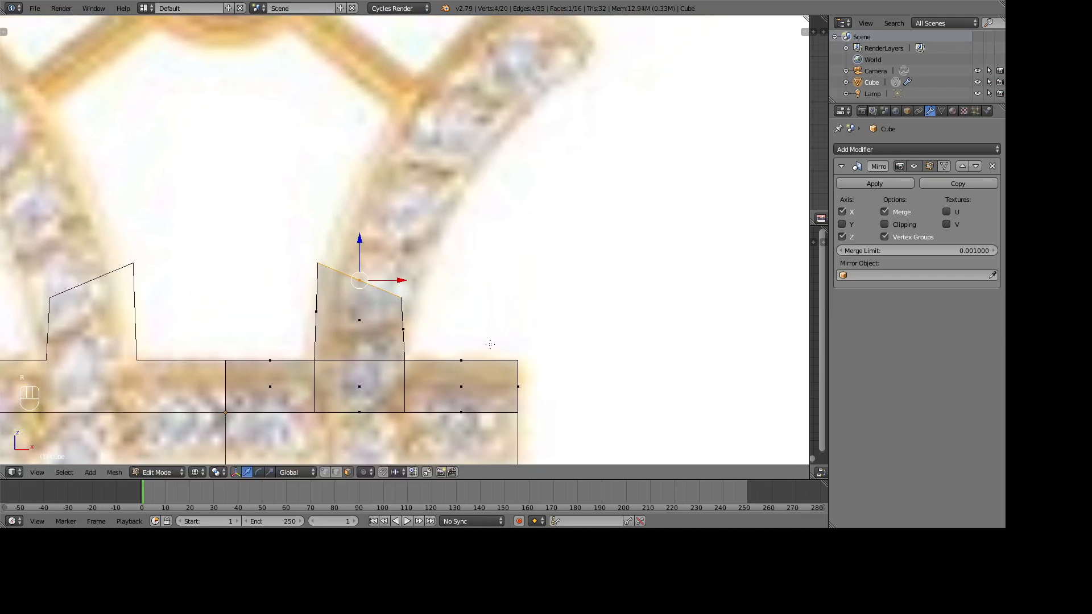
Step: Extrude the slanted arm face about 0.5 along its normal, rotate it to a steeper slant and align it along X
{"action": "key", "text": "e"}
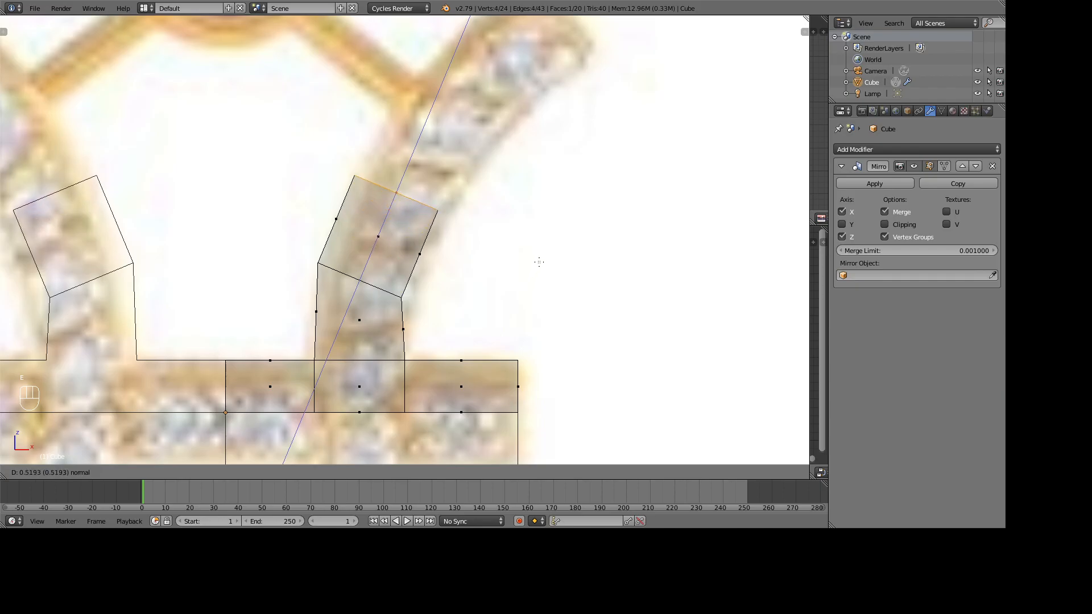
{"action": "left_click", "coordinate": [547, 264]}
{"action": "key", "text": "r"}
{"action": "left_click", "coordinate": [520, 307]}
{"action": "left_click_drag", "start_coordinate": [438, 193], "coordinate": [437, 196]}
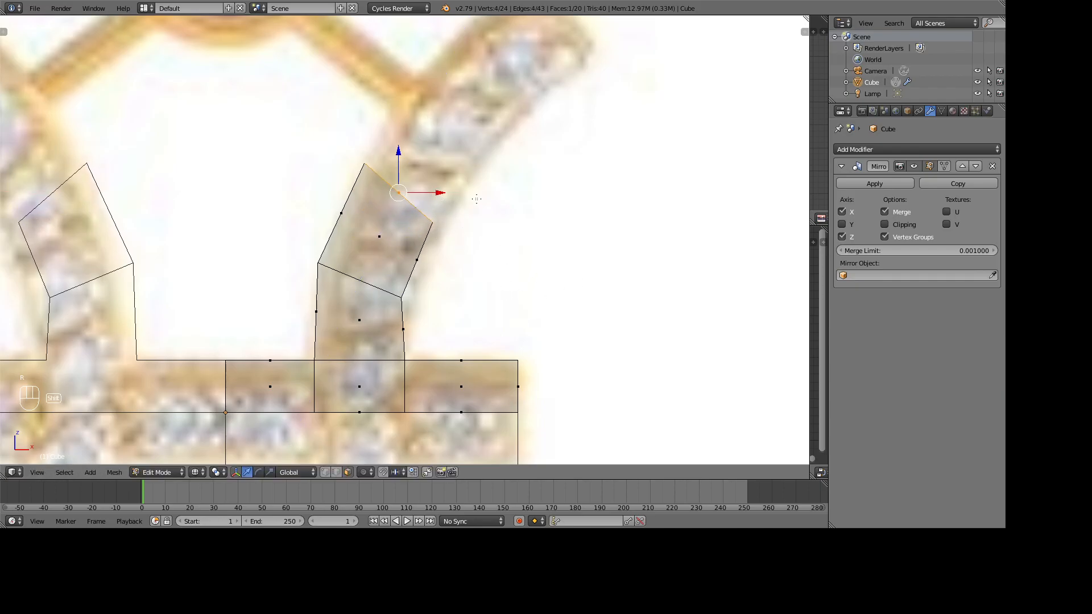
Step: Extrude another arm segment along the curve and adjust its end face along X and Z to fit the reference
{"action": "middle_click_drag", "start_coordinate": [463, 193], "coordinate": [421, 276], "text": "shift"}
{"action": "key", "text": "e"}
{"action": "left_click", "coordinate": [480, 200]}
{"action": "left_click_drag", "start_coordinate": [463, 201], "coordinate": [454, 200]}
{"action": "left_click_drag", "start_coordinate": [412, 166], "coordinate": [421, 155]}
Step: Extrude the arm's end face about 0.7 along its normal to reach the tip of the curved arm
{"action": "key", "text": "e"}
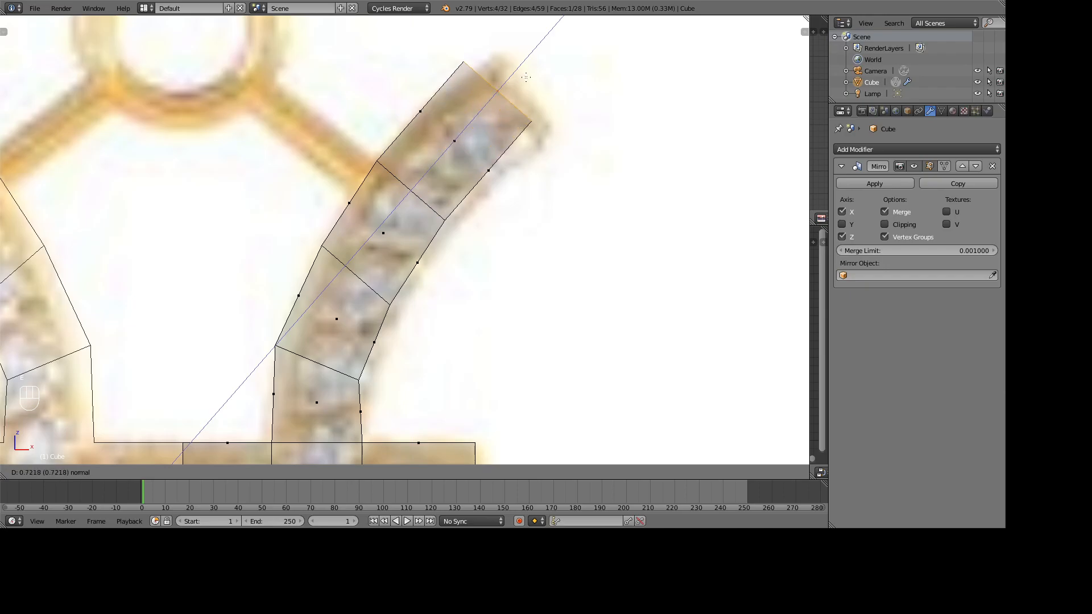
{"action": "left_click", "coordinate": [540, 84]}
{"action": "left_click_drag", "start_coordinate": [540, 83], "coordinate": [550, 152]}
{"action": "scroll", "coordinate": [550, 152], "scroll_direction": "down", "scroll_amount": 6}
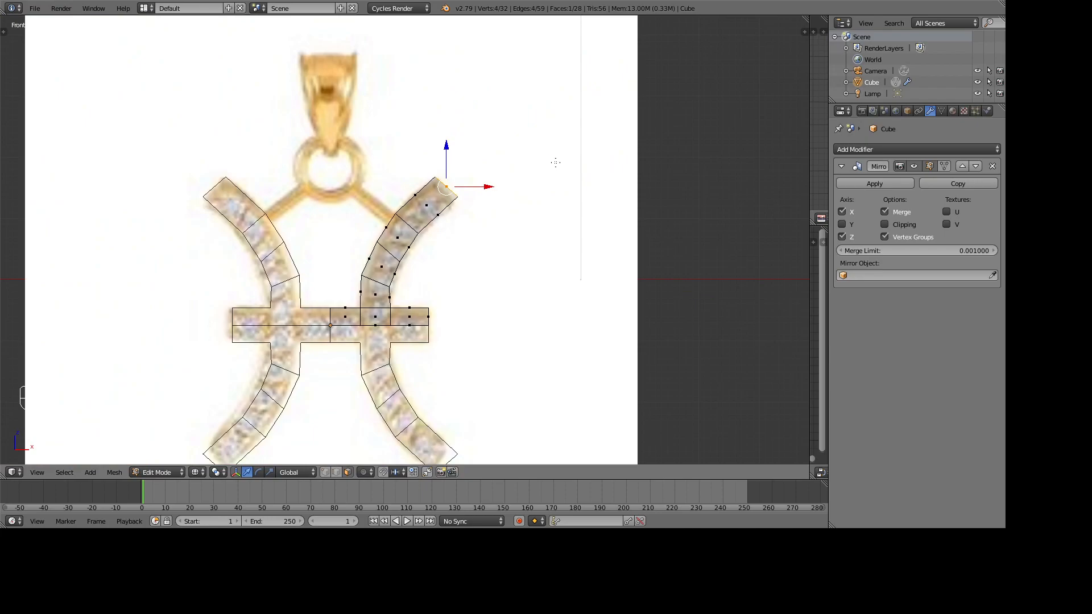
Step: In vertex selection mode, shift the outer vertices of the arm's lowest joint outward along X and fine-tune its inner vertices
{"action": "scroll", "coordinate": [518, 163], "scroll_direction": "up", "scroll_amount": 5}
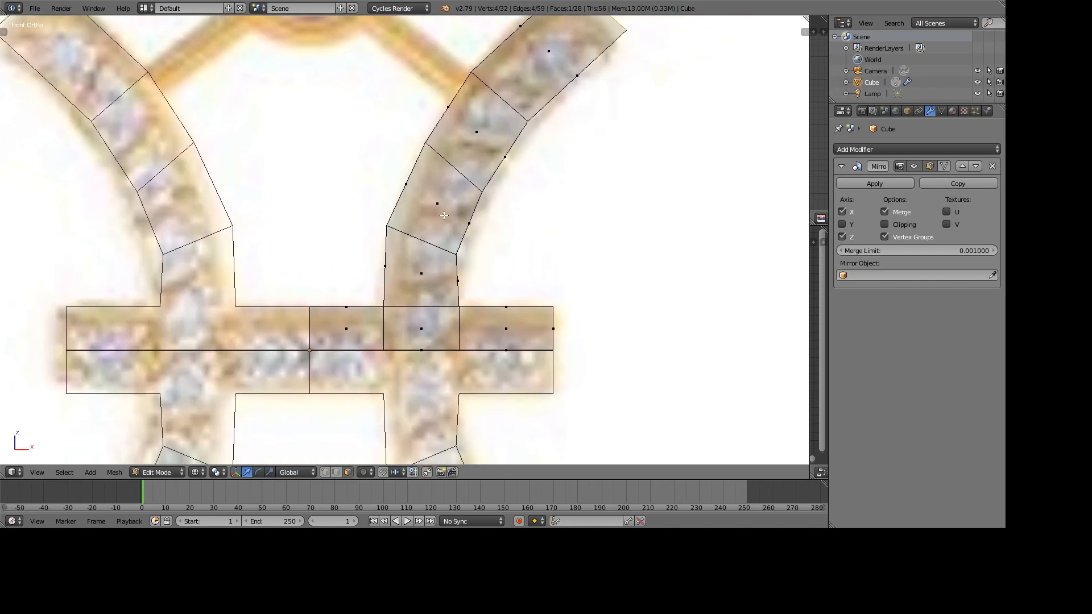
{"action": "left_click", "coordinate": [327, 471]}
{"action": "scroll", "coordinate": [432, 323], "scroll_direction": "up", "scroll_amount": 1}
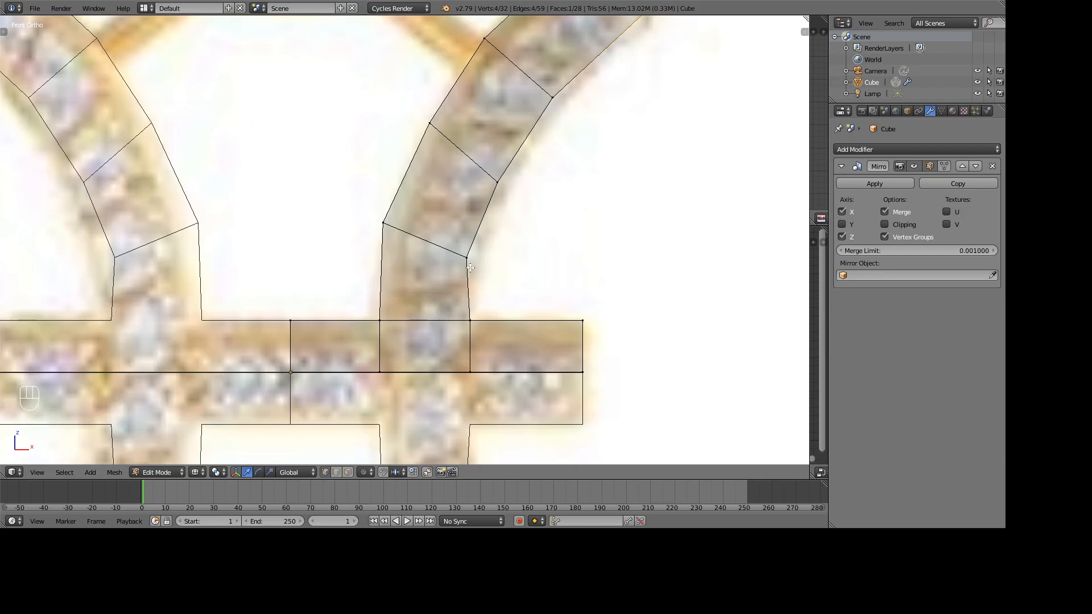
{"action": "middle_click_drag", "start_coordinate": [464, 277], "coordinate": [464, 328], "text": "shift"}
{"action": "key", "text": "a"}
{"action": "key", "text": "c"}
{"action": "left_click", "coordinate": [472, 311]}
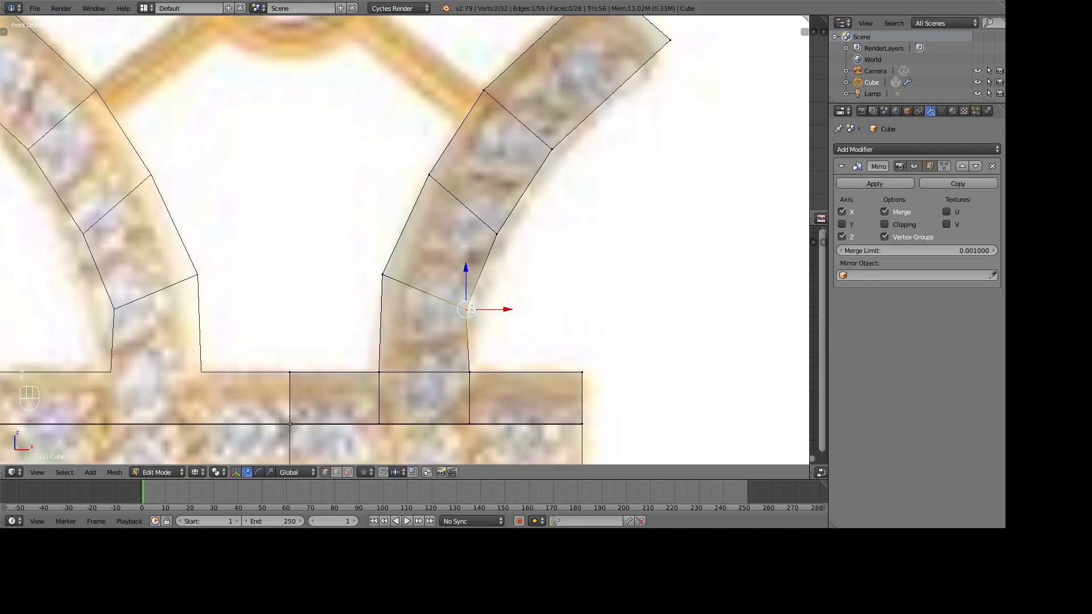
{"action": "left_click_drag", "start_coordinate": [510, 309], "coordinate": [516, 309]}
{"action": "right_click", "coordinate": [386, 275]}
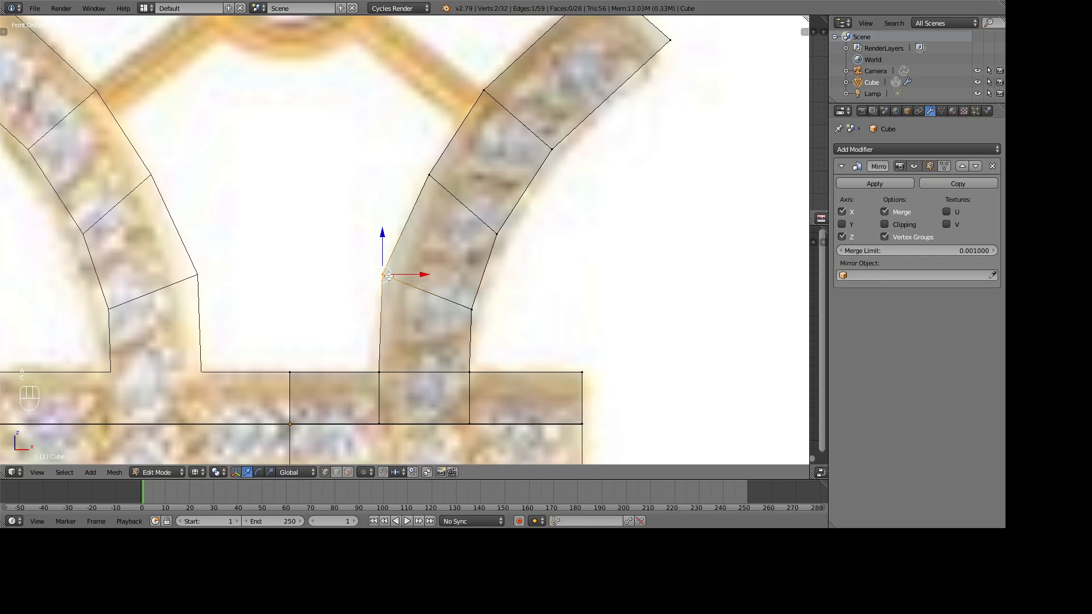
{"action": "left_click_drag", "start_coordinate": [418, 276], "coordinate": [419, 271]}
Step: Adjust the arm's middle joint, nudging its inner vertices along X and moving its outer vertices outward and up onto the curve
{"action": "key", "text": "a"}
{"action": "key", "text": "c"}
{"action": "left_click", "coordinate": [428, 184]}
{"action": "right_click", "coordinate": [428, 184]}
{"action": "left_click_drag", "start_coordinate": [465, 179], "coordinate": [464, 180]}
{"action": "key", "text": "a"}
{"action": "right_click", "coordinate": [497, 215]}
{"action": "left_click_drag", "start_coordinate": [496, 214], "coordinate": [557, 219]}
Step: Shift the arm's uppermost joint to fit the curve, moving its outer vertices outward along X and its inner vertices along Z and X
{"action": "middle_click_drag", "start_coordinate": [542, 156], "coordinate": [517, 235], "text": "shift"}
{"action": "key", "text": "a"}
{"action": "right_click", "coordinate": [527, 228]}
{"action": "left_click_drag", "start_coordinate": [569, 227], "coordinate": [576, 229]}
{"action": "key", "text": "a"}
{"action": "right_click", "coordinate": [474, 168]}
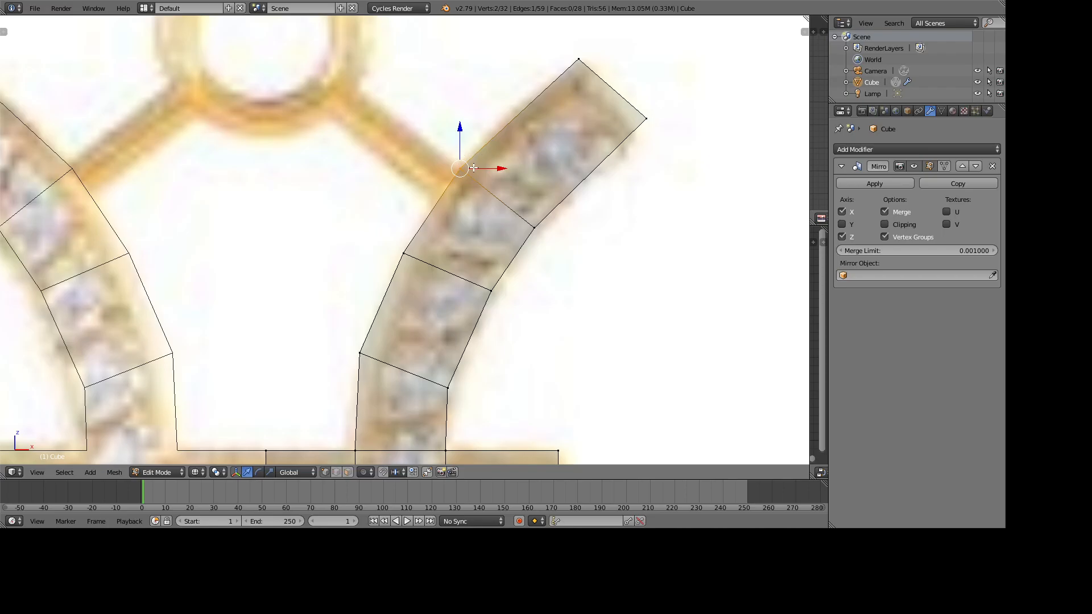
{"action": "left_click_drag", "start_coordinate": [460, 127], "coordinate": [460, 122]}
{"action": "left_click_drag", "start_coordinate": [504, 164], "coordinate": [508, 165]}
{"action": "scroll", "coordinate": [508, 165], "scroll_direction": "down", "scroll_amount": 5}
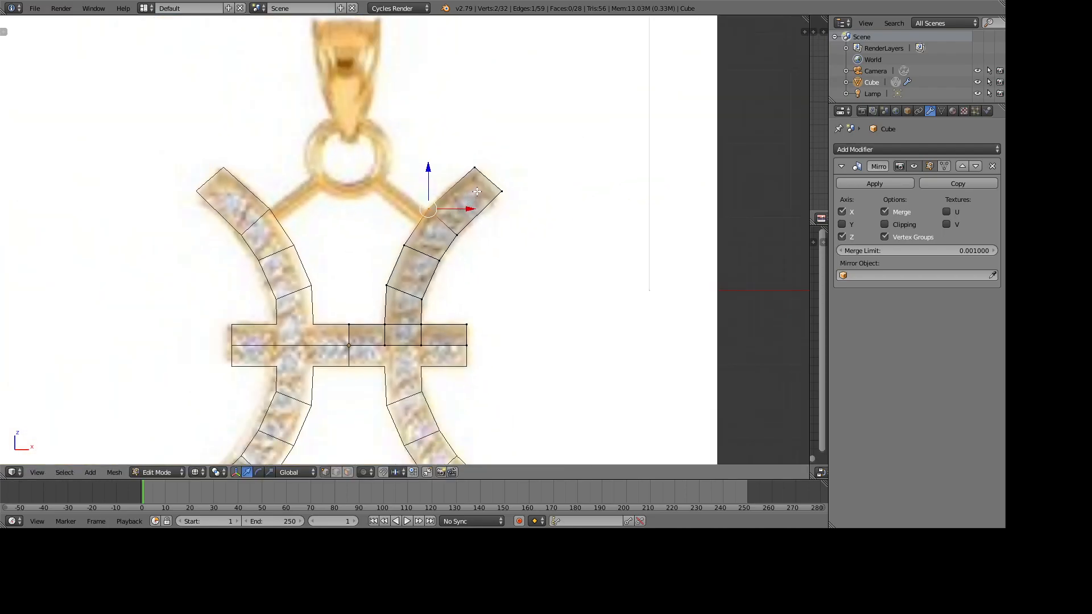
{"action": "scroll", "coordinate": [448, 283], "scroll_direction": "up", "scroll_amount": 5}
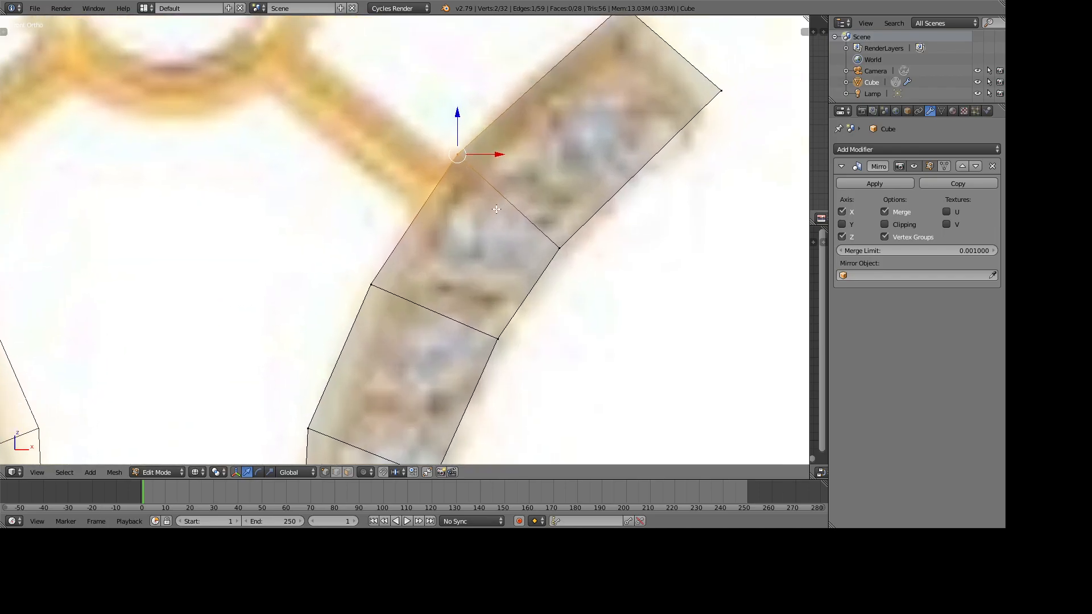
Step: Nudge the right arm's outer vertices just above the crossbar along X to follow the reference outline
{"action": "scroll", "coordinate": [388, 302], "scroll_direction": "down", "scroll_amount": 4}
{"action": "scroll", "coordinate": [448, 218], "scroll_direction": "up", "scroll_amount": 4}
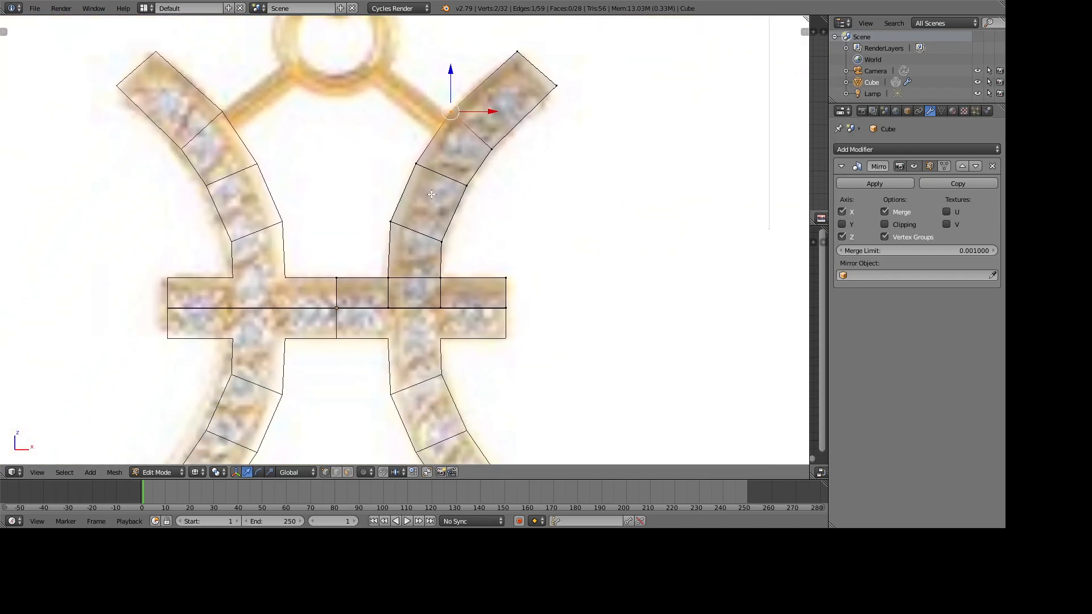
{"action": "right_click", "coordinate": [448, 260]}
{"action": "left_click_drag", "start_coordinate": [487, 259], "coordinate": [490, 258]}
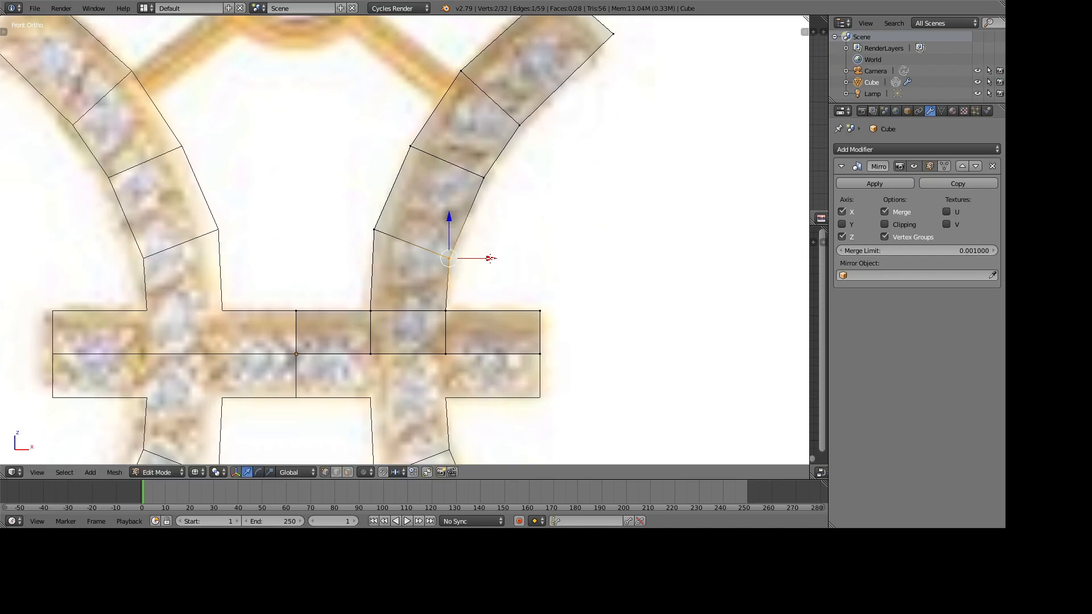
Step: Add a loop cut across the middle of the right arm's uppermost segment
{"action": "scroll", "coordinate": [487, 246], "scroll_direction": "down", "scroll_amount": 3}
{"action": "scroll", "coordinate": [477, 265], "scroll_direction": "up", "scroll_amount": 3}
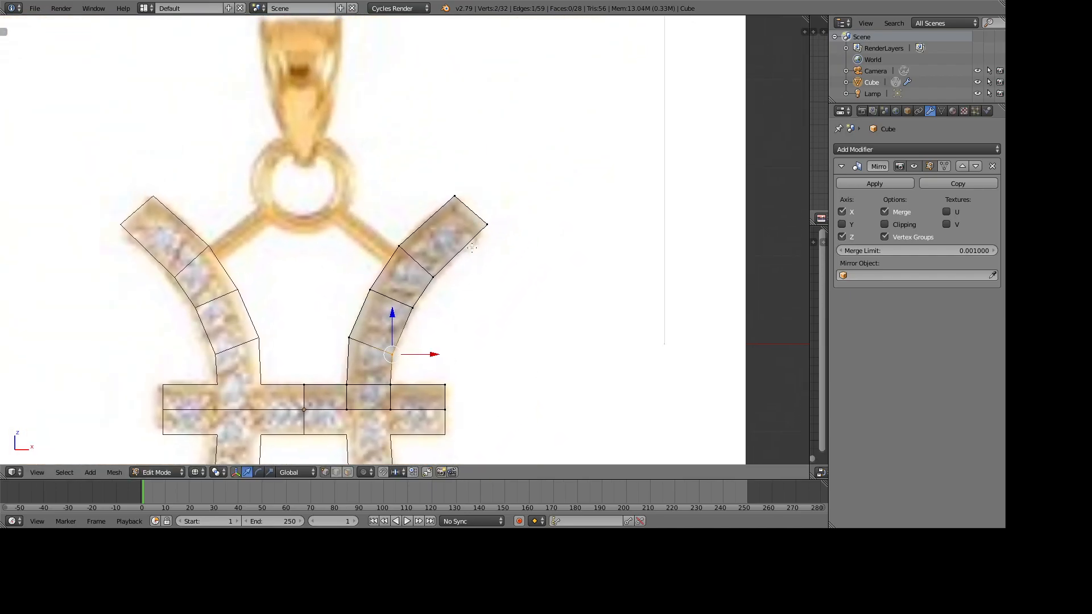
{"action": "key", "text": "ctrl+r"}
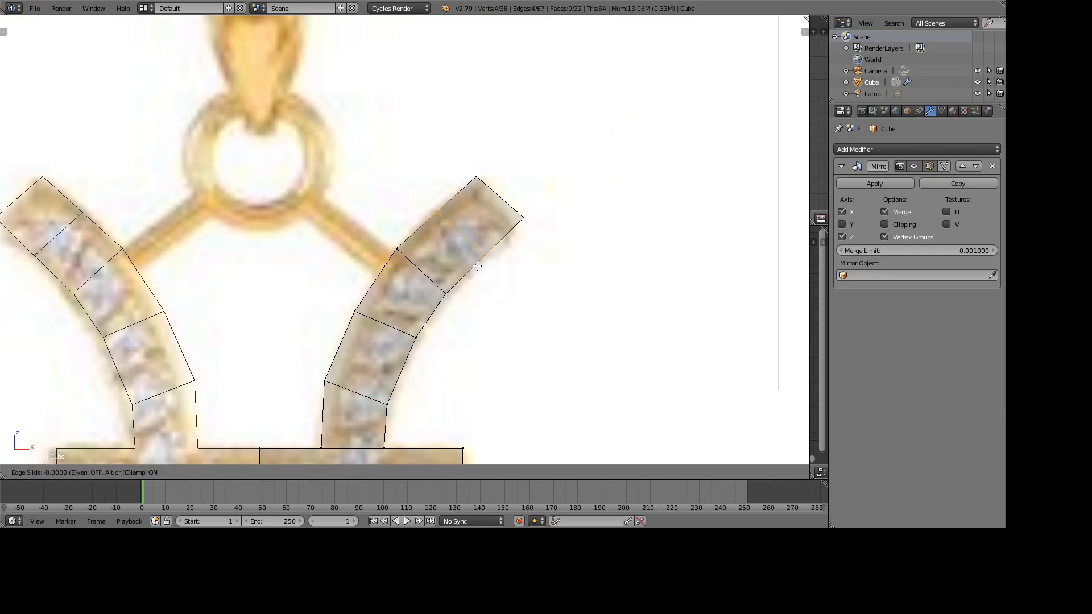
{"action": "left_click", "coordinate": [477, 266]}
Step: Move the outer corner vertices at the right arm's tip along Z and X to match the reference image
{"action": "scroll", "coordinate": [472, 263], "scroll_direction": "down", "scroll_amount": 3}
{"action": "scroll", "coordinate": [473, 263], "scroll_direction": "up", "scroll_amount": 4}
{"action": "middle_click_drag", "start_coordinate": [482, 249], "coordinate": [442, 254], "text": "shift"}
{"action": "key", "text": "a"}
{"action": "key", "text": "c"}
{"action": "left_click", "coordinate": [471, 232]}
{"action": "key", "text": "Escape"}
{"action": "key", "text": "g"}
{"action": "key", "text": "z"}
{"action": "left_click", "coordinate": [488, 245]}
{"action": "key", "text": "g"}
{"action": "key", "text": "x"}
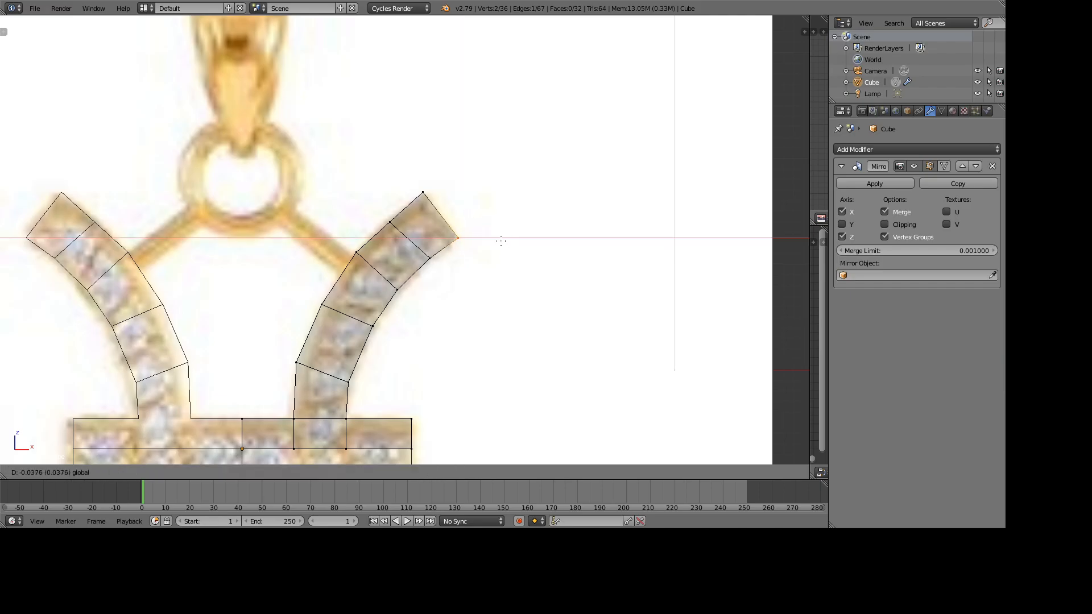
{"action": "left_click", "coordinate": [478, 239]}
{"action": "key", "text": "g"}
{"action": "key", "text": "z"}
{"action": "left_click", "coordinate": [458, 194]}
Step: Return to Object Mode and display the pendant symbol in solid shading
{"action": "scroll", "coordinate": [334, 252], "scroll_direction": "down", "scroll_amount": 5}
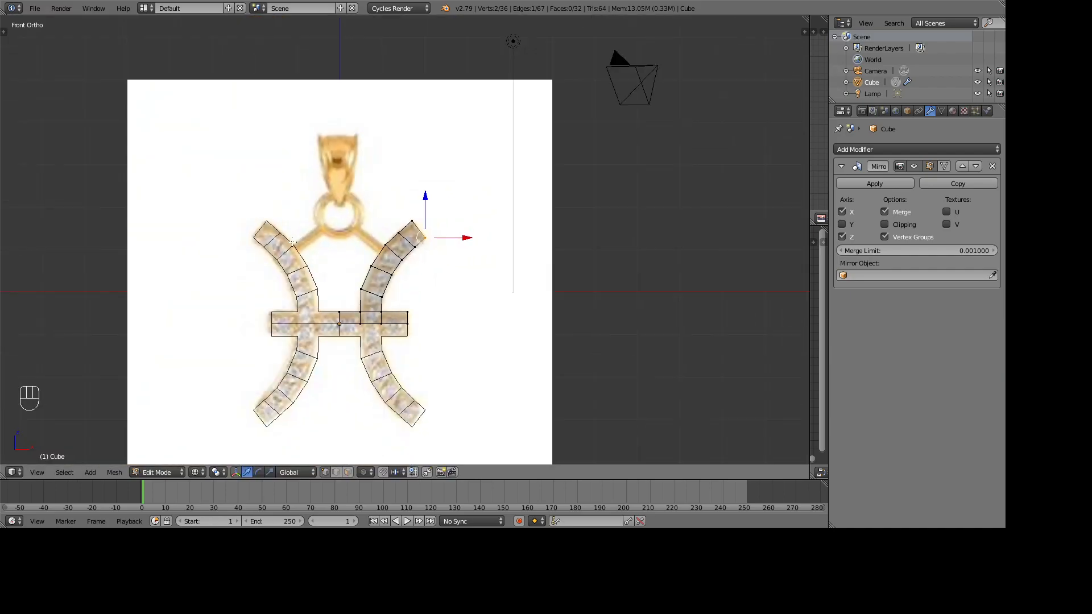
{"action": "middle_click_drag", "start_coordinate": [335, 252], "coordinate": [384, 236], "text": "shift"}
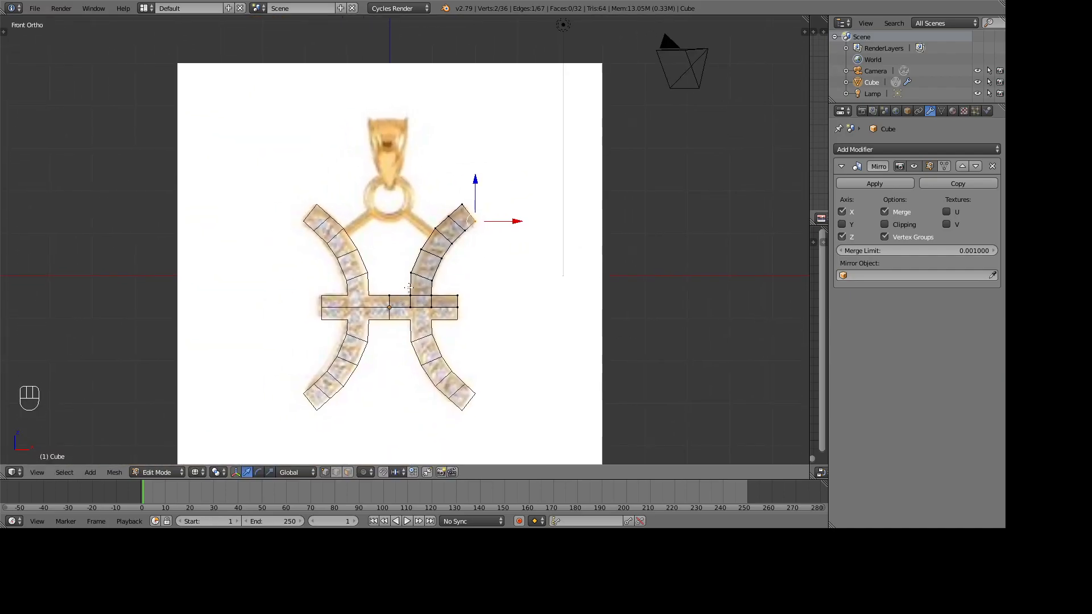
{"action": "key", "text": "Tab"}
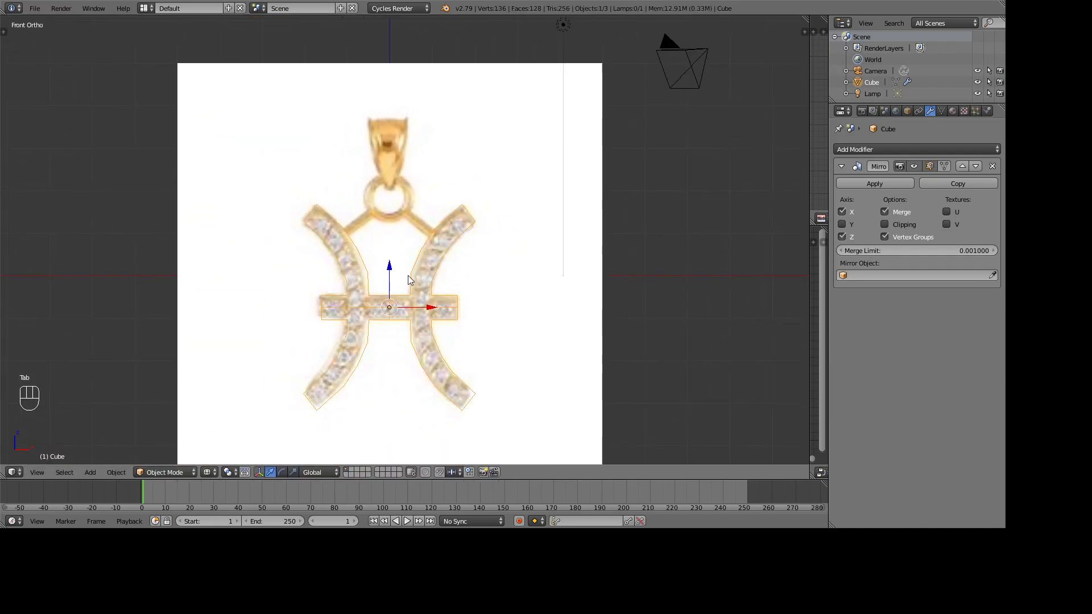
{"action": "key", "text": "z"}
{"action": "scroll", "coordinate": [406, 281], "scroll_direction": "up", "scroll_amount": 3}
{"action": "middle_click_drag", "start_coordinate": [415, 305], "coordinate": [459, 124], "text": "shift"}
{"action": "scroll", "coordinate": [395, 288], "scroll_direction": "up", "scroll_amount": 3}
{"action": "middle_click_drag", "start_coordinate": [458, 124], "coordinate": [490, 200]}
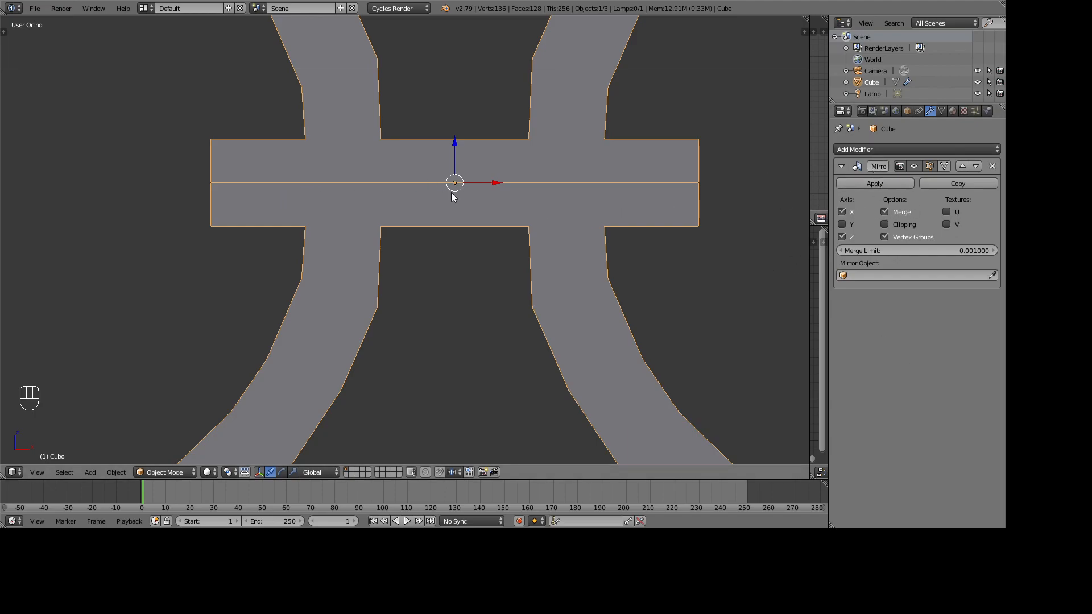
Step: Select the entire mesh in Edit Mode and scale it down along the Y axis to reduce the symbol's depth
{"action": "key", "text": "Tab"}
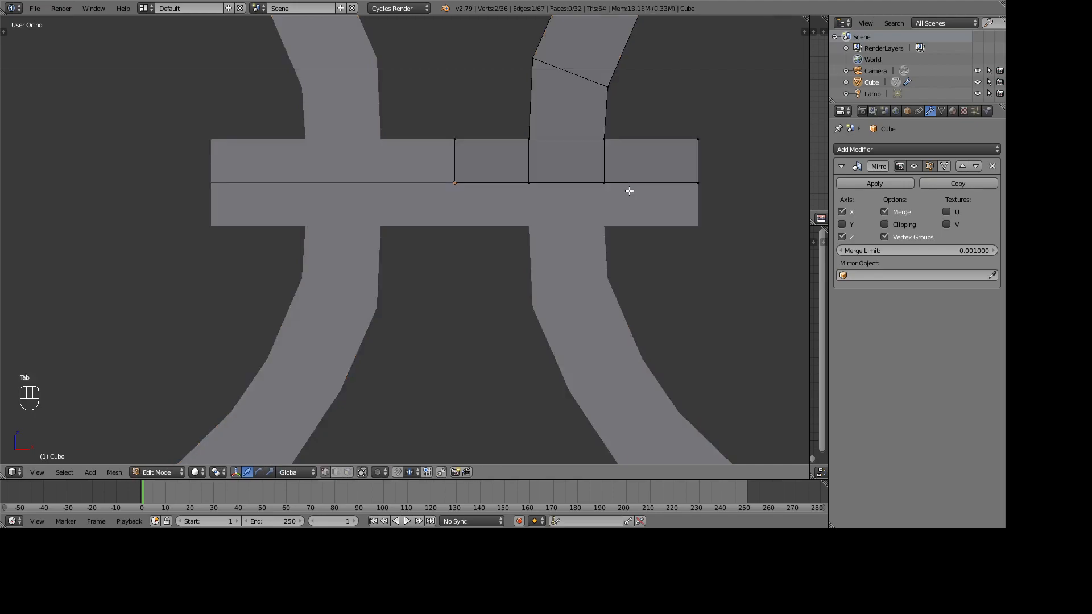
{"action": "key", "text": "a"}
{"action": "key", "text": "a"}
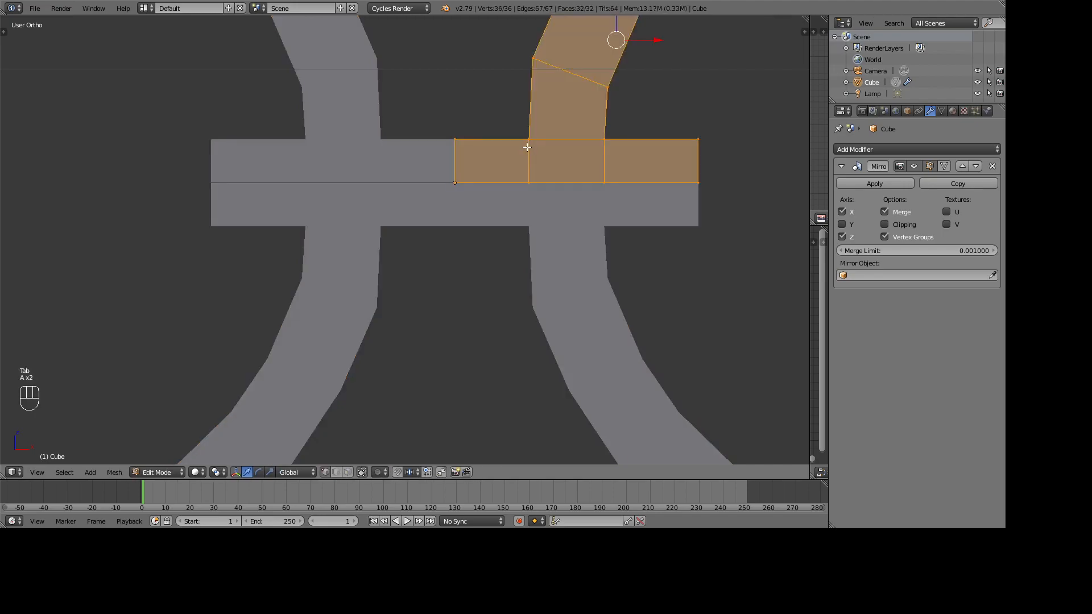
{"action": "scroll", "coordinate": [593, 63], "scroll_direction": "up", "scroll_amount": 2, "text": "shift"}
{"action": "left_click_drag", "start_coordinate": [618, 30], "coordinate": [624, 19]}
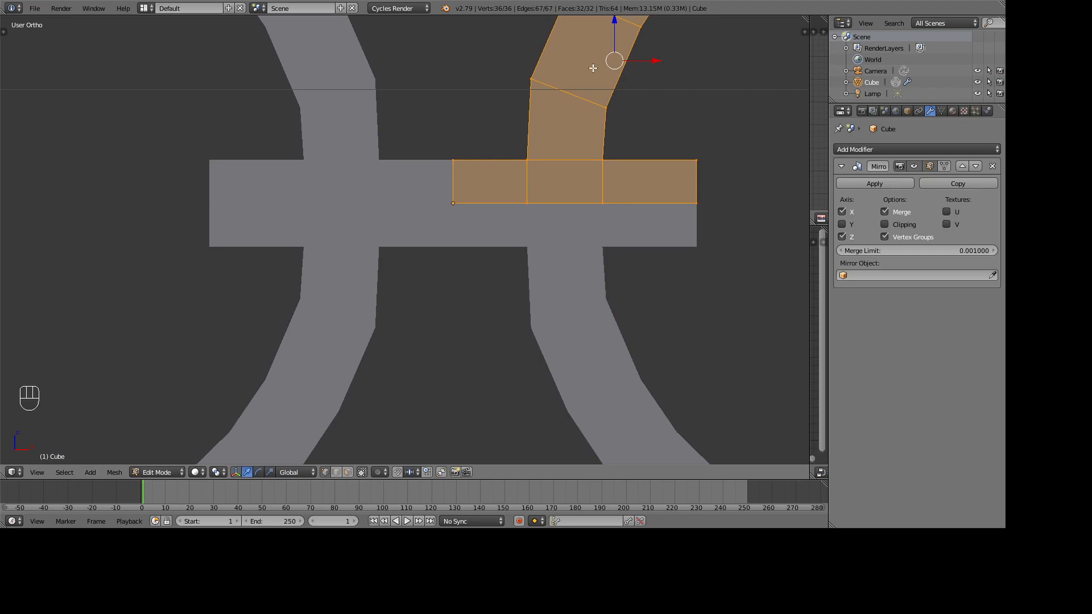
{"action": "scroll", "coordinate": [599, 60], "scroll_direction": "down", "scroll_amount": 6}
{"action": "middle_click_drag", "start_coordinate": [554, 143], "coordinate": [402, 237], "text": "shift"}
{"action": "scroll", "coordinate": [422, 248], "scroll_direction": "up", "scroll_amount": 3}
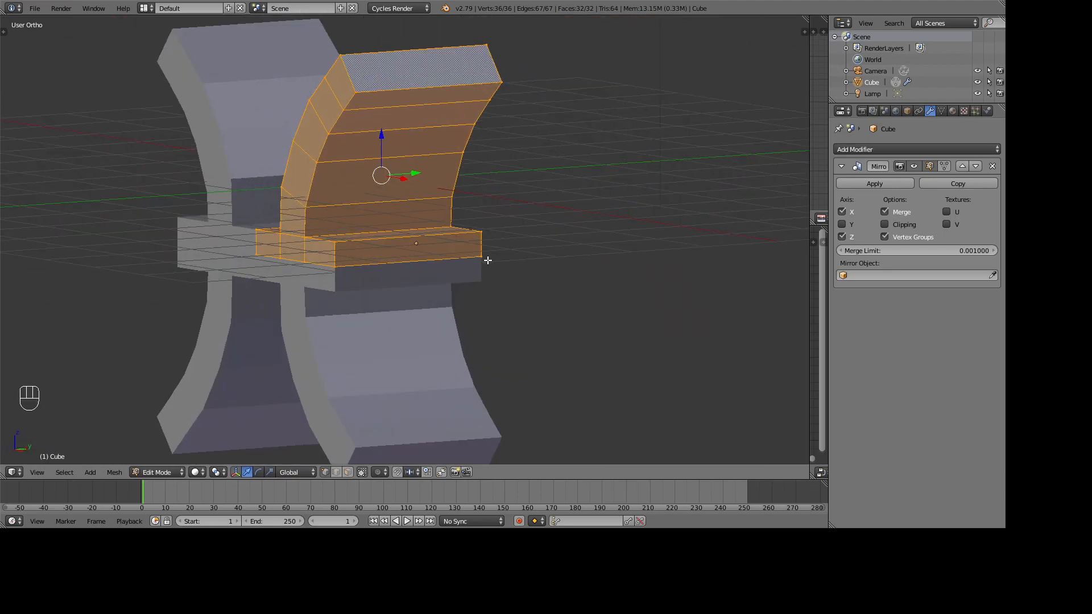
{"action": "middle_click_drag", "start_coordinate": [483, 258], "coordinate": [431, 249]}
{"action": "key", "text": "s"}
{"action": "key", "text": "y"}
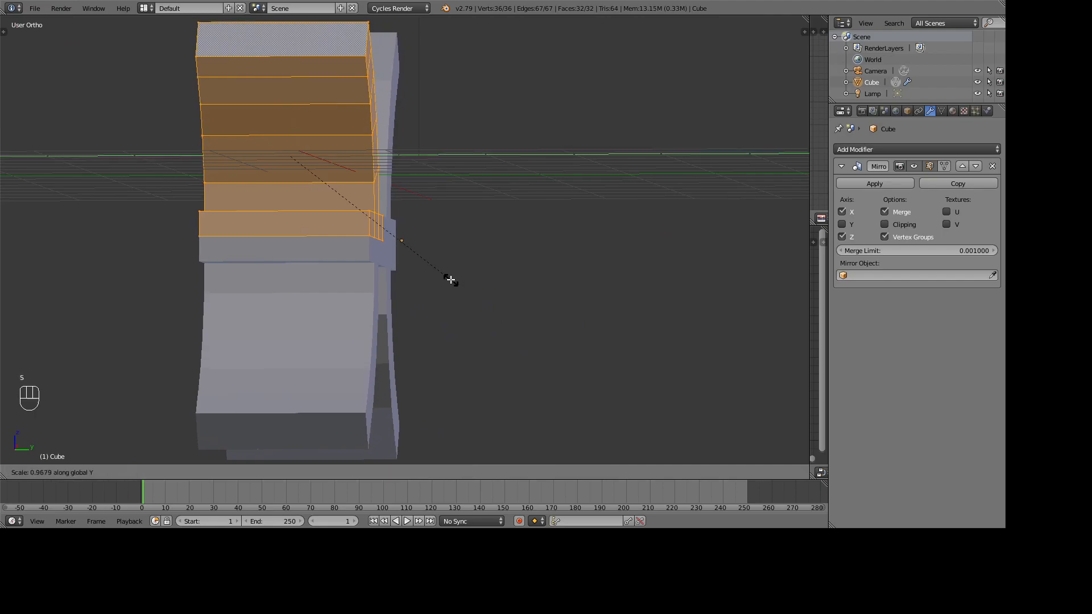
{"action": "left_click", "coordinate": [341, 217]}
Step: Scale the selected mesh along Y once more to make the symbol thinner
{"action": "middle_click_drag", "start_coordinate": [341, 216], "coordinate": [321, 263]}
{"action": "key", "text": "s"}
{"action": "key", "text": "y"}
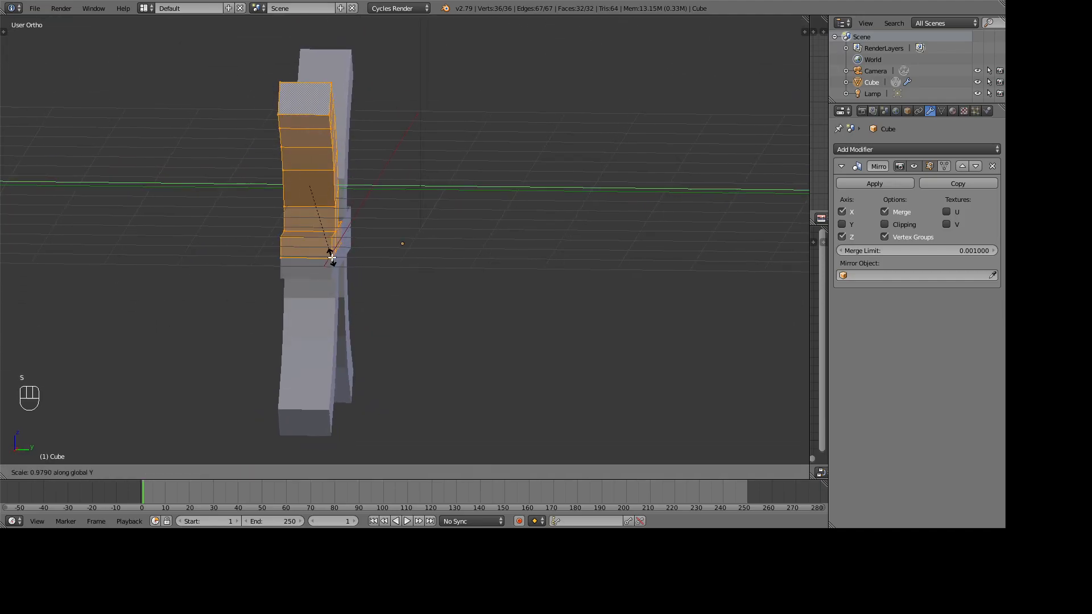
{"action": "left_click", "coordinate": [244, 263]}
Step: Return to the front view and add a Subdivision Surface modifier to the symbol
{"action": "middle_click_drag", "start_coordinate": [243, 263], "coordinate": [363, 280]}
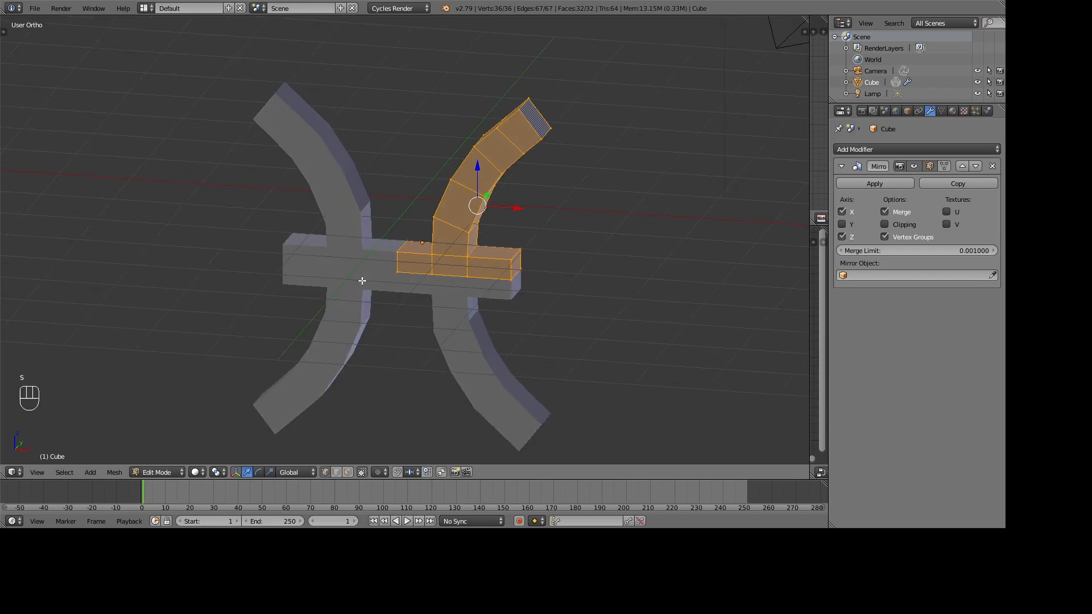
{"action": "key", "text": "KP_1"}
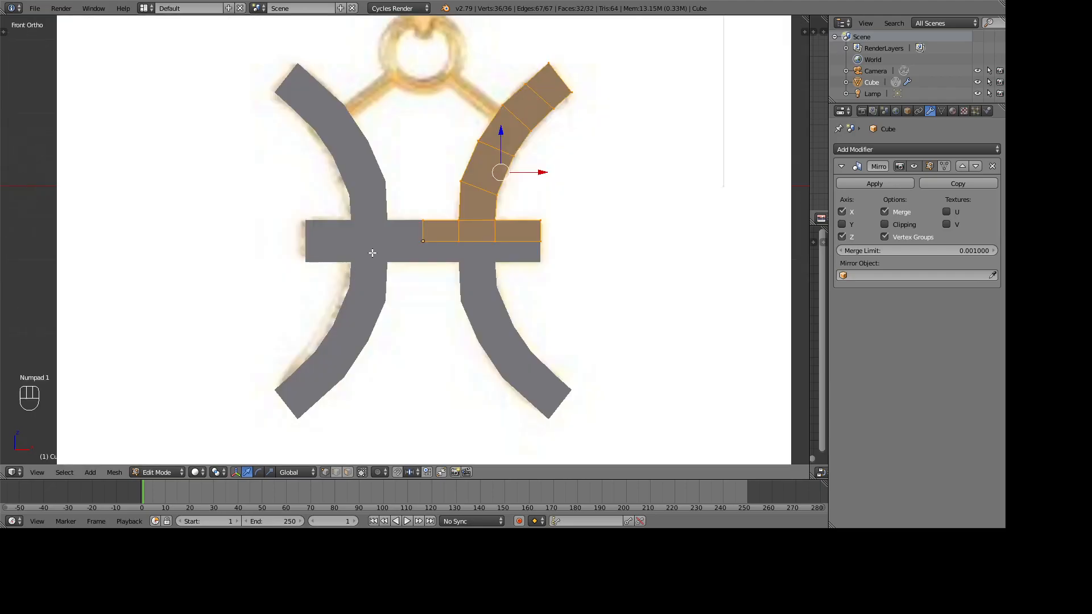
{"action": "scroll", "coordinate": [367, 261], "scroll_direction": "up", "scroll_amount": 1}
{"action": "scroll", "coordinate": [569, 345], "scroll_direction": "down", "scroll_amount": 2}
{"action": "scroll", "coordinate": [566, 346], "scroll_direction": "up", "scroll_amount": 2}
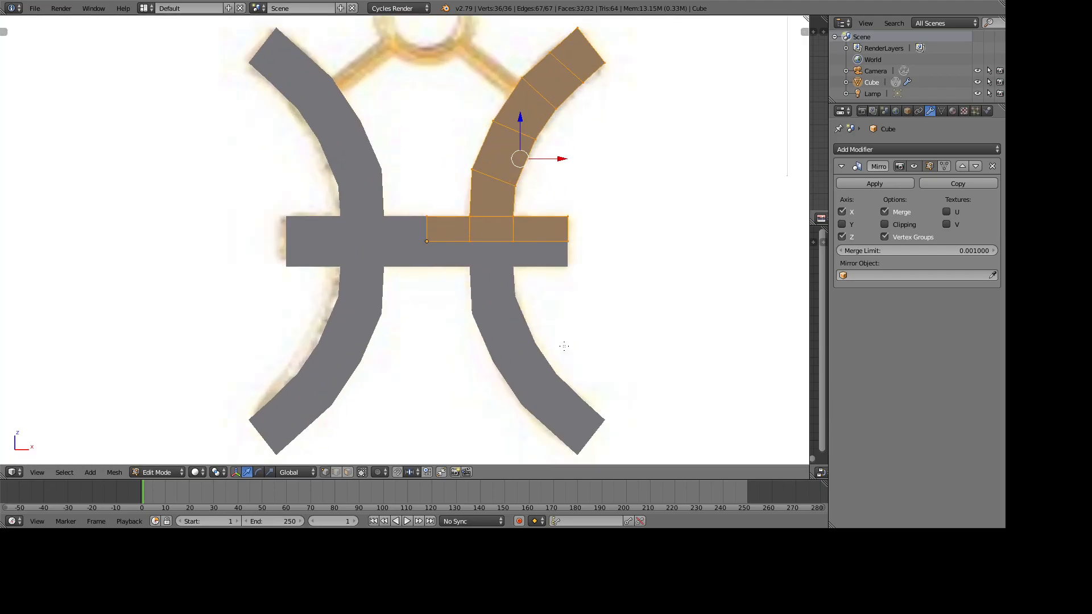
{"action": "middle_click_drag", "start_coordinate": [508, 322], "coordinate": [481, 319], "text": "shift"}
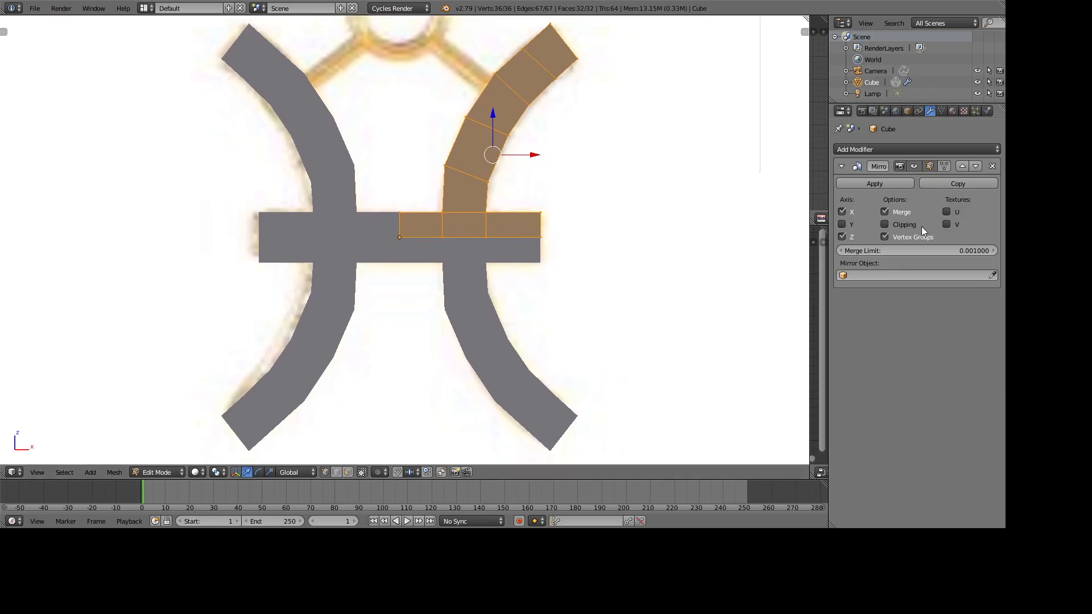
{"action": "left_click", "coordinate": [900, 149]}
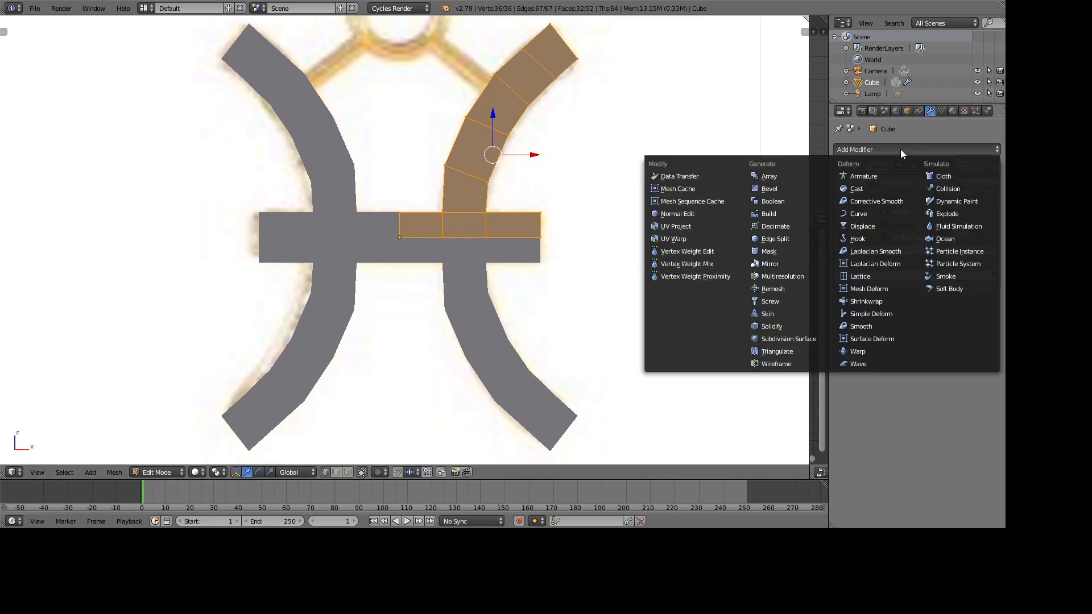
{"action": "left_click", "coordinate": [789, 339]}
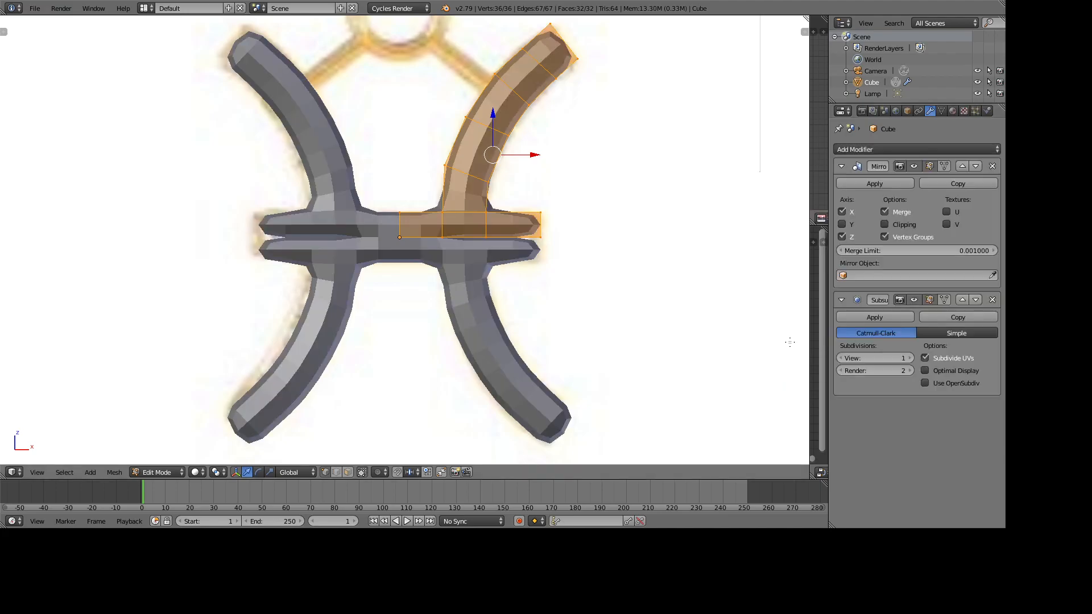
{"action": "left_click", "coordinate": [910, 359]}
{"action": "left_click", "coordinate": [910, 359]}
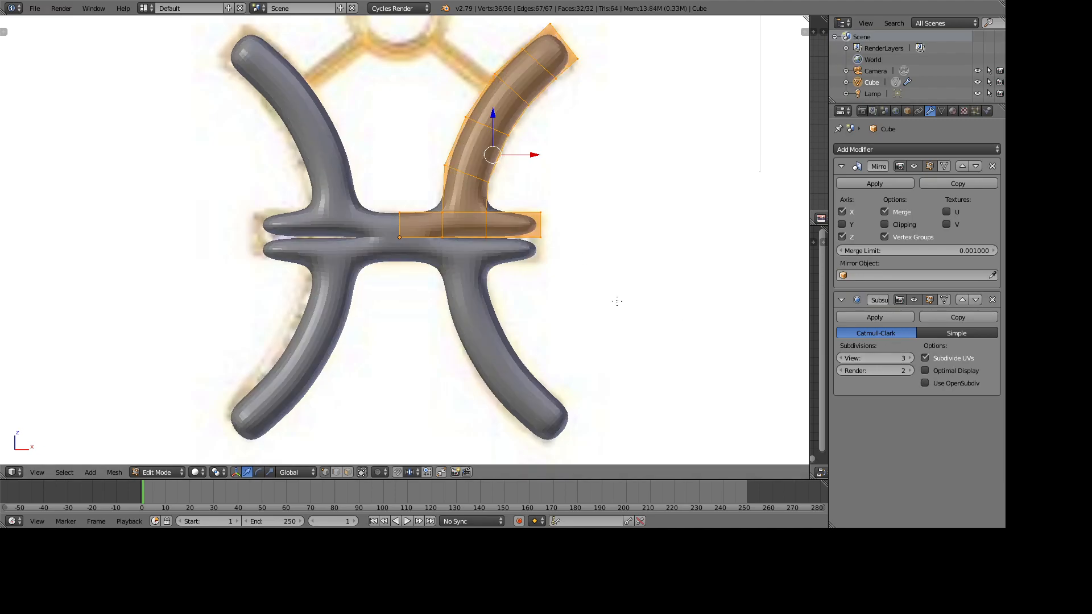
{"action": "left_click", "coordinate": [840, 358]}
{"action": "left_click", "coordinate": [840, 358]}
Step: Switch to Object Mode and set the Subdivision Surface modifier's view subdivisions to 4
{"action": "key", "text": "Tab"}
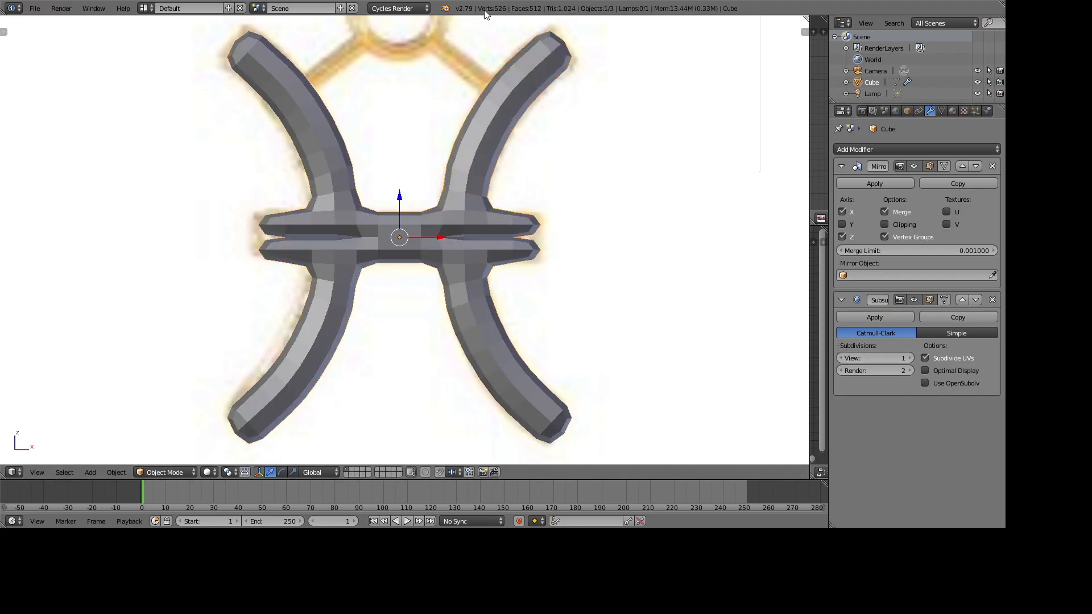
{"action": "left_click", "coordinate": [909, 357]}
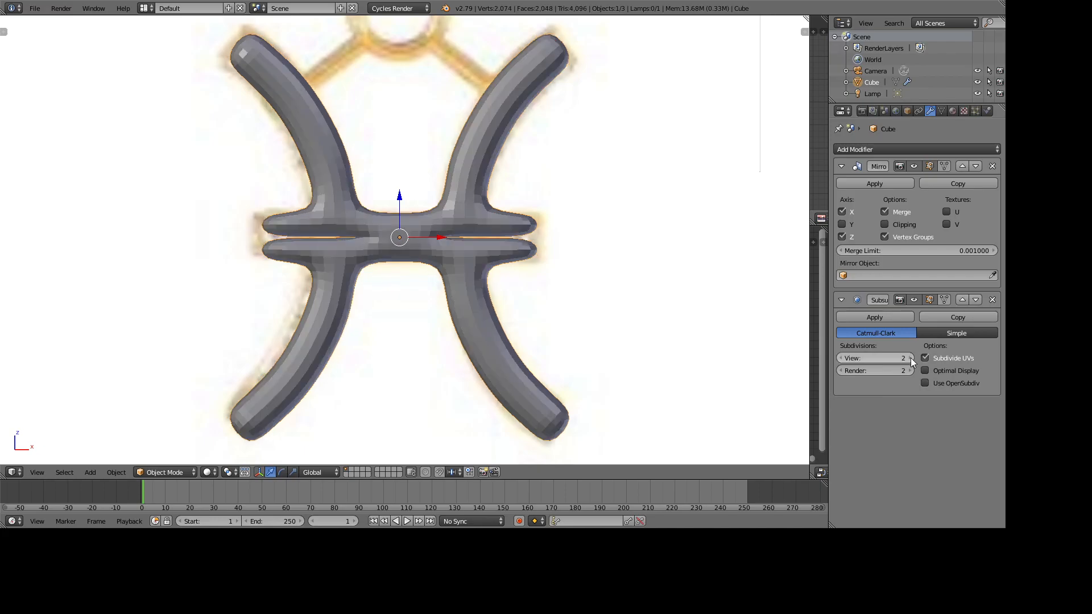
{"action": "left_click", "coordinate": [910, 358]}
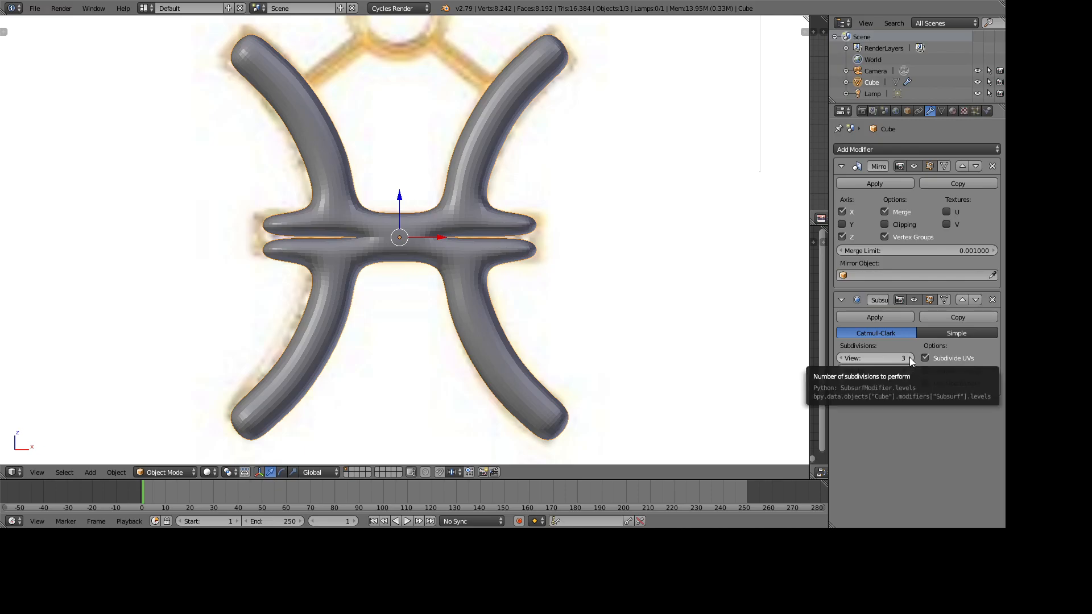
{"action": "left_click", "coordinate": [910, 358]}
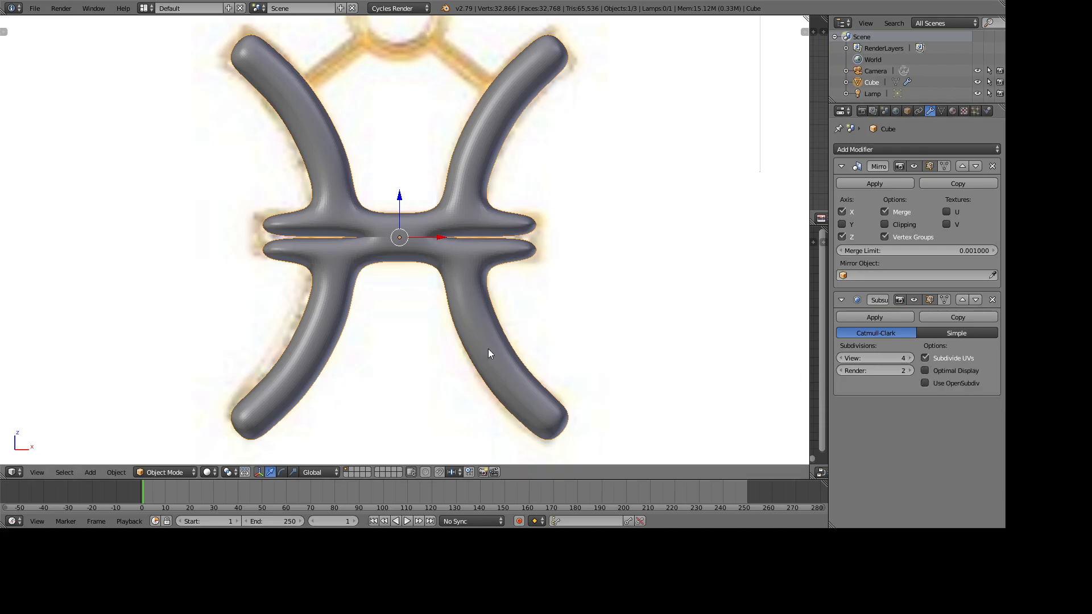
Step: Enter Edit Mode and examine the seam between the mirrored halves of the crossbar from several angles
{"action": "key", "text": "Tab"}
{"action": "scroll", "coordinate": [545, 313], "scroll_direction": "up", "scroll_amount": 3}
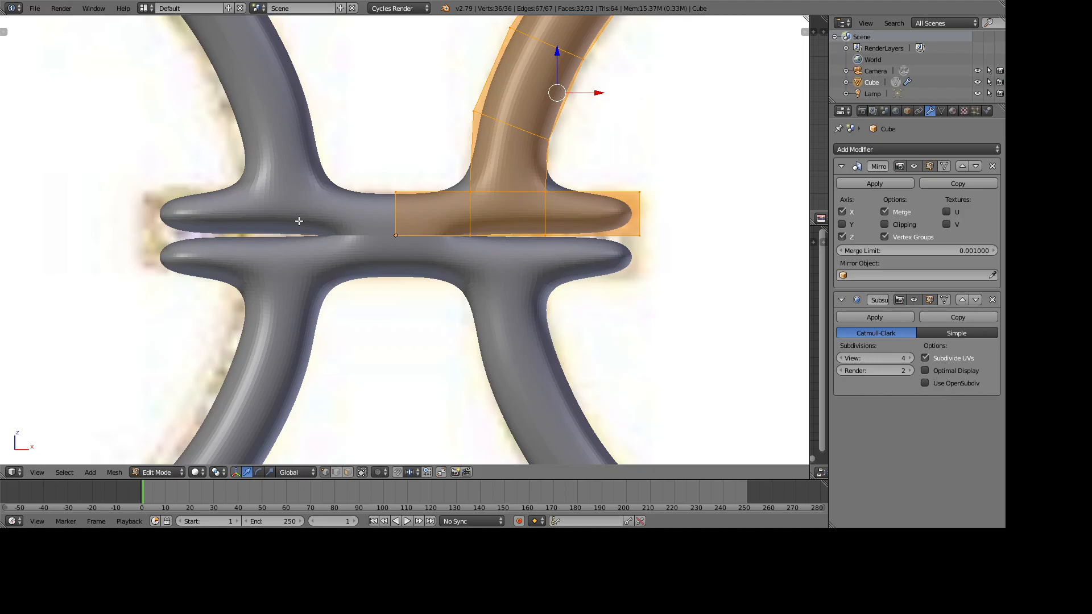
{"action": "scroll", "coordinate": [520, 320], "scroll_direction": "down", "scroll_amount": 3}
{"action": "middle_click_drag", "start_coordinate": [494, 331], "coordinate": [474, 322]}
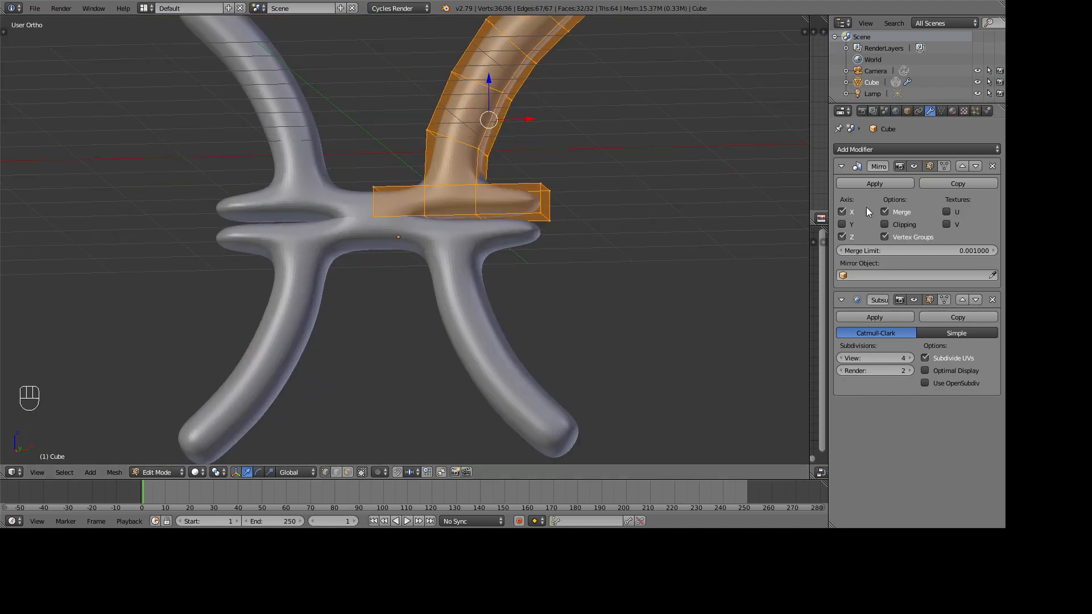
{"action": "middle_click_drag", "start_coordinate": [438, 298], "coordinate": [505, 268]}
{"action": "scroll", "coordinate": [506, 298], "scroll_direction": "up", "scroll_amount": 4}
{"action": "middle_click_drag", "start_coordinate": [512, 337], "coordinate": [500, 341]}
{"action": "middle_click_drag", "start_coordinate": [438, 284], "coordinate": [460, 243], "text": "shift"}
{"action": "scroll", "coordinate": [412, 205], "scroll_direction": "down", "scroll_amount": 2}
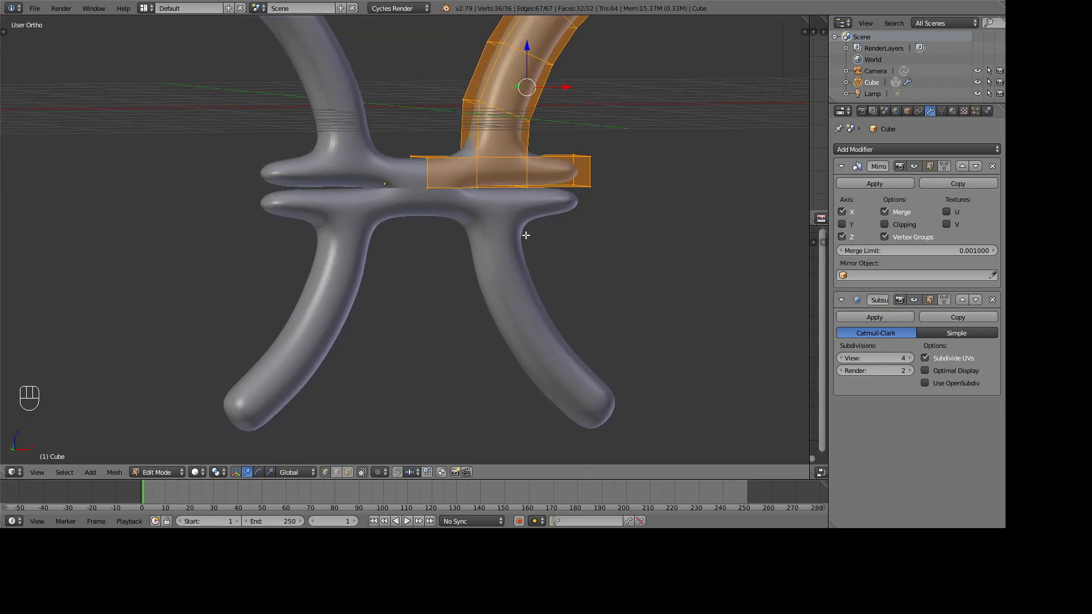
{"action": "middle_click_drag", "start_coordinate": [417, 186], "coordinate": [437, 203]}
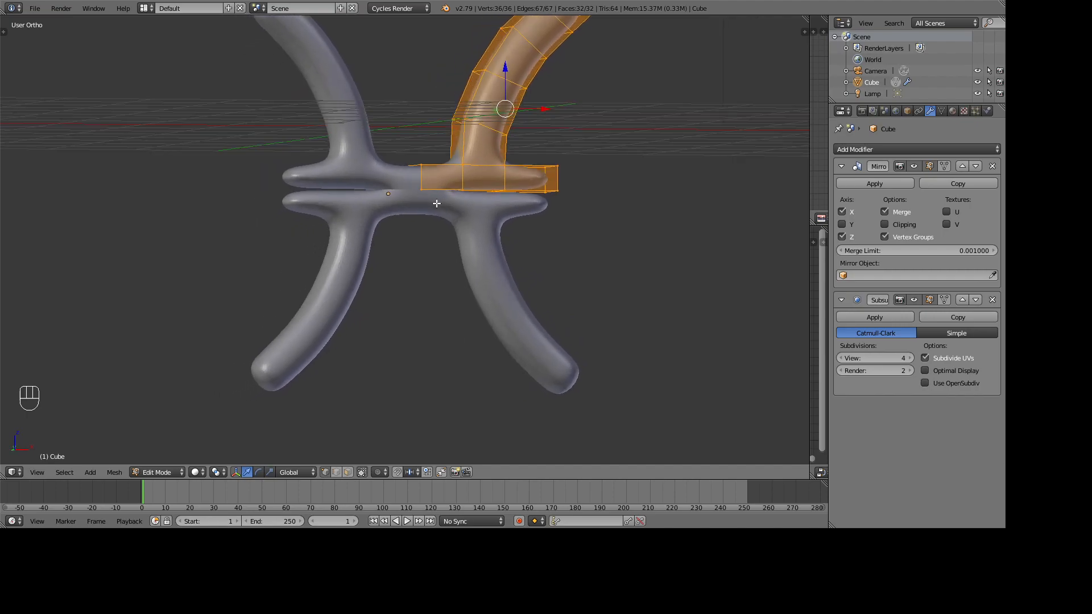
{"action": "middle_click_drag", "start_coordinate": [535, 232], "coordinate": [646, 215]}
Step: Hide the Mirror modifier's result in the viewport and switch to face selection mode
{"action": "left_click", "coordinate": [913, 166]}
{"action": "scroll", "coordinate": [578, 236], "scroll_direction": "up", "scroll_amount": 5}
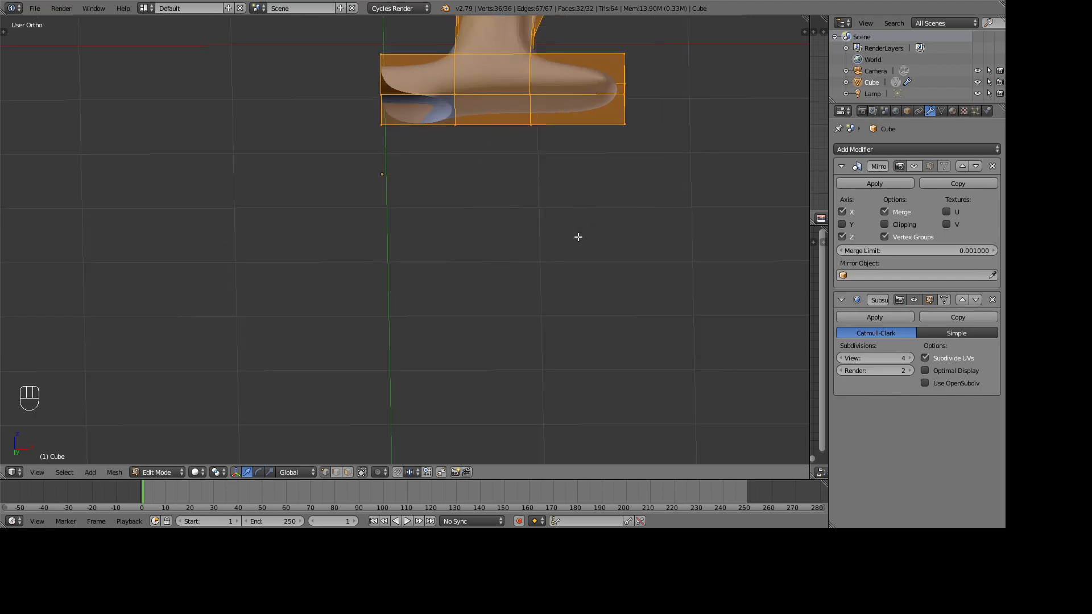
{"action": "middle_click_drag", "start_coordinate": [591, 170], "coordinate": [495, 321], "text": "shift"}
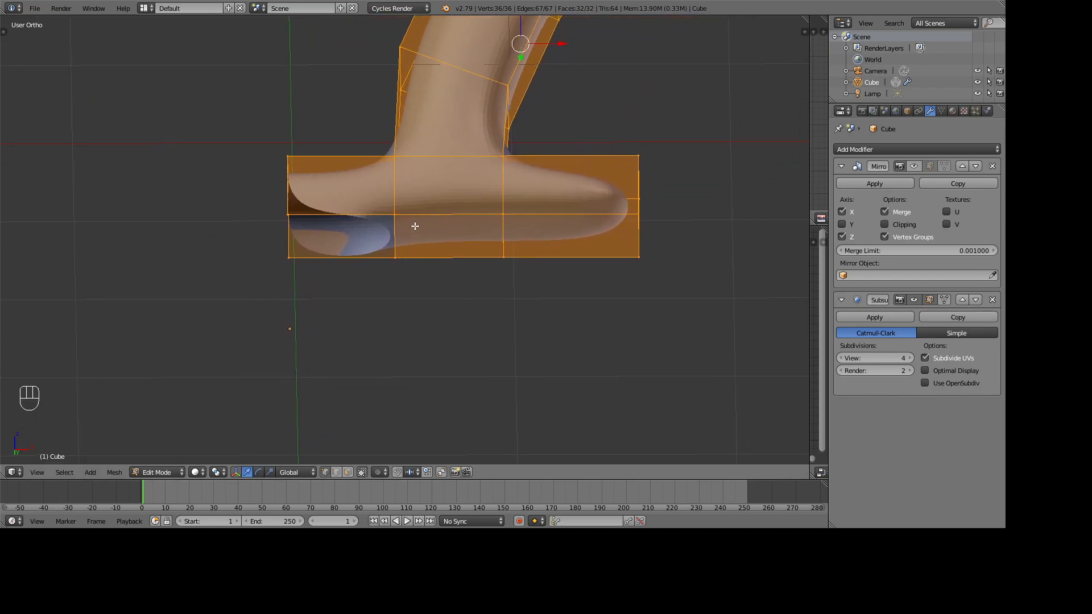
{"action": "left_click", "coordinate": [349, 472]}
{"action": "middle_click_drag", "start_coordinate": [468, 411], "coordinate": [593, 181]}
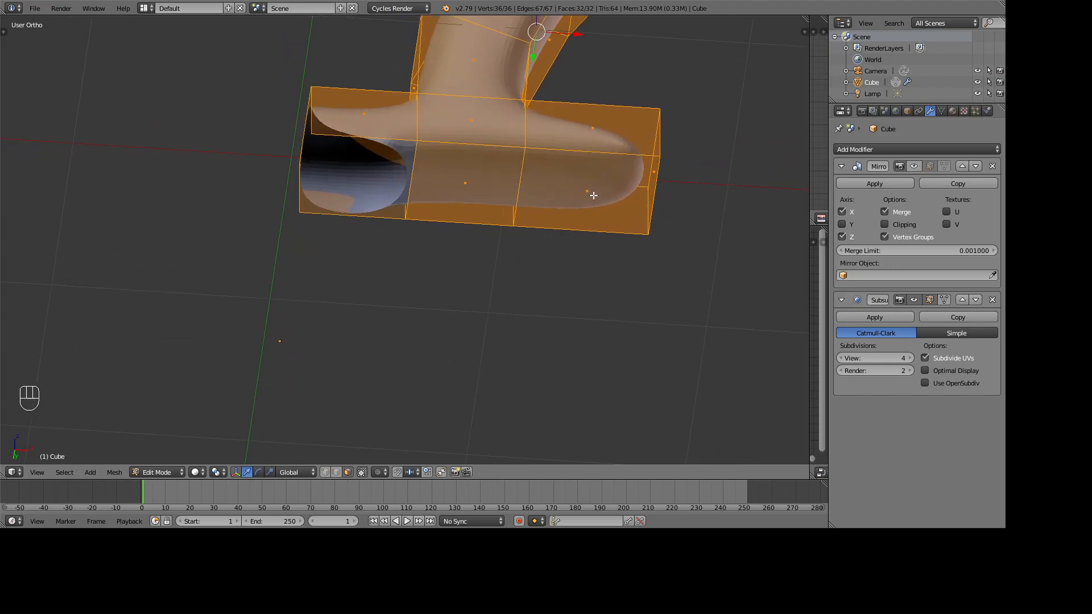
Step: Delete the two remaining underside faces of the crossbar half and show the Mirror modifier's result in the viewport again
{"action": "left_click", "coordinate": [928, 165]}
{"action": "middle_click_drag", "start_coordinate": [512, 187], "coordinate": [533, 234]}
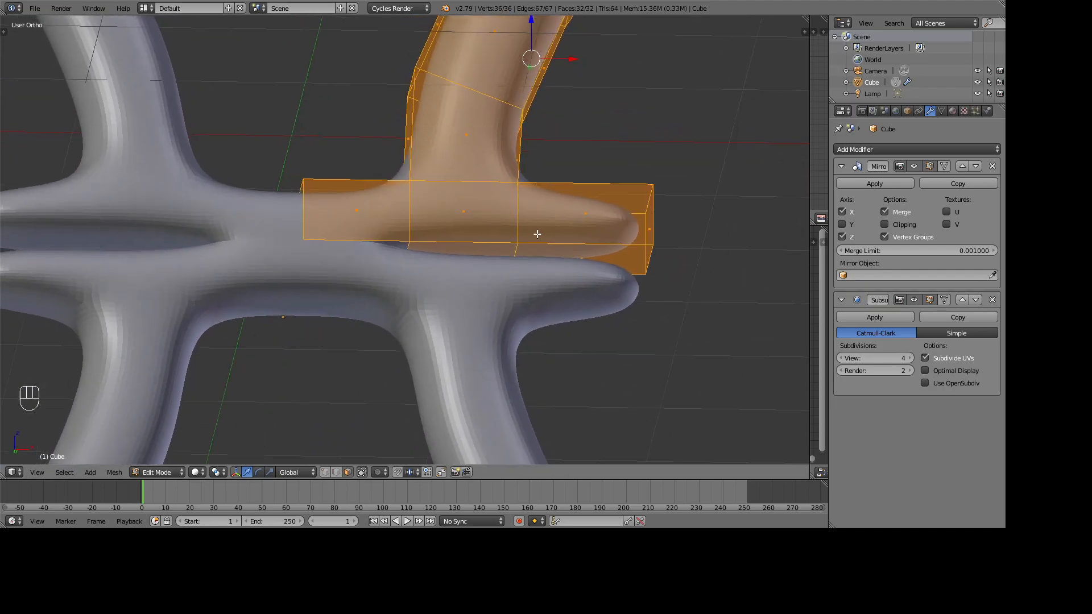
{"action": "left_click", "coordinate": [913, 167]}
{"action": "middle_click_drag", "start_coordinate": [384, 322], "coordinate": [434, 299]}
{"action": "right_click", "coordinate": [552, 240]}
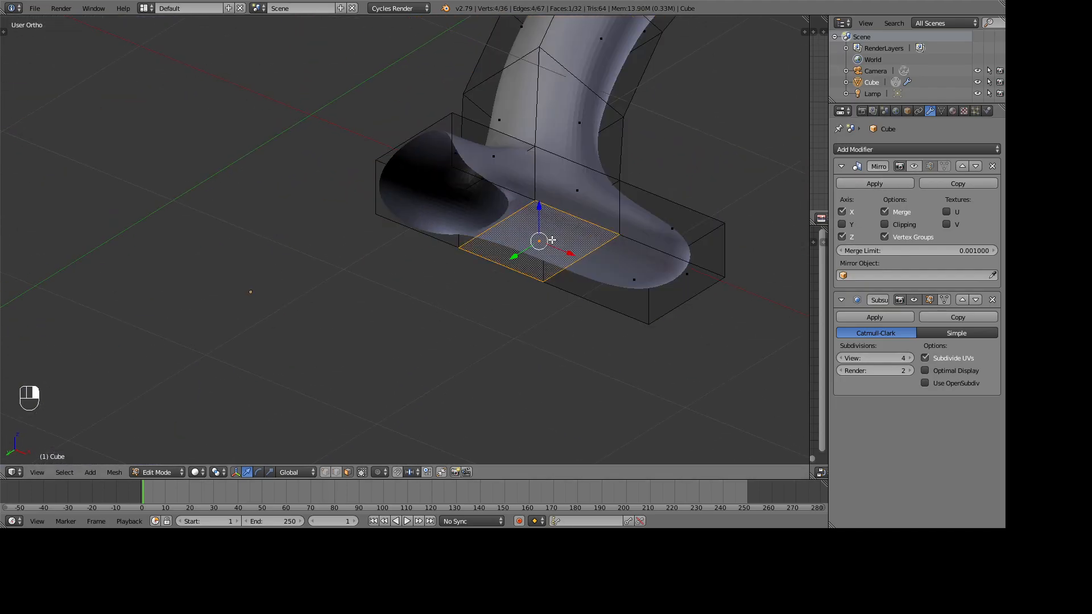
{"action": "right_click", "coordinate": [624, 300], "text": "shift"}
{"action": "key", "text": "x"}
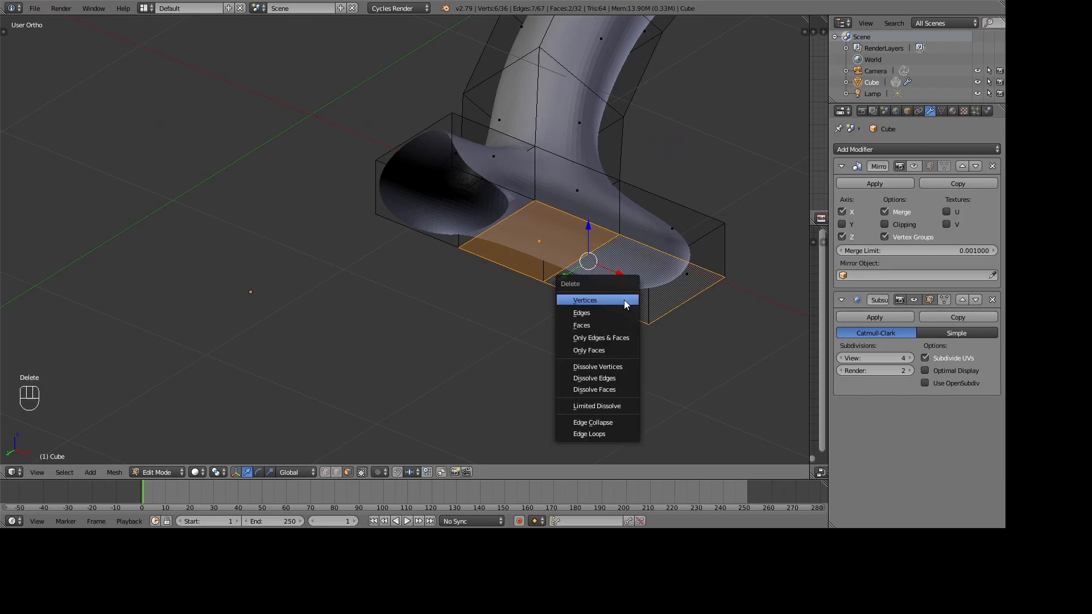
{"action": "left_click", "coordinate": [597, 325]}
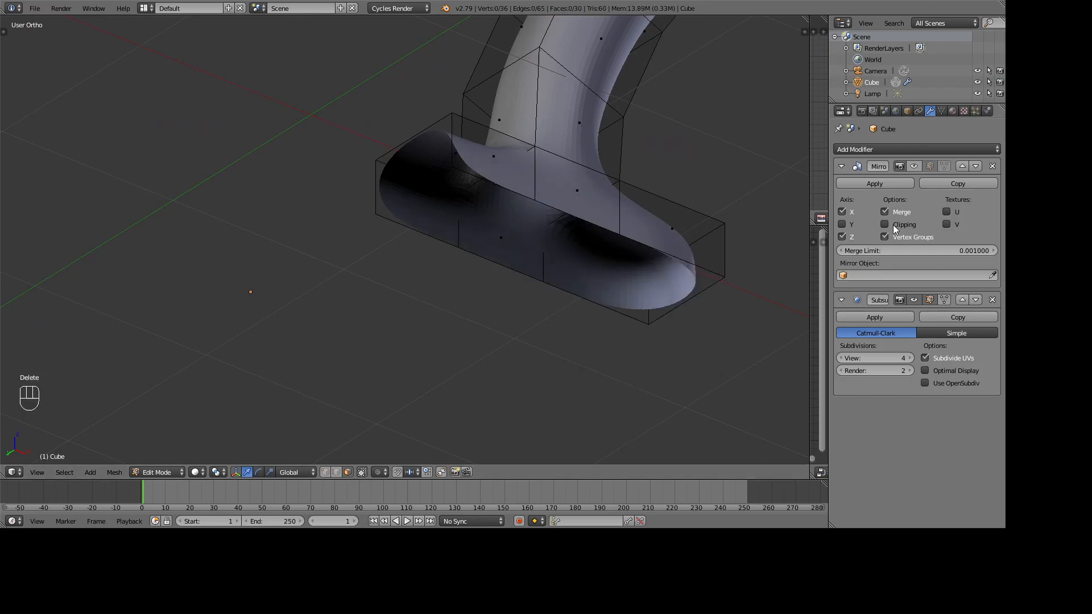
{"action": "left_click", "coordinate": [913, 166]}
Step: Examine the joined, smoothed symbol from several angles and compare its outline with the reference image
{"action": "scroll", "coordinate": [704, 361], "scroll_direction": "down", "scroll_amount": 5}
{"action": "middle_click_drag", "start_coordinate": [704, 361], "coordinate": [556, 387]}
{"action": "key", "text": "KP_1"}
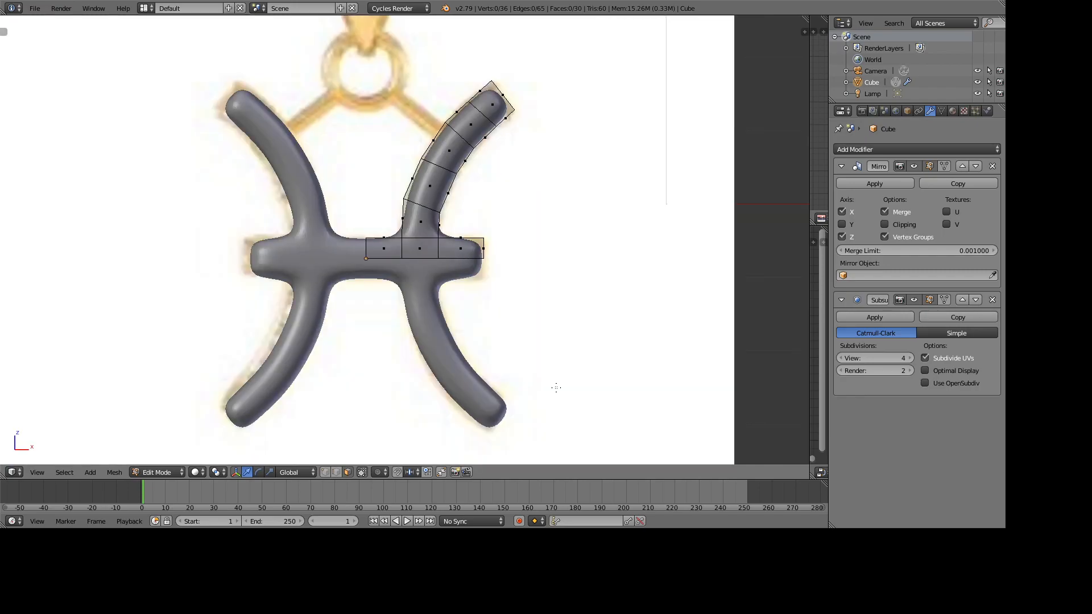
{"action": "middle_click_drag", "start_coordinate": [400, 293], "coordinate": [398, 232]}
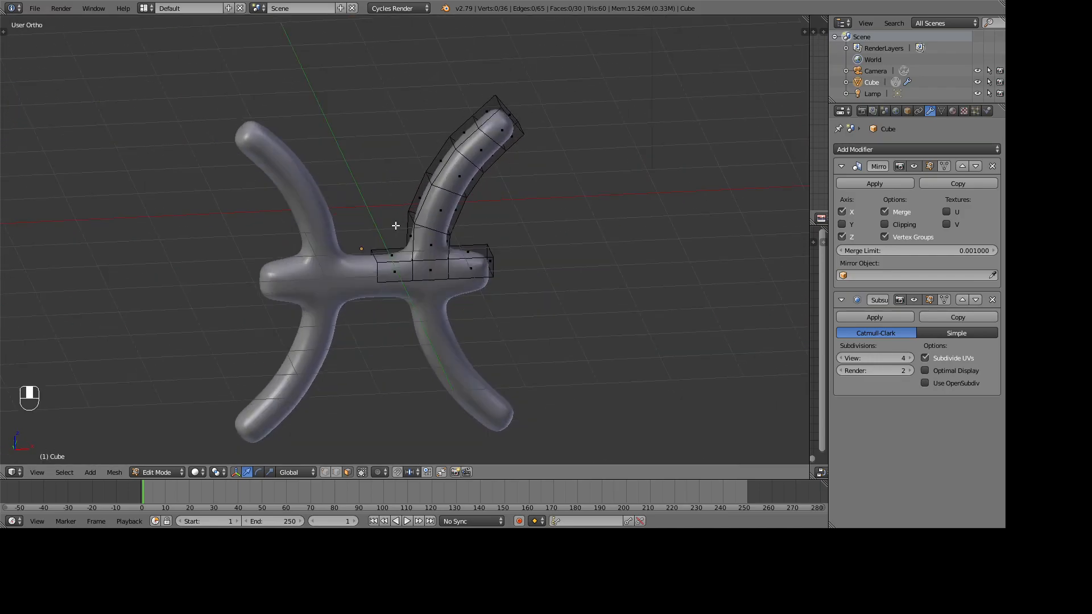
{"action": "scroll", "coordinate": [361, 246], "scroll_direction": "up", "scroll_amount": 5}
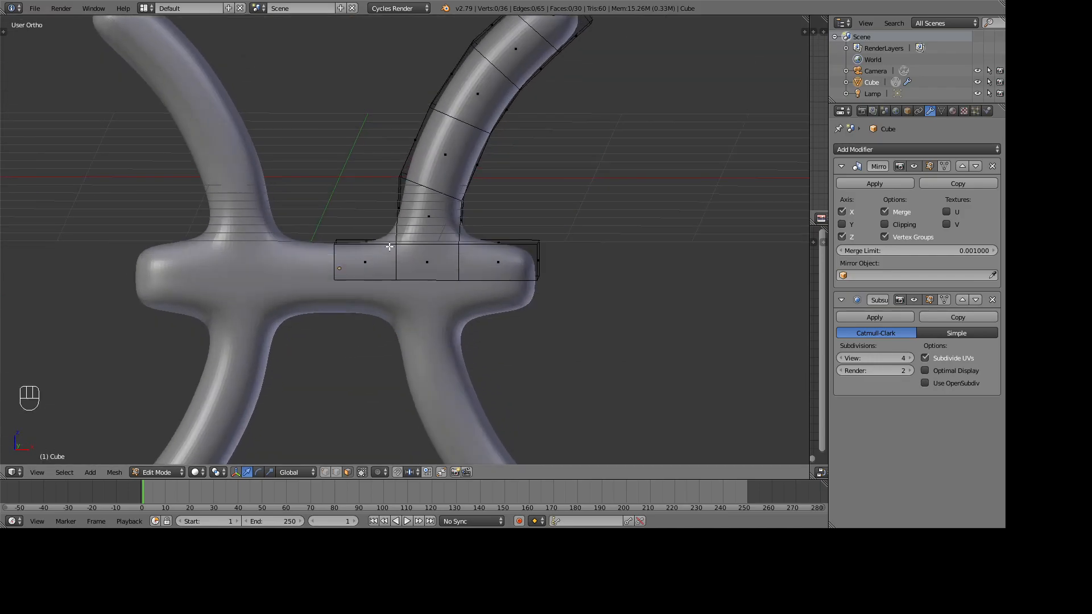
{"action": "scroll", "coordinate": [389, 249], "scroll_direction": "down", "scroll_amount": 4}
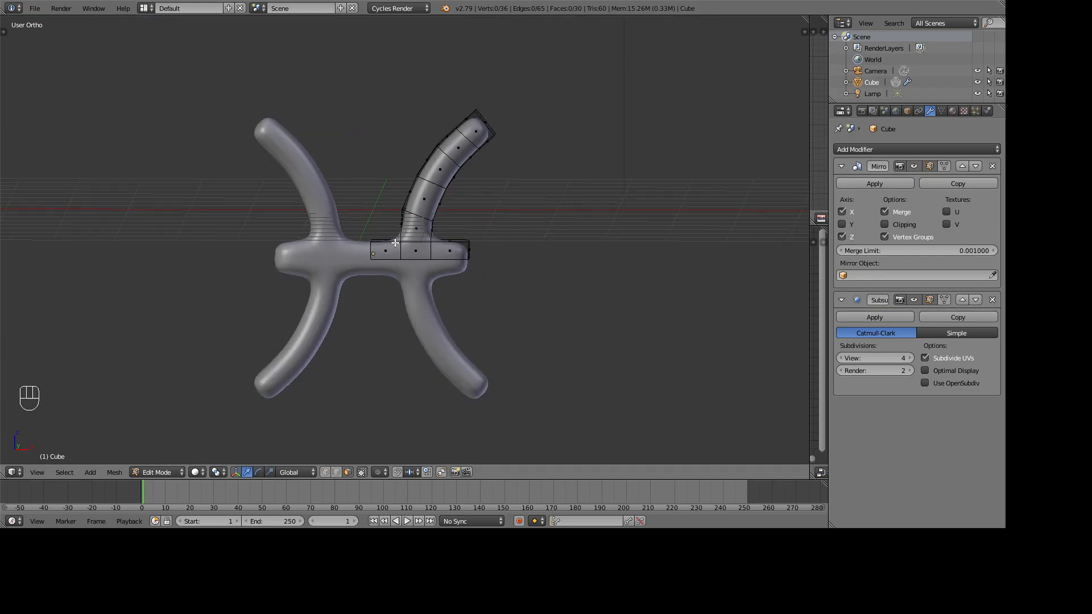
{"action": "key", "text": "KP_1"}
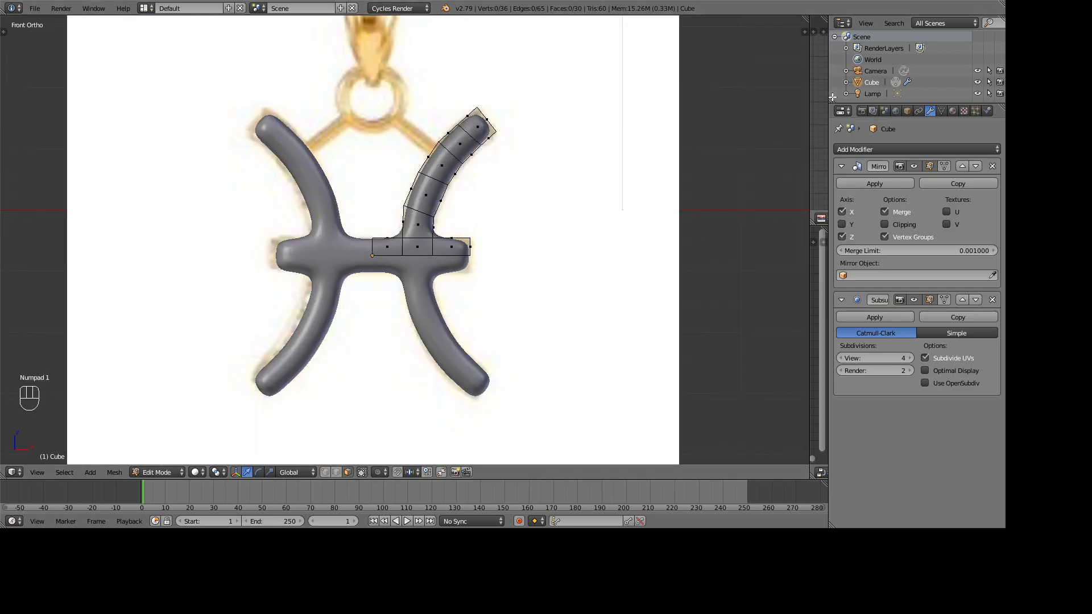
{"action": "scroll", "coordinate": [477, 160], "scroll_direction": "up", "scroll_amount": 3}
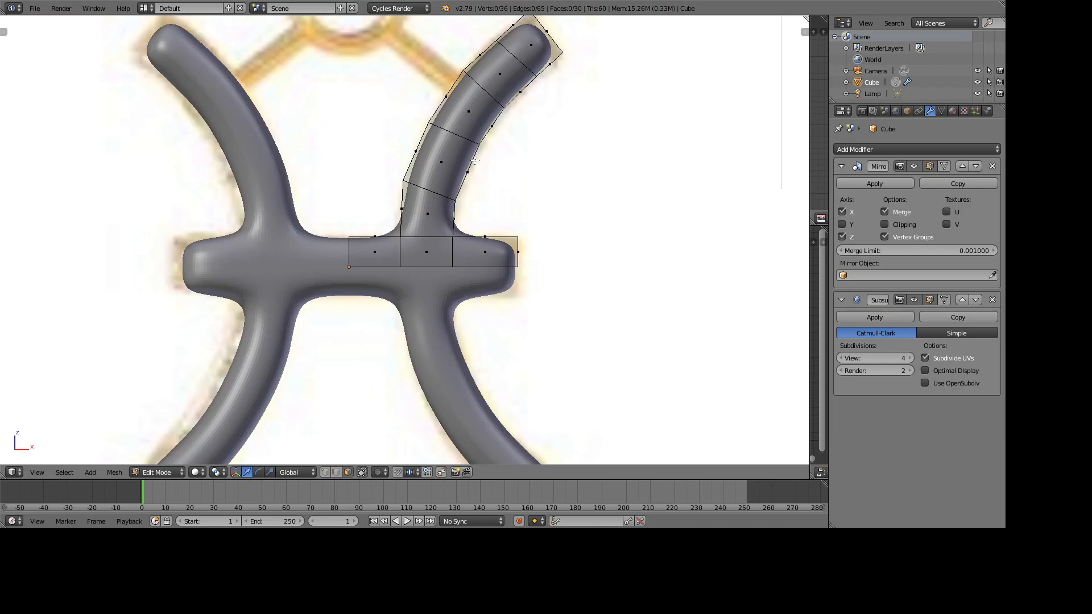
{"action": "scroll", "coordinate": [475, 161], "scroll_direction": "down", "scroll_amount": 4}
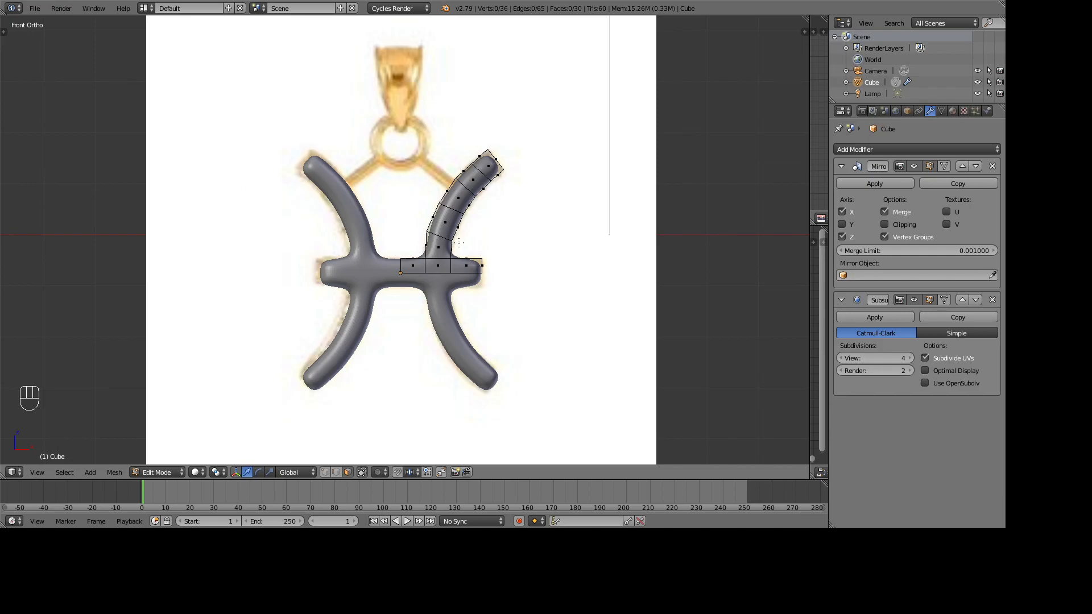
Step: Add a loop cut around the symbol's side walls, slid by about 0.80 towards the back edge
{"action": "middle_click_drag", "start_coordinate": [463, 245], "coordinate": [285, 304]}
{"action": "scroll", "coordinate": [319, 285], "scroll_direction": "up", "scroll_amount": 3}
{"action": "middle_click_drag", "start_coordinate": [333, 279], "coordinate": [400, 229]}
{"action": "middle_click_drag", "start_coordinate": [362, 171], "coordinate": [403, 190]}
{"action": "scroll", "coordinate": [344, 197], "scroll_direction": "up", "scroll_amount": 2}
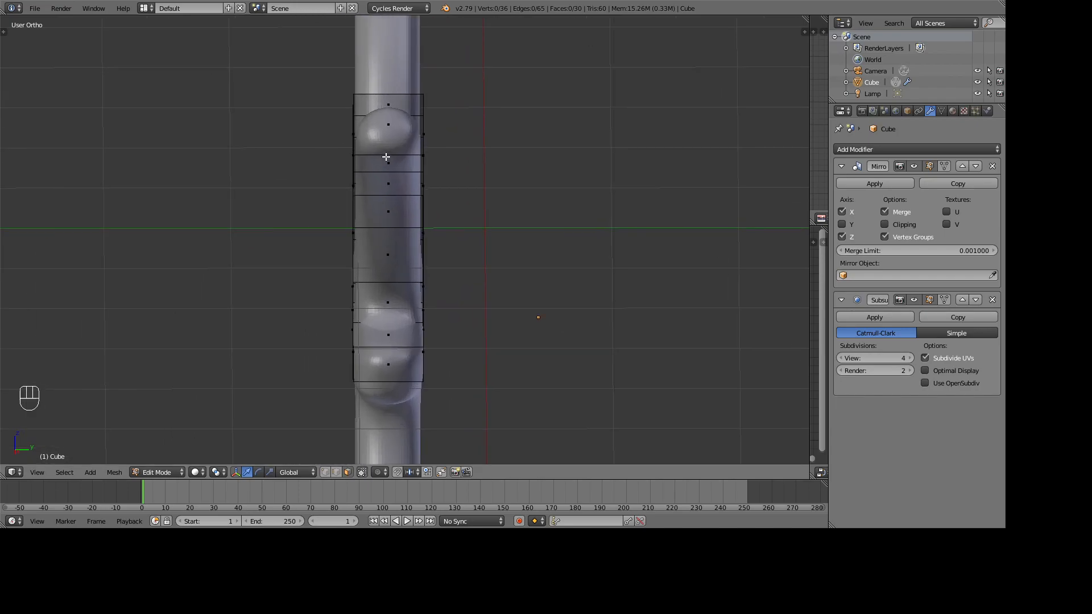
{"action": "key", "text": "ctrl+r"}
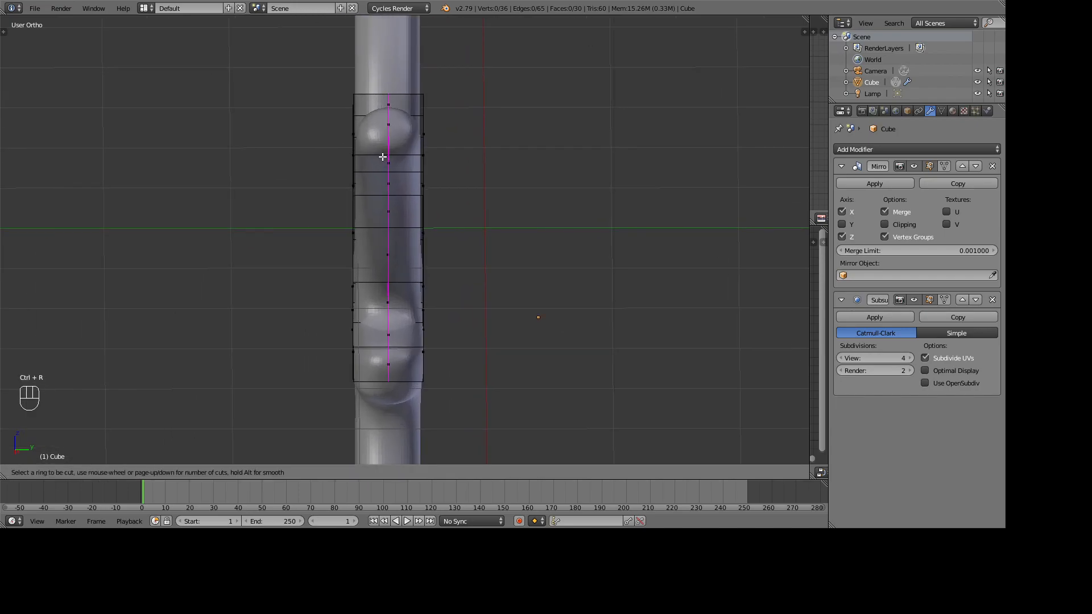
{"action": "left_click", "coordinate": [383, 156]}
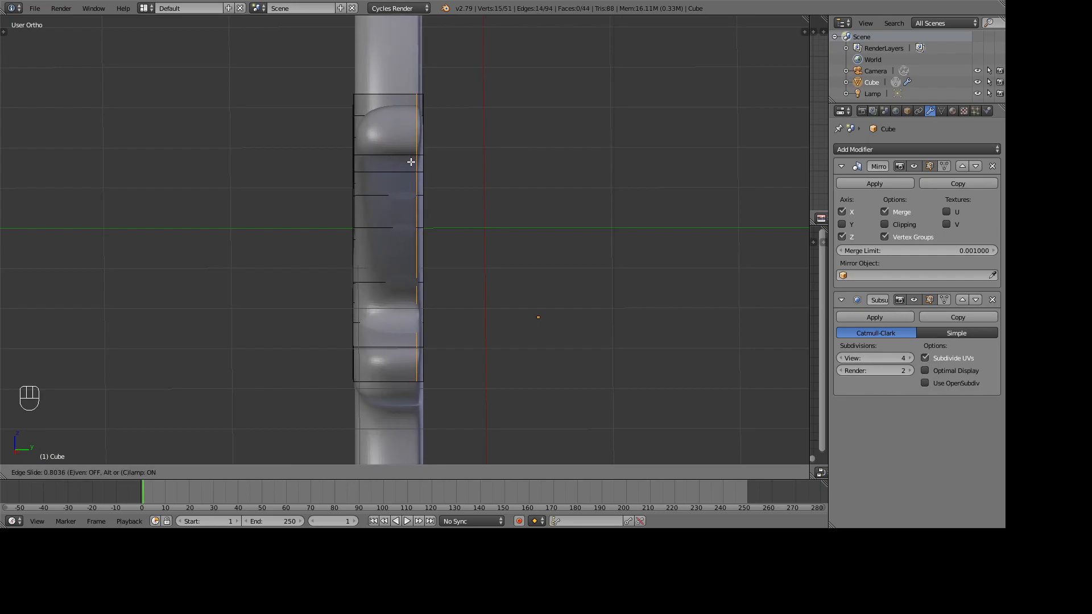
{"action": "left_click", "coordinate": [412, 162]}
Step: Try a second loop cut around the side walls, slid by about -0.82 towards the front edge, and undo it
{"action": "middle_click_drag", "start_coordinate": [375, 177], "coordinate": [460, 197]}
{"action": "scroll", "coordinate": [448, 173], "scroll_direction": "down", "scroll_amount": 6}
{"action": "scroll", "coordinate": [419, 214], "scroll_direction": "up", "scroll_amount": 4}
{"action": "middle_click_drag", "start_coordinate": [607, 280], "coordinate": [399, 235]}
{"action": "key", "text": "ctrl+r"}
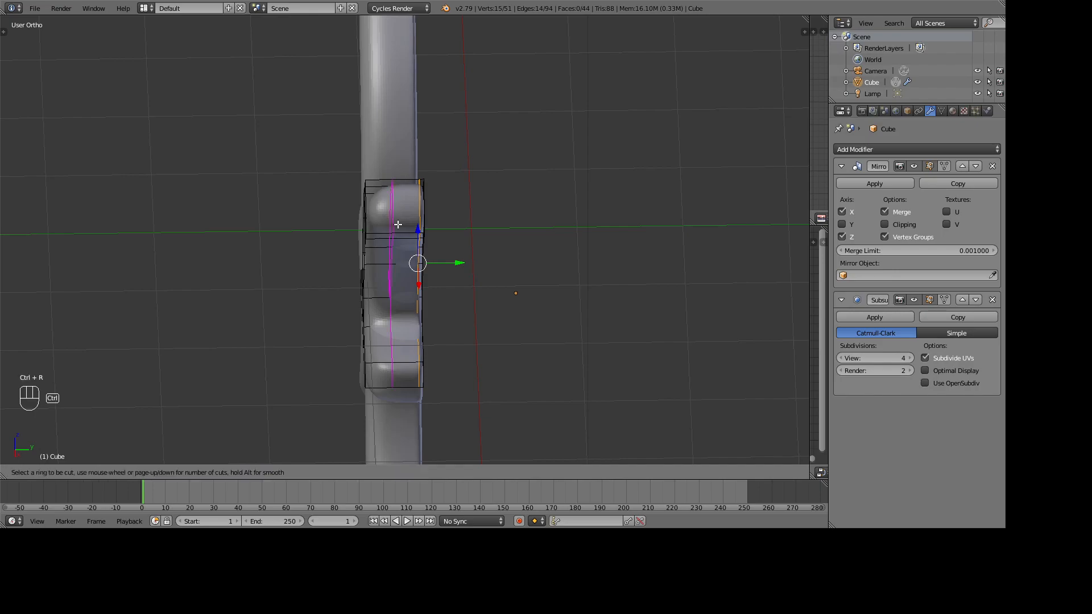
{"action": "left_click", "coordinate": [398, 225]}
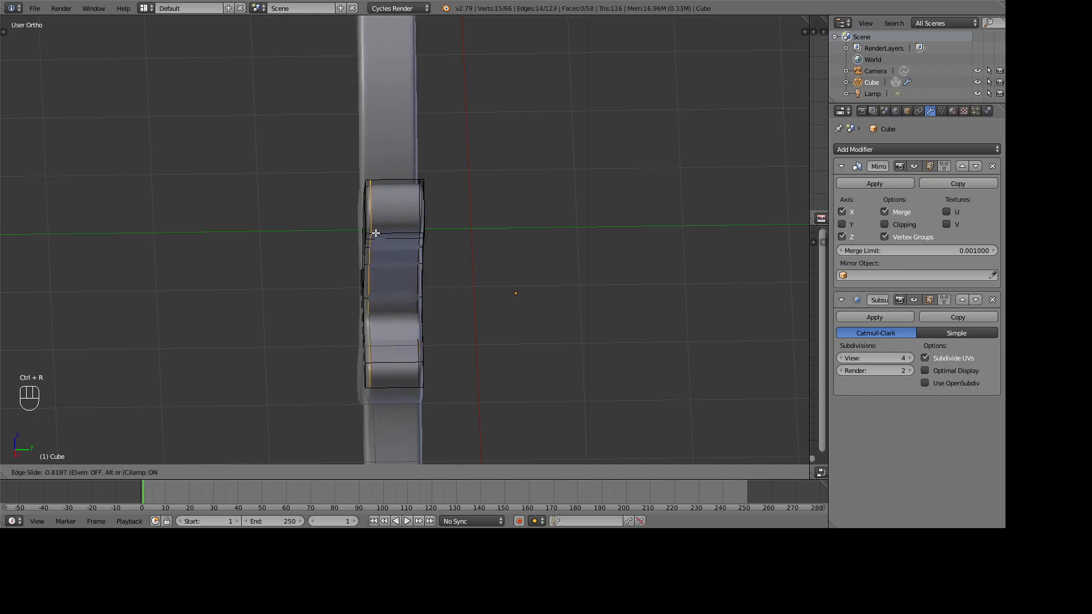
{"action": "left_click", "coordinate": [374, 233]}
{"action": "middle_click_drag", "start_coordinate": [374, 233], "coordinate": [489, 266]}
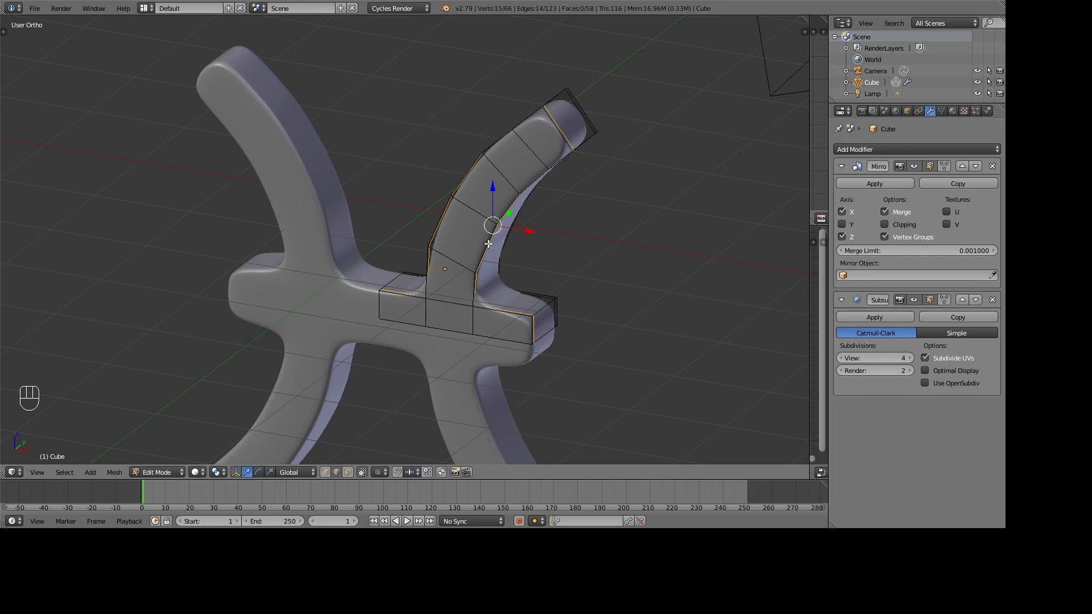
{"action": "middle_click_drag", "start_coordinate": [486, 241], "coordinate": [387, 232]}
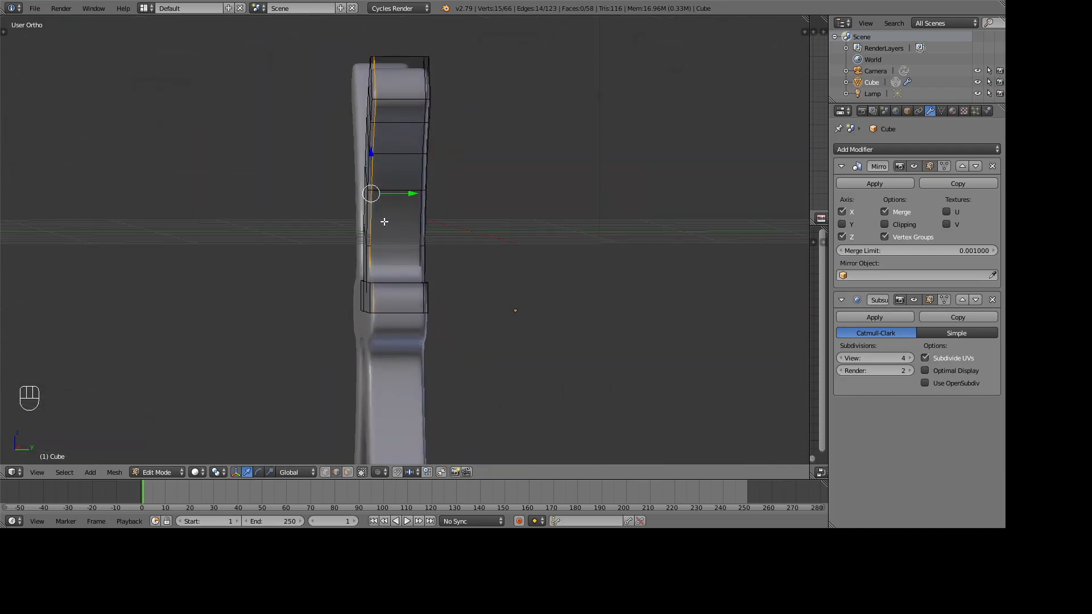
{"action": "middle_click_drag", "start_coordinate": [388, 221], "coordinate": [538, 233]}
{"action": "key", "text": "ctrl+z"}
Step: Add a loop cut around the symbol's side walls close to the front edge
{"action": "middle_click_drag", "start_coordinate": [501, 150], "coordinate": [601, 206]}
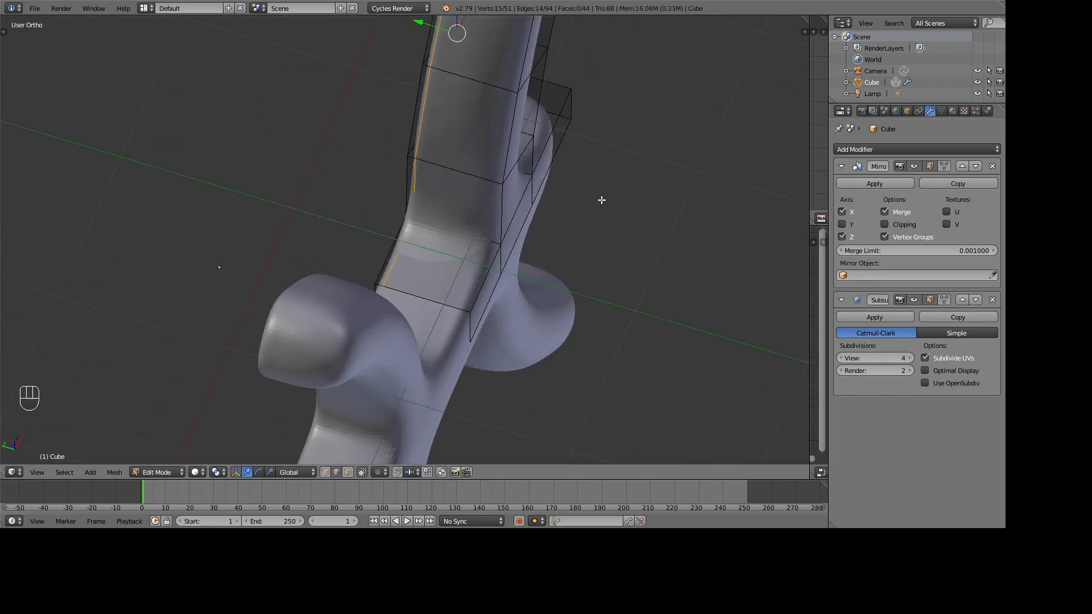
{"action": "middle_click_drag", "start_coordinate": [429, 99], "coordinate": [369, 285]}
{"action": "scroll", "coordinate": [369, 284], "scroll_direction": "up", "scroll_amount": 2}
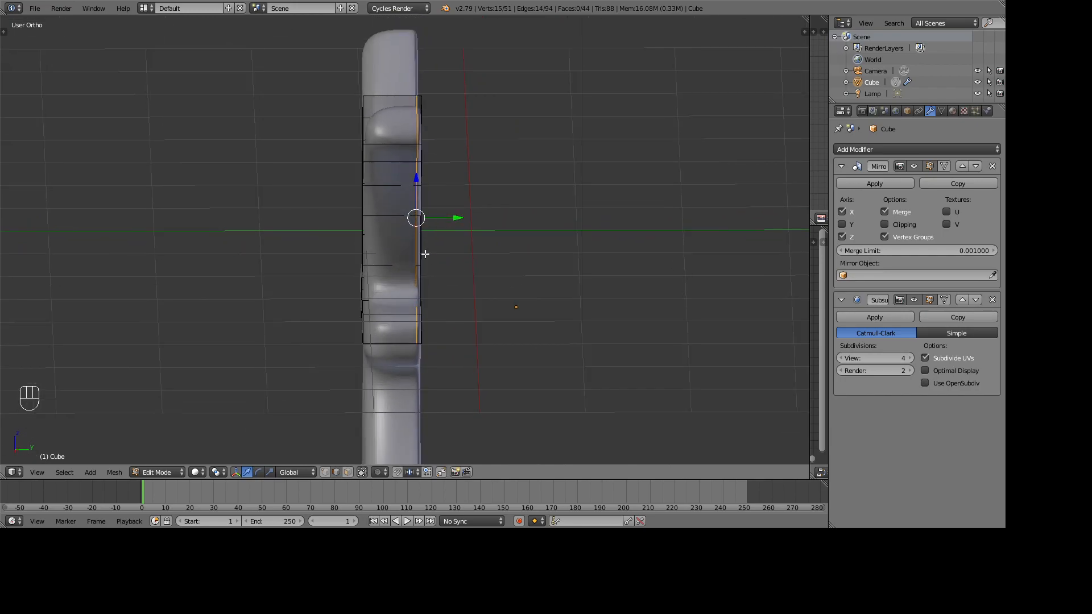
{"action": "middle_click_drag", "start_coordinate": [365, 135], "coordinate": [484, 219], "text": "shift"}
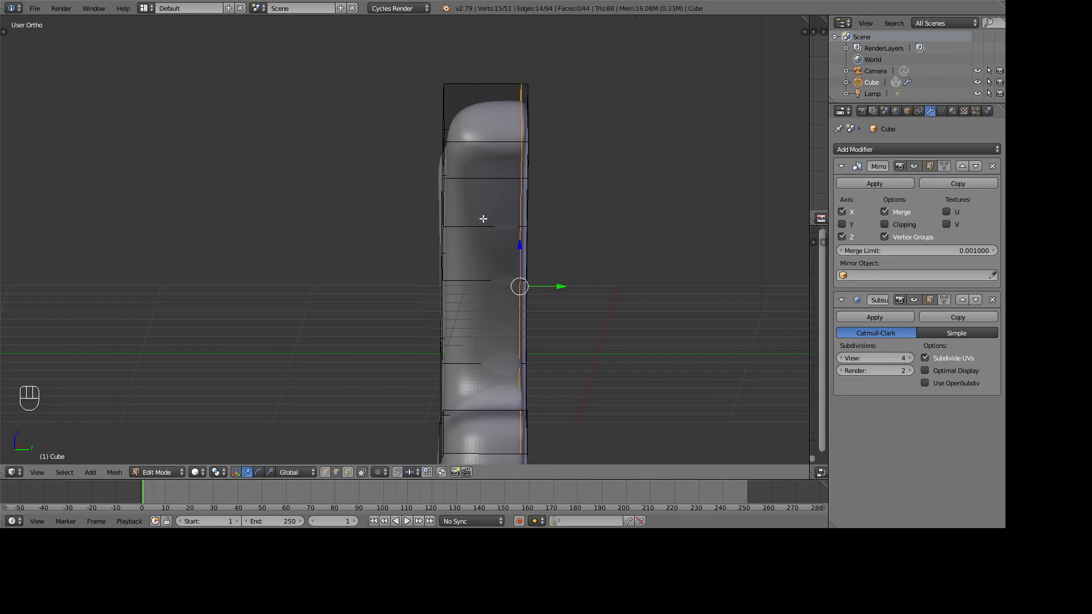
{"action": "key", "text": "ctrl+r"}
{"action": "left_click", "coordinate": [483, 162]}
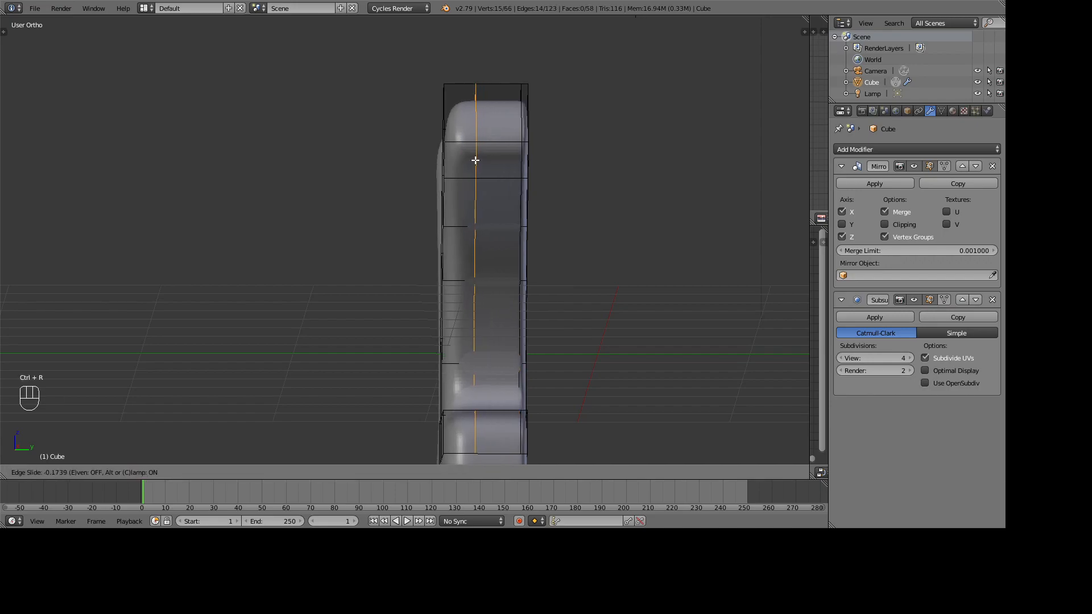
{"action": "left_click", "coordinate": [448, 157]}
Step: Inspect the sharpened front and back edges and check the arms' outline against the reference image
{"action": "middle_click_drag", "start_coordinate": [398, 194], "coordinate": [547, 218]}
{"action": "scroll", "coordinate": [546, 219], "scroll_direction": "down", "scroll_amount": 5}
{"action": "middle_click_drag", "start_coordinate": [497, 269], "coordinate": [471, 265]}
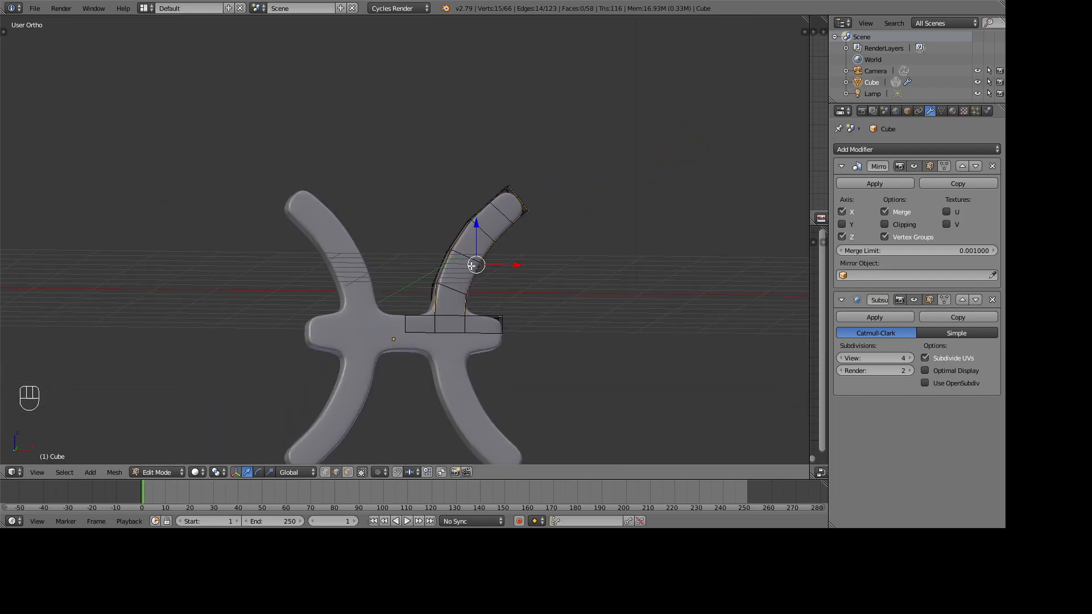
{"action": "key", "text": "KP_1"}
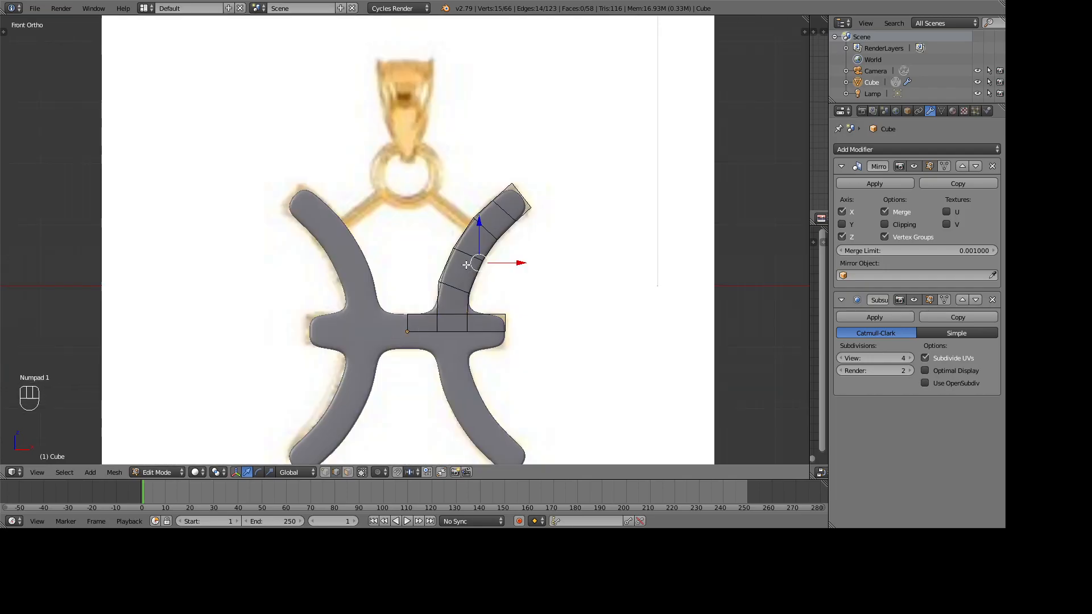
{"action": "scroll", "coordinate": [484, 240], "scroll_direction": "down", "scroll_amount": 3}
{"action": "middle_click_drag", "start_coordinate": [460, 363], "coordinate": [502, 220], "text": "shift"}
{"action": "scroll", "coordinate": [503, 220], "scroll_direction": "up", "scroll_amount": 6}
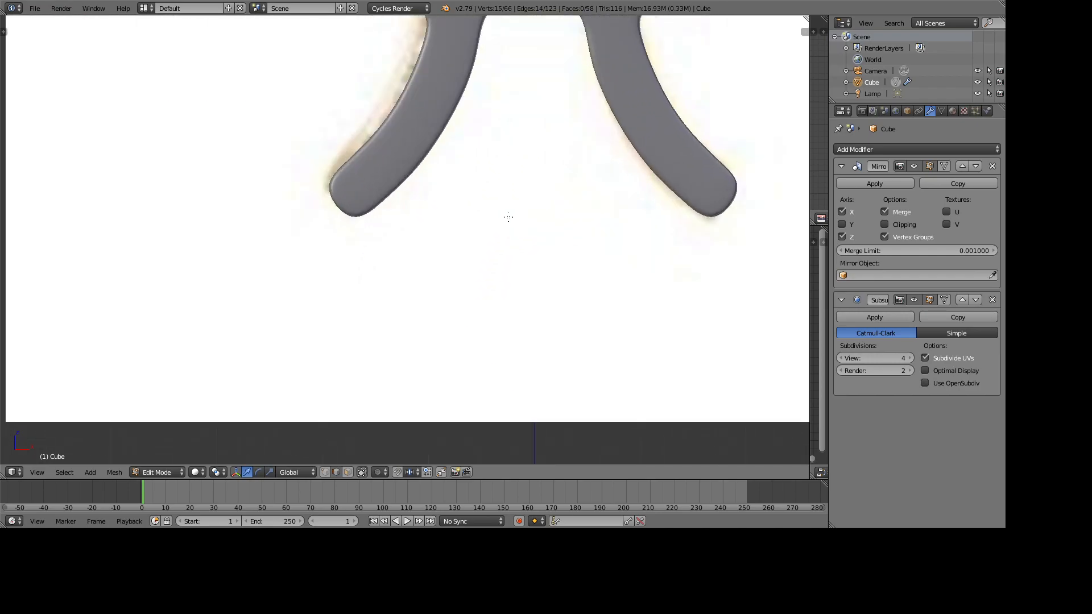
{"action": "middle_click_drag", "start_coordinate": [582, 145], "coordinate": [479, 322], "text": "shift"}
{"action": "middle_click_drag", "start_coordinate": [540, 166], "coordinate": [529, 310], "text": "shift"}
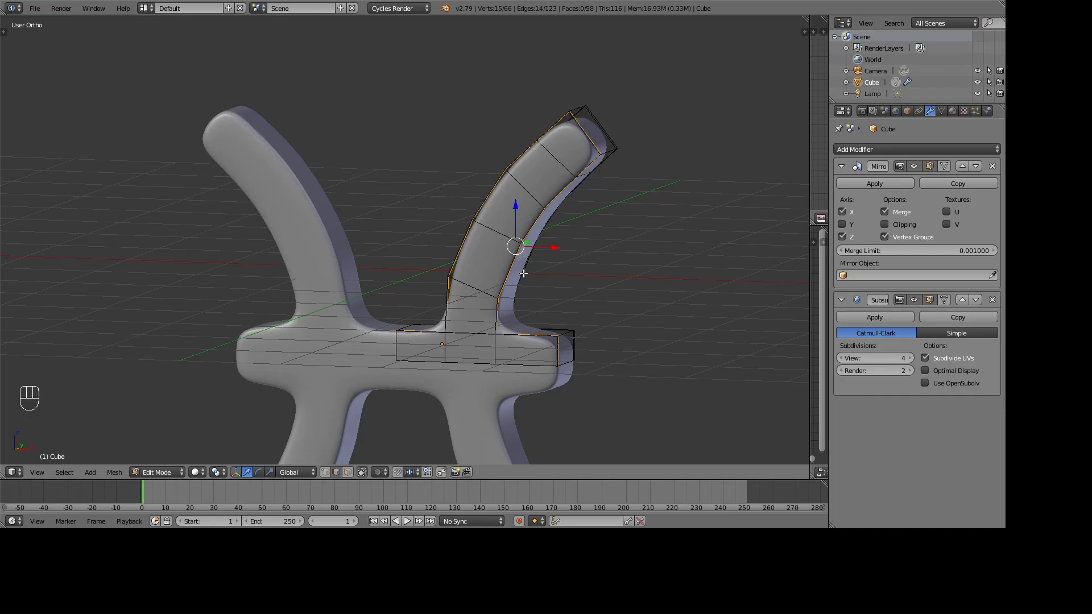
Step: Add a vertical loop cut across the crossbar close to its outer end to square off the tip
{"action": "key", "text": "KP_1"}
{"action": "middle_click_drag", "start_coordinate": [543, 353], "coordinate": [560, 265], "text": "shift"}
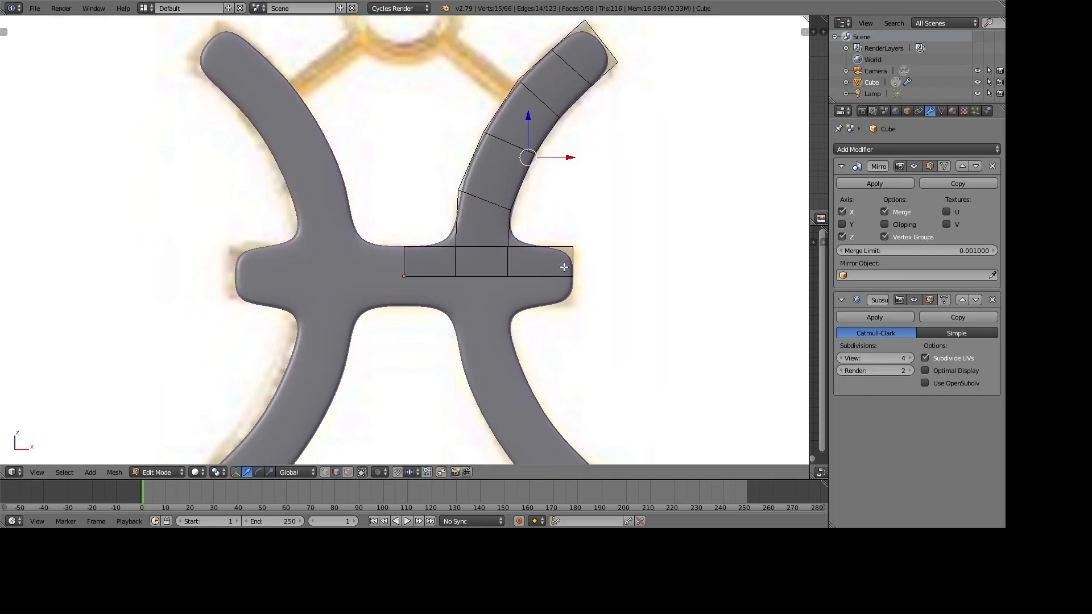
{"action": "scroll", "coordinate": [563, 280], "scroll_direction": "up", "scroll_amount": 2}
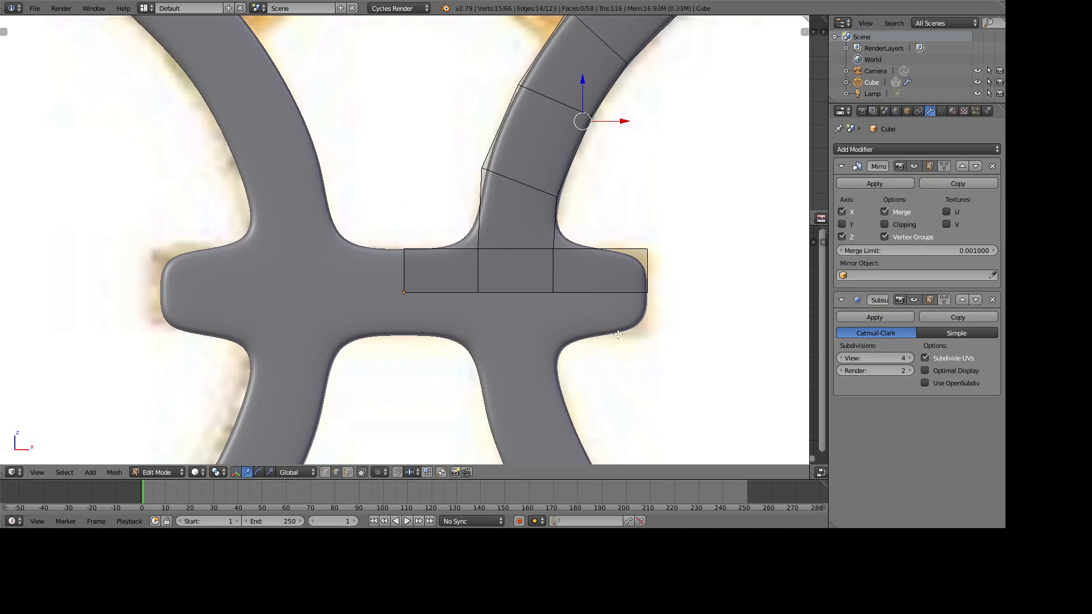
{"action": "key", "text": "ctrl+r"}
{"action": "left_click", "coordinate": [624, 275]}
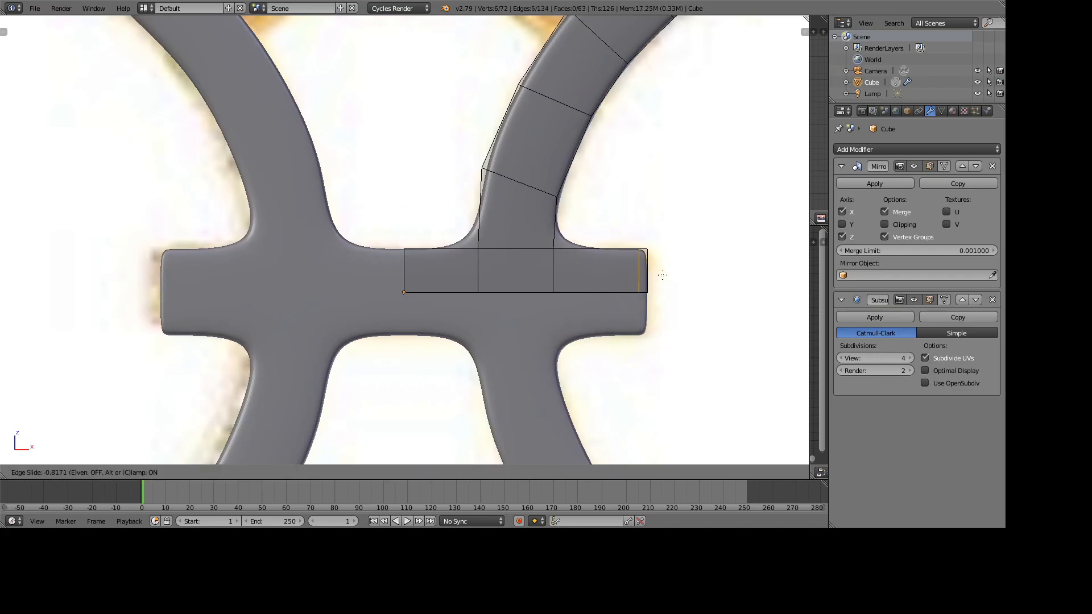
{"action": "left_click", "coordinate": [664, 276]}
Step: Add two vertical loop cuts across the crossbar, one tight against each side of the curved arm
{"action": "key", "text": "ctrl+r"}
{"action": "left_click", "coordinate": [609, 288]}
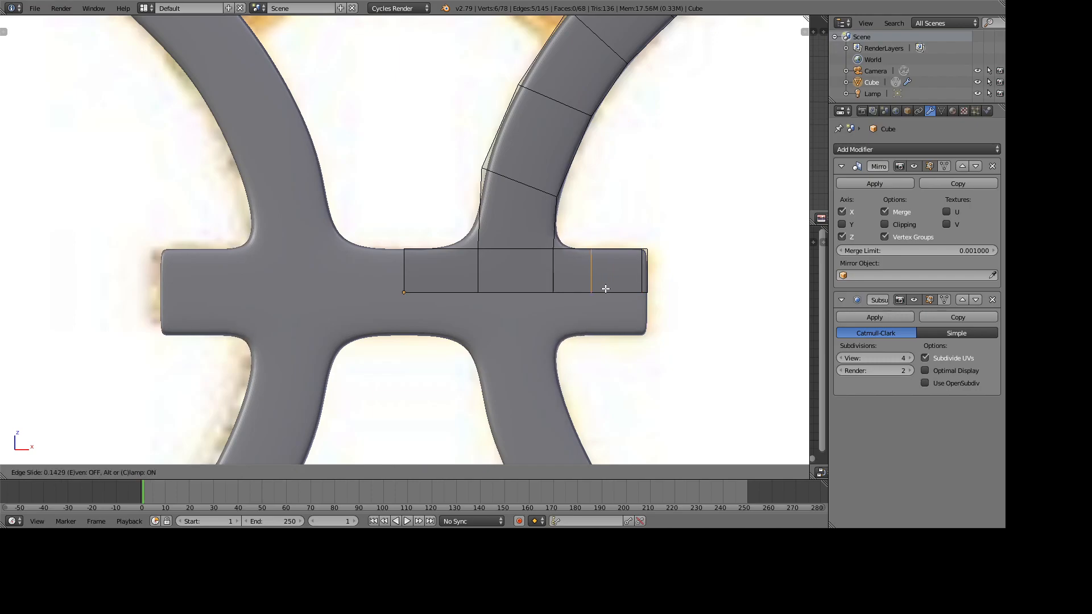
{"action": "left_click", "coordinate": [574, 298]}
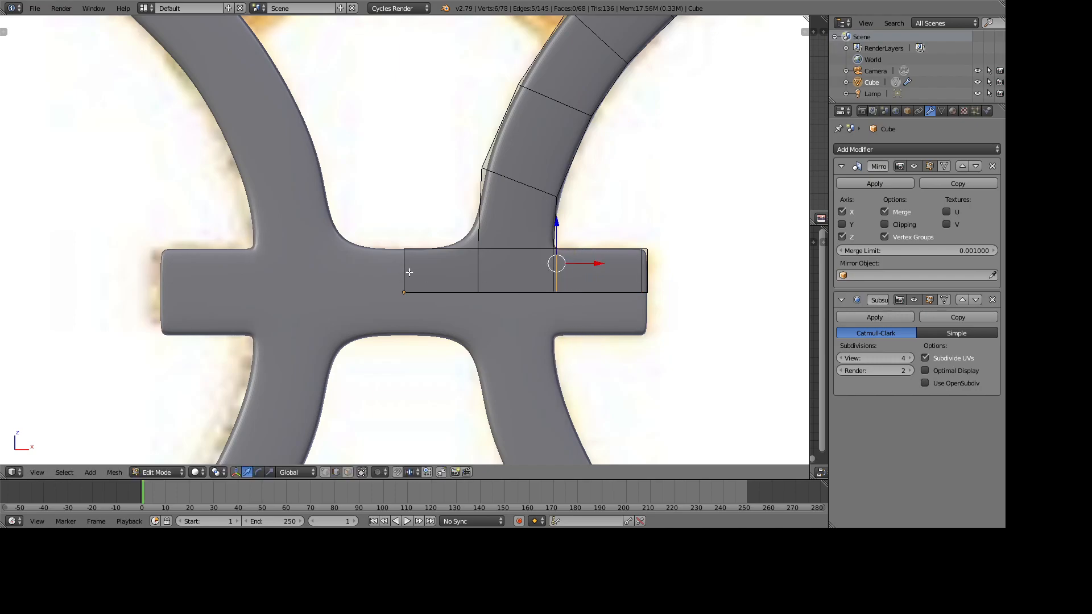
{"action": "key", "text": "ctrl+r"}
{"action": "left_click", "coordinate": [417, 252]}
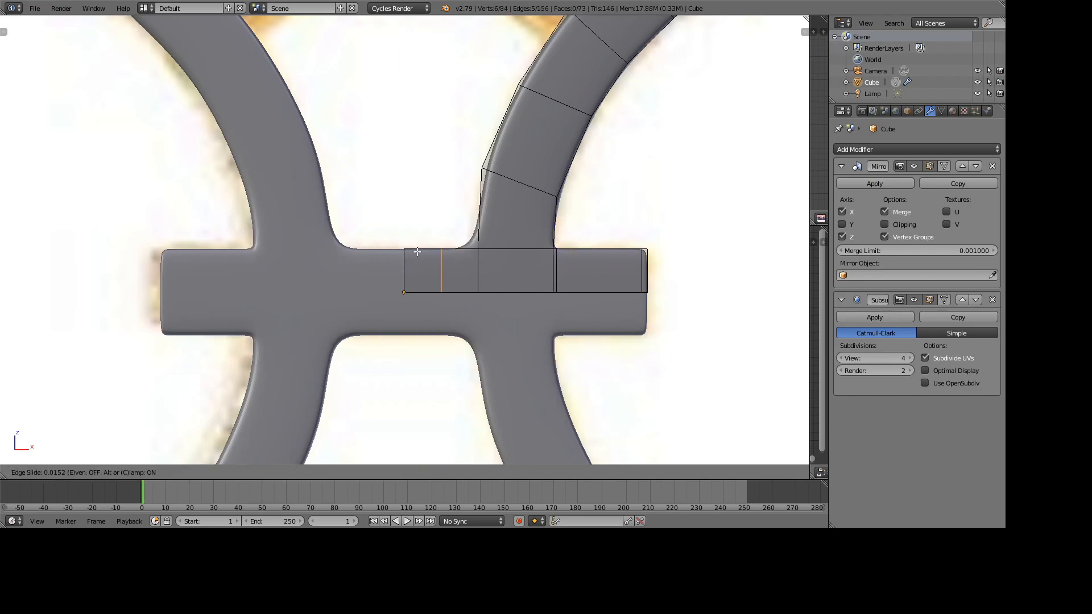
{"action": "left_click", "coordinate": [451, 255]}
Step: Add a horizontal loop cut along the crossbar, slid by about -0.51 towards its upper edge
{"action": "middle_click_drag", "start_coordinate": [452, 256], "coordinate": [656, 295]}
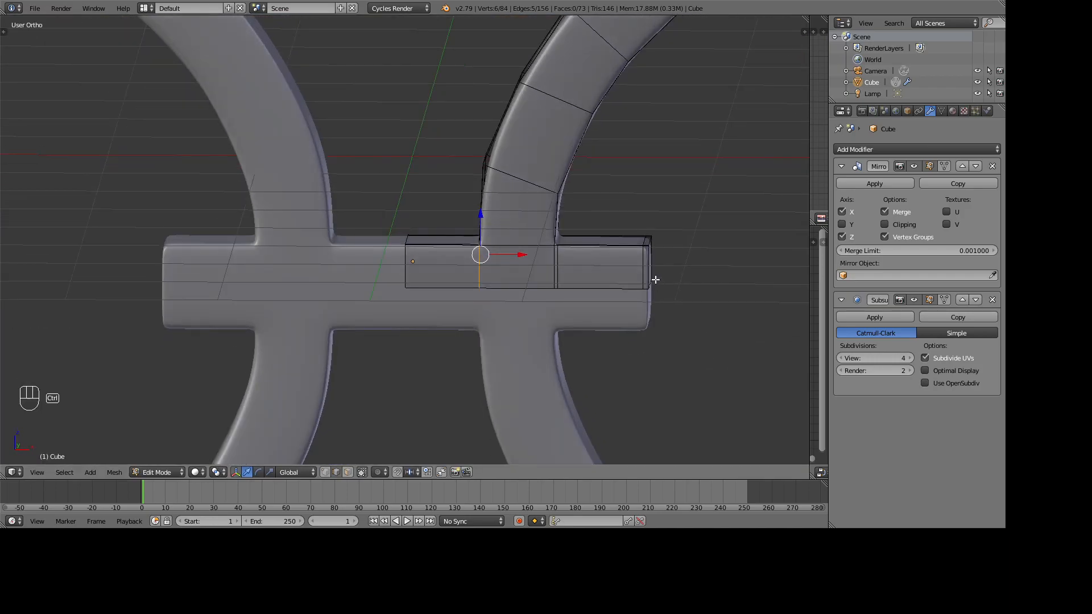
{"action": "key", "text": "ctrl+r"}
{"action": "left_click", "coordinate": [656, 278]}
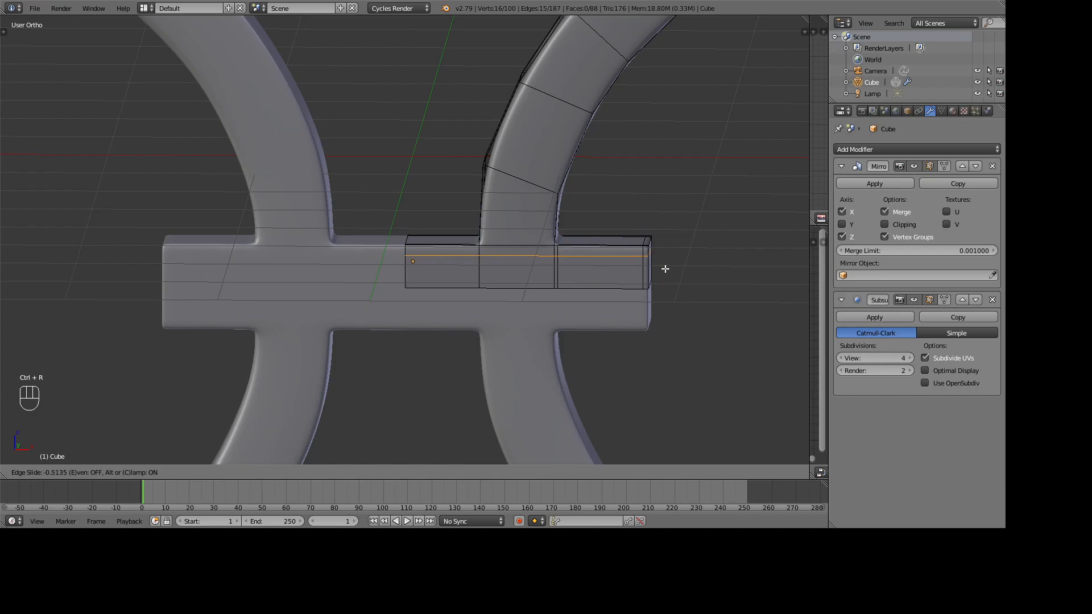
{"action": "left_click", "coordinate": [666, 269]}
{"action": "middle_click_drag", "start_coordinate": [658, 268], "coordinate": [631, 265]}
{"action": "middle_click_drag", "start_coordinate": [475, 279], "coordinate": [571, 304]}
{"action": "scroll", "coordinate": [428, 260], "scroll_direction": "up", "scroll_amount": 3}
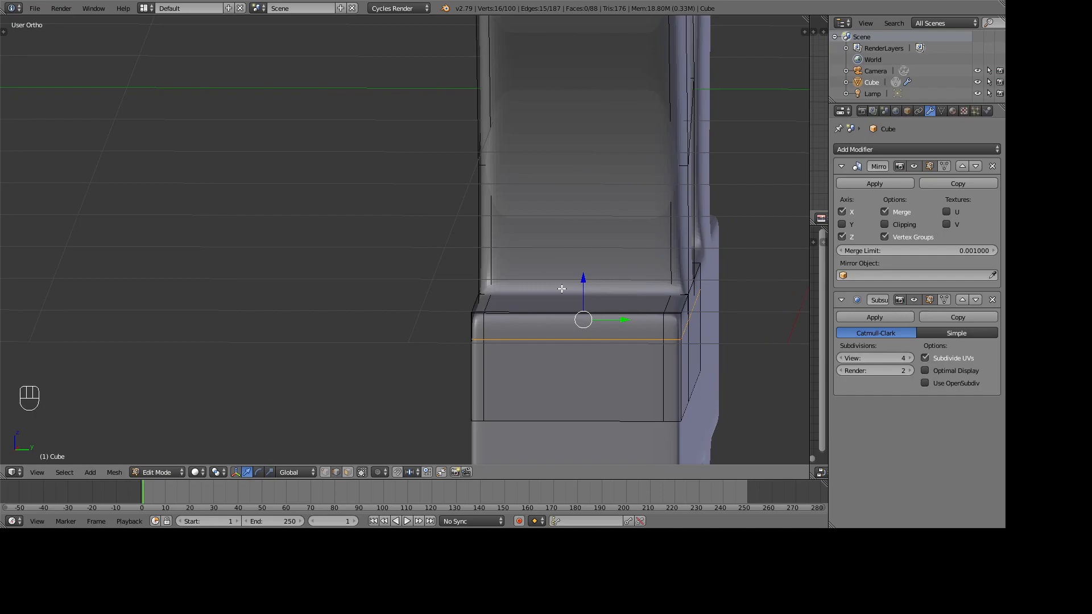
{"action": "middle_click_drag", "start_coordinate": [684, 331], "coordinate": [594, 302]}
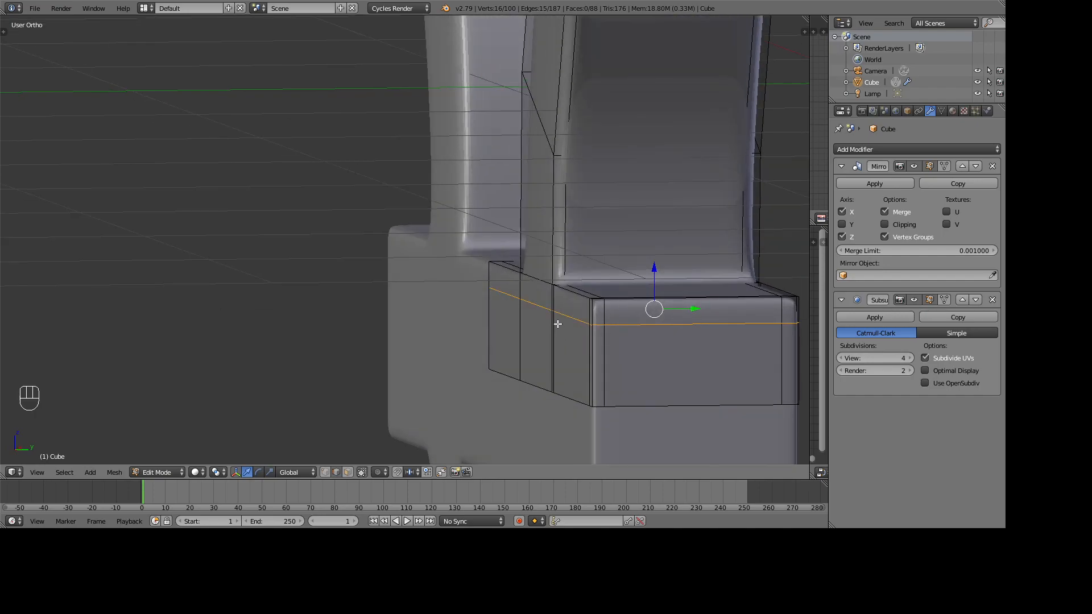
{"action": "middle_click_drag", "start_coordinate": [654, 307], "coordinate": [638, 303]}
{"action": "left_click_drag", "start_coordinate": [621, 267], "coordinate": [689, 59]}
{"action": "middle_click_drag", "start_coordinate": [690, 59], "coordinate": [718, 207]}
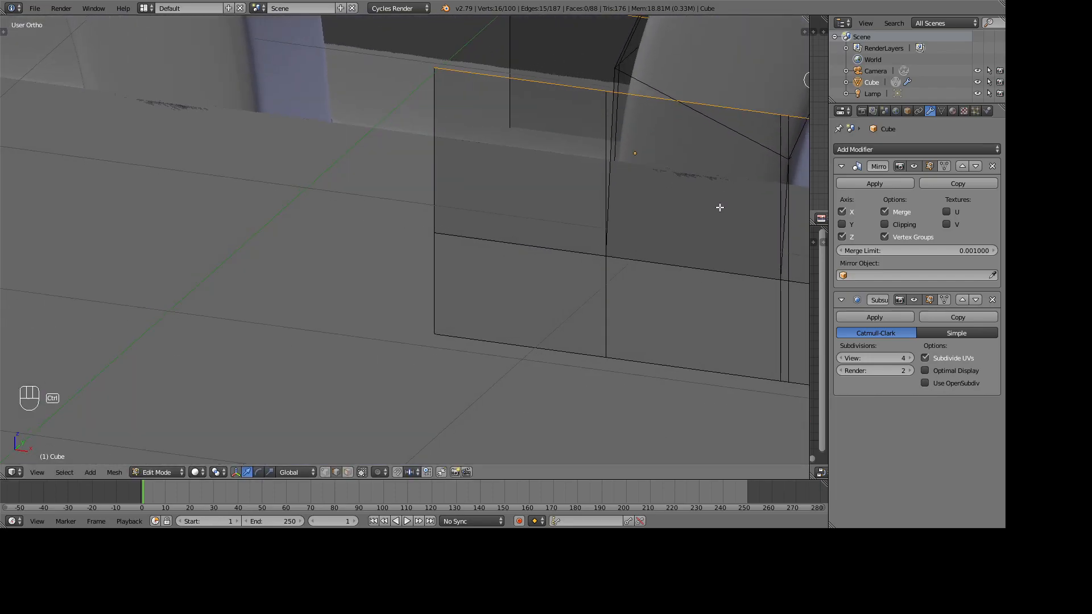
{"action": "key", "text": "ctrl+z"}
Step: Raise the crossbar's selected horizontal edge loop slightly closer to its upper edge
{"action": "middle_click_drag", "start_coordinate": [715, 225], "coordinate": [674, 259]}
{"action": "left_click_drag", "start_coordinate": [672, 256], "coordinate": [672, 253]}
{"action": "scroll", "coordinate": [591, 324], "scroll_direction": "down", "scroll_amount": 4}
{"action": "middle_click_drag", "start_coordinate": [580, 324], "coordinate": [643, 322]}
{"action": "scroll", "coordinate": [643, 322], "scroll_direction": "down", "scroll_amount": 4}
{"action": "middle_click_drag", "start_coordinate": [503, 321], "coordinate": [575, 334]}
Step: Add a loop cut across the curved arm, slid by about -0.49 towards its outer end to square off the tip
{"action": "scroll", "coordinate": [574, 334], "scroll_direction": "up", "scroll_amount": 3}
{"action": "middle_click_drag", "start_coordinate": [518, 249], "coordinate": [603, 206], "text": "shift"}
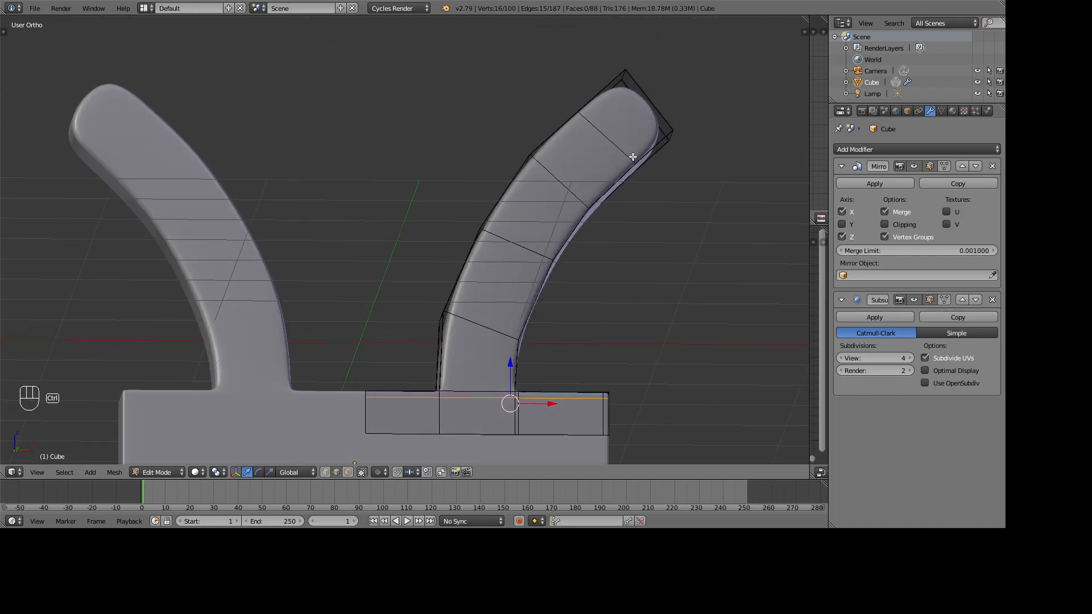
{"action": "key", "text": "ctrl+r"}
{"action": "left_click", "coordinate": [653, 156]}
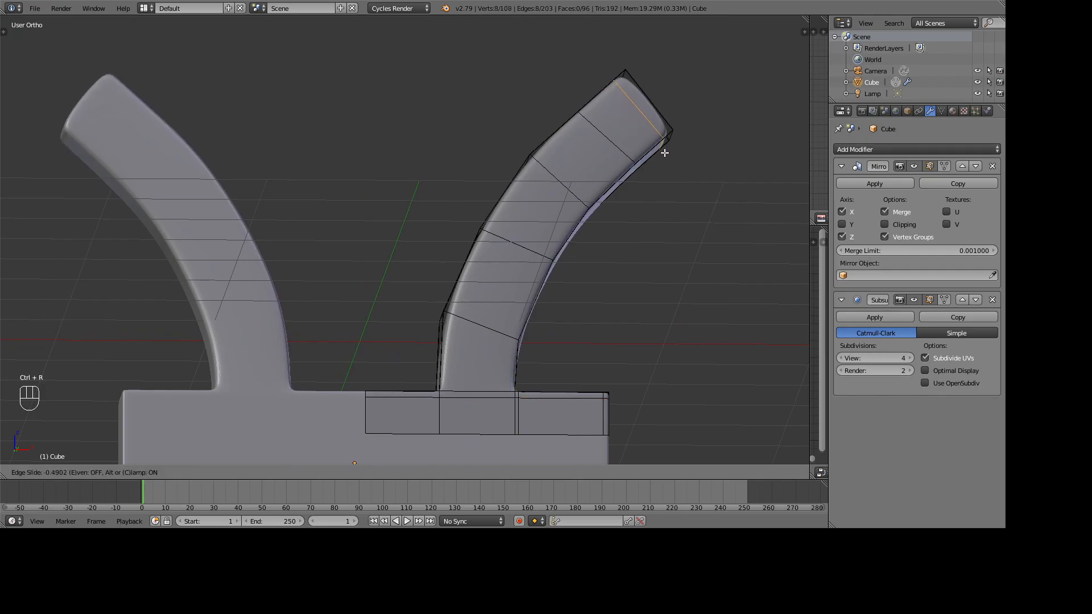
{"action": "left_click", "coordinate": [665, 152]}
Step: Inspect the squared arm tips and compare the pendant's outline with the reference image from the front
{"action": "scroll", "coordinate": [497, 270], "scroll_direction": "down", "scroll_amount": 5}
{"action": "middle_click_drag", "start_coordinate": [497, 271], "coordinate": [399, 288]}
{"action": "middle_click_drag", "start_coordinate": [380, 286], "coordinate": [410, 281]}
{"action": "key", "text": "KP_1"}
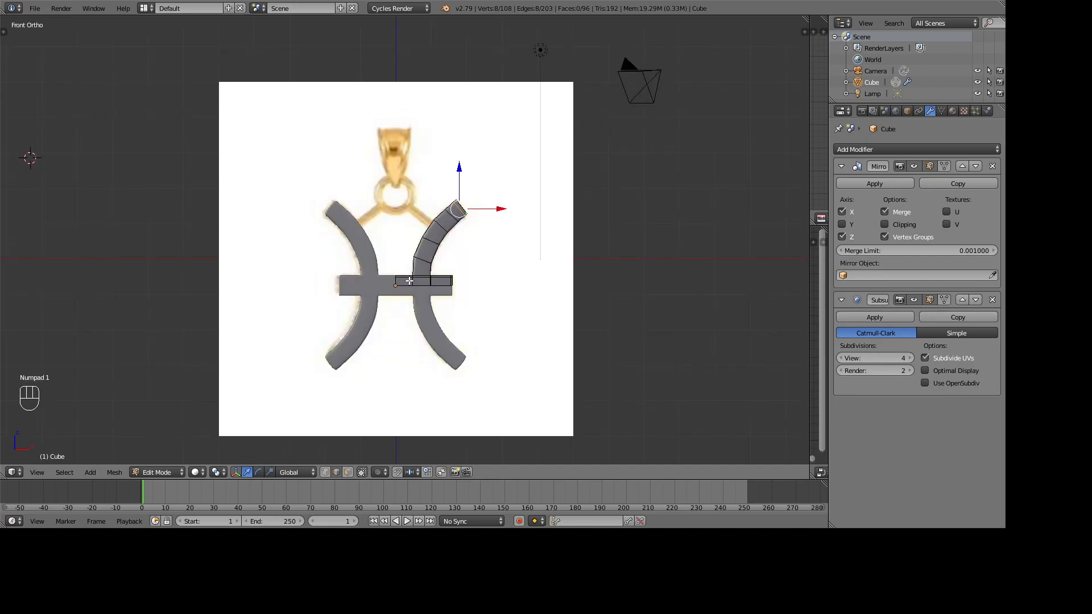
{"action": "scroll", "coordinate": [341, 313], "scroll_direction": "up", "scroll_amount": 3}
{"action": "middle_click_drag", "start_coordinate": [432, 259], "coordinate": [444, 253]}
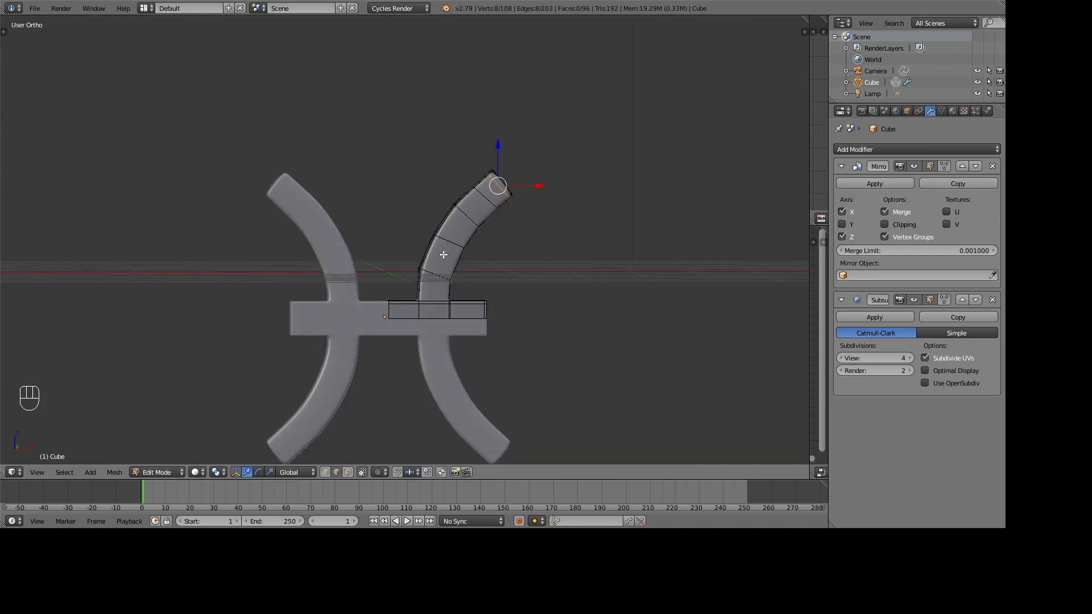
{"action": "key", "text": "KP_1"}
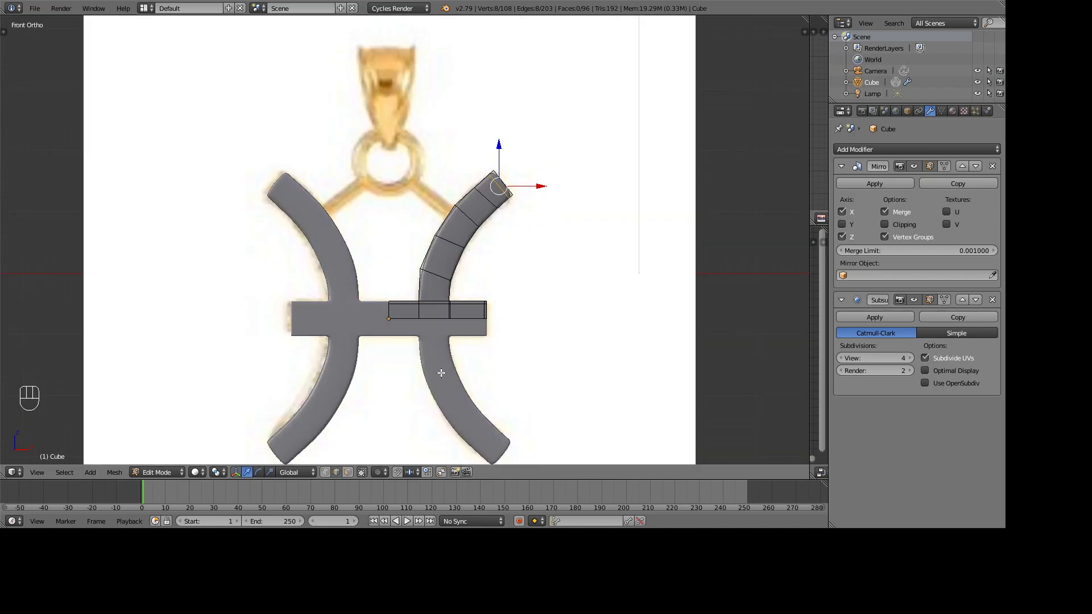
{"action": "middle_click_drag", "start_coordinate": [437, 380], "coordinate": [442, 331], "text": "shift"}
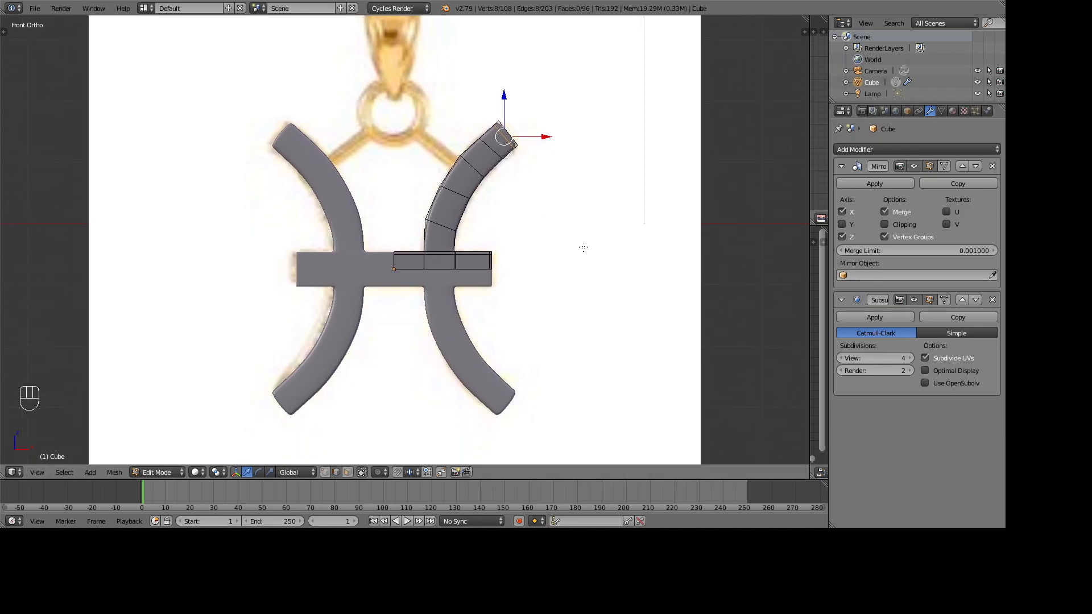
{"action": "middle_click_drag", "start_coordinate": [367, 385], "coordinate": [425, 382]}
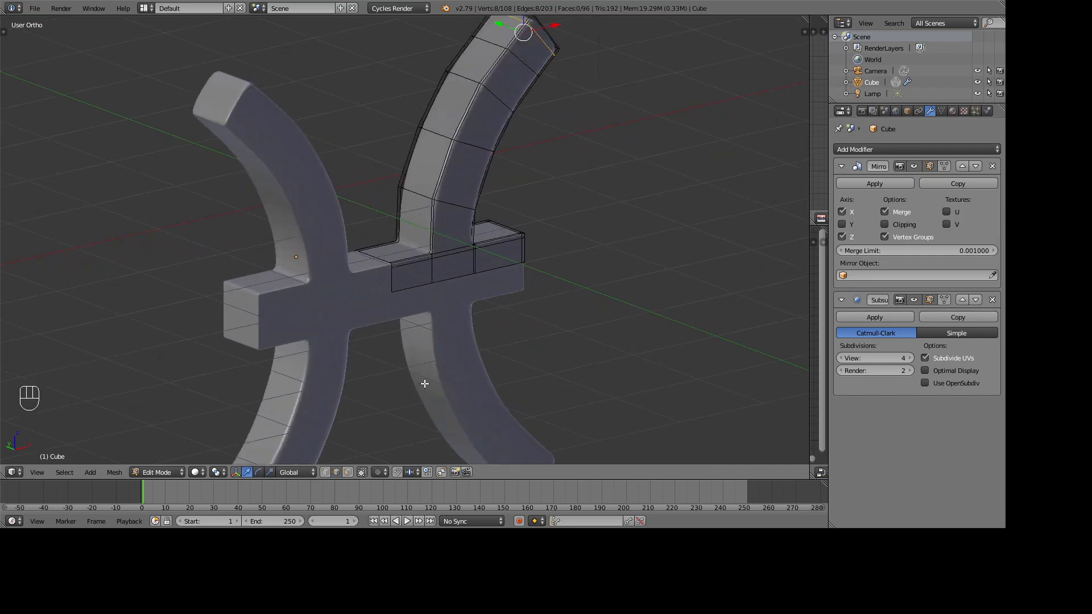
Step: Add a centred loop cut across the curved arm just below where the reference's diagonal strut meets it
{"action": "scroll", "coordinate": [424, 385], "scroll_direction": "up", "scroll_amount": 5}
{"action": "middle_click_drag", "start_coordinate": [401, 166], "coordinate": [364, 264], "text": "shift"}
{"action": "key", "text": "KP_1"}
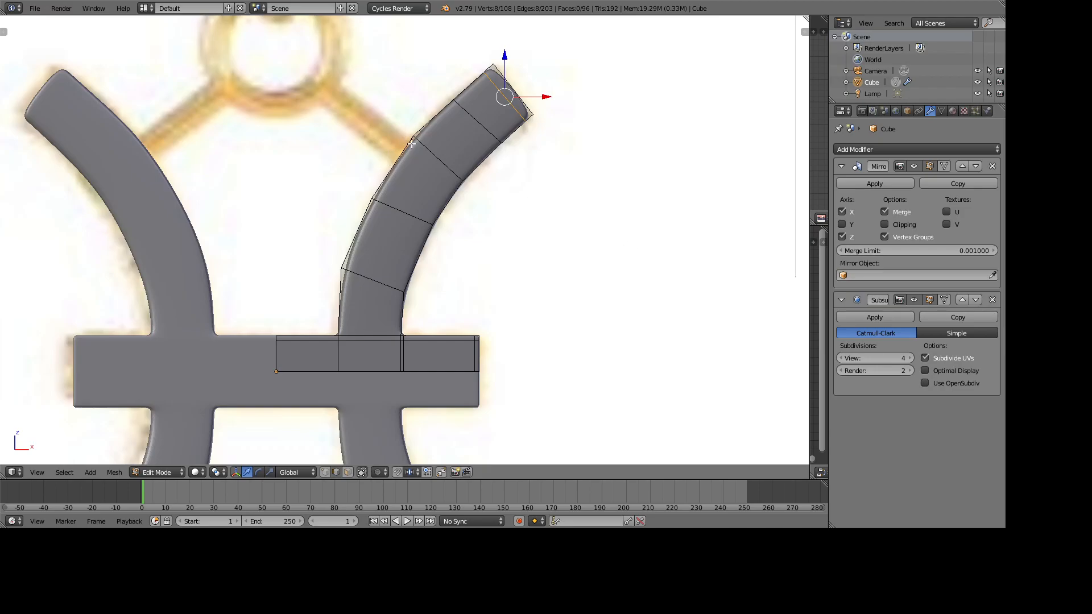
{"action": "key", "text": "ctrl+r"}
{"action": "left_click", "coordinate": [419, 180]}
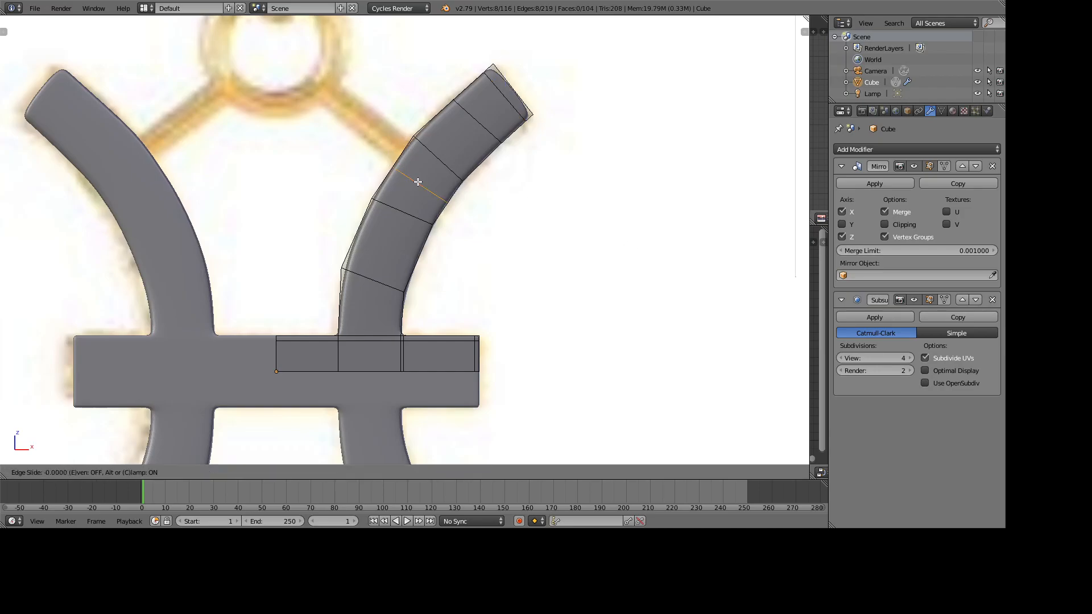
{"action": "right_click", "coordinate": [421, 179]}
Step: Add two lengthwise loop cuts along the arm's inner side, dividing it into three strips of faces
{"action": "middle_click_drag", "start_coordinate": [419, 178], "coordinate": [424, 186]}
{"action": "key", "text": "ctrl+r"}
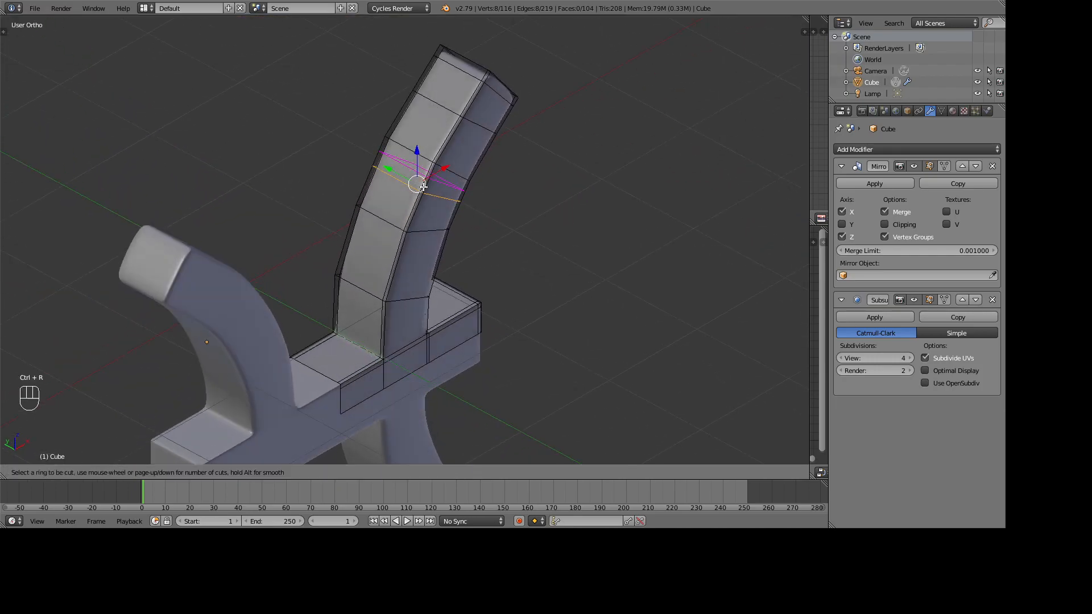
{"action": "left_click", "coordinate": [409, 189]}
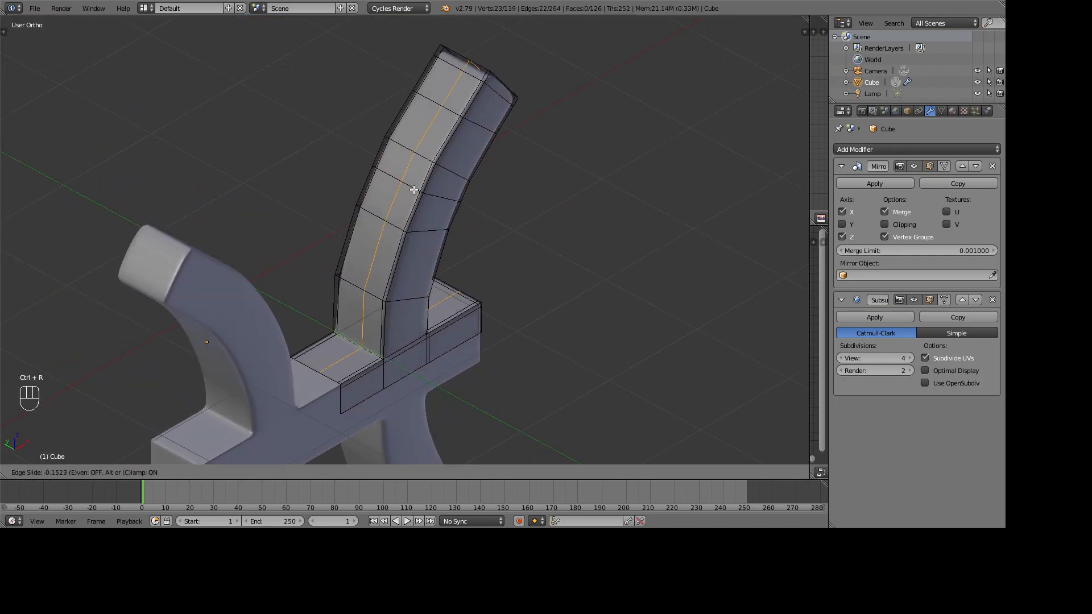
{"action": "left_click", "coordinate": [408, 190]}
{"action": "key", "text": "ctrl+r"}
{"action": "left_click", "coordinate": [397, 185]}
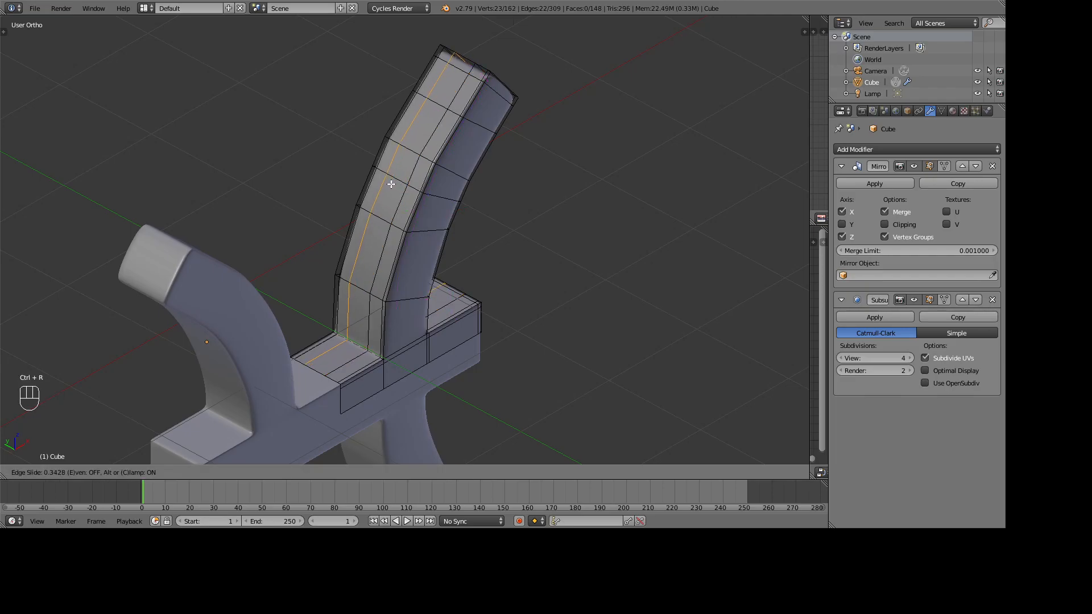
{"action": "left_click", "coordinate": [391, 183]}
Step: Extrude the middle face on the arm's inner side diagonally up to the ring in the reference image
{"action": "key", "text": "a"}
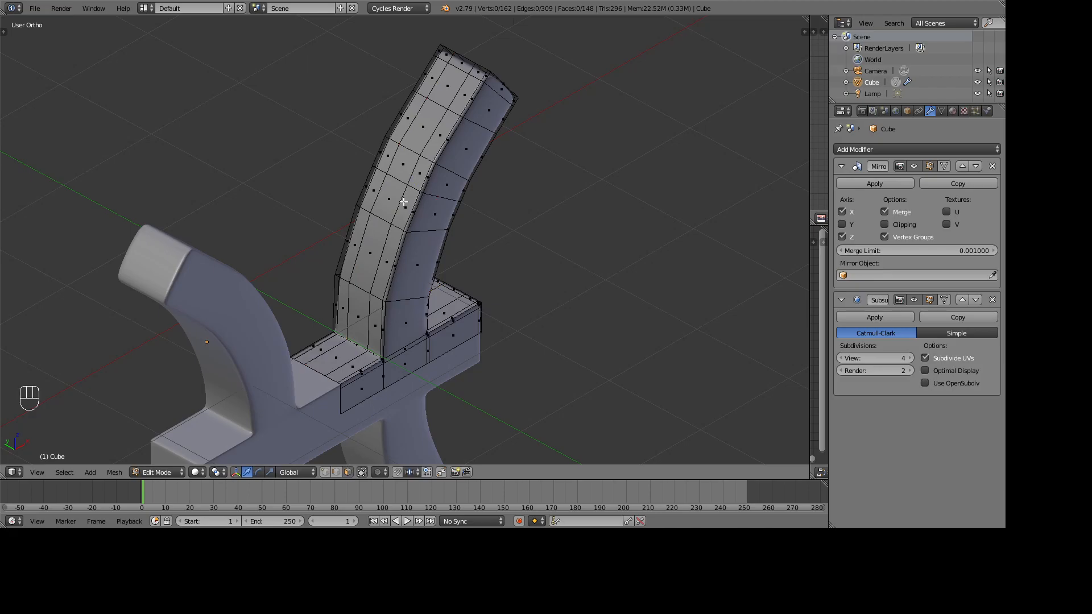
{"action": "right_click", "coordinate": [402, 175]}
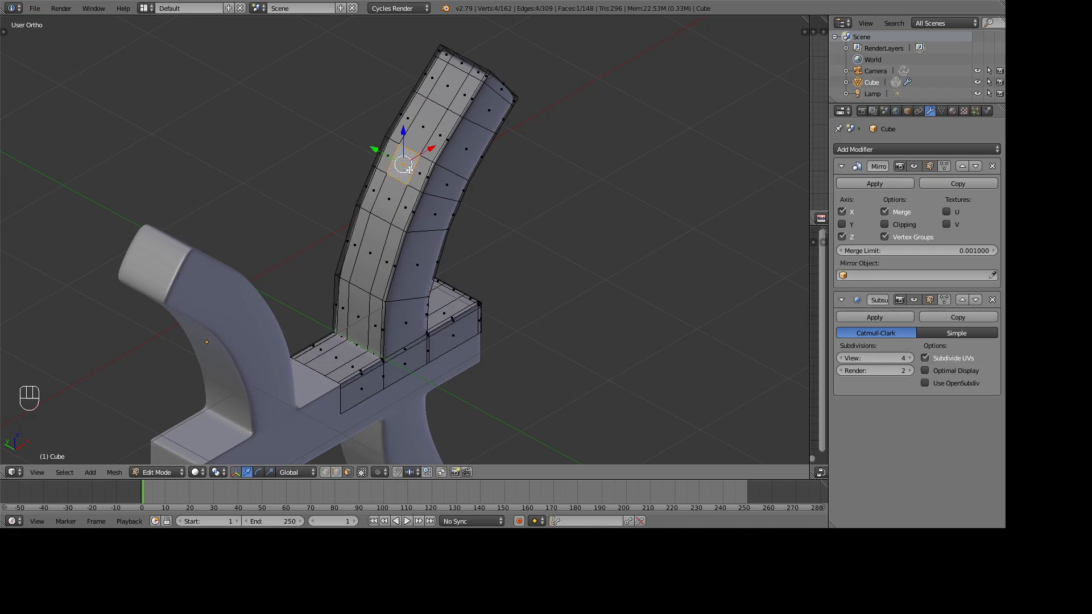
{"action": "key", "text": "KP_1"}
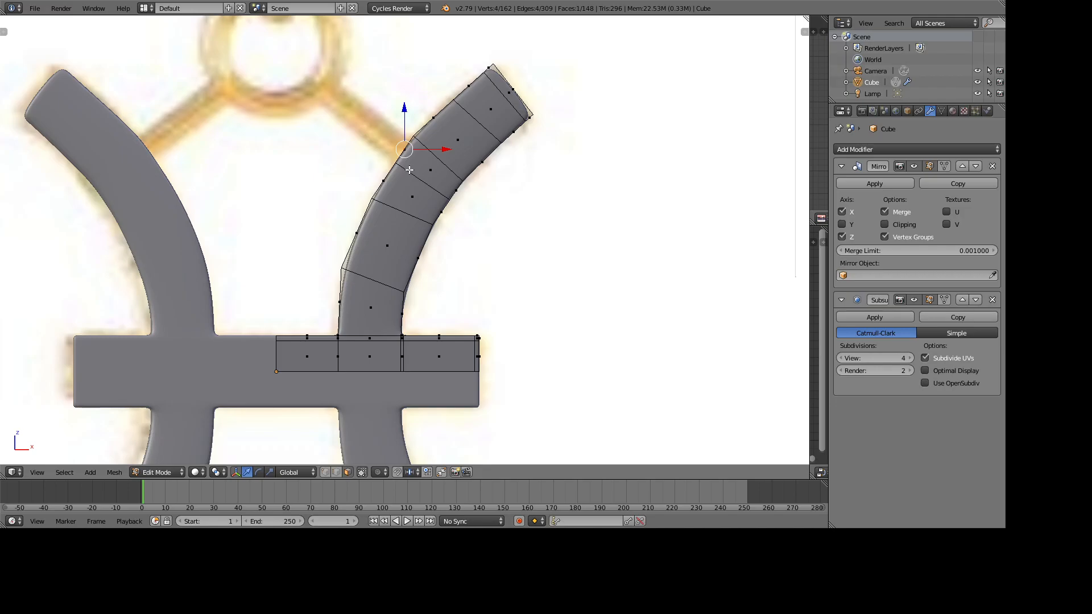
{"action": "mouse_move", "coordinate": [409, 169]}
{"action": "middle_mouse_down"}
{"action": "mouse_move", "coordinate": [444, 196]}
{"action": "mouse_move", "coordinate": [400, 188]}
{"action": "middle_mouse_up"}
{"action": "key", "text": "KP_1"}
{"action": "key", "text": "e"}
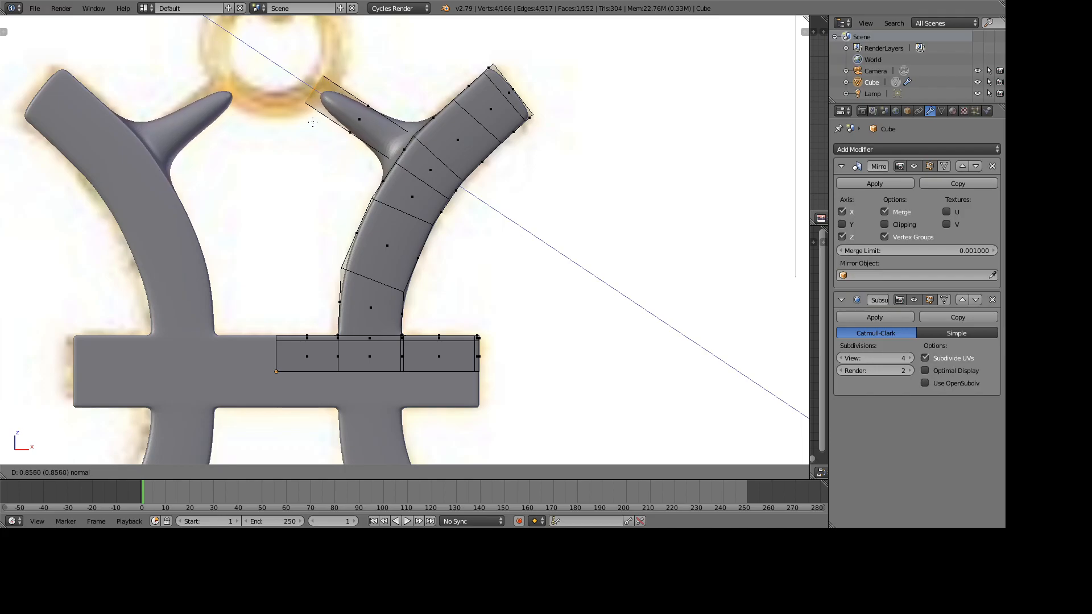
{"action": "left_click", "coordinate": [296, 105]}
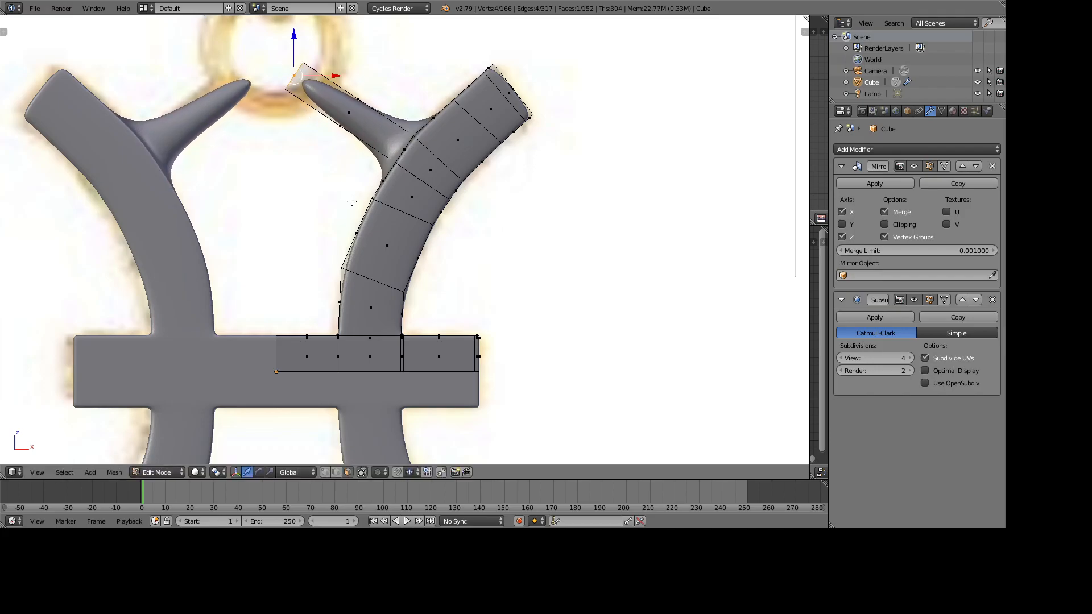
Step: Add a loop cut across the new strut and slide it down against the curved arm
{"action": "key", "text": "ctrl+r"}
{"action": "left_click", "coordinate": [383, 142]}
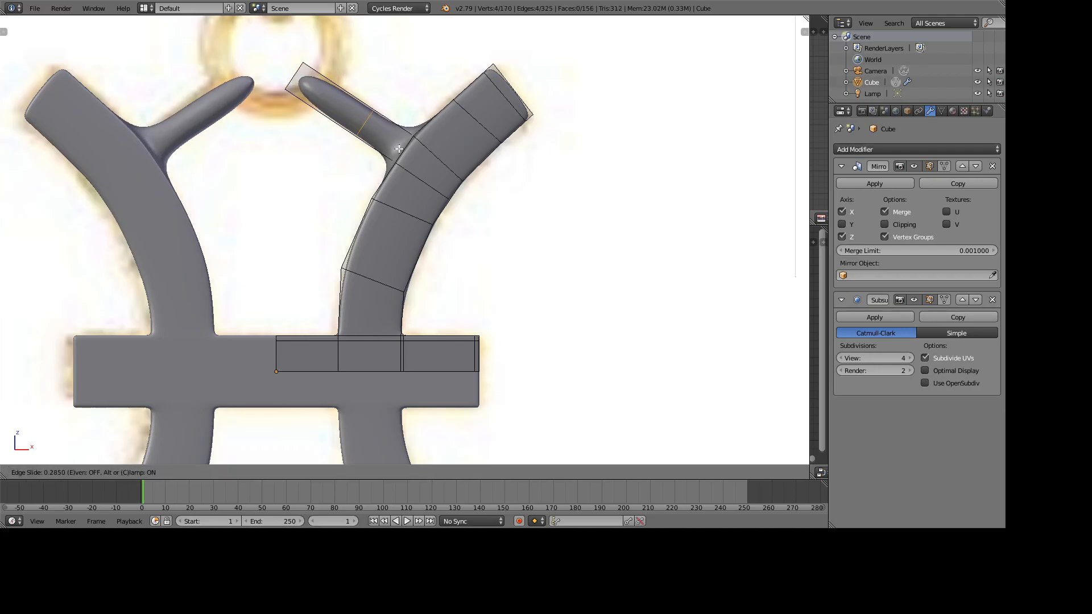
{"action": "left_click", "coordinate": [440, 174]}
Step: Compare the new diagonal struts with the reference pendant and its ring in front view
{"action": "scroll", "coordinate": [405, 176], "scroll_direction": "down", "scroll_amount": 6}
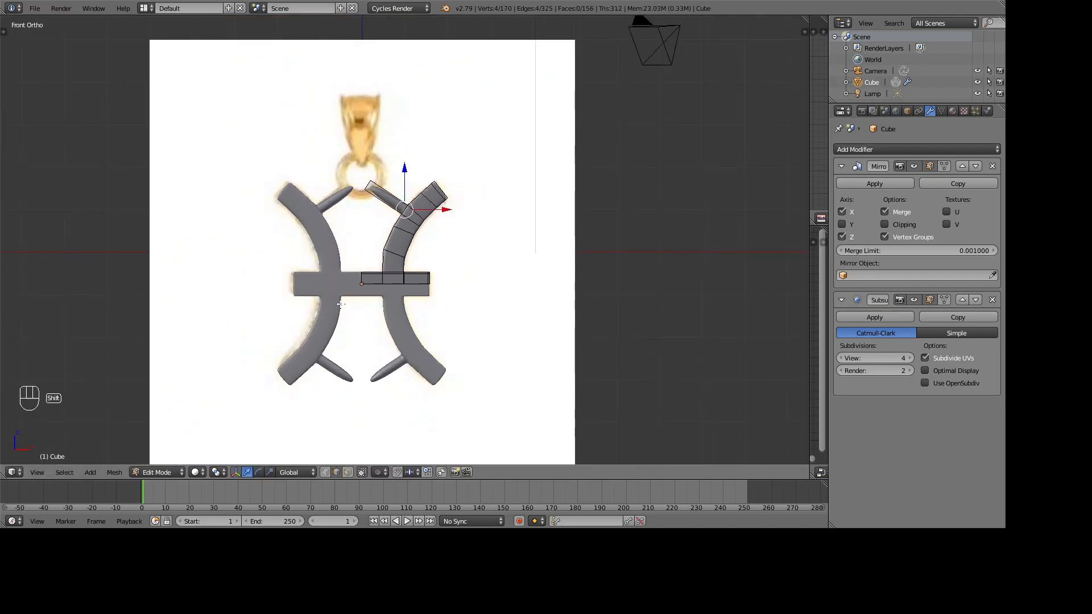
{"action": "scroll", "coordinate": [379, 234], "scroll_direction": "up", "scroll_amount": 4}
{"action": "middle_click_drag", "start_coordinate": [388, 166], "coordinate": [434, 289], "text": "shift"}
{"action": "middle_click_drag", "start_coordinate": [407, 136], "coordinate": [415, 292], "text": "shift"}
{"action": "scroll", "coordinate": [389, 232], "scroll_direction": "down", "scroll_amount": 5}
{"action": "key", "text": "KP_1"}
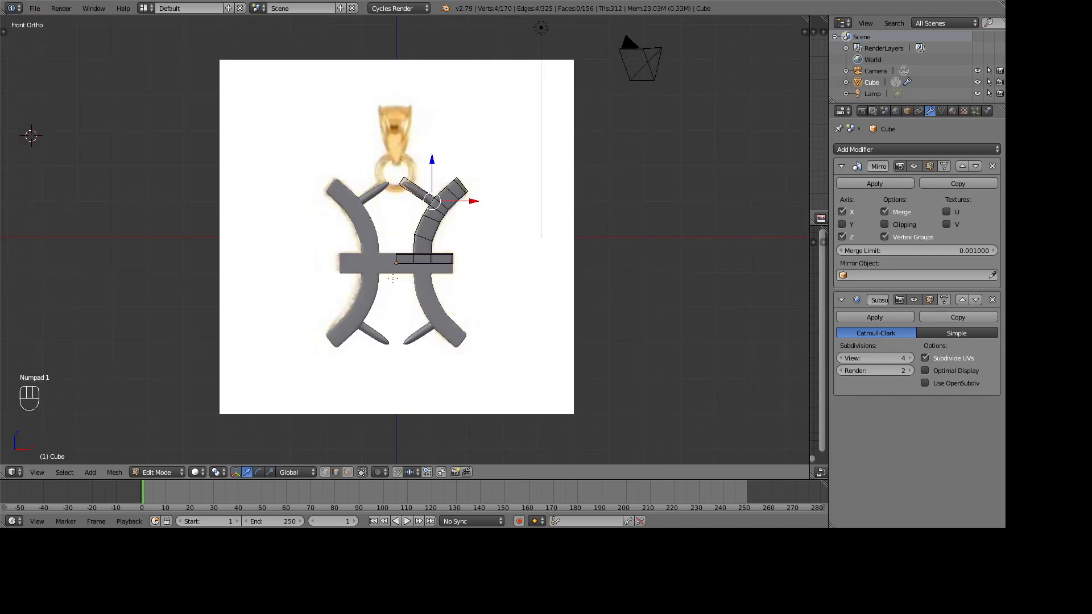
{"action": "scroll", "coordinate": [131, 312], "scroll_direction": "up", "scroll_amount": 4}
{"action": "middle_click_drag", "start_coordinate": [369, 209], "coordinate": [398, 271], "text": "shift"}
{"action": "scroll", "coordinate": [375, 250], "scroll_direction": "up", "scroll_amount": 3}
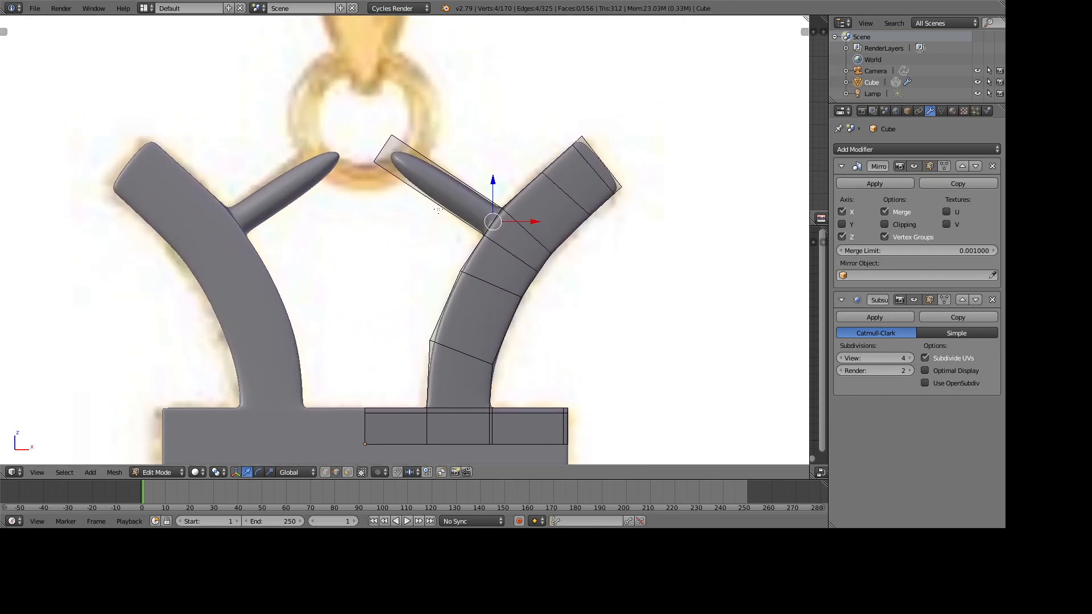
Step: Leave mesh editing and add a torus as a separate object for the pendant's ring
{"action": "key", "text": "Tab"}
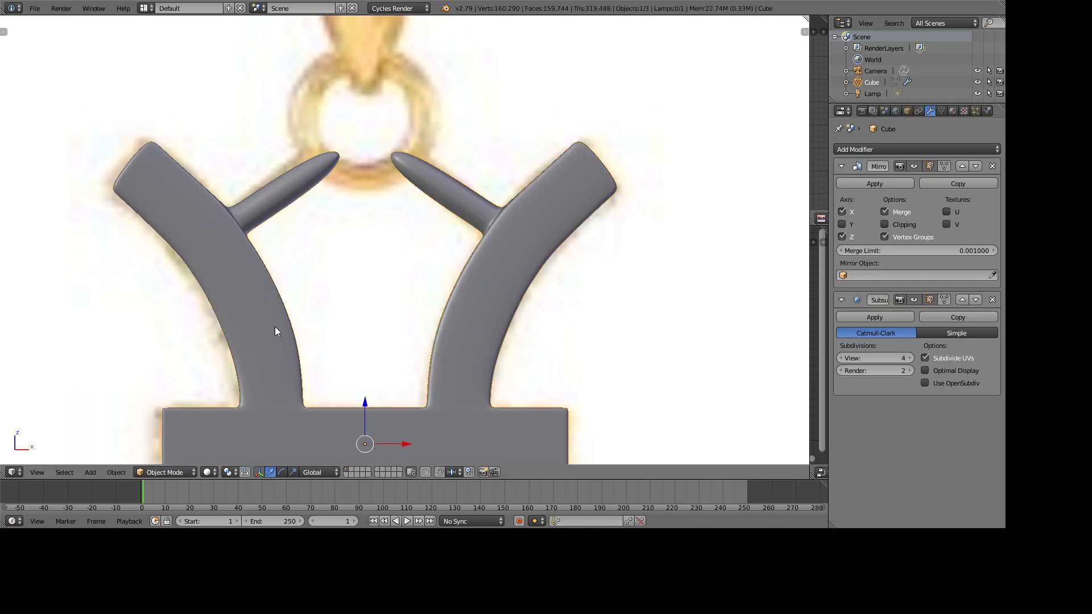
{"action": "scroll", "coordinate": [295, 331], "scroll_direction": "down", "scroll_amount": 5}
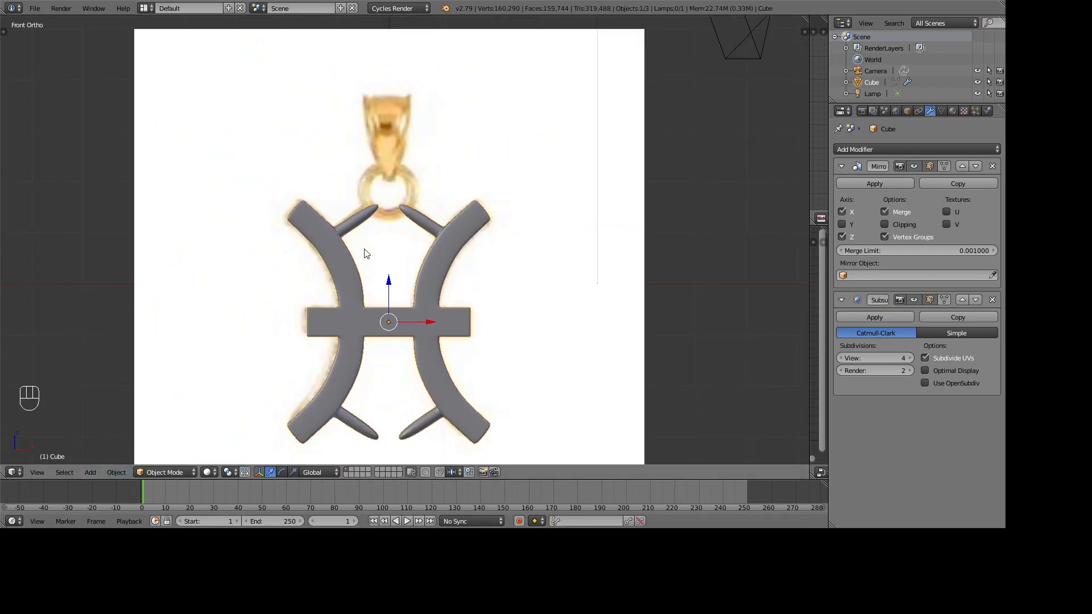
{"action": "left_click", "coordinate": [91, 473]}
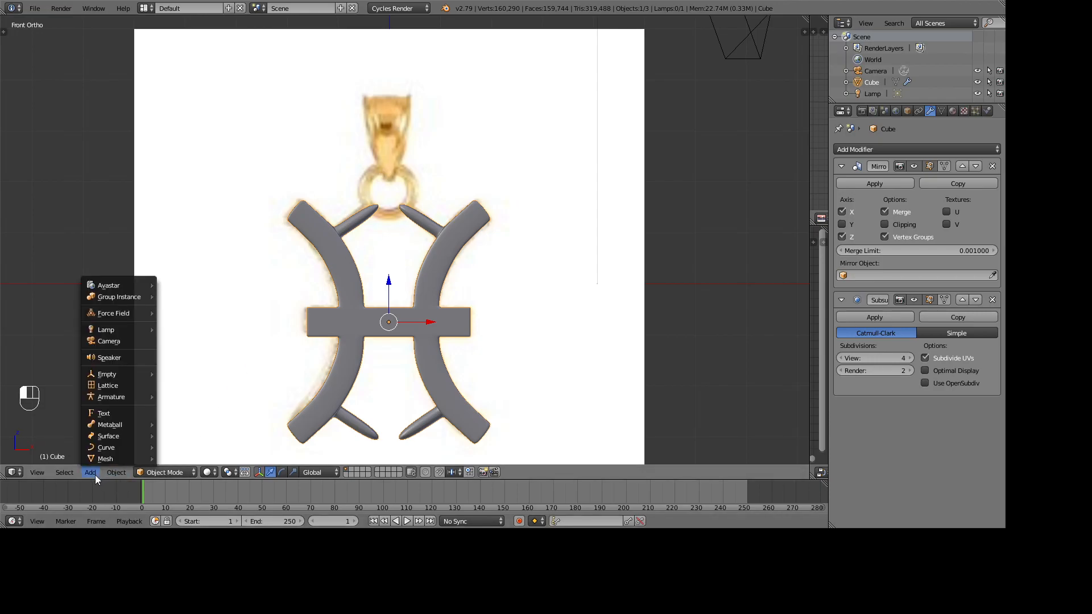
{"action": "mouse_move", "coordinate": [97, 460]}
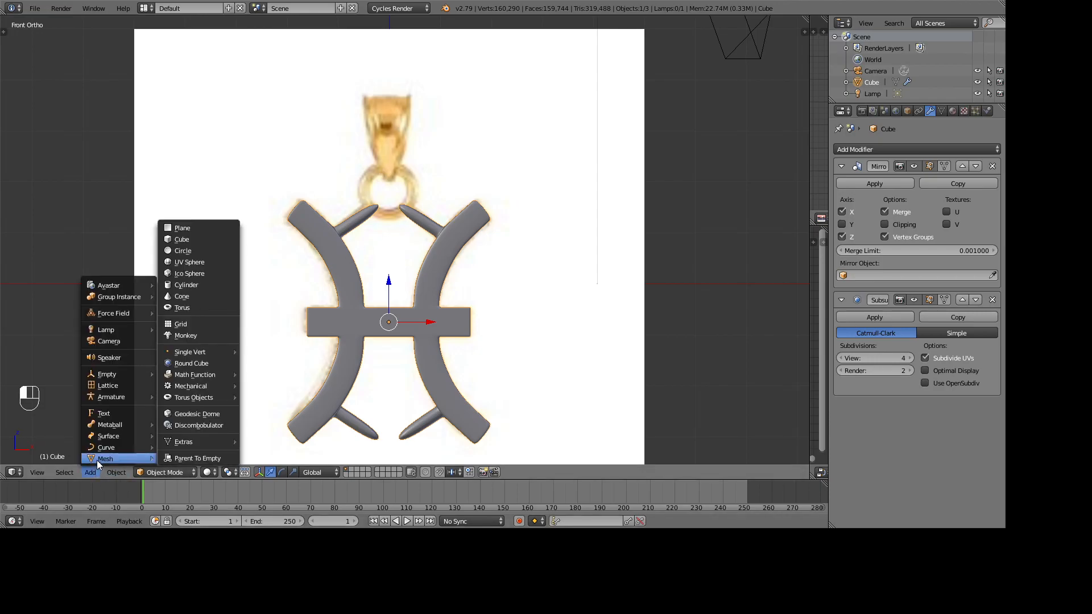
{"action": "left_click", "coordinate": [192, 307]}
{"action": "scroll", "coordinate": [407, 261], "scroll_direction": "down", "scroll_amount": 5}
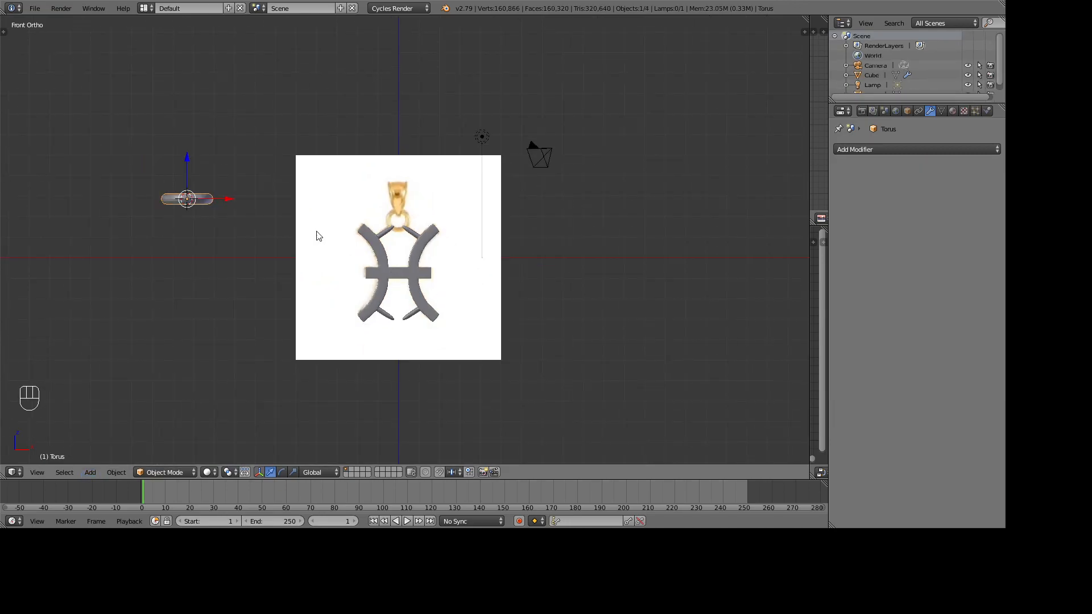
Step: Move the torus along X onto the pendant's centre line and rotate it 90° about the X axis
{"action": "left_click_drag", "start_coordinate": [226, 198], "coordinate": [426, 200]}
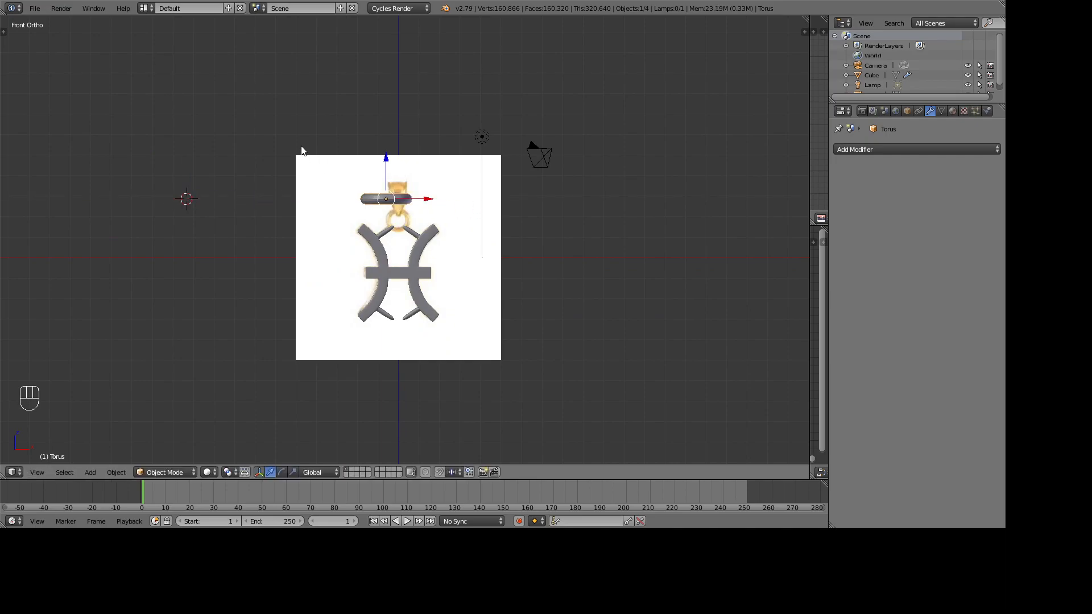
{"action": "type", "text": "rx90"}
{"action": "key", "text": "Return"}
{"action": "scroll", "coordinate": [301, 151], "scroll_direction": "up", "scroll_amount": 1}
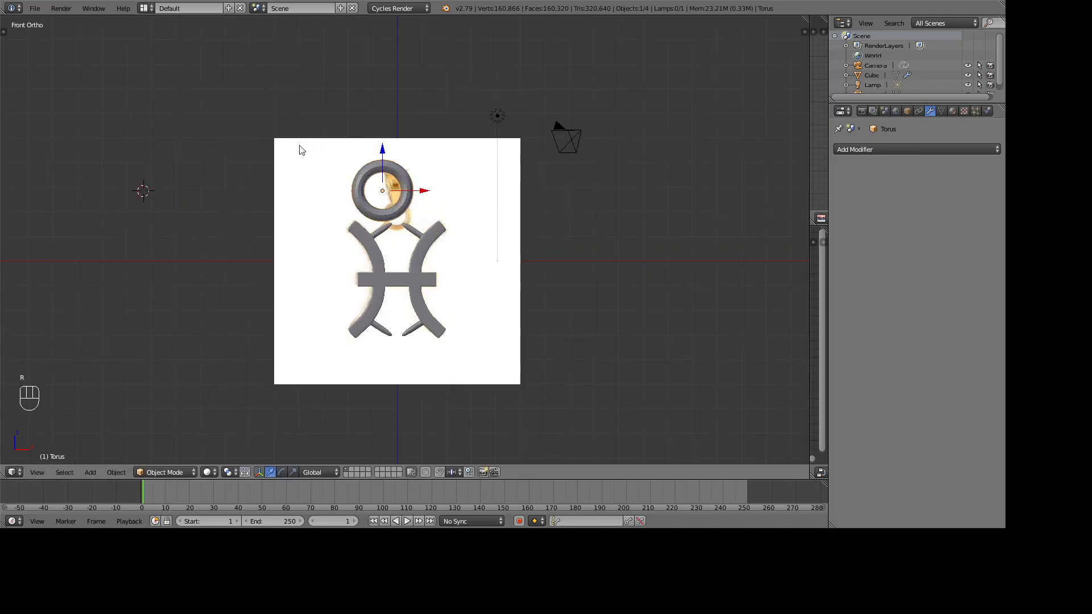
{"action": "scroll", "coordinate": [310, 208], "scroll_direction": "up", "scroll_amount": 4}
{"action": "left_click_drag", "start_coordinate": [400, 134], "coordinate": [433, 138]}
Step: Scale the torus down by a factor of about 0.49 and lower it onto the reference image's ring
{"action": "key", "text": "s"}
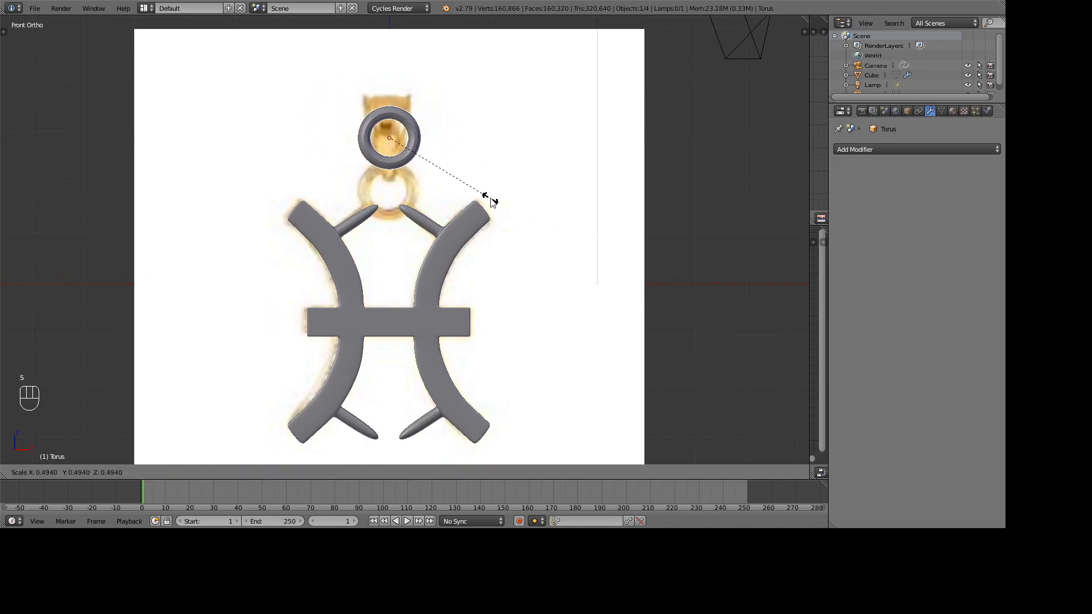
{"action": "left_click", "coordinate": [492, 202]}
{"action": "left_click_drag", "start_coordinate": [381, 104], "coordinate": [381, 155]}
Step: Move the torus along Y in line with the struts and fine-tune its position between them
{"action": "middle_click_drag", "start_coordinate": [381, 154], "coordinate": [469, 223]}
{"action": "left_click_drag", "start_coordinate": [508, 202], "coordinate": [444, 198]}
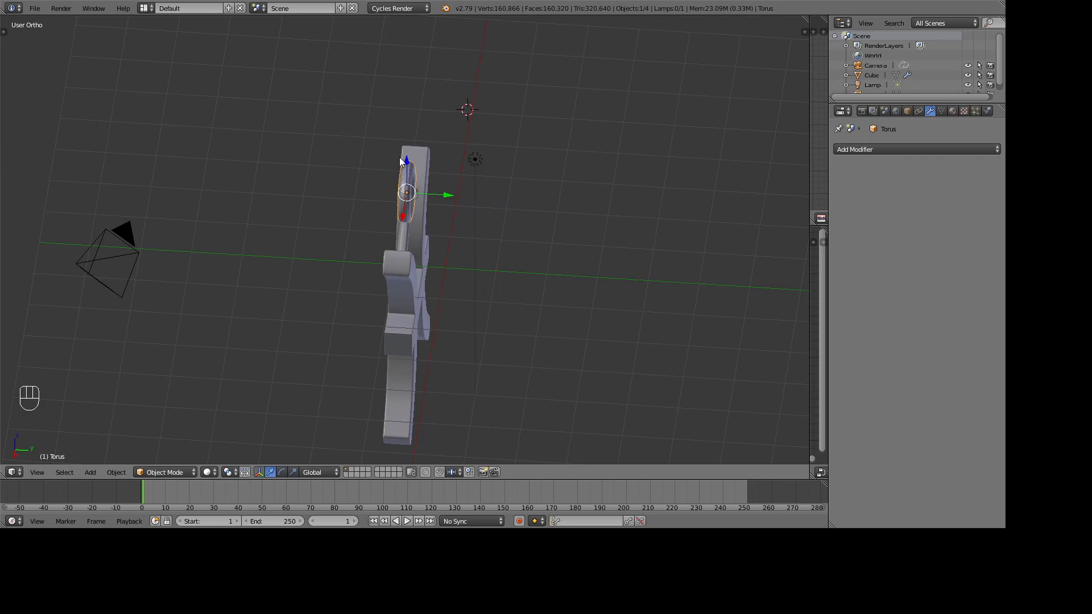
{"action": "key", "text": "KP_1"}
{"action": "scroll", "coordinate": [367, 245], "scroll_direction": "up", "scroll_amount": 1}
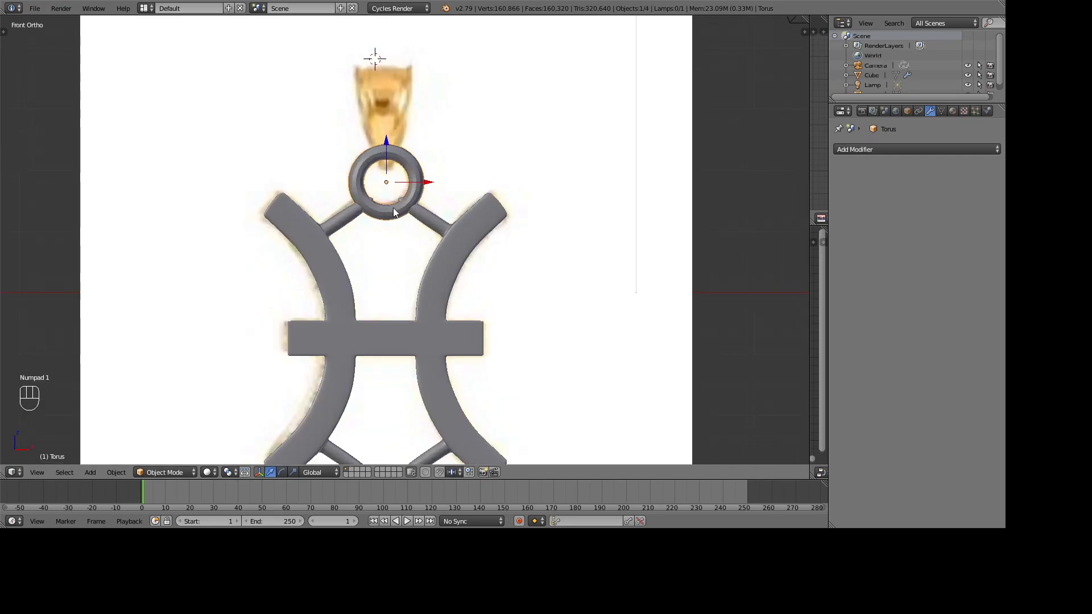
{"action": "middle_click_drag", "start_coordinate": [398, 210], "coordinate": [476, 222], "text": "shift"}
{"action": "scroll", "coordinate": [476, 222], "scroll_direction": "up", "scroll_amount": 2}
{"action": "left_click_drag", "start_coordinate": [502, 163], "coordinate": [502, 161]}
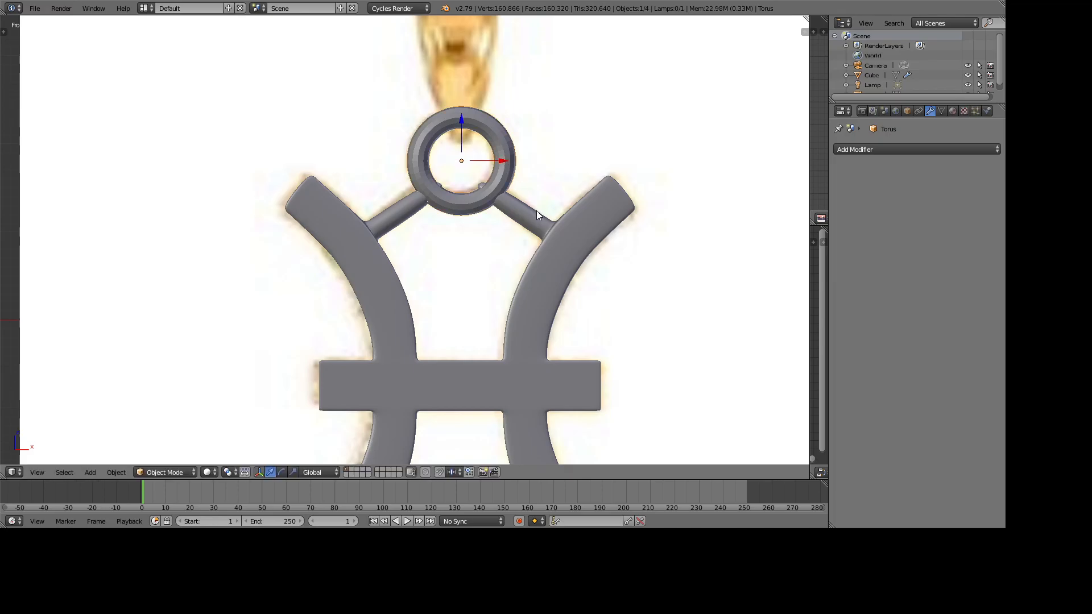
Step: Select the end face of the upper strut in the pendant body and move it outward along X, clear of the ring's opening
{"action": "right_click", "coordinate": [527, 220]}
{"action": "key", "text": "Tab"}
{"action": "scroll", "coordinate": [526, 216], "scroll_direction": "up", "scroll_amount": 2}
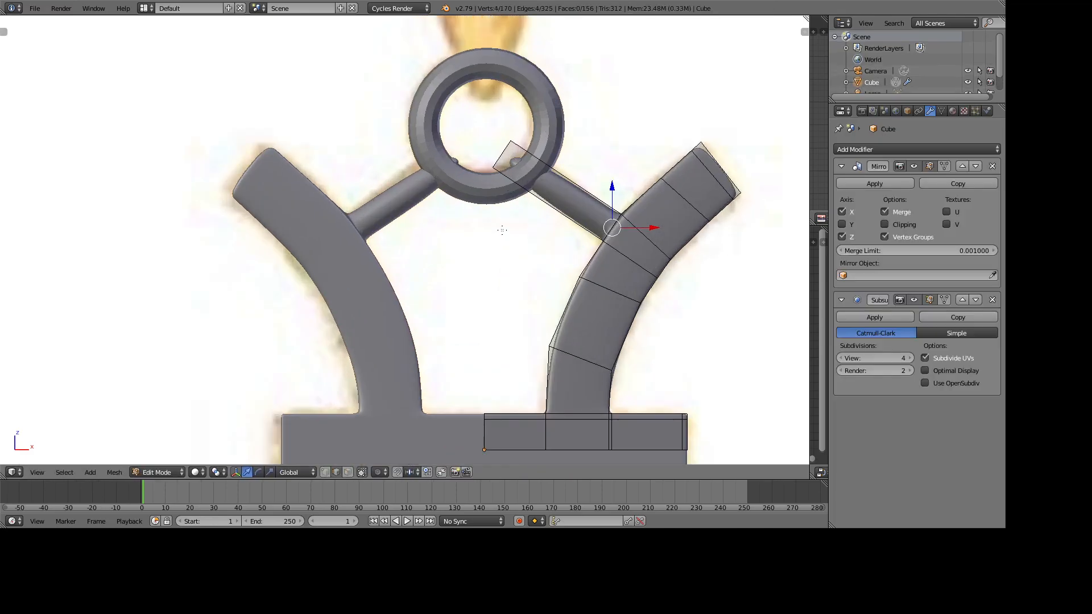
{"action": "left_click", "coordinate": [349, 473]}
{"action": "middle_click_drag", "start_coordinate": [463, 312], "coordinate": [483, 337]}
{"action": "right_click", "coordinate": [497, 154]}
{"action": "middle_click_drag", "start_coordinate": [496, 154], "coordinate": [512, 157]}
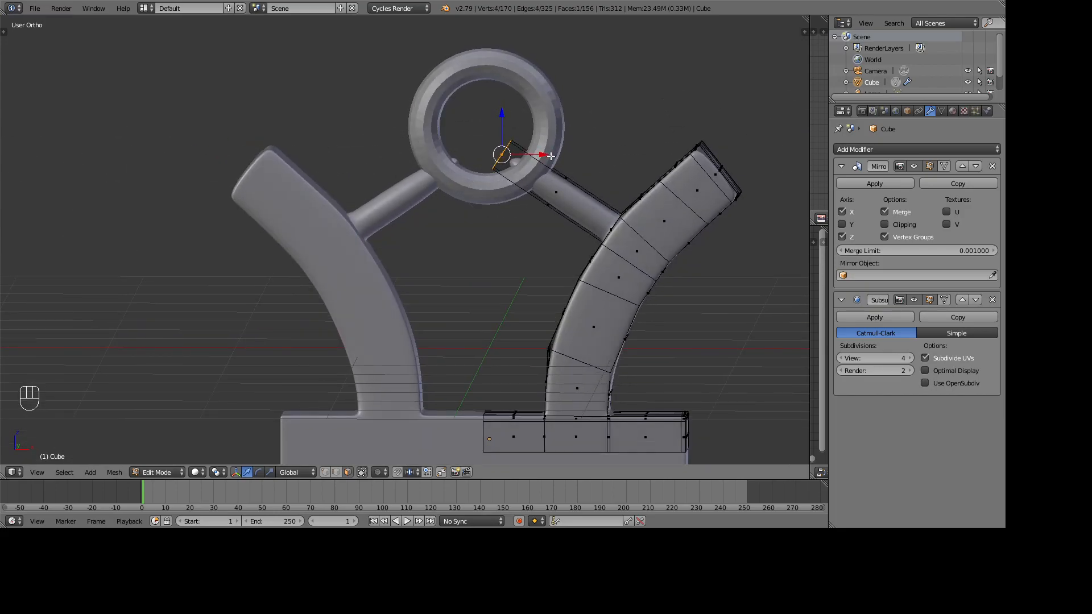
{"action": "key", "text": "g"}
{"action": "key", "text": "x"}
{"action": "left_click", "coordinate": [561, 161]}
{"action": "scroll", "coordinate": [446, 259], "scroll_direction": "down", "scroll_amount": 5}
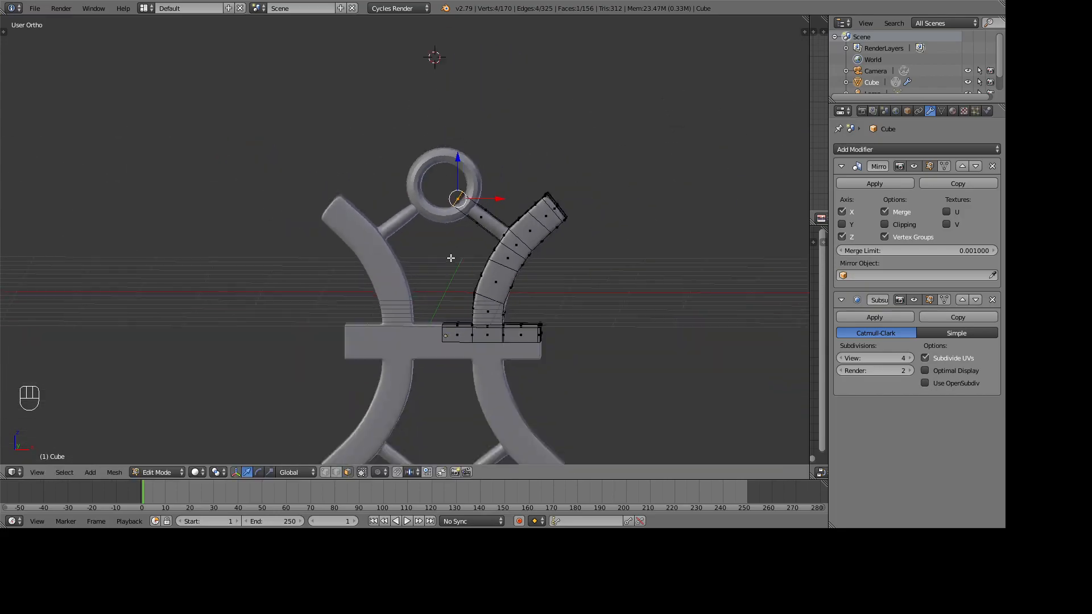
{"action": "key", "text": "KP_1"}
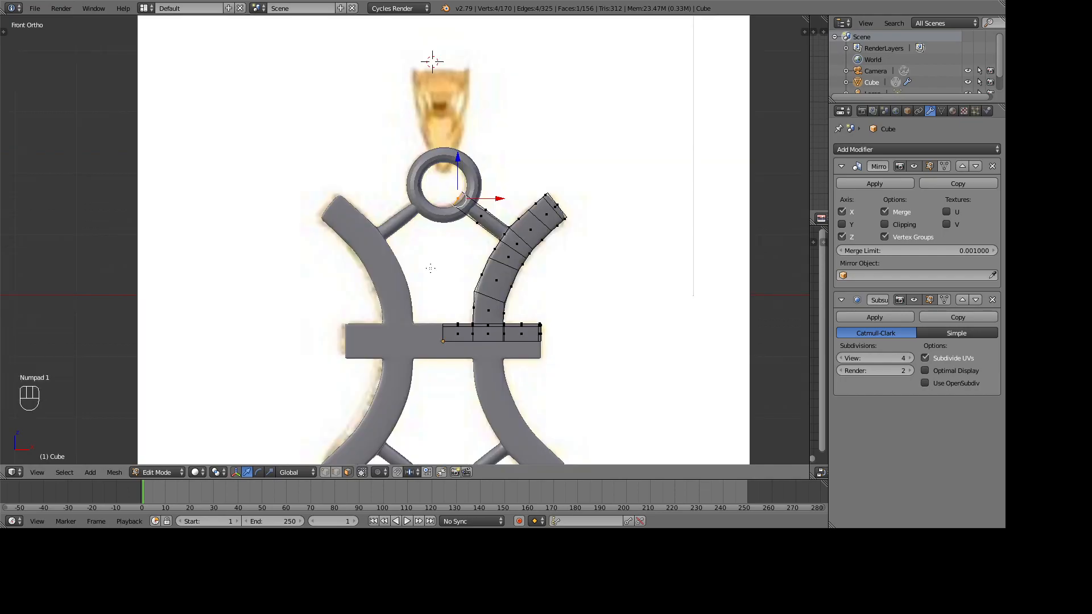
Step: Examine the lower struts and the pendant's overall shape against the front reference image
{"action": "key", "text": "Tab"}
{"action": "scroll", "coordinate": [441, 273], "scroll_direction": "down", "scroll_amount": 4}
{"action": "middle_click_drag", "start_coordinate": [428, 277], "coordinate": [442, 209], "text": "shift"}
{"action": "scroll", "coordinate": [430, 235], "scroll_direction": "up", "scroll_amount": 4}
{"action": "scroll", "coordinate": [497, 300], "scroll_direction": "up", "scroll_amount": 3}
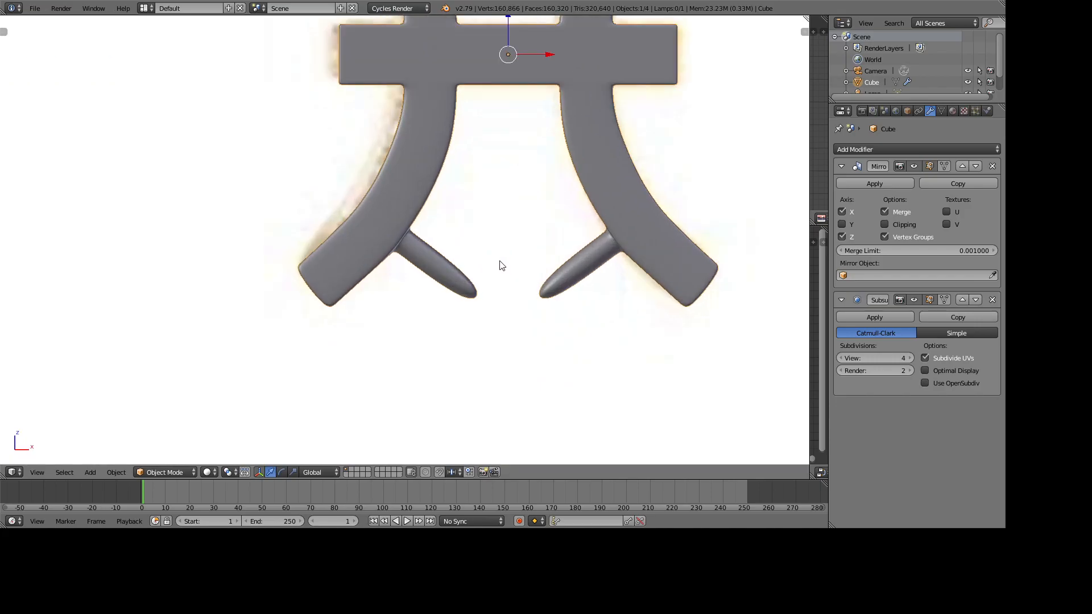
{"action": "key", "text": "Tab"}
{"action": "middle_click_drag", "start_coordinate": [579, 236], "coordinate": [523, 362], "text": "shift"}
{"action": "scroll", "coordinate": [513, 336], "scroll_direction": "down", "scroll_amount": 3}
{"action": "key", "text": "Tab"}
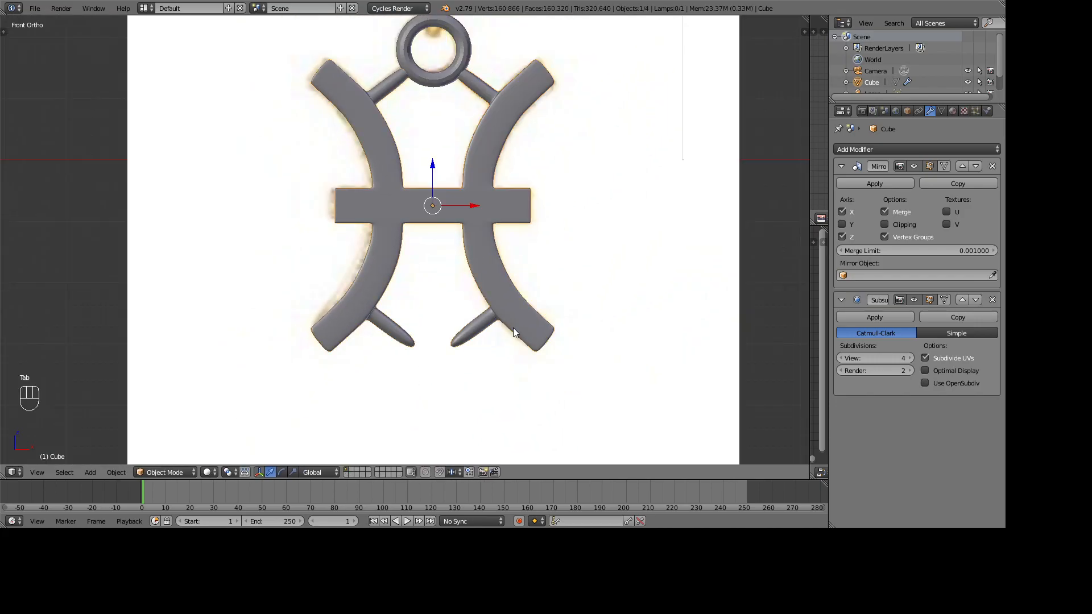
{"action": "middle_click_drag", "start_coordinate": [444, 180], "coordinate": [322, 273], "text": "shift"}
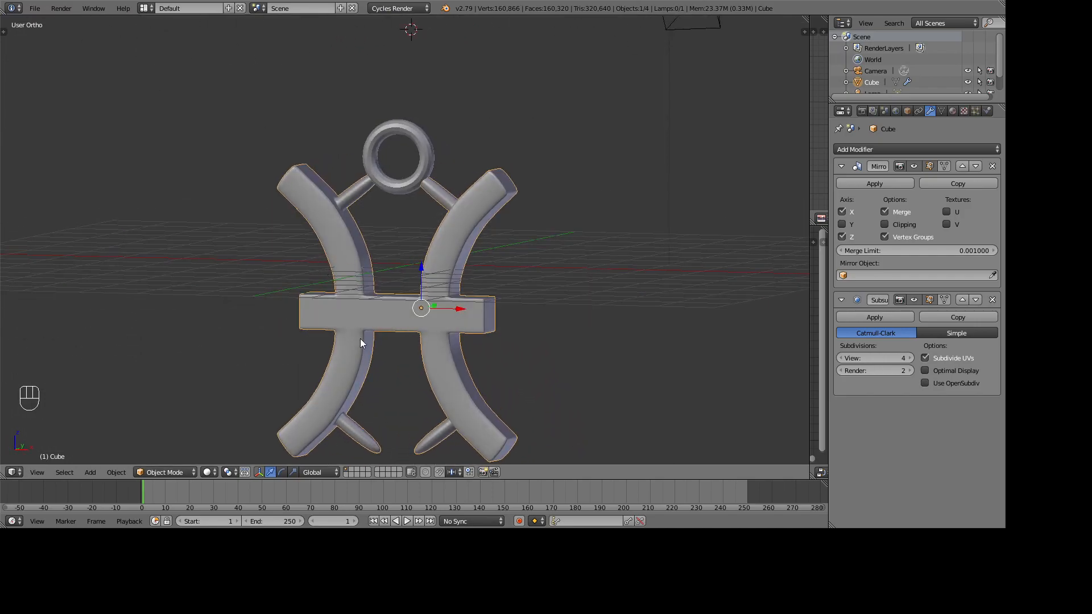
Step: Apply the Mirror modifier to the pendant body
{"action": "key", "text": "KP_1"}
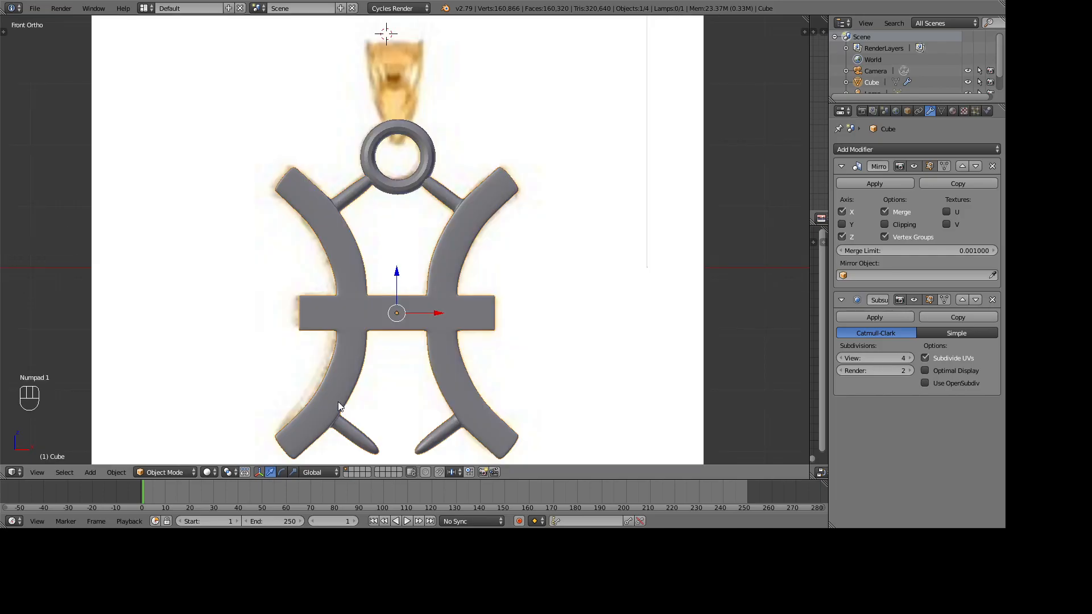
{"action": "middle_click_drag", "start_coordinate": [428, 415], "coordinate": [476, 302], "text": "shift"}
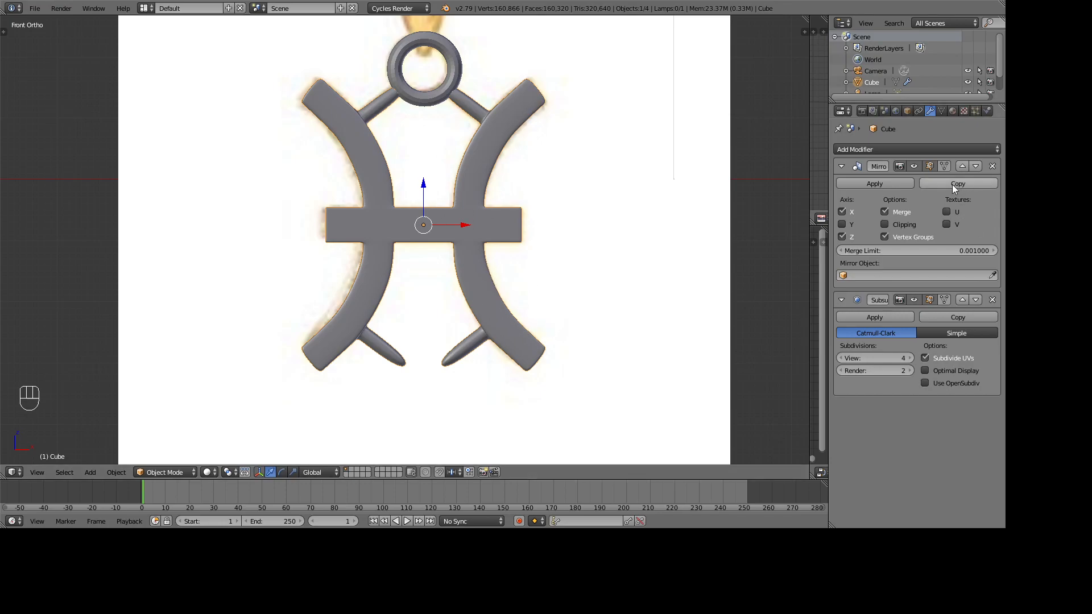
{"action": "left_click", "coordinate": [896, 183]}
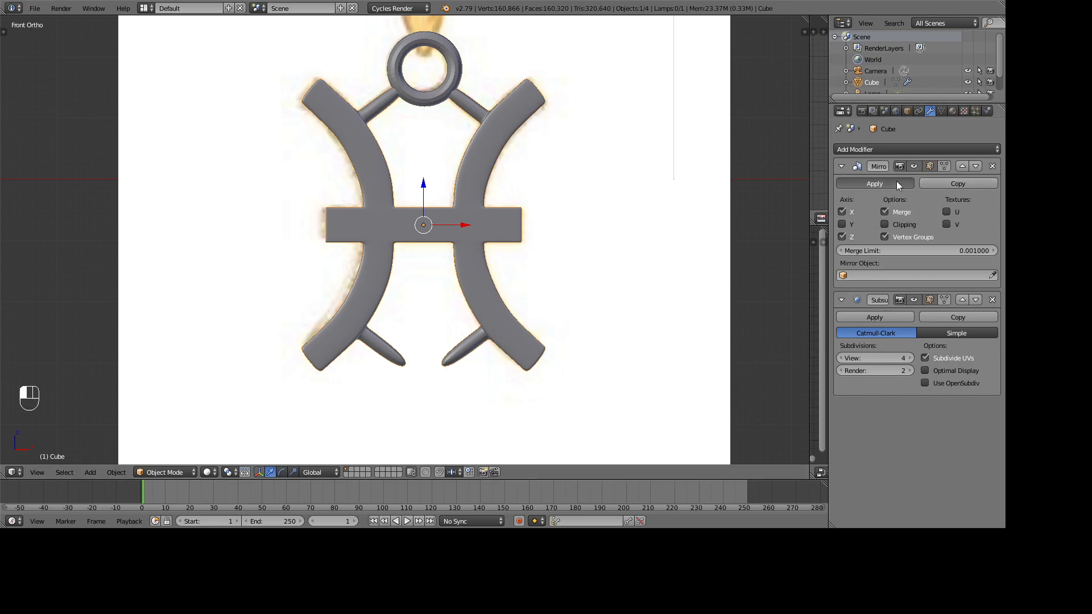
{"action": "scroll", "coordinate": [671, 307], "scroll_direction": "up", "scroll_amount": 1}
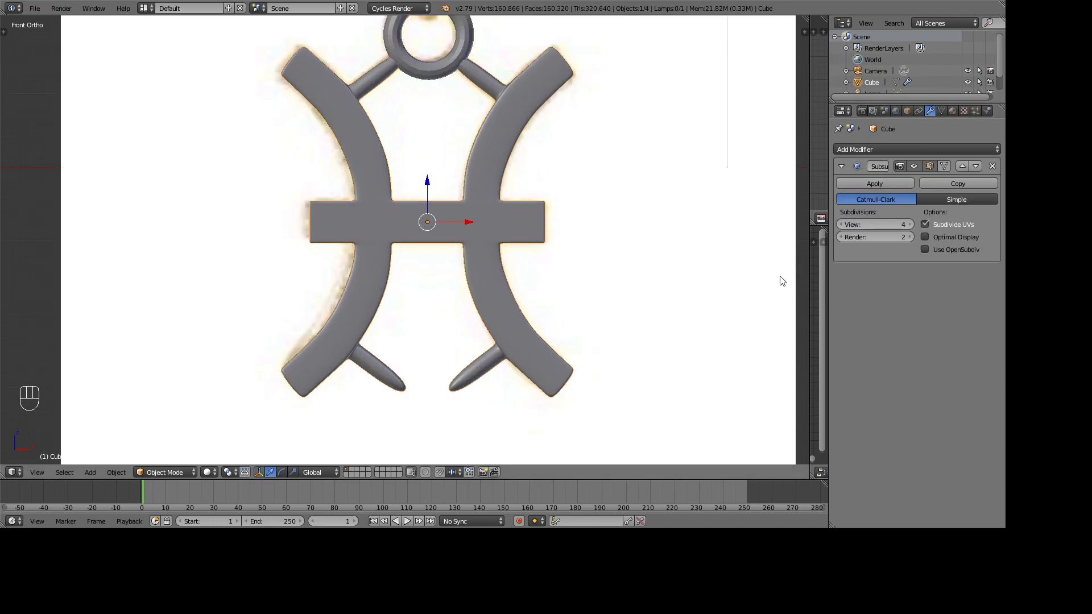
Step: Delete the end vertices of both lower struts to remove the struts from the pendant body
{"action": "mouse_move", "coordinate": [511, 260]}
{"action": "middle_mouse_down"}
{"action": "mouse_move", "coordinate": [466, 261]}
{"action": "mouse_move", "coordinate": [515, 248]}
{"action": "middle_mouse_up"}
{"action": "middle_click_drag", "start_coordinate": [558, 311], "coordinate": [510, 232], "text": "shift"}
{"action": "key", "text": "Tab"}
{"action": "scroll", "coordinate": [434, 259], "scroll_direction": "up", "scroll_amount": 4}
{"action": "middle_click_drag", "start_coordinate": [419, 264], "coordinate": [451, 278], "text": "shift"}
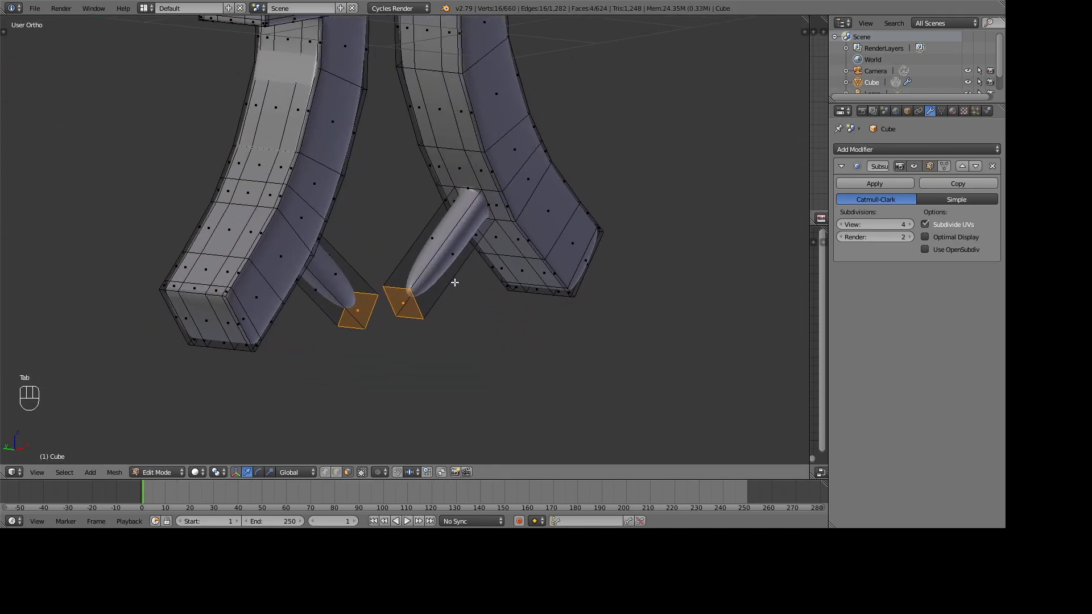
{"action": "left_click", "coordinate": [326, 472]}
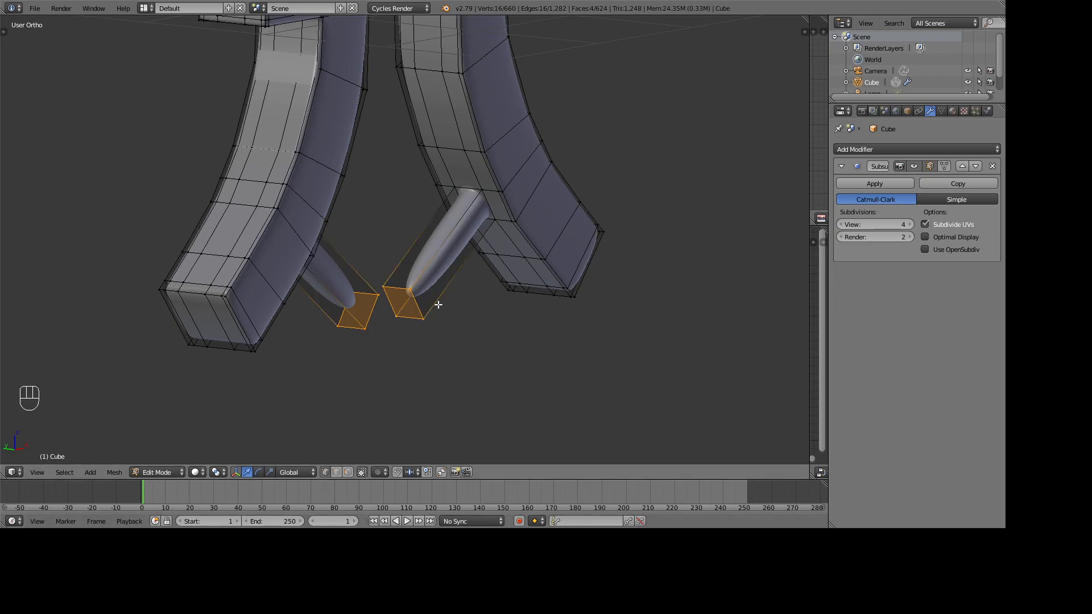
{"action": "key", "text": "Delete"}
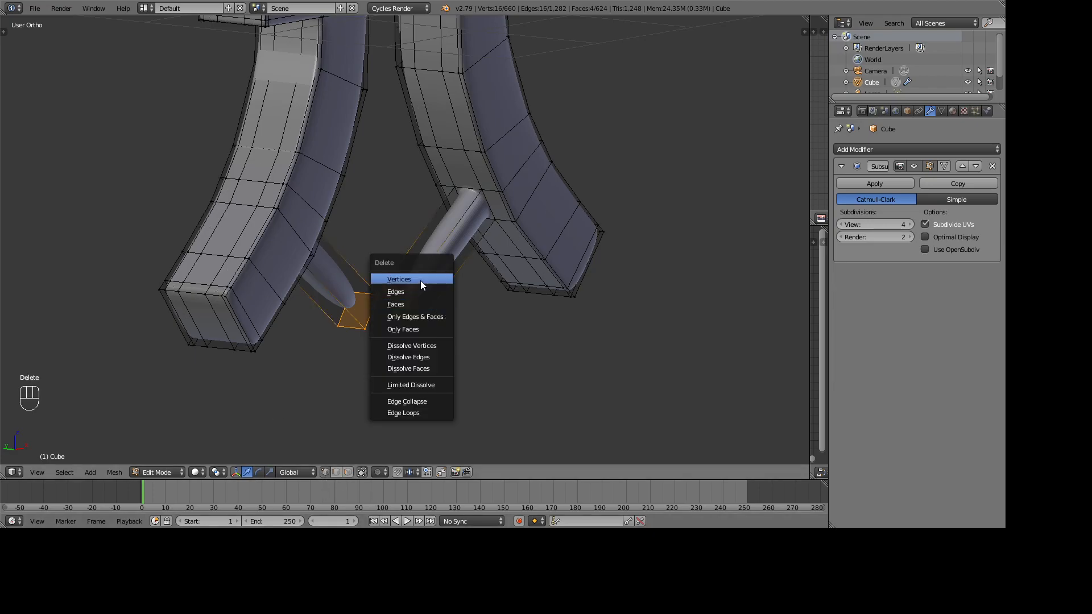
{"action": "left_click", "coordinate": [421, 281]}
{"action": "scroll", "coordinate": [439, 263], "scroll_direction": "up", "scroll_amount": 7}
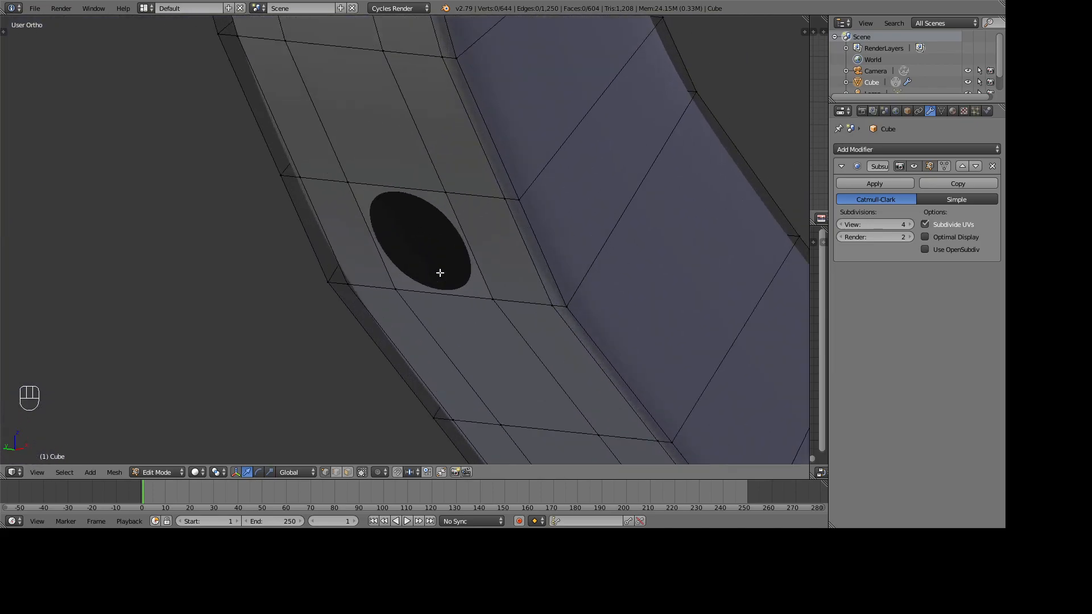
Step: Select the four corner vertices around the hole in the lower right arm's inner side and fill it with a face
{"action": "scroll", "coordinate": [440, 273], "scroll_direction": "up", "scroll_amount": 1}
{"action": "middle_click_drag", "start_coordinate": [476, 266], "coordinate": [562, 224]}
{"action": "right_click", "coordinate": [558, 278]}
{"action": "right_click", "coordinate": [517, 145], "text": "shift"}
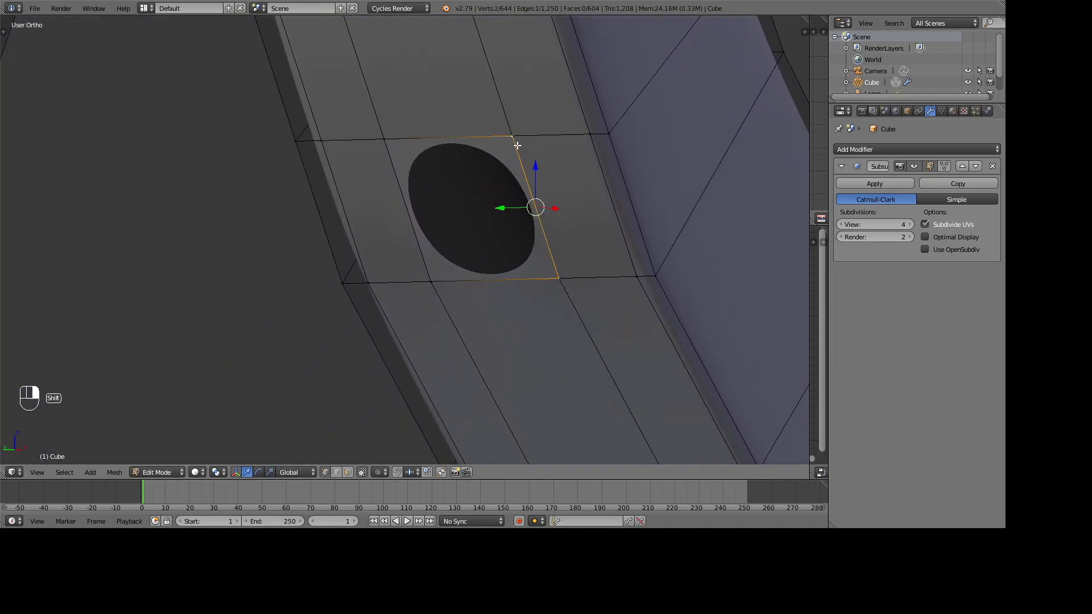
{"action": "right_click", "coordinate": [392, 140], "text": "shift"}
{"action": "right_click", "coordinate": [432, 277], "text": "shift"}
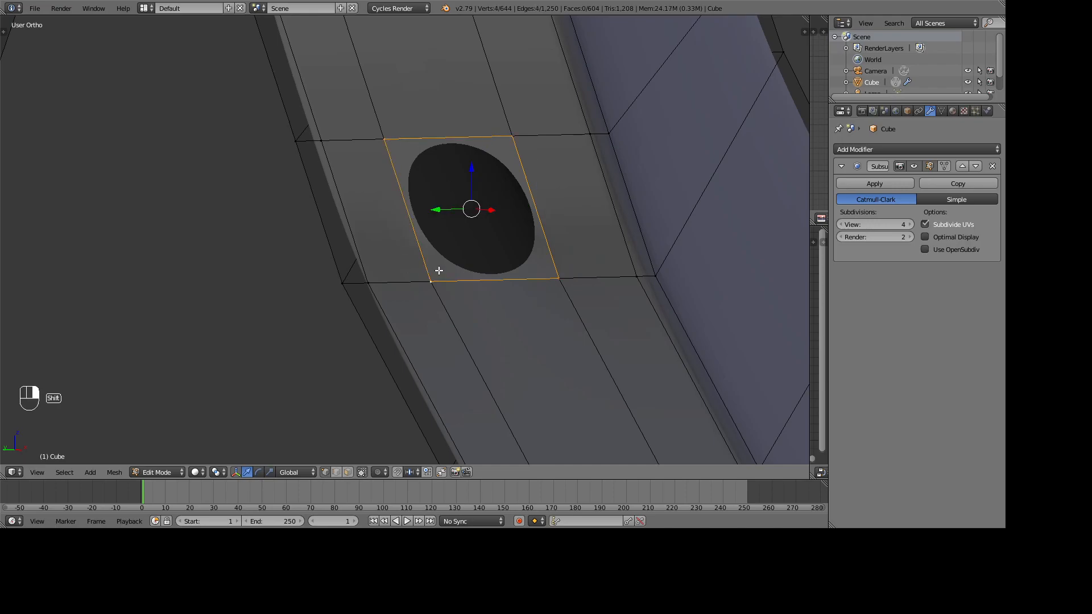
{"action": "key", "text": "f"}
Step: Select the four corner vertices around the hole in the lower left arm's inner side and fill it with a face
{"action": "scroll", "coordinate": [453, 286], "scroll_direction": "down", "scroll_amount": 3}
{"action": "middle_click_drag", "start_coordinate": [534, 329], "coordinate": [319, 281]}
{"action": "middle_click_drag", "start_coordinate": [339, 234], "coordinate": [704, 199], "text": "shift"}
{"action": "middle_click_drag", "start_coordinate": [704, 199], "coordinate": [574, 199]}
{"action": "middle_click_drag", "start_coordinate": [677, 136], "coordinate": [475, 319], "text": "shift"}
{"action": "right_click", "coordinate": [473, 320]}
{"action": "left_click", "coordinate": [549, 323], "text": "shift"}
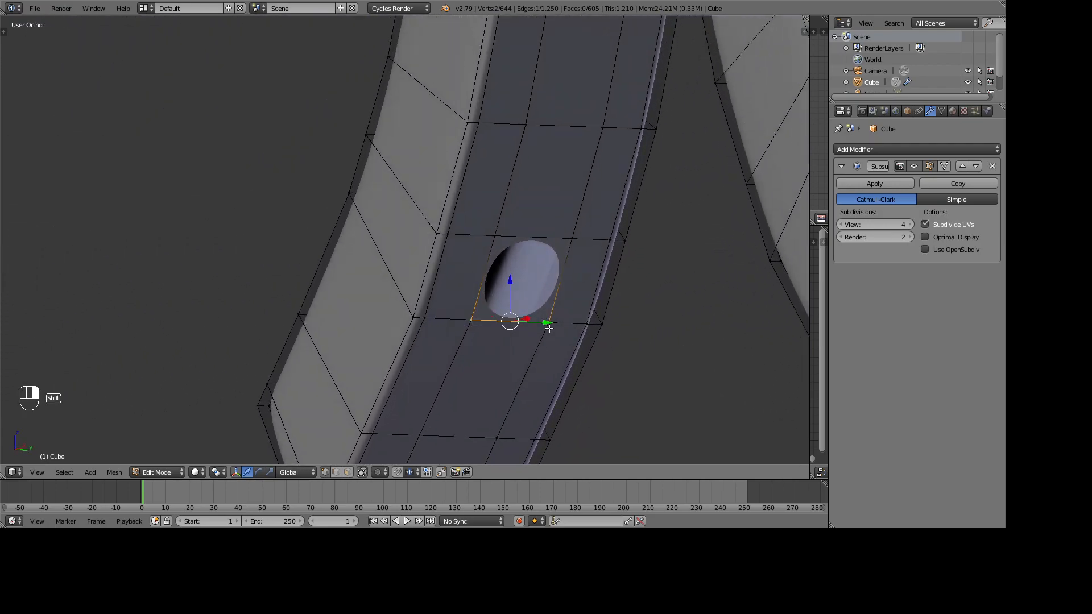
{"action": "left_click", "coordinate": [570, 239], "text": "shift"}
{"action": "right_click", "coordinate": [491, 241], "text": "shift"}
{"action": "key", "text": "f"}
Step: Inspect the patched lower arm's surface, and undo the hole fills and the removal of the lower struts
{"action": "scroll", "coordinate": [455, 299], "scroll_direction": "down", "scroll_amount": 6}
{"action": "key", "text": "Tab"}
{"action": "middle_click_drag", "start_coordinate": [419, 284], "coordinate": [453, 297]}
{"action": "scroll", "coordinate": [453, 297], "scroll_direction": "up", "scroll_amount": 3}
{"action": "key", "text": "Tab"}
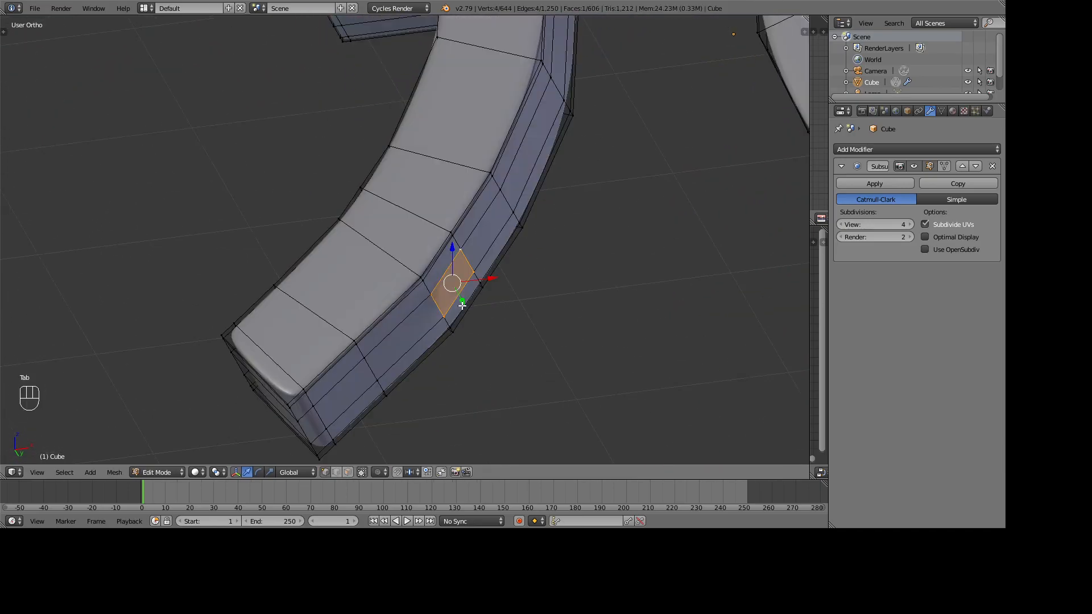
{"action": "key", "text": "Tab"}
{"action": "key", "text": "ctrl+z"}
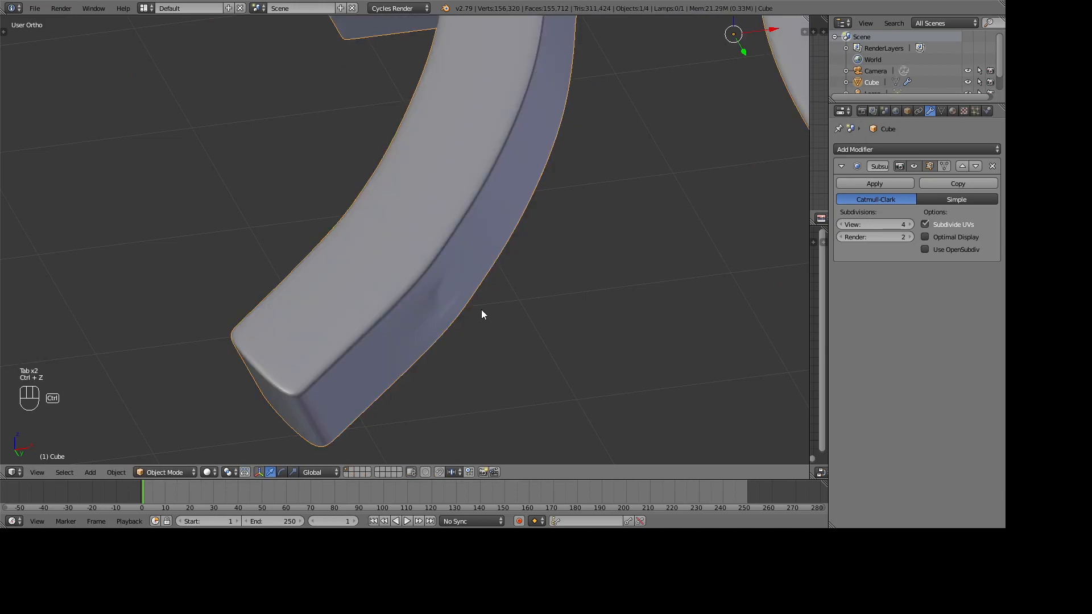
{"action": "key", "text": "ctrl+z"}
{"action": "middle_click_drag", "start_coordinate": [489, 308], "coordinate": [447, 287]}
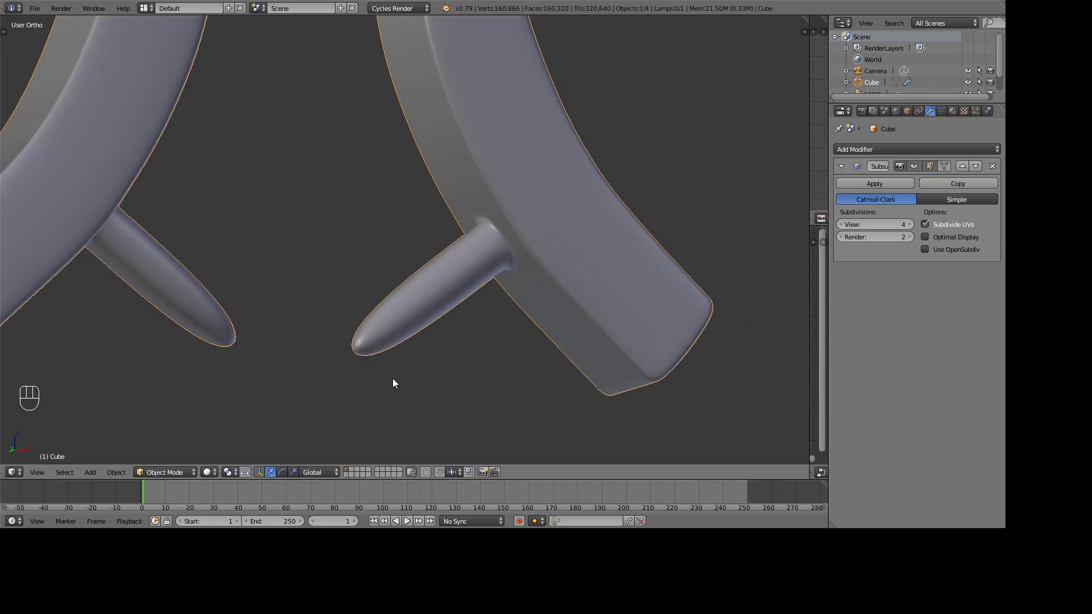
Step: Inspect where the right lower strut joins the arm and delete the end vertices of both lower struts
{"action": "key", "text": "Tab"}
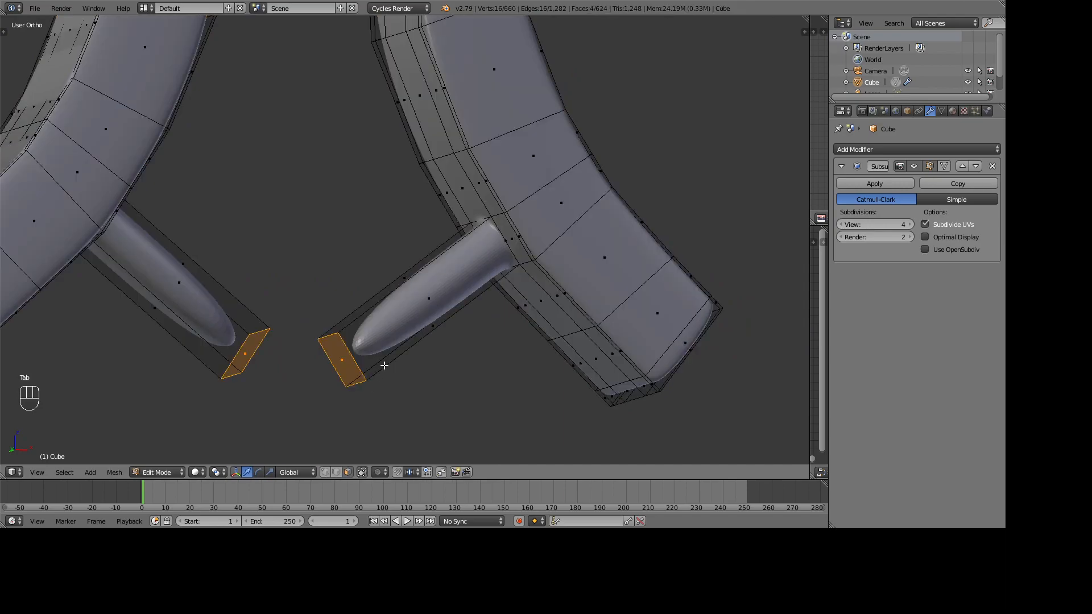
{"action": "scroll", "coordinate": [426, 271], "scroll_direction": "up", "scroll_amount": 7}
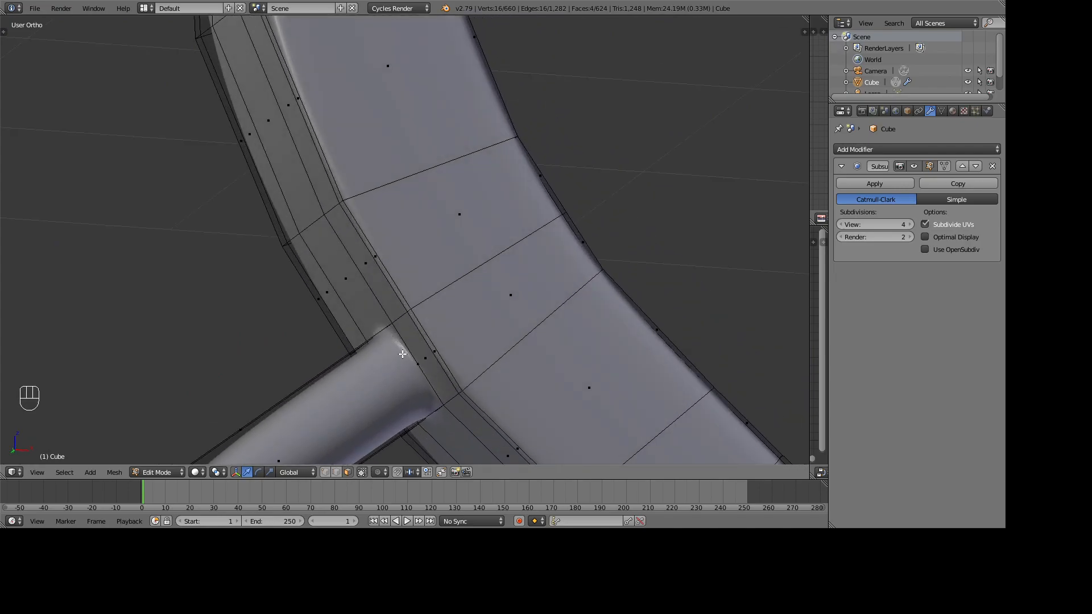
{"action": "middle_click_drag", "start_coordinate": [393, 339], "coordinate": [463, 287]}
{"action": "scroll", "coordinate": [386, 360], "scroll_direction": "down", "scroll_amount": 3}
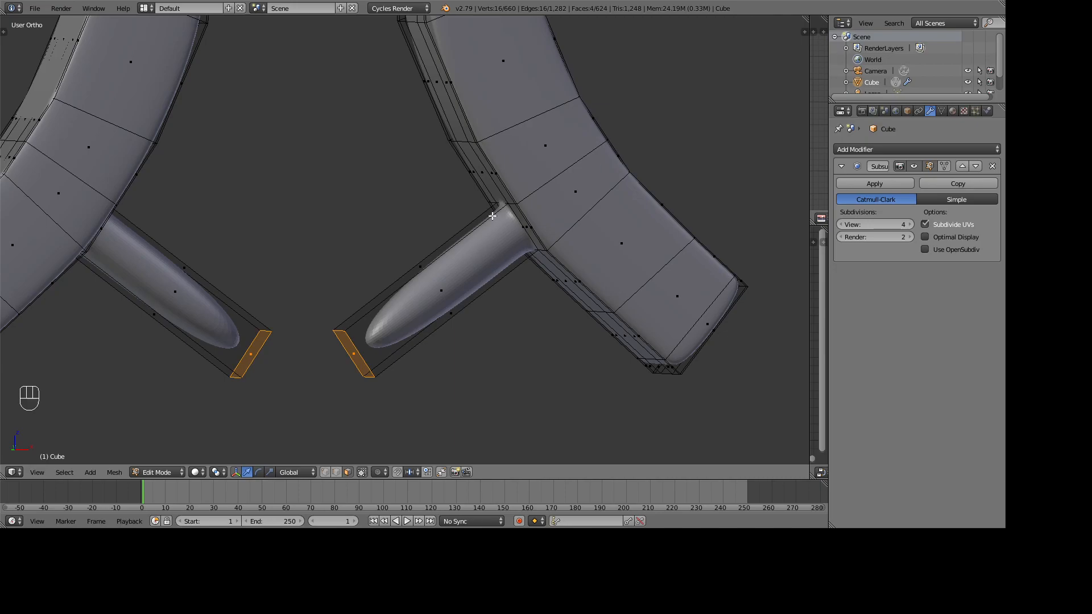
{"action": "key", "text": "Delete"}
{"action": "left_click", "coordinate": [491, 217]}
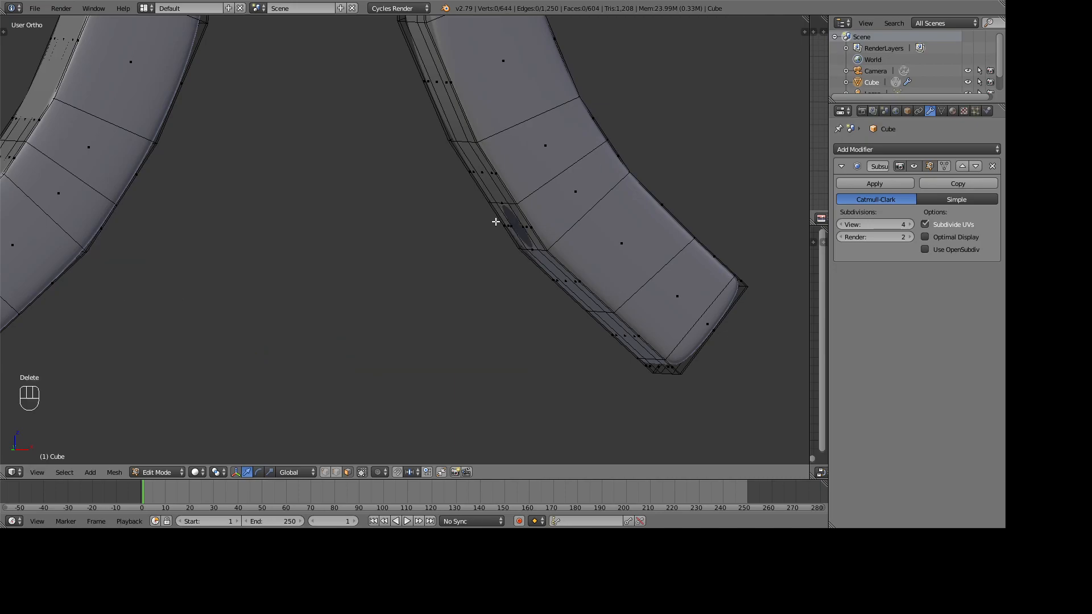
Step: Switch to wireframe display and start selecting the corner vertices around the hole in the lower right arm
{"action": "scroll", "coordinate": [512, 227], "scroll_direction": "up", "scroll_amount": 5}
{"action": "middle_click_drag", "start_coordinate": [531, 241], "coordinate": [482, 272], "text": "shift"}
{"action": "scroll", "coordinate": [482, 272], "scroll_direction": "up", "scroll_amount": 5}
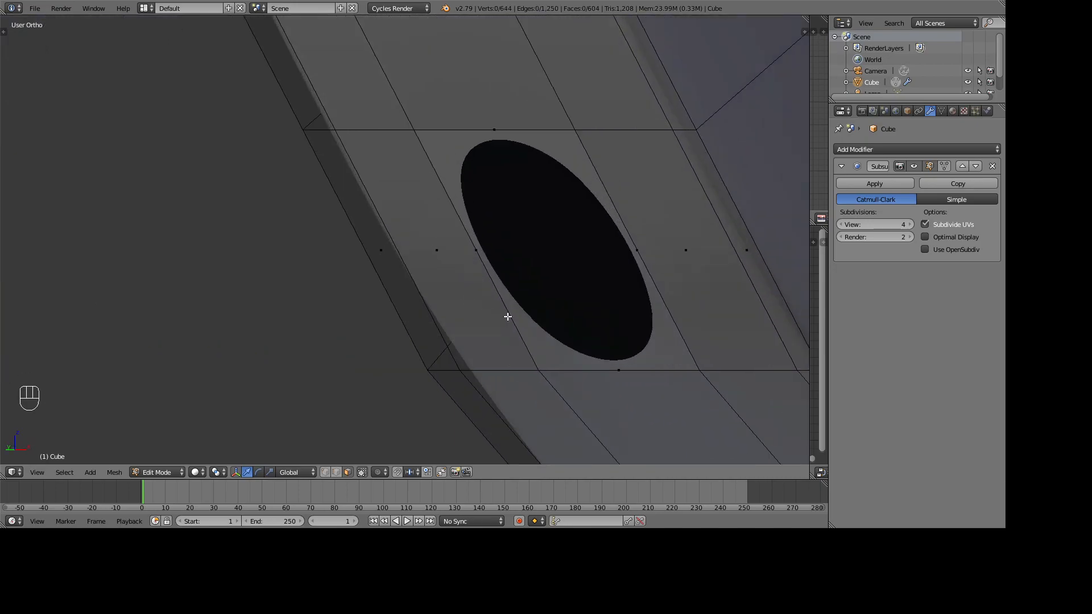
{"action": "middle_click_drag", "start_coordinate": [489, 397], "coordinate": [449, 378]}
{"action": "right_click", "coordinate": [397, 403]}
{"action": "right_click", "coordinate": [397, 392]}
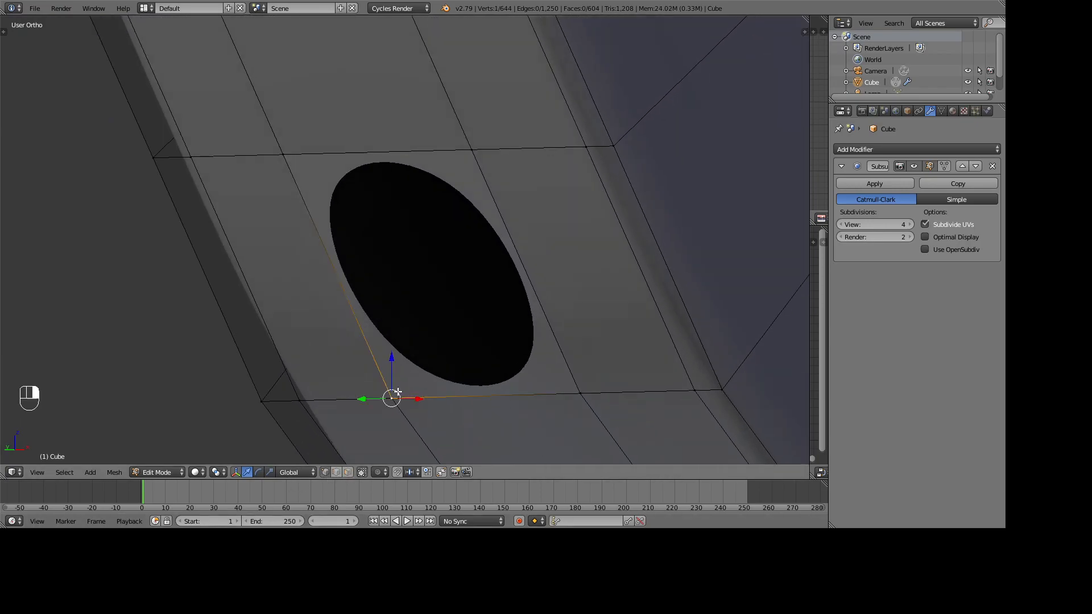
{"action": "key", "text": "z"}
{"action": "right_click", "coordinate": [395, 398]}
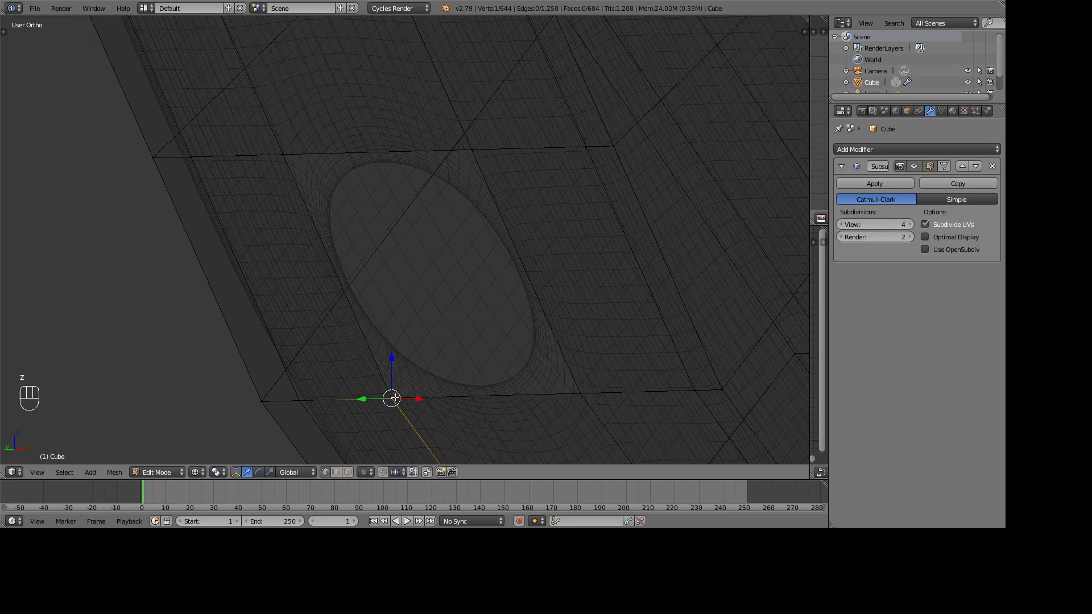
{"action": "right_click", "coordinate": [394, 397]}
{"action": "key", "text": "shift"}
{"action": "right_click", "coordinate": [287, 159], "text": "shift"}
{"action": "right_click", "coordinate": [477, 155], "text": "shift"}
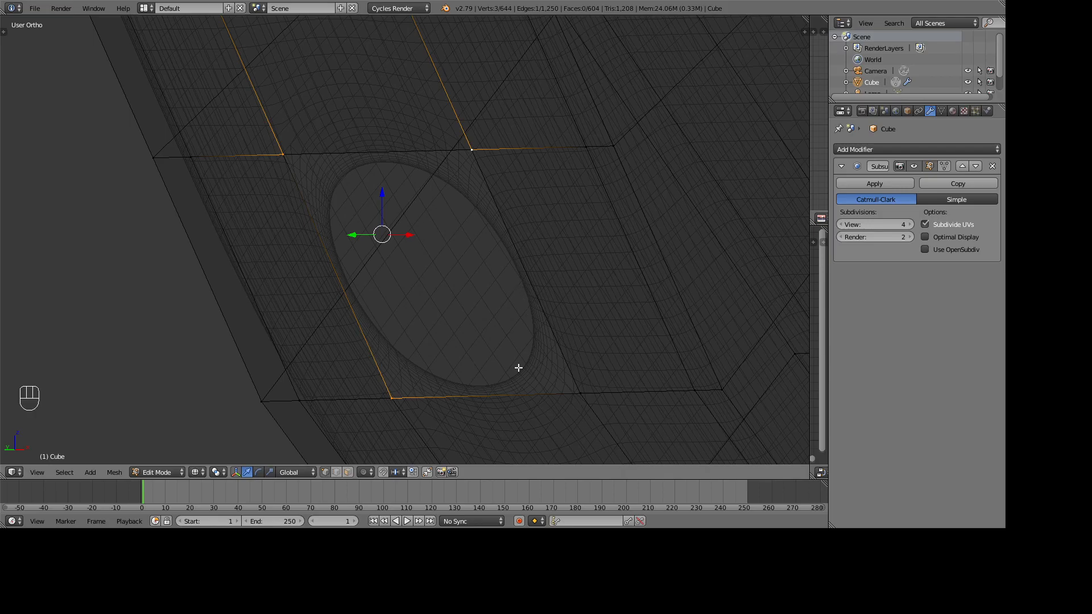
Step: Correct the vertex selection so it holds only the two corners along one long edge of the hole
{"action": "key", "text": "c"}
{"action": "mouse_move", "coordinate": [555, 163]}
{"action": "left_mouse_down", "text": "shift"}
{"action": "mouse_move", "coordinate": [394, 131]}
{"action": "mouse_move", "coordinate": [260, 175]}
{"action": "left_mouse_up", "text": "shift"}
{"action": "right_click", "coordinate": [260, 176]}
{"action": "right_click", "coordinate": [296, 164], "text": "shift"}
{"action": "right_click", "coordinate": [290, 161], "text": "shift"}
{"action": "key", "text": "c"}
{"action": "left_click", "coordinate": [270, 150], "text": "shift"}
{"action": "right_click", "coordinate": [268, 171]}
{"action": "right_click", "coordinate": [294, 155], "text": "shift"}
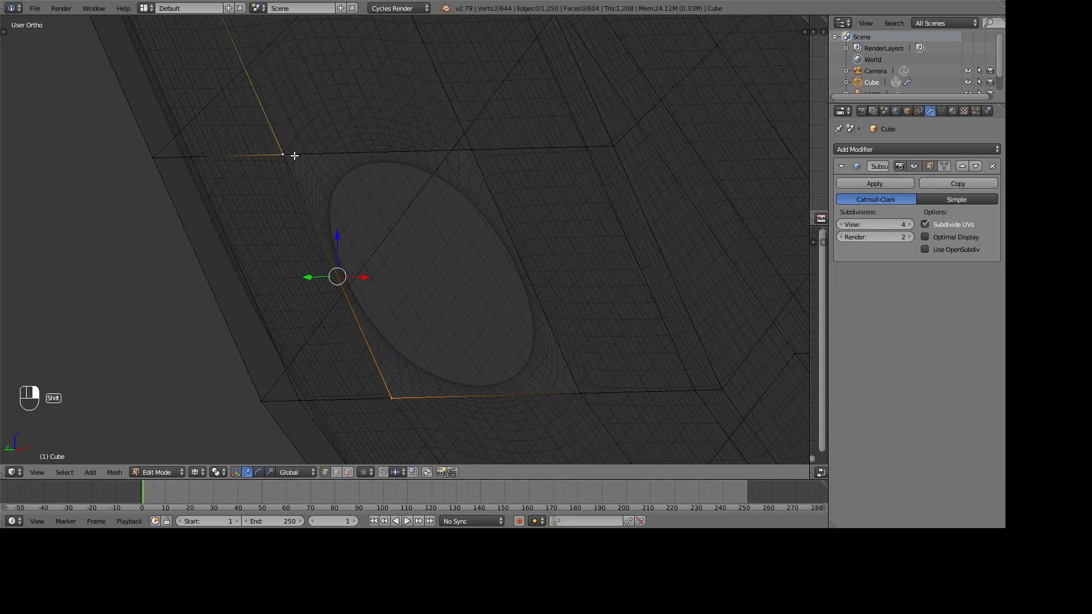
{"action": "right_click", "coordinate": [294, 155], "text": "shift"}
{"action": "right_click", "coordinate": [282, 154], "text": "shift"}
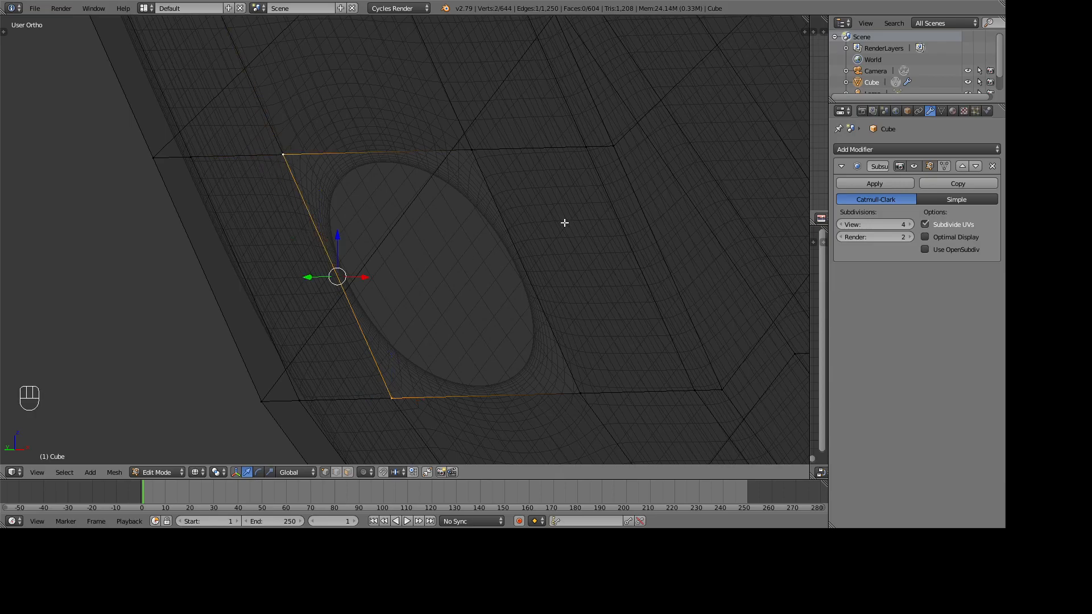
Step: Add the hole's two remaining corner vertices to the selection and fill the hole with a face
{"action": "right_click", "coordinate": [473, 164], "text": "shift"}
{"action": "right_click", "coordinate": [462, 156], "text": "shift"}
{"action": "right_click", "coordinate": [476, 141], "text": "shift"}
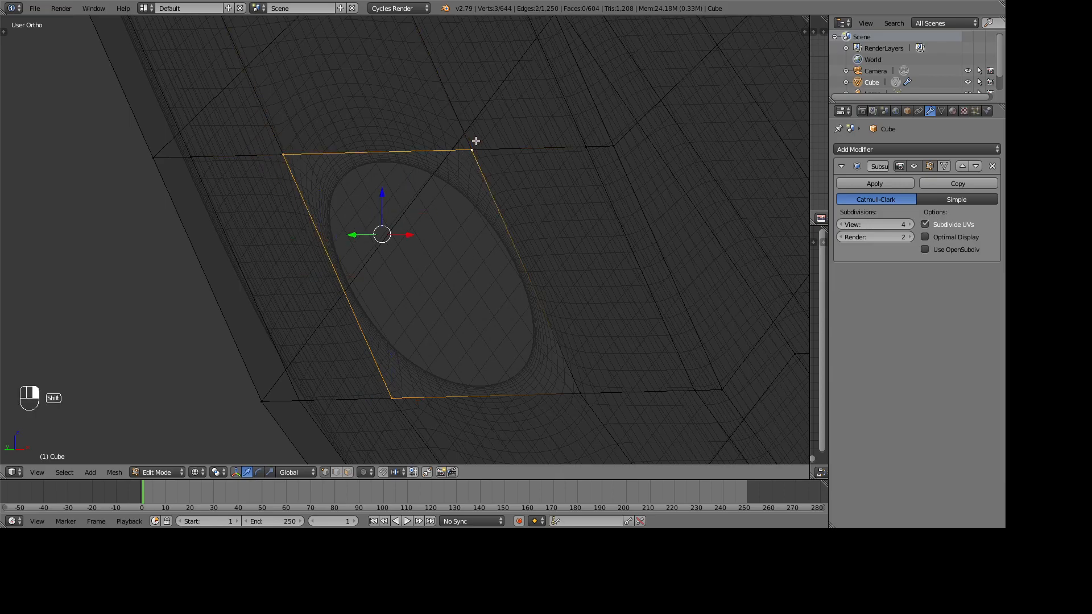
{"action": "right_click", "coordinate": [573, 394], "text": "shift"}
{"action": "right_click", "coordinate": [579, 393], "text": "shift"}
{"action": "right_click", "coordinate": [586, 394], "text": "shift"}
{"action": "scroll", "coordinate": [453, 362], "scroll_direction": "down", "scroll_amount": 5}
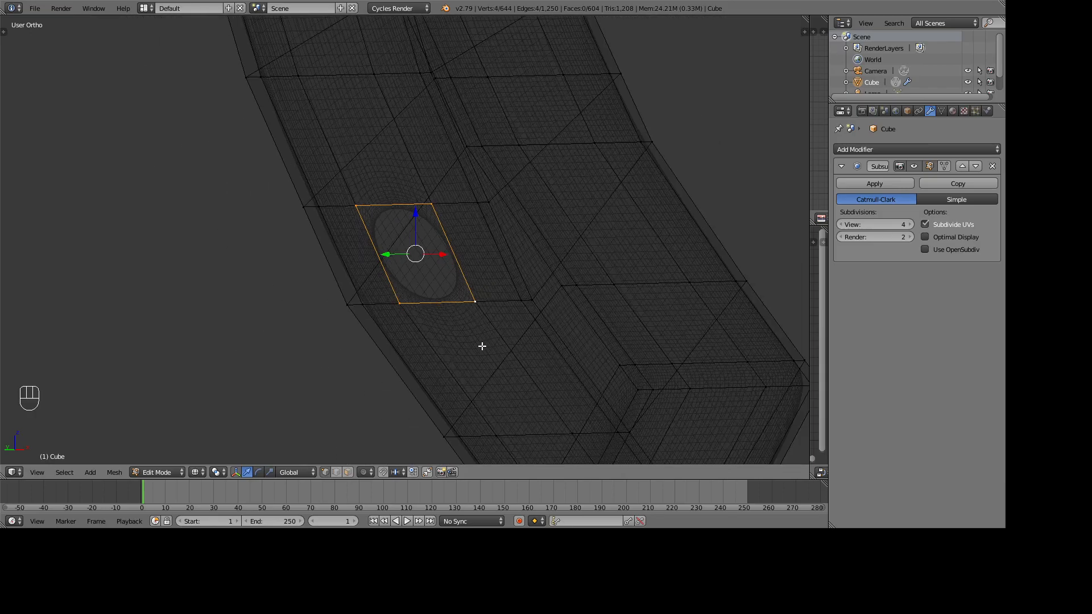
{"action": "key", "text": "f"}
{"action": "key", "text": "x"}
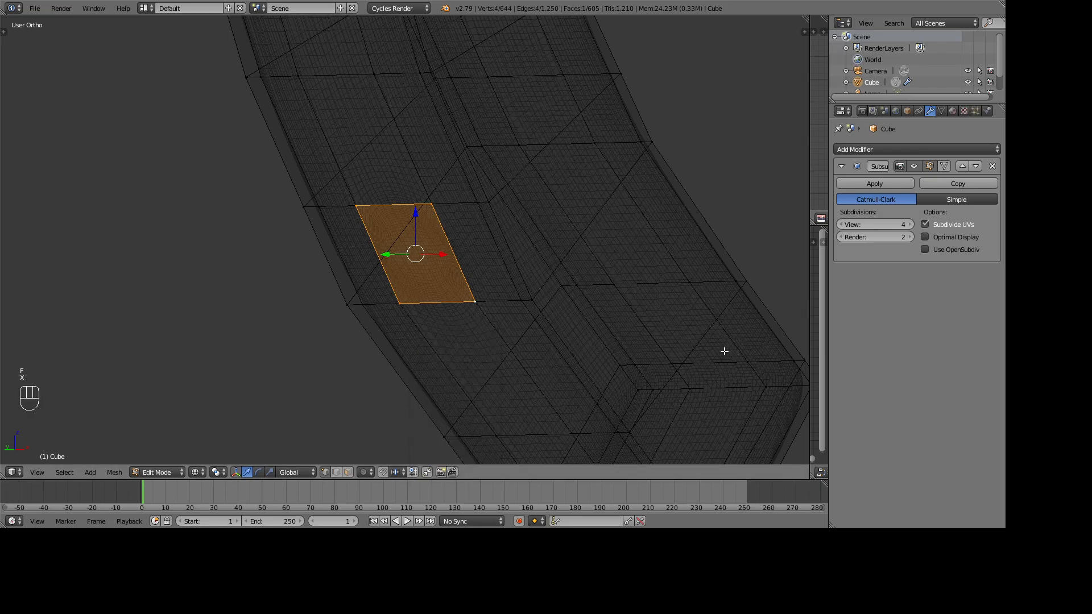
Step: Return to solid display, leave mesh editing and inspect the filled patch on the lower right arm
{"action": "key", "text": "z"}
{"action": "scroll", "coordinate": [574, 303], "scroll_direction": "down", "scroll_amount": 2}
{"action": "key", "text": "Tab"}
{"action": "scroll", "coordinate": [496, 300], "scroll_direction": "up", "scroll_amount": 6}
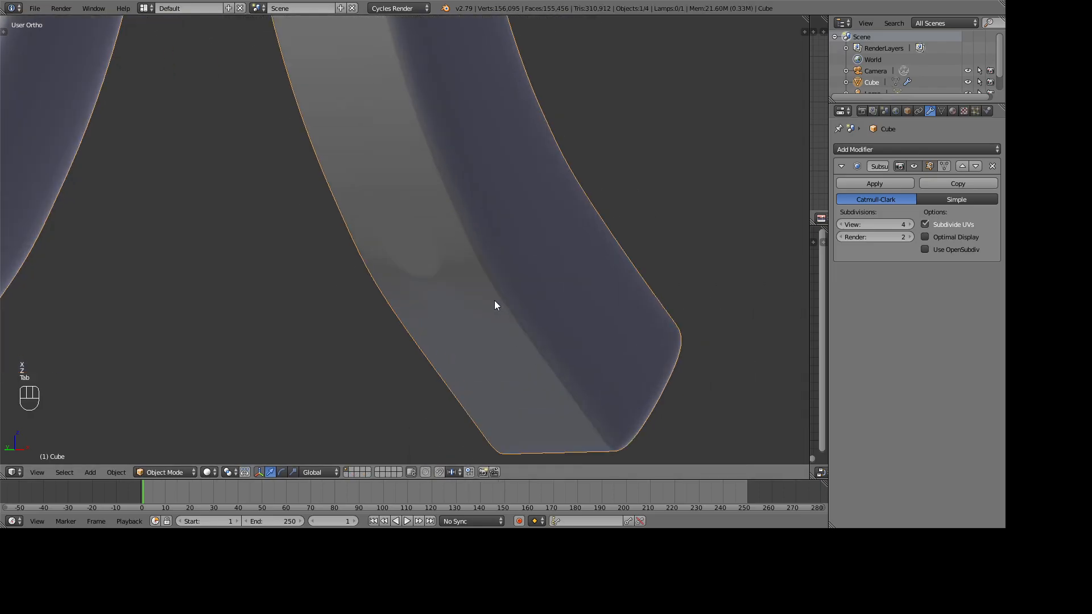
Step: Move the corner vertex of the patch on the lower right arm's inner side slightly along the X axis
{"action": "middle_click_drag", "start_coordinate": [488, 258], "coordinate": [347, 330]}
{"action": "scroll", "coordinate": [347, 329], "scroll_direction": "down", "scroll_amount": 2}
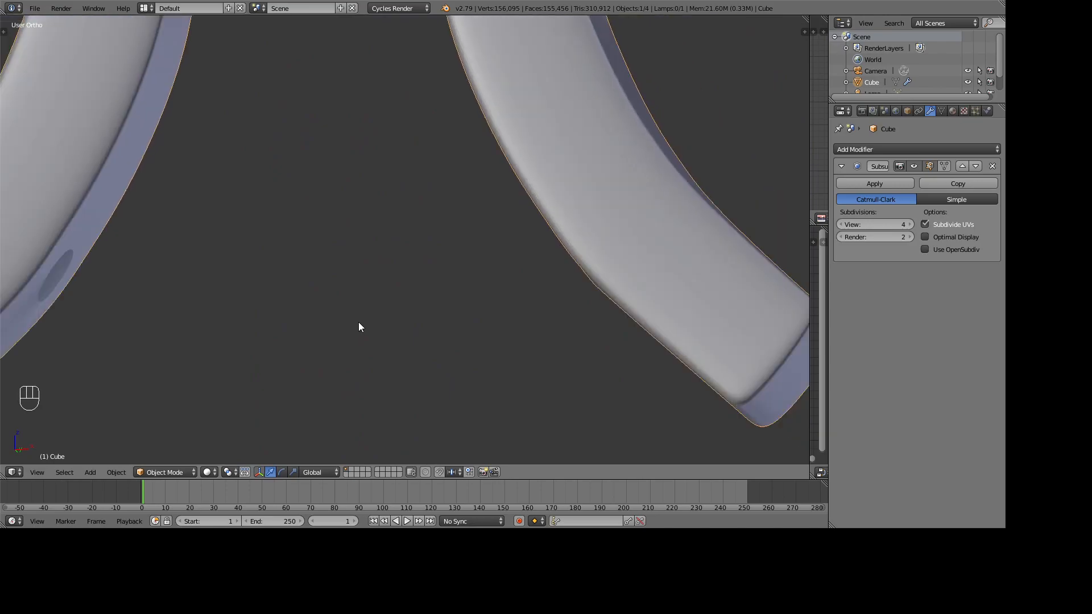
{"action": "key", "text": "KP_1"}
{"action": "key", "text": "shift+z"}
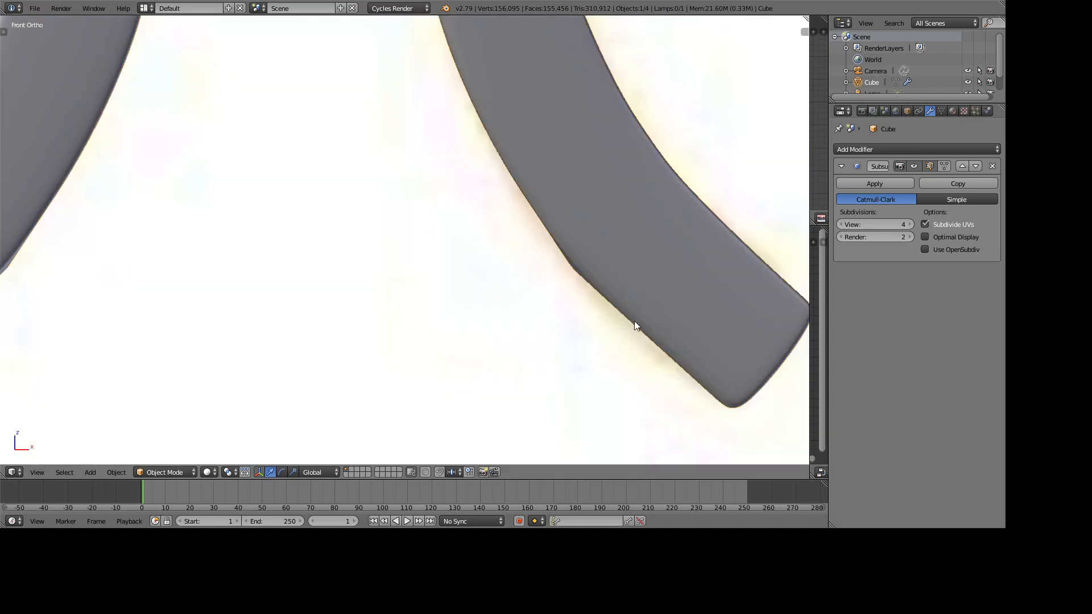
{"action": "key", "text": "shift+z"}
{"action": "mouse_move", "coordinate": [619, 305]}
{"action": "middle_mouse_down"}
{"action": "mouse_move", "coordinate": [605, 321]}
{"action": "mouse_move", "coordinate": [707, 256]}
{"action": "mouse_move", "coordinate": [661, 222]}
{"action": "mouse_move", "coordinate": [394, 352]}
{"action": "middle_mouse_up"}
{"action": "key", "text": "Tab"}
{"action": "scroll", "coordinate": [648, 212], "scroll_direction": "up", "scroll_amount": 2}
{"action": "scroll", "coordinate": [517, 341], "scroll_direction": "up", "scroll_amount": 2}
{"action": "middle_click_drag", "start_coordinate": [522, 358], "coordinate": [530, 290], "text": "shift"}
{"action": "right_click", "coordinate": [500, 302]}
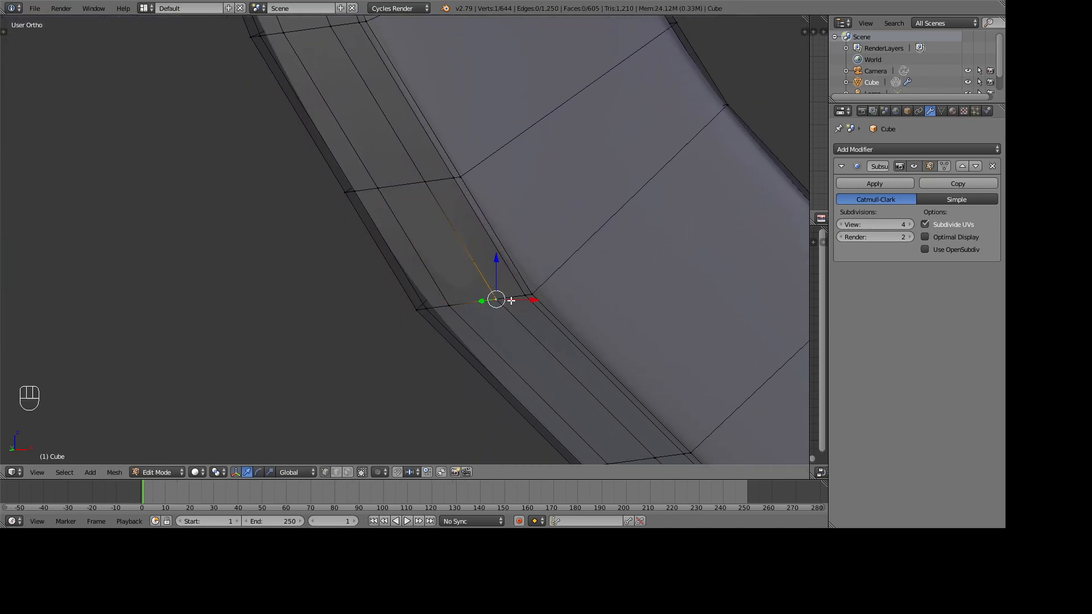
{"action": "key", "text": "g"}
{"action": "key", "text": "x"}
{"action": "left_click", "coordinate": [478, 299]}
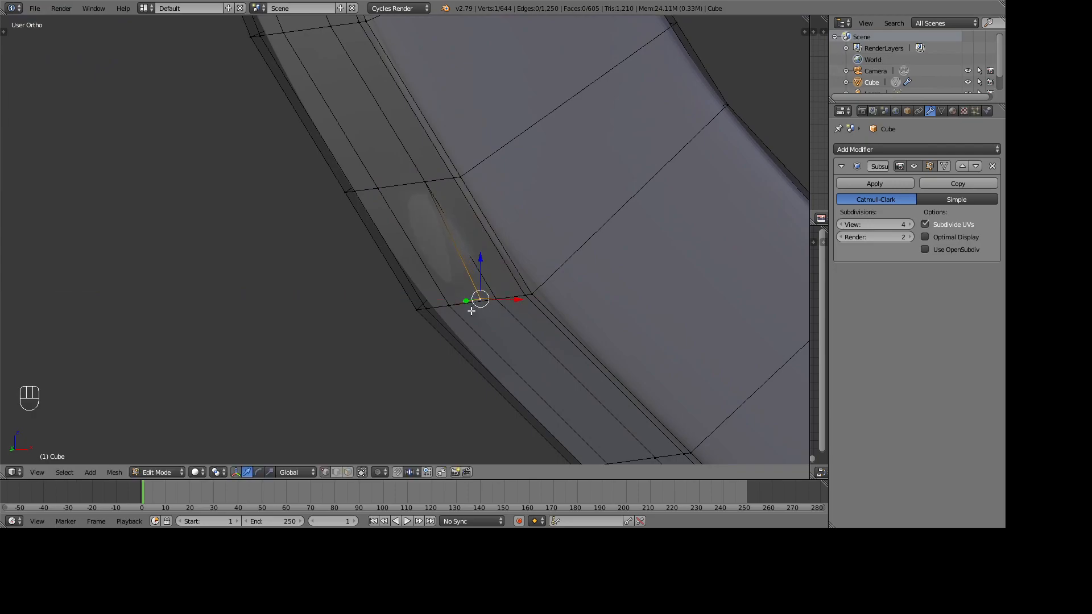
Step: Shift two more vertices along the patch's lower edge in X, leave mesh editing and inspect the arm's surface
{"action": "key", "text": "g"}
{"action": "key", "text": "x"}
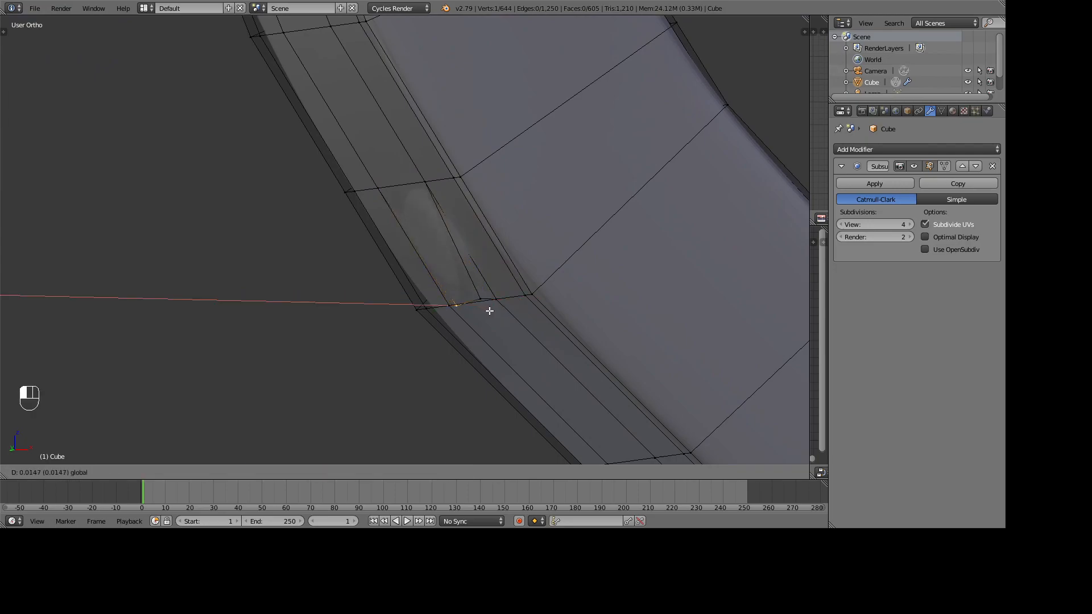
{"action": "left_click", "coordinate": [491, 311]}
{"action": "middle_click_drag", "start_coordinate": [491, 311], "coordinate": [473, 310]}
{"action": "right_click", "coordinate": [594, 340]}
{"action": "key", "text": "g"}
{"action": "key", "text": "x"}
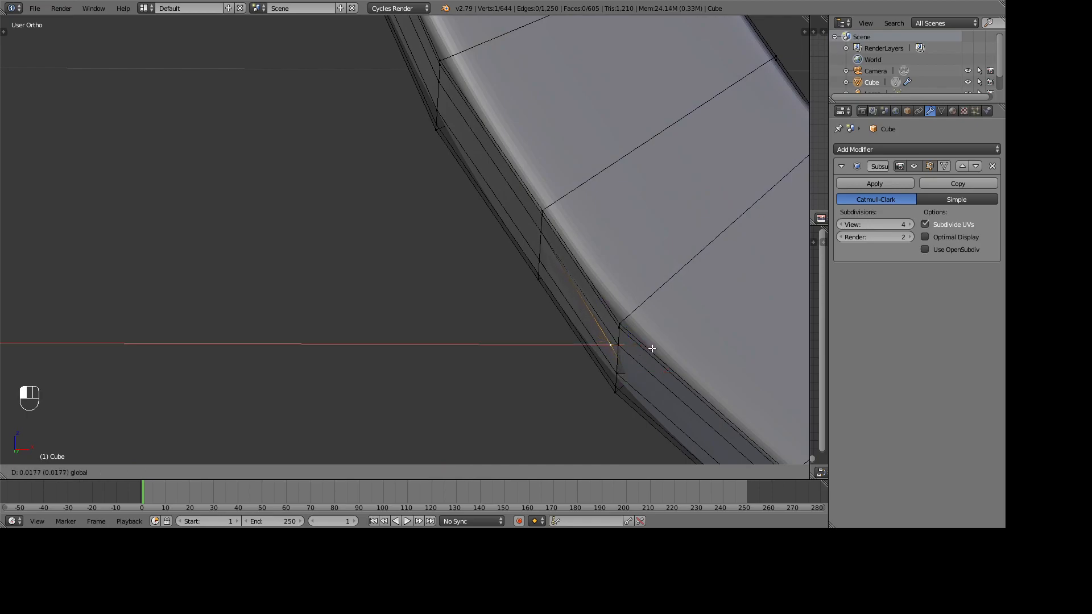
{"action": "left_click", "coordinate": [659, 348]}
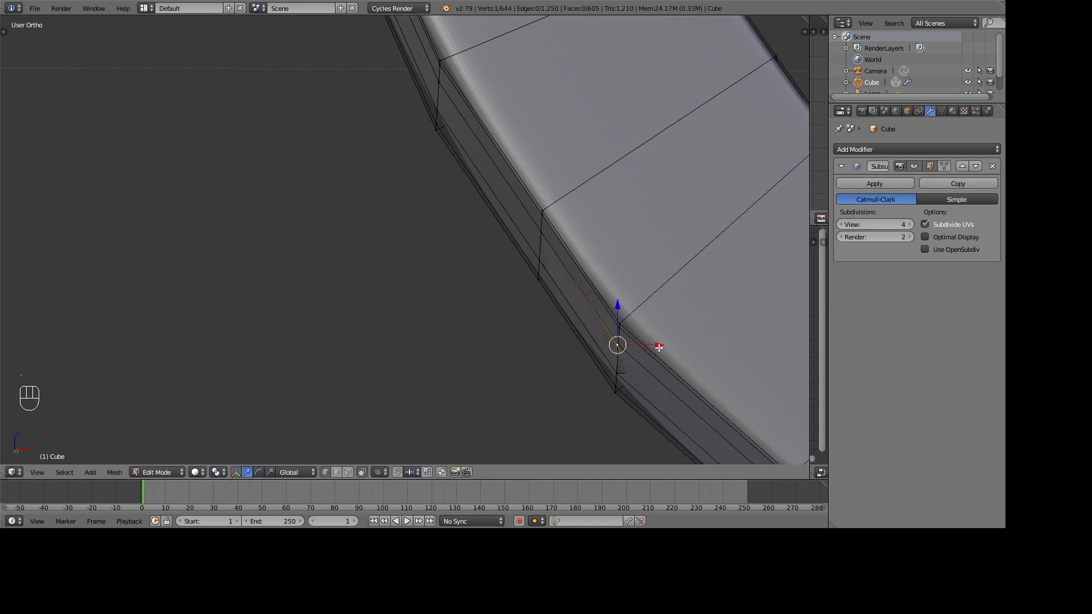
{"action": "key", "text": "Tab"}
{"action": "middle_click_drag", "start_coordinate": [639, 350], "coordinate": [694, 359]}
{"action": "scroll", "coordinate": [620, 356], "scroll_direction": "down", "scroll_amount": 5}
{"action": "middle_click_drag", "start_coordinate": [613, 349], "coordinate": [513, 360]}
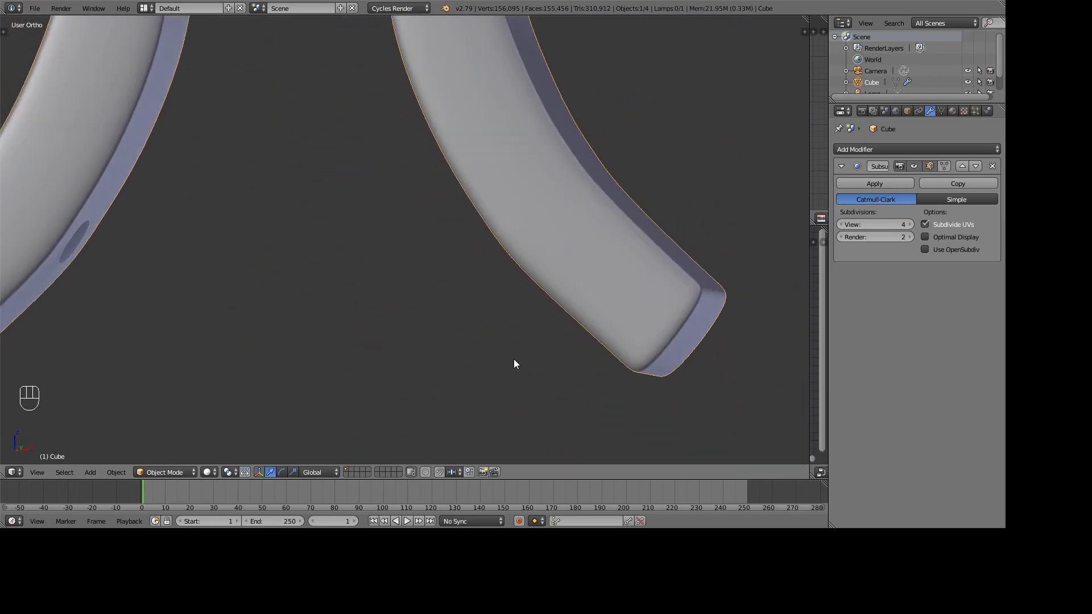
Step: Select the four corner vertices around the hole in the lower left arm and fill it with a face
{"action": "scroll", "coordinate": [506, 357], "scroll_direction": "down", "scroll_amount": 4}
{"action": "middle_click_drag", "start_coordinate": [393, 323], "coordinate": [515, 373], "text": "shift"}
{"action": "scroll", "coordinate": [515, 373], "scroll_direction": "up", "scroll_amount": 4}
{"action": "middle_click_drag", "start_coordinate": [381, 358], "coordinate": [563, 301], "text": "shift"}
{"action": "middle_click_drag", "start_coordinate": [563, 302], "coordinate": [504, 299]}
{"action": "key", "text": "Tab"}
{"action": "middle_click_drag", "start_coordinate": [639, 312], "coordinate": [563, 289], "text": "shift"}
{"action": "scroll", "coordinate": [518, 300], "scroll_direction": "up", "scroll_amount": 2}
{"action": "right_click", "coordinate": [560, 311]}
{"action": "right_click", "coordinate": [604, 316], "text": "shift"}
{"action": "right_click", "coordinate": [631, 247], "text": "shift"}
{"action": "right_click", "coordinate": [580, 243], "text": "shift"}
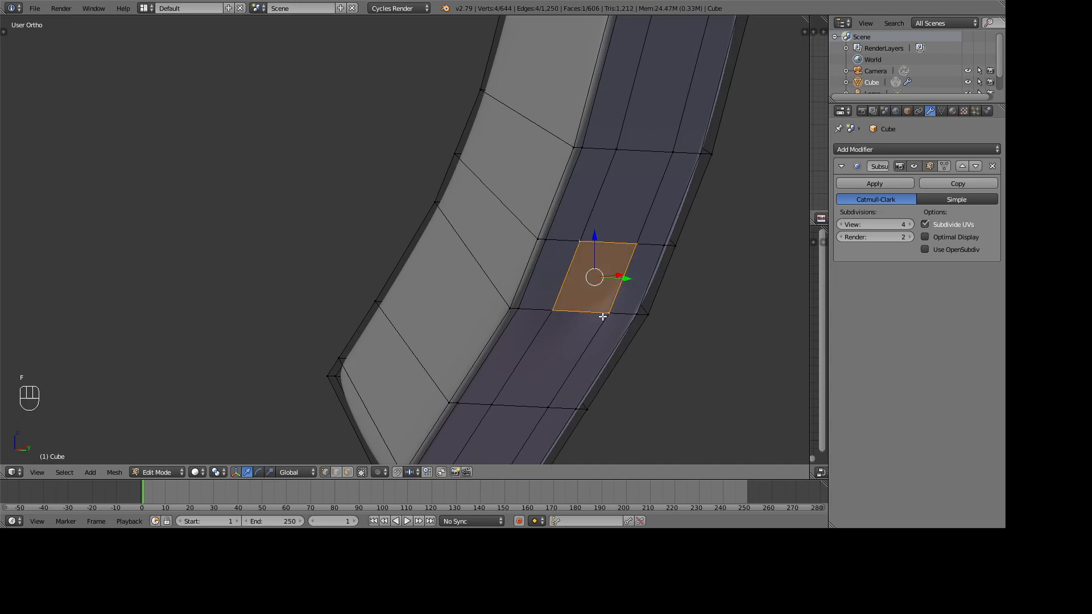
{"action": "key", "text": "f"}
Step: Compare the whole pendant with the reference image from the front, and inspect the upper arms from an angle and in wireframe
{"action": "scroll", "coordinate": [593, 315], "scroll_direction": "down", "scroll_amount": 4}
{"action": "key", "text": "KP_1"}
{"action": "key", "text": "shift+z"}
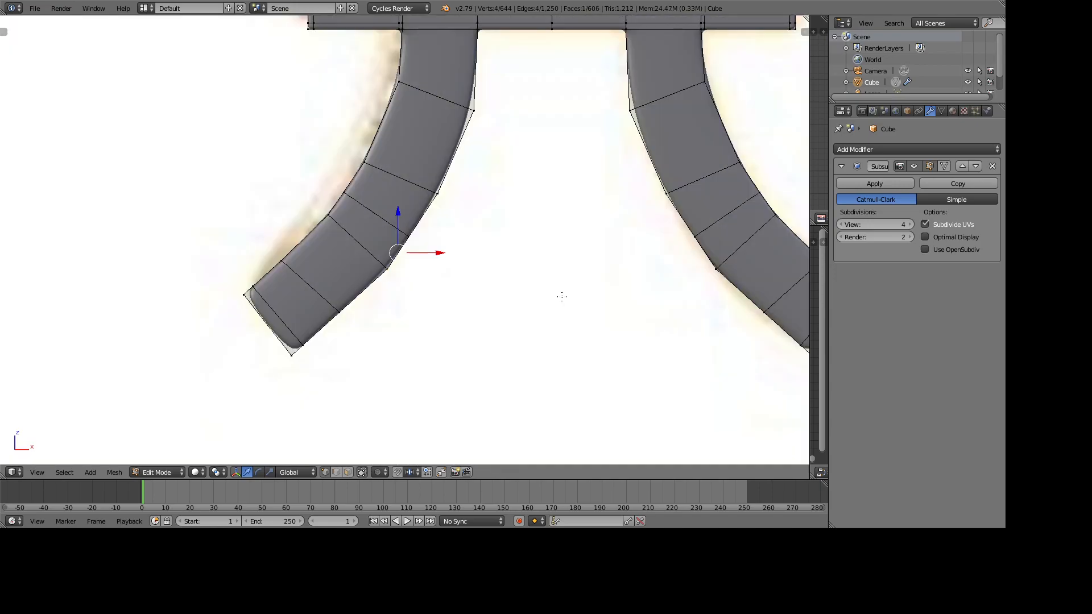
{"action": "scroll", "coordinate": [561, 297], "scroll_direction": "down", "scroll_amount": 6}
{"action": "key", "text": "Tab"}
{"action": "scroll", "coordinate": [530, 345], "scroll_direction": "down", "scroll_amount": 1}
{"action": "middle_click_drag", "start_coordinate": [529, 223], "coordinate": [517, 319], "text": "shift"}
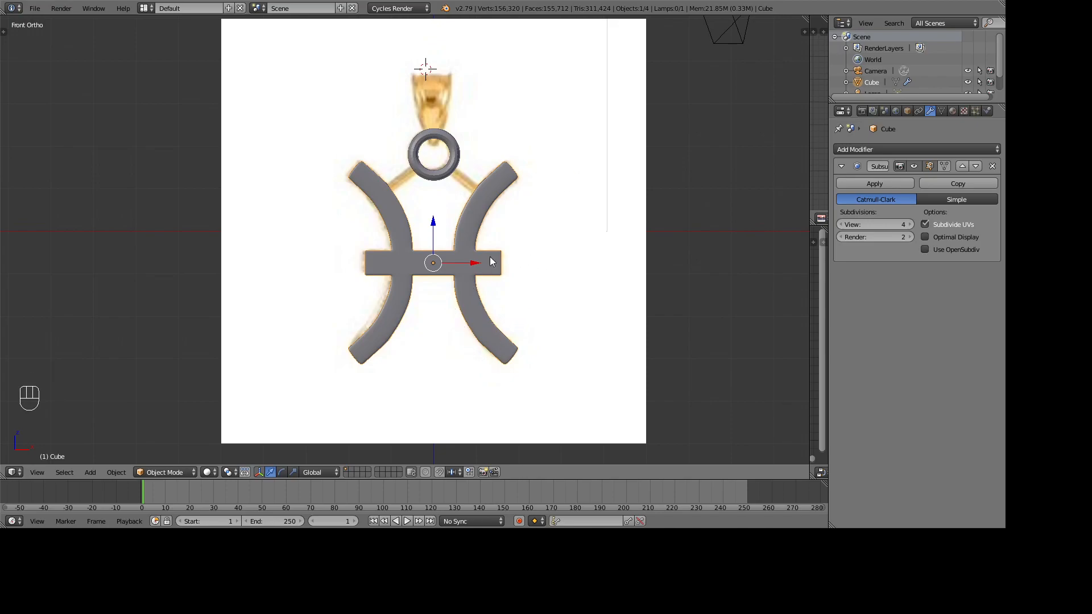
{"action": "key", "text": "Tab"}
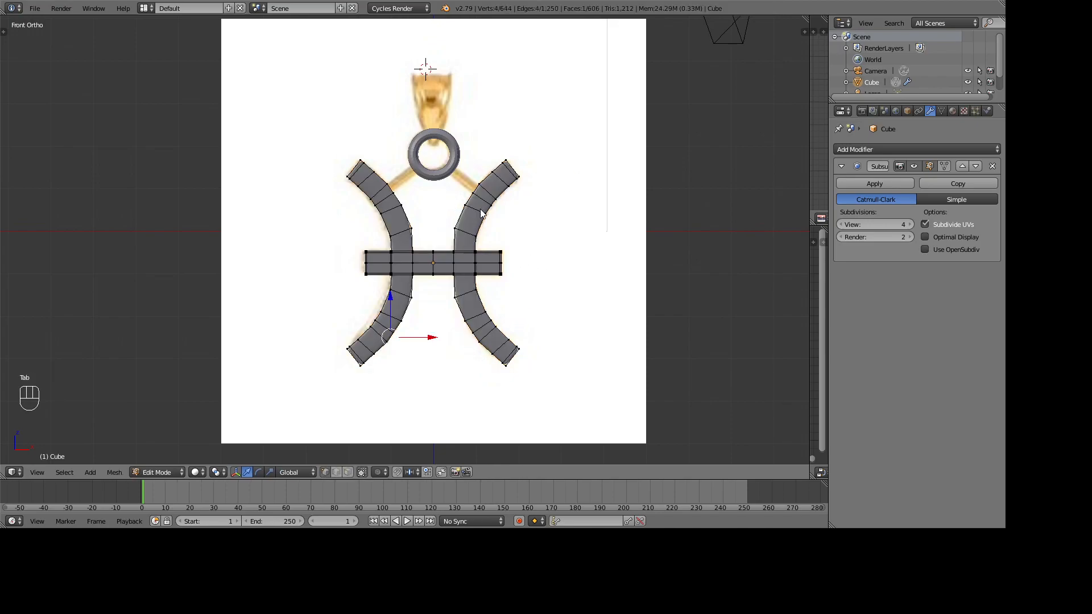
{"action": "key", "text": "Tab"}
{"action": "scroll", "coordinate": [481, 213], "scroll_direction": "up", "scroll_amount": 3}
{"action": "middle_click_drag", "start_coordinate": [481, 213], "coordinate": [510, 229]}
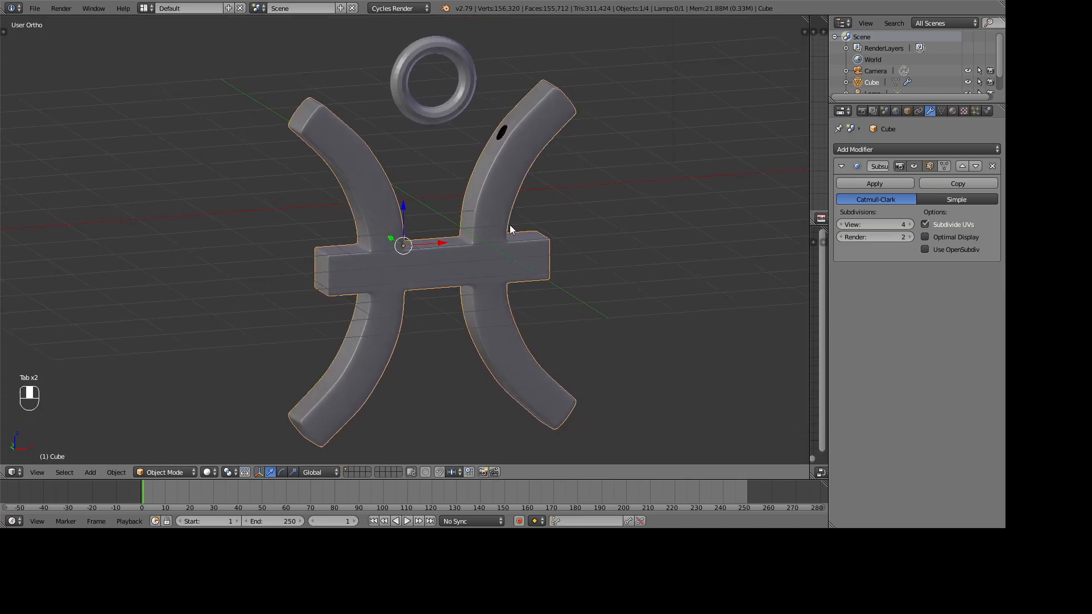
{"action": "key", "text": "Tab"}
{"action": "key", "text": "z"}
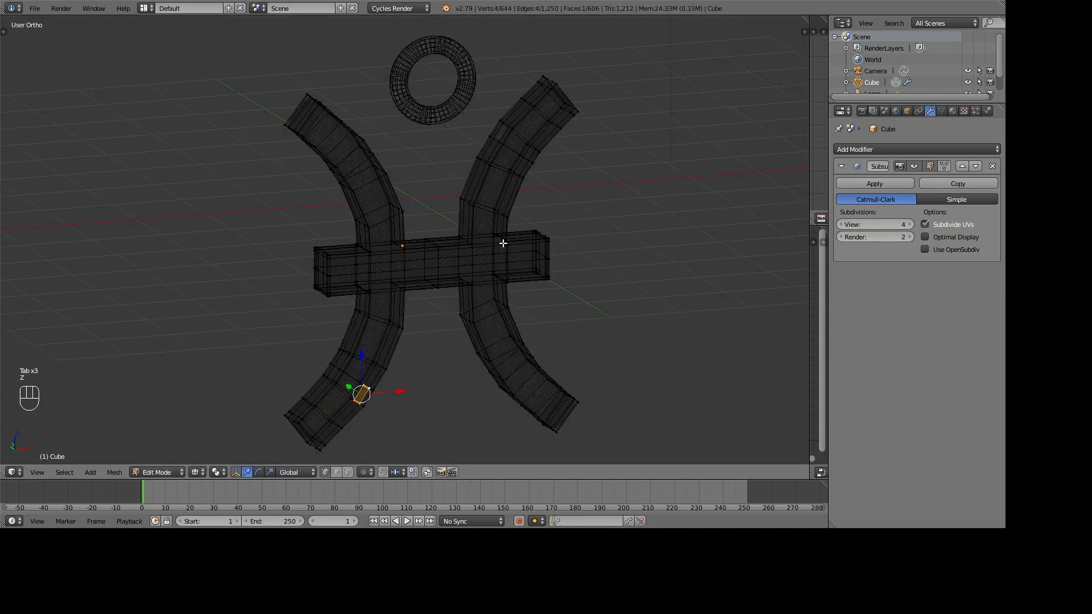
Step: Leave mesh editing and undo the hole patches, the strut deletion and the applied Mirror modifier
{"action": "key", "text": "Tab"}
{"action": "key", "text": "ctrl+z"}
{"action": "key", "text": "ctrl+z"}
{"action": "key", "text": "ctrl+z"}
{"action": "key", "text": "ctrl+z"}
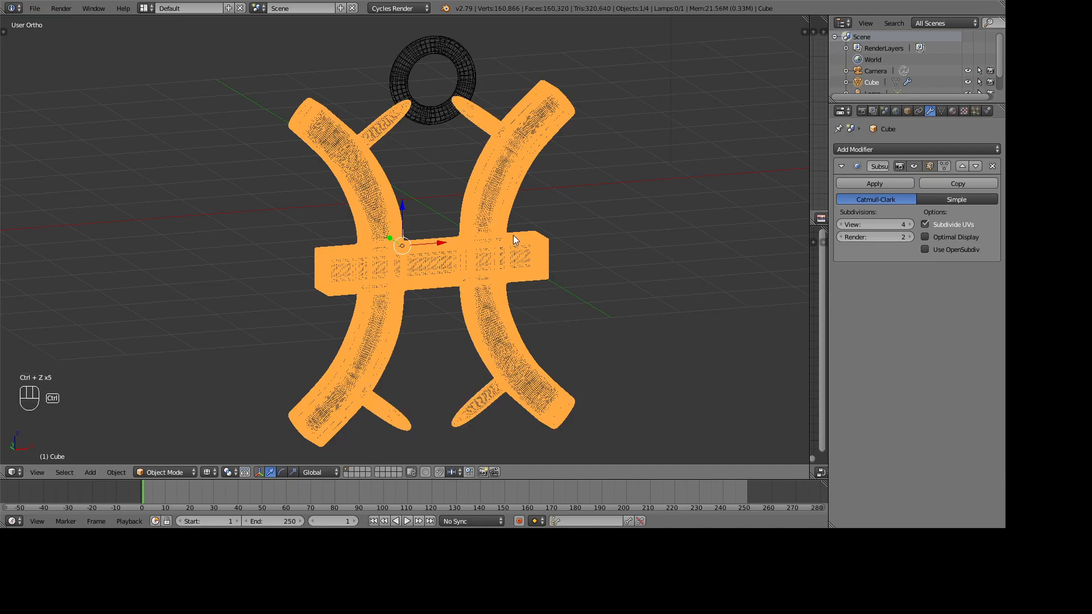
{"action": "key", "text": "ctrl+z"}
{"action": "key", "text": "ctrl+z"}
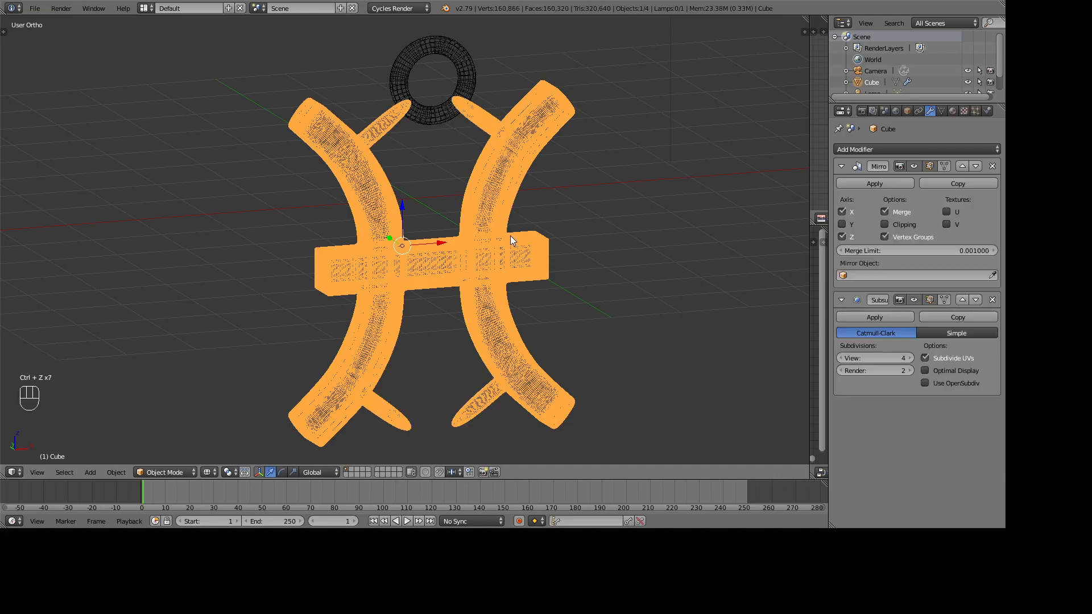
Step: Return to solid display, check the base mesh and its mirrored struts, and apply the Mirror modifier
{"action": "middle_click_drag", "start_coordinate": [512, 234], "coordinate": [536, 250]}
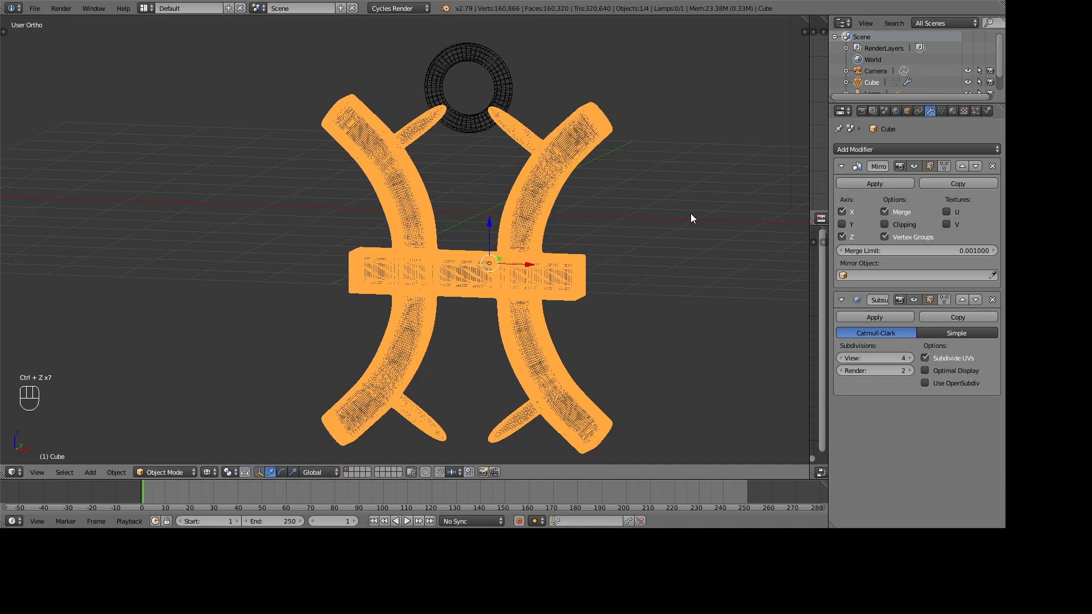
{"action": "key", "text": "Tab"}
{"action": "key", "text": "z"}
{"action": "middle_click_drag", "start_coordinate": [690, 214], "coordinate": [595, 236]}
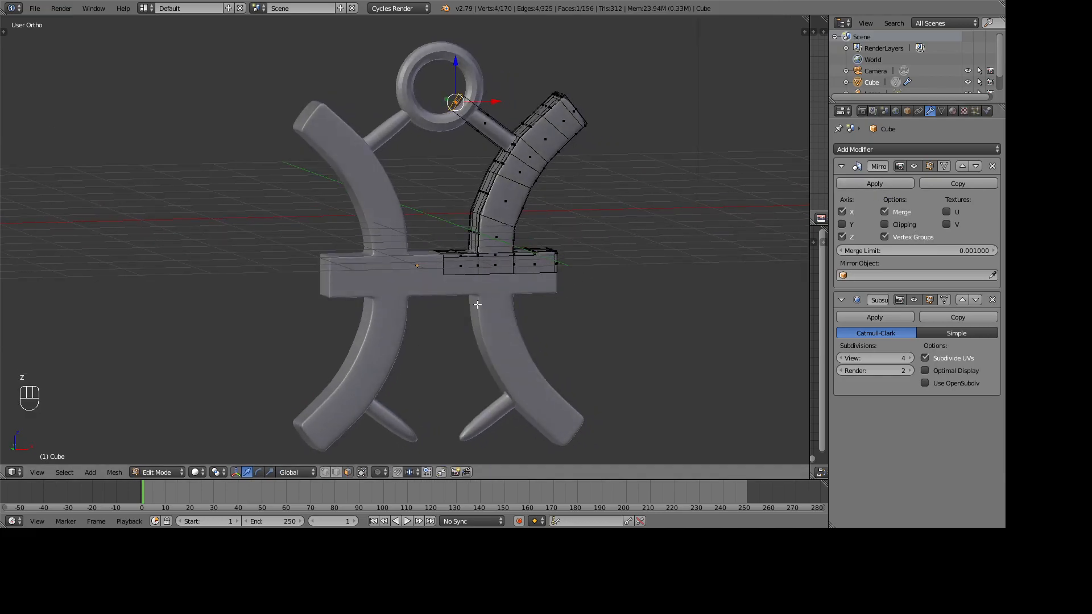
{"action": "key", "text": "Tab"}
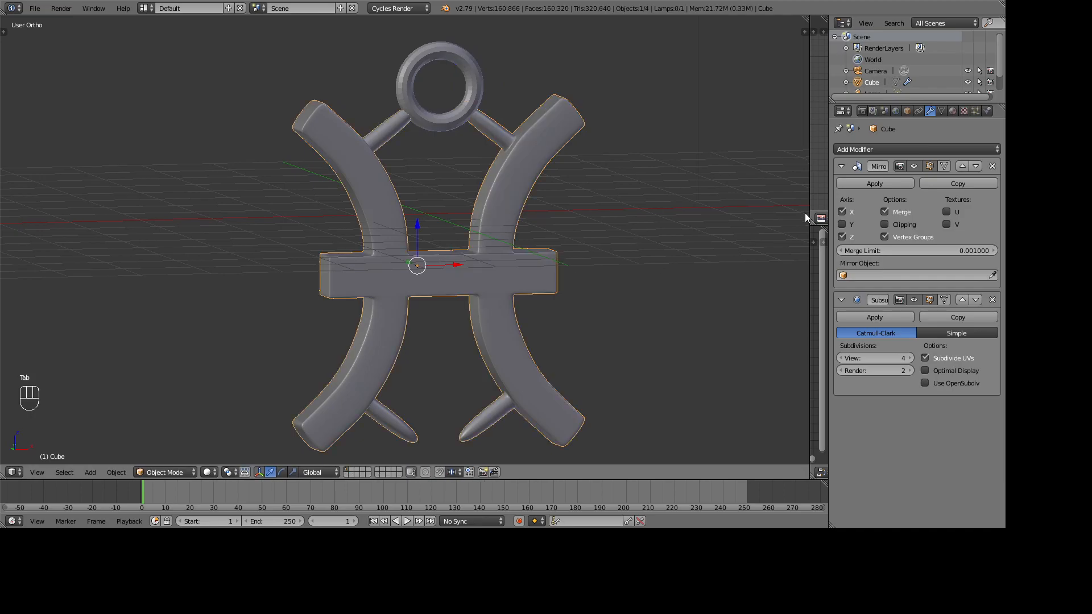
{"action": "left_click", "coordinate": [879, 184]}
Step: Enter mesh editing and delete the vertices of the selected strut ends
{"action": "middle_click_drag", "start_coordinate": [477, 340], "coordinate": [515, 246], "text": "shift"}
{"action": "scroll", "coordinate": [541, 173], "scroll_direction": "up", "scroll_amount": 3}
{"action": "key", "text": "Tab"}
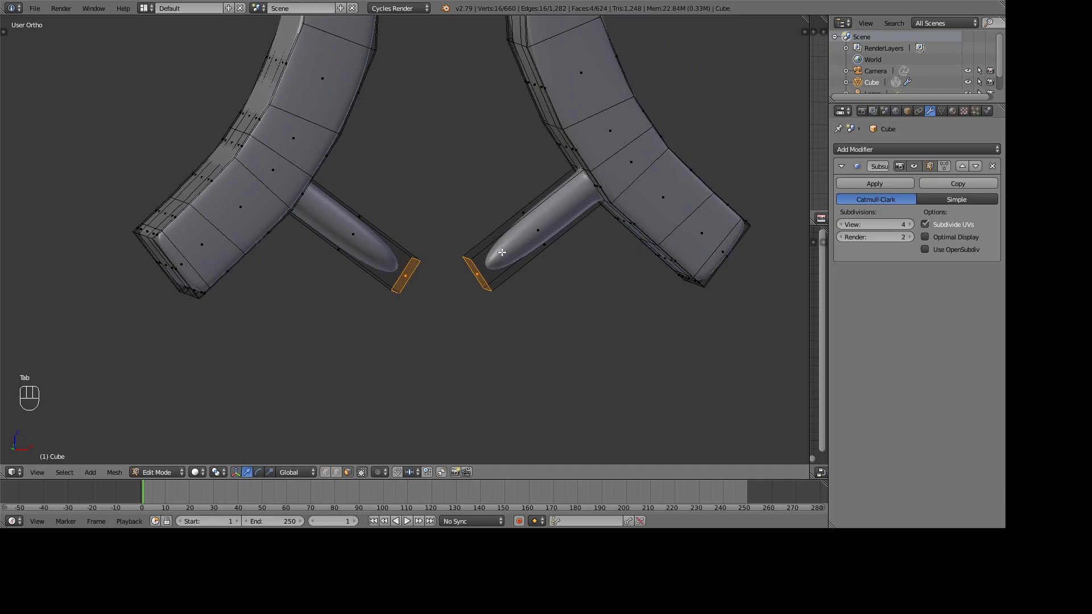
{"action": "key", "text": "Delete"}
{"action": "left_click", "coordinate": [479, 253]}
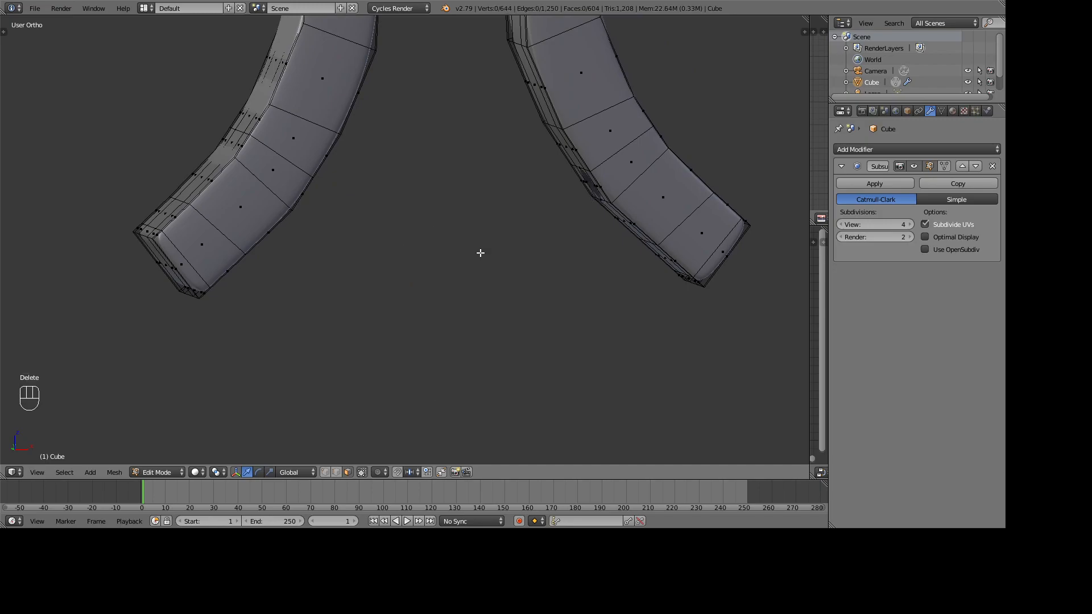
Step: Switch to vertex selection, select the four corners of the hole in the lower right arm and fill it with a face
{"action": "scroll", "coordinate": [566, 251], "scroll_direction": "up", "scroll_amount": 3}
{"action": "scroll", "coordinate": [301, 346], "scroll_direction": "up", "scroll_amount": 1}
{"action": "middle_click_drag", "start_coordinate": [732, 146], "coordinate": [412, 343], "text": "shift"}
{"action": "middle_click_drag", "start_coordinate": [126, 361], "coordinate": [614, 229], "text": "shift"}
{"action": "left_click", "coordinate": [329, 472]}
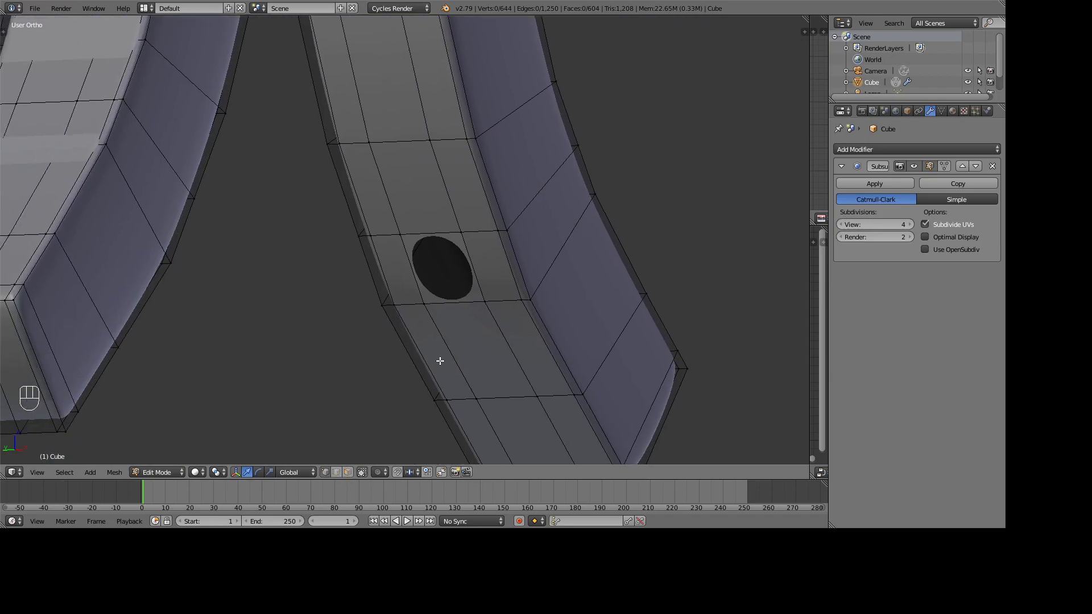
{"action": "right_click", "coordinate": [484, 301]}
{"action": "right_click", "coordinate": [424, 300], "text": "shift"}
{"action": "right_click", "coordinate": [408, 237], "text": "shift"}
{"action": "right_click", "coordinate": [459, 235], "text": "shift"}
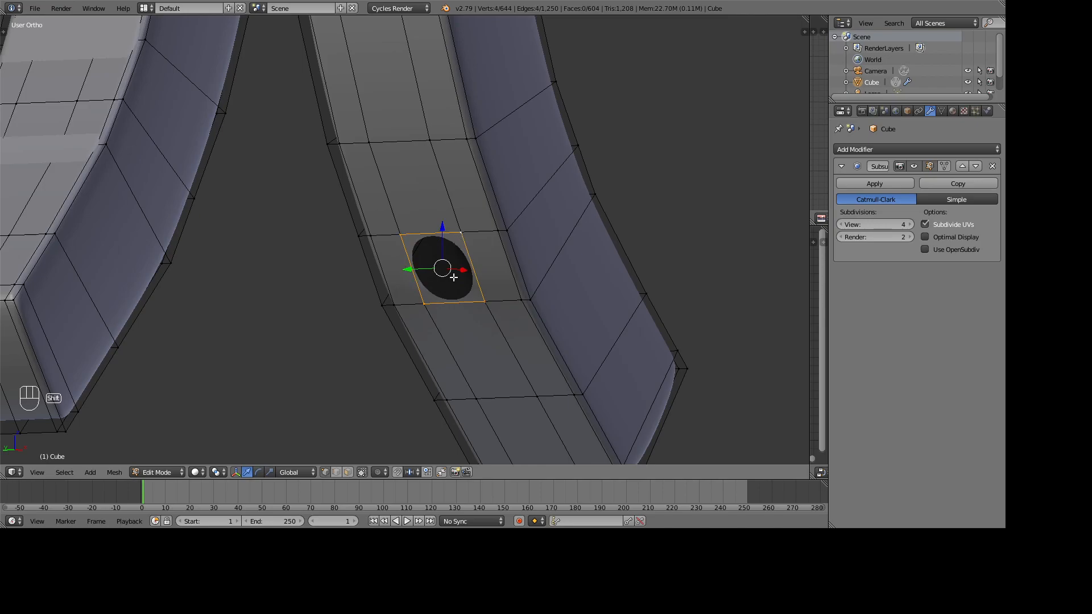
{"action": "key", "text": "f"}
Step: Select the four corner vertices of the hole on the lower left arm's inner side and fill it with a face
{"action": "middle_click_drag", "start_coordinate": [390, 307], "coordinate": [556, 335]}
{"action": "right_click", "coordinate": [543, 336]}
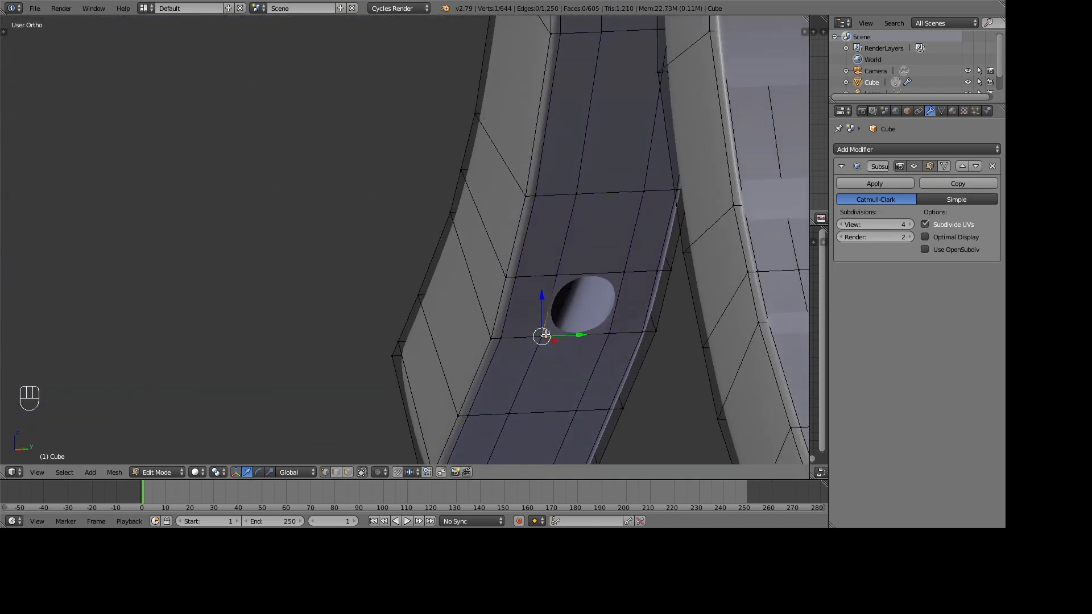
{"action": "right_click", "coordinate": [605, 334], "text": "shift"}
{"action": "right_click", "coordinate": [616, 275], "text": "shift"}
{"action": "right_click", "coordinate": [557, 277], "text": "shift"}
{"action": "key", "text": "f"}
{"action": "middle_click_drag", "start_coordinate": [560, 280], "coordinate": [476, 290]}
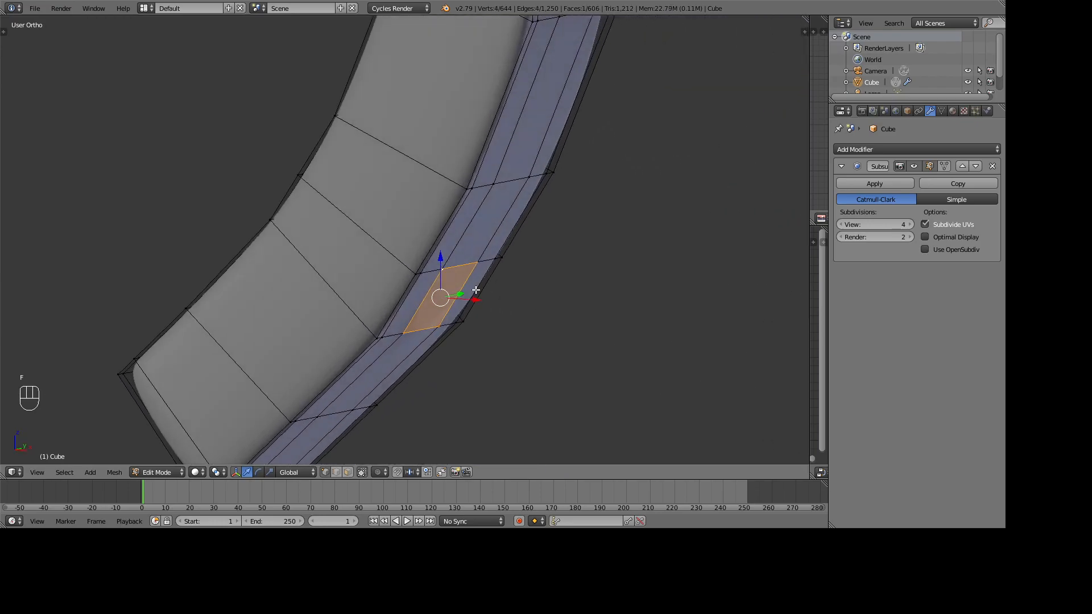
Step: Check the pendant against the reference from the front and examine the upper arms where the struts attach
{"action": "key", "text": "KP_1"}
{"action": "key", "text": "Tab"}
{"action": "key", "text": "grave"}
{"action": "scroll", "coordinate": [476, 282], "scroll_direction": "down", "scroll_amount": 10}
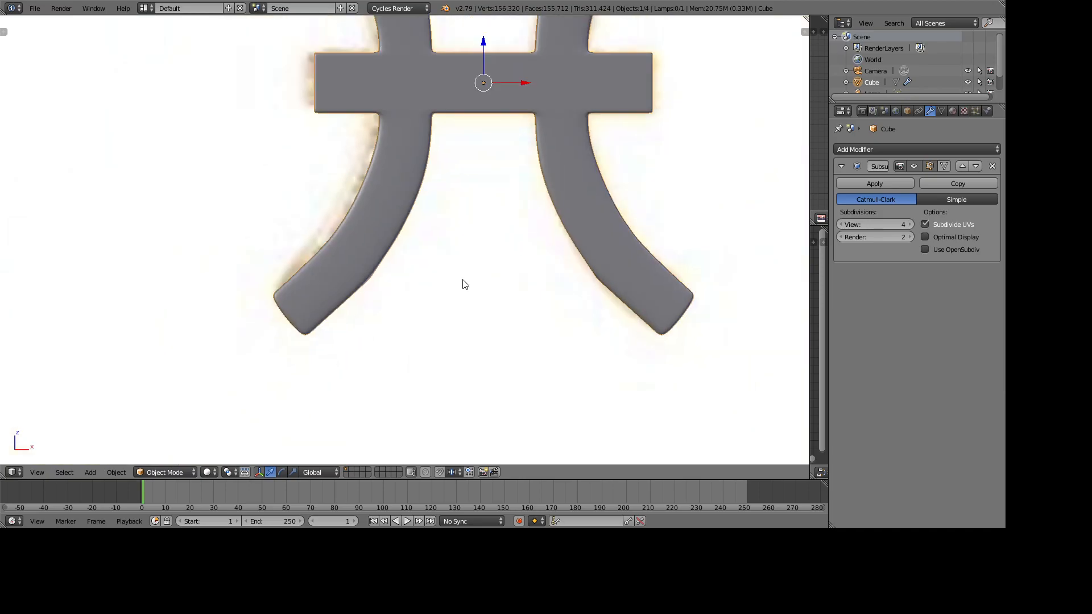
{"action": "middle_click_drag", "start_coordinate": [485, 194], "coordinate": [435, 333], "text": "shift"}
{"action": "key", "text": "Tab"}
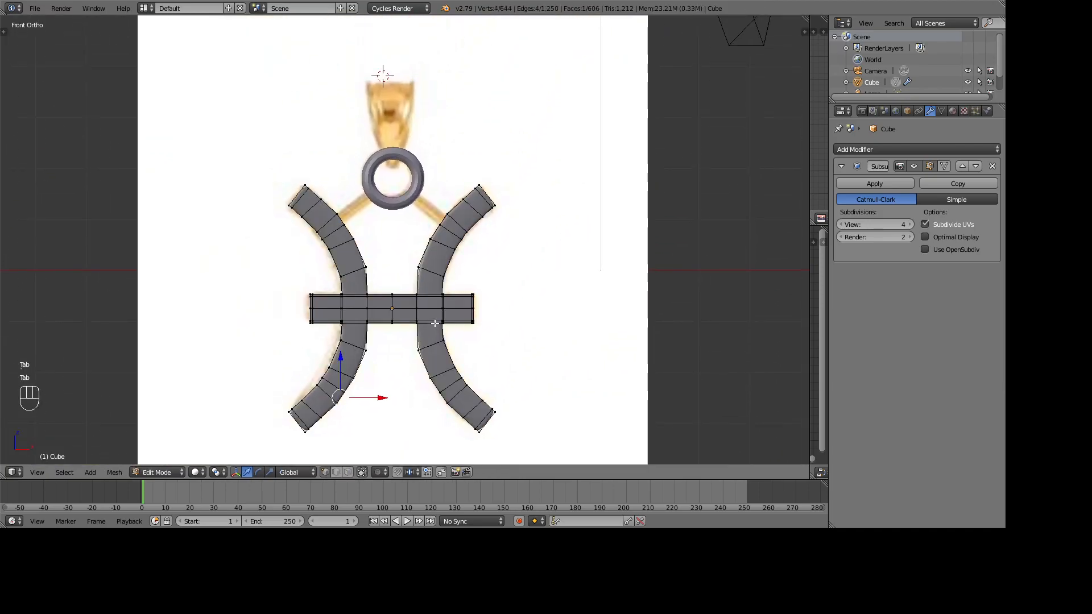
{"action": "scroll", "coordinate": [428, 320], "scroll_direction": "up", "scroll_amount": 2}
{"action": "middle_click_drag", "start_coordinate": [434, 312], "coordinate": [517, 348]}
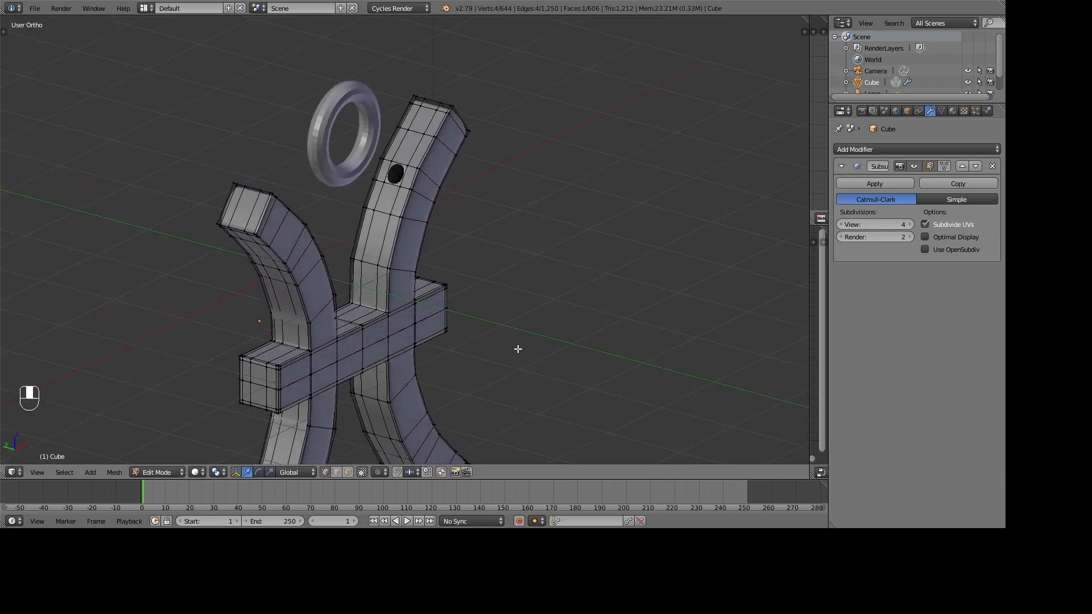
Step: Leave mesh editing, undo both hole patches and the strut deletion, and view the whole pendant
{"action": "key", "text": "Tab"}
{"action": "key", "text": "ctrl+z"}
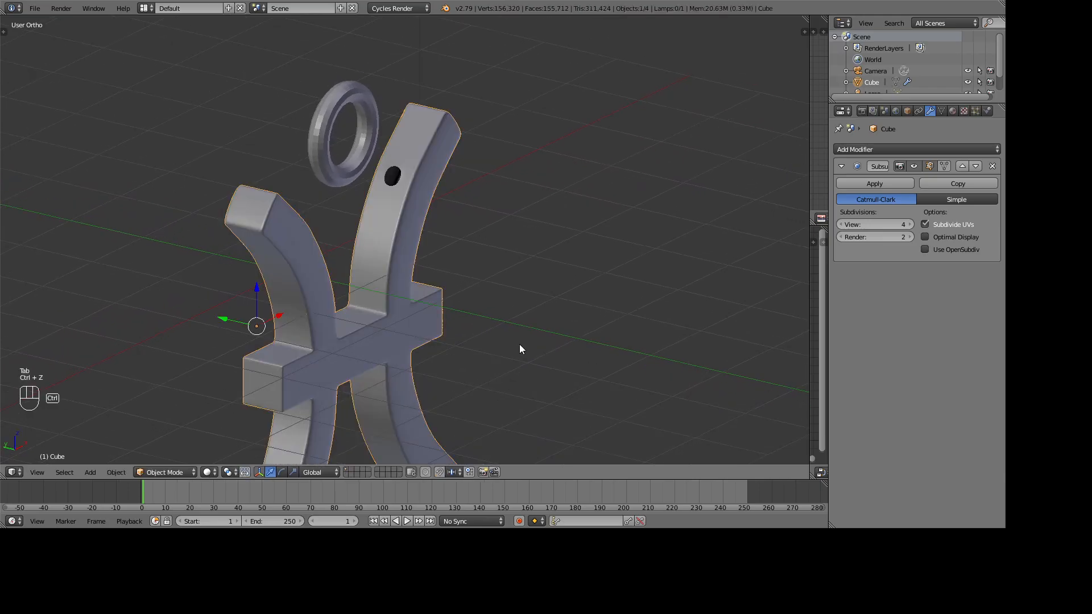
{"action": "key", "text": "ctrl+z"}
{"action": "key", "text": "ctrl+z"}
{"action": "middle_click_drag", "start_coordinate": [613, 357], "coordinate": [509, 317]}
{"action": "scroll", "coordinate": [508, 350], "scroll_direction": "down", "scroll_amount": 4}
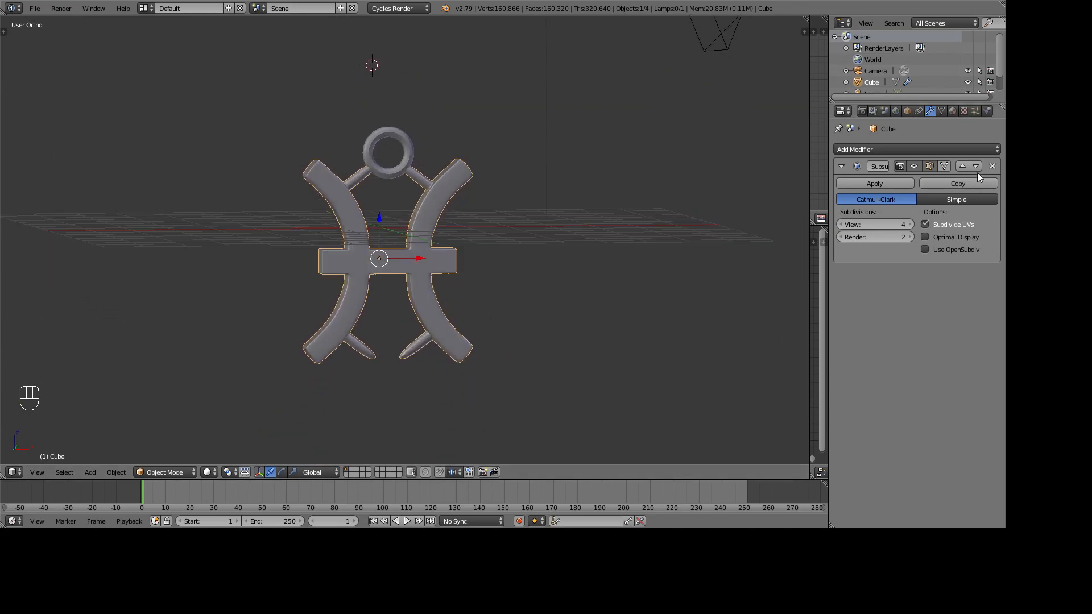
Step: Deselect the two upper strut ends in wireframe display and delete only the lower strut ends
{"action": "key", "text": "Tab"}
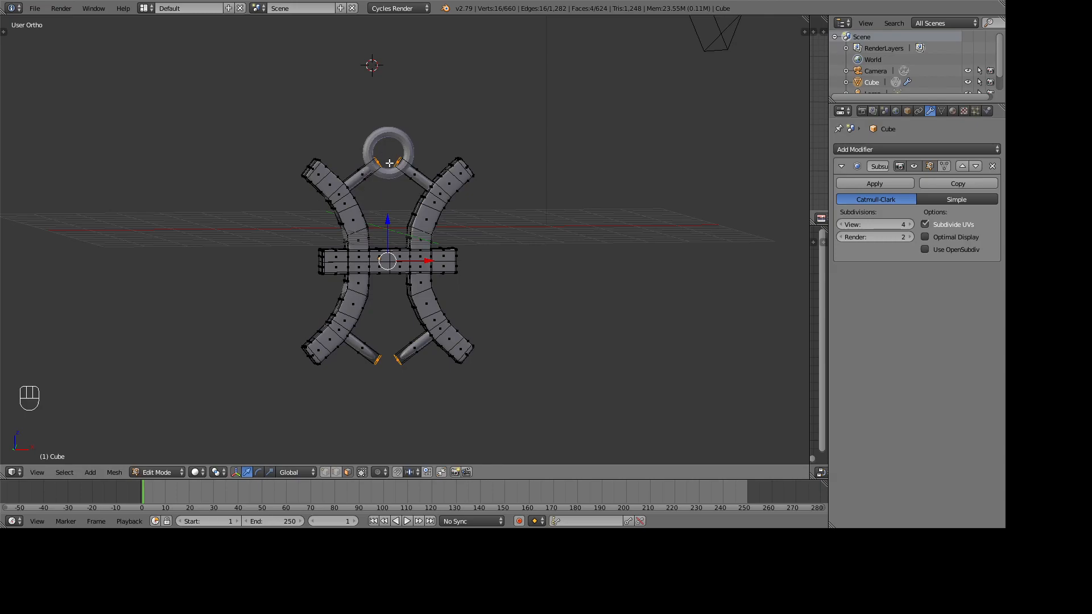
{"action": "key", "text": "z"}
{"action": "key", "text": "c"}
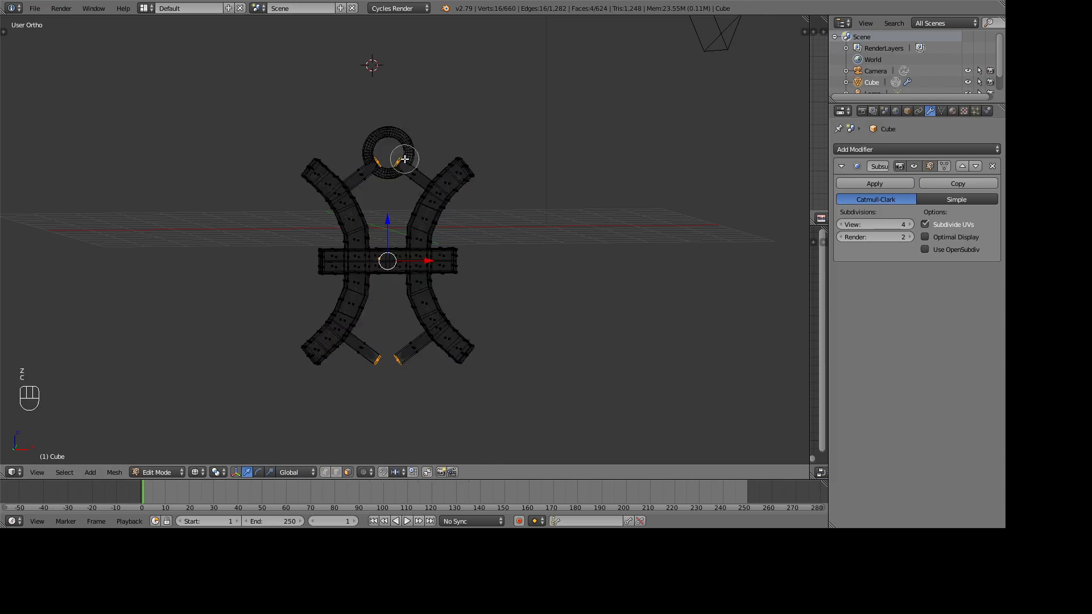
{"action": "left_click_drag", "start_coordinate": [410, 148], "coordinate": [365, 171], "text": "shift"}
{"action": "right_click", "coordinate": [353, 134]}
{"action": "scroll", "coordinate": [516, 330], "scroll_direction": "up", "scroll_amount": 5}
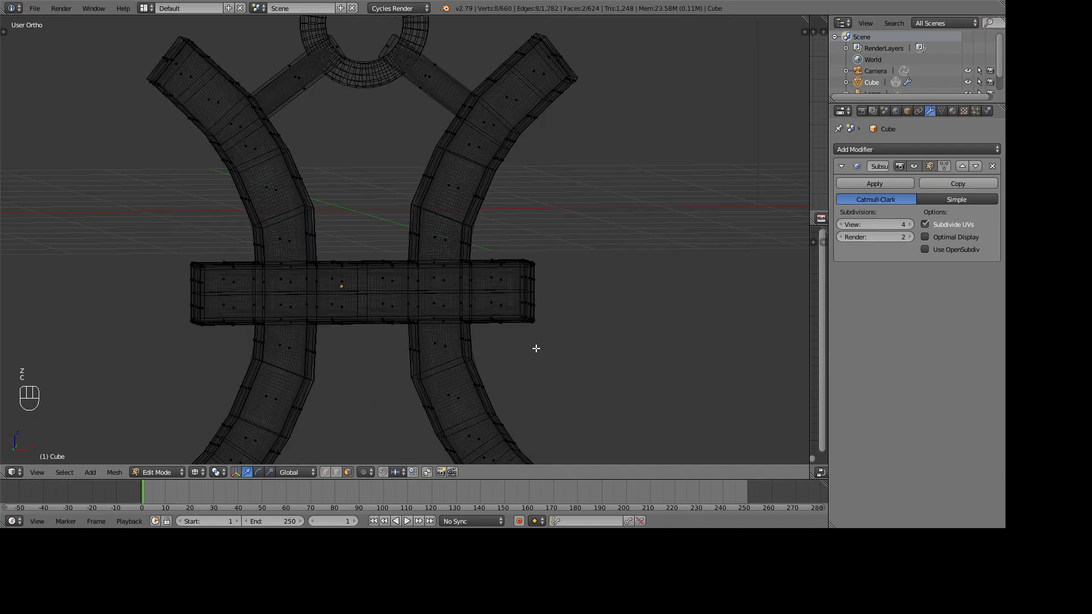
{"action": "key", "text": "z"}
{"action": "key", "text": "Delete"}
{"action": "left_click", "coordinate": [520, 348]}
Step: Close the hole left by the strut in the lower right arm with a face between its four corner vertices
{"action": "scroll", "coordinate": [546, 245], "scroll_direction": "up", "scroll_amount": 4}
{"action": "middle_click_drag", "start_coordinate": [542, 227], "coordinate": [654, 216]}
{"action": "middle_click_drag", "start_coordinate": [485, 317], "coordinate": [407, 296], "text": "shift"}
{"action": "scroll", "coordinate": [432, 245], "scroll_direction": "up", "scroll_amount": 4}
{"action": "middle_click_drag", "start_coordinate": [398, 298], "coordinate": [424, 299]}
{"action": "middle_click_drag", "start_coordinate": [326, 329], "coordinate": [540, 302], "text": "shift"}
{"action": "right_click", "coordinate": [384, 313], "text": "shift"}
{"action": "right_click", "coordinate": [361, 228], "text": "shift"}
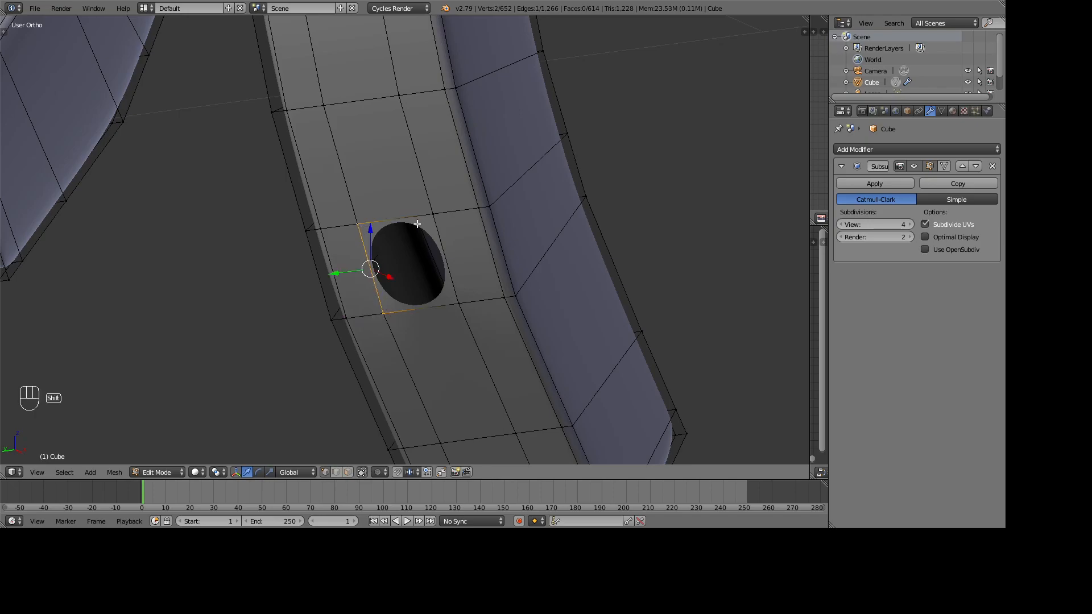
{"action": "right_click", "coordinate": [432, 219], "text": "shift"}
{"action": "right_click", "coordinate": [451, 306], "text": "shift"}
{"action": "key", "text": "f"}
Step: Close the strut hole in the lower left arm with a face between its four corner vertices and leave mesh editing
{"action": "middle_click_drag", "start_coordinate": [446, 305], "coordinate": [401, 355]}
{"action": "right_click", "coordinate": [316, 307]}
{"action": "right_click", "coordinate": [348, 232], "text": "shift"}
{"action": "right_click", "coordinate": [407, 234], "text": "shift"}
{"action": "right_click", "coordinate": [377, 313], "text": "shift"}
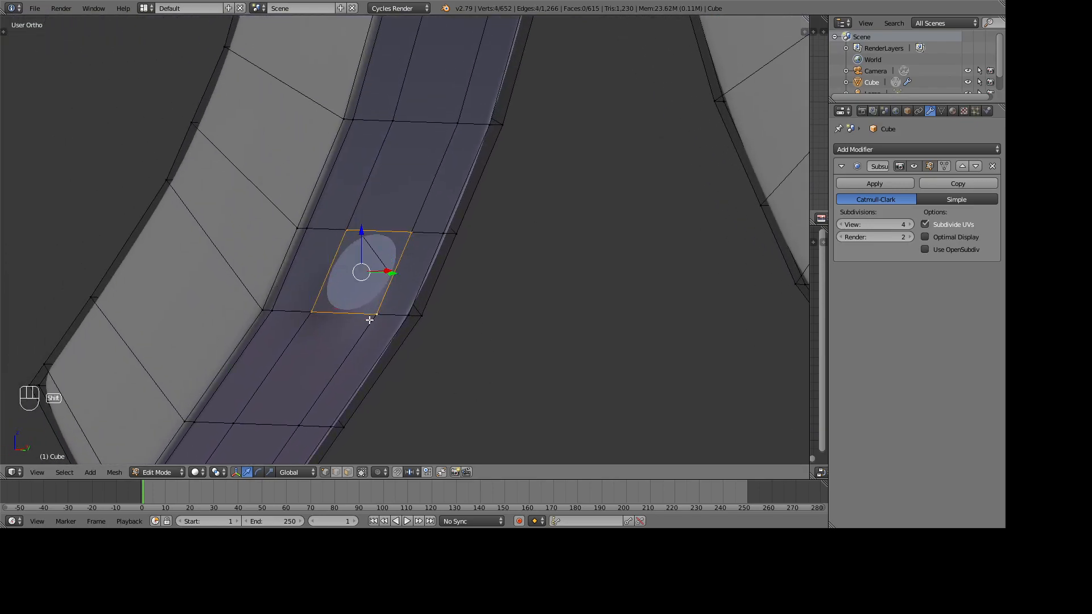
{"action": "key", "text": "f"}
{"action": "middle_click_drag", "start_coordinate": [366, 385], "coordinate": [346, 379]}
{"action": "key", "text": "KP_1"}
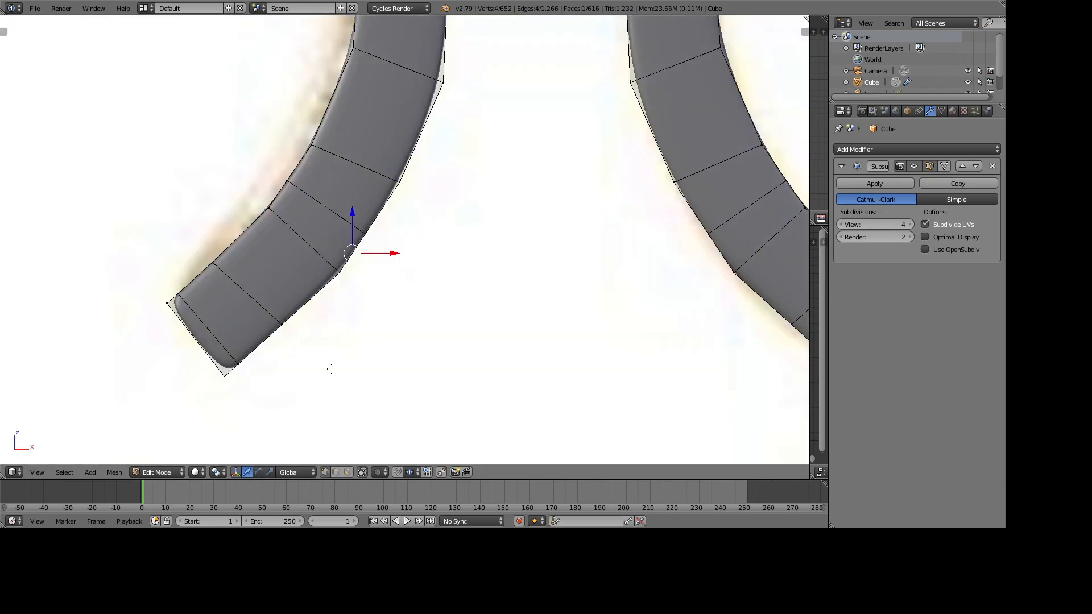
{"action": "scroll", "coordinate": [340, 412], "scroll_direction": "down", "scroll_amount": 5}
{"action": "key", "text": "Tab"}
Step: Apply smooth shading to the torus ring and check its surface up close
{"action": "right_click", "coordinate": [408, 178]}
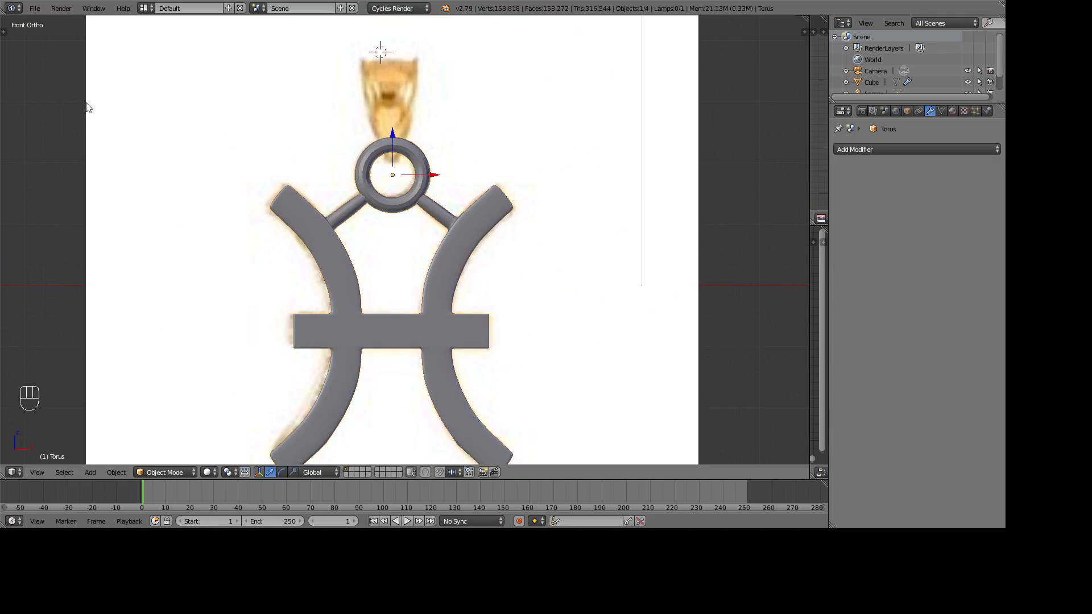
{"action": "left_click", "coordinate": [4, 33]}
{"action": "left_click", "coordinate": [42, 188]}
{"action": "middle_click_drag", "start_coordinate": [386, 209], "coordinate": [419, 217]}
{"action": "scroll", "coordinate": [418, 216], "scroll_direction": "up", "scroll_amount": 5}
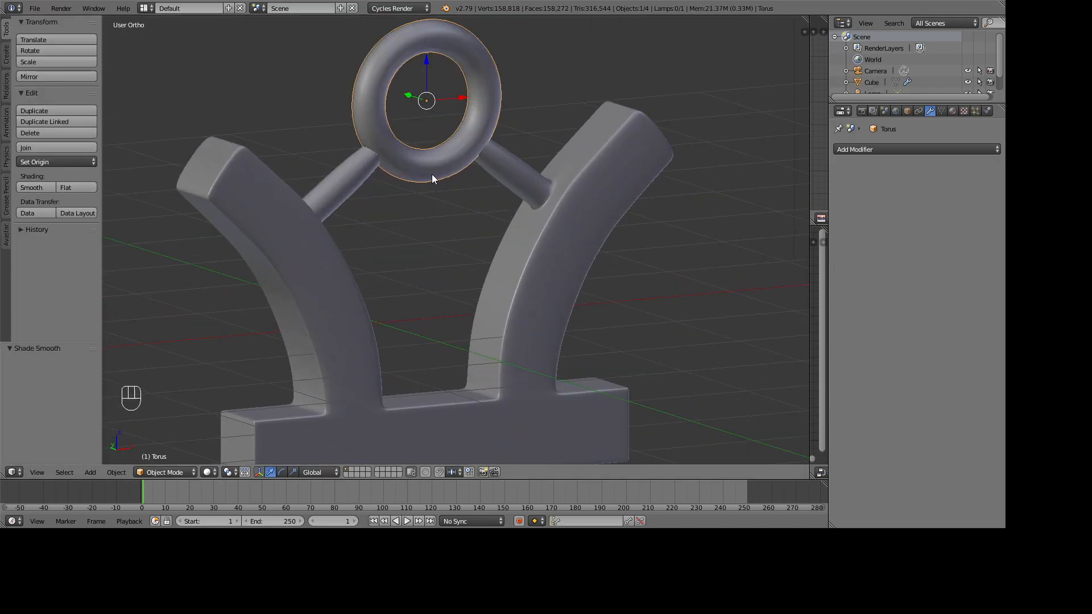
{"action": "scroll", "coordinate": [432, 182], "scroll_direction": "down", "scroll_amount": 3}
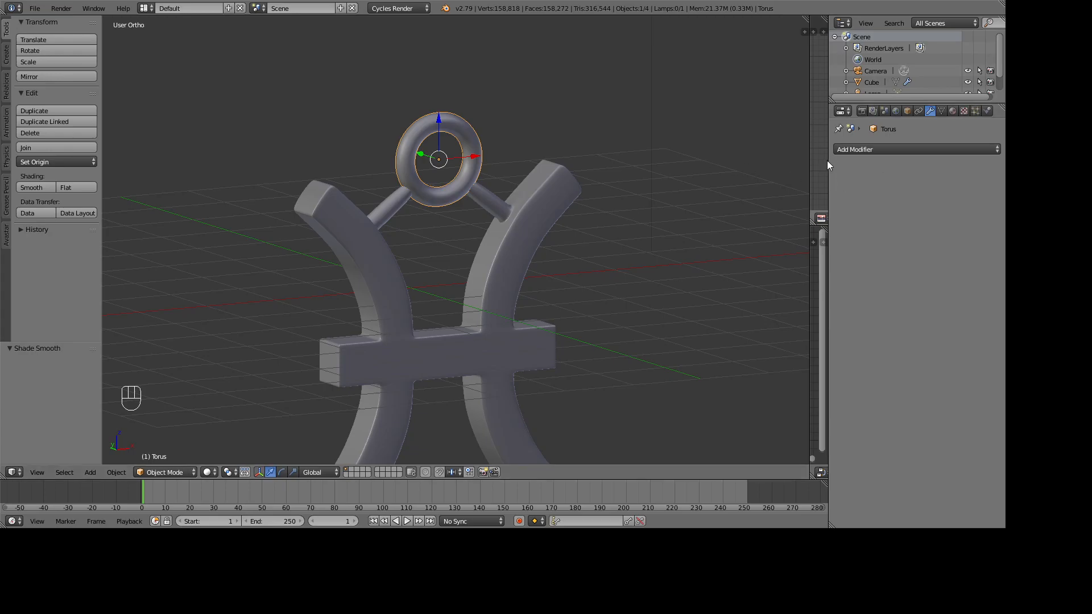
Step: Widen the image and node editor areas by narrowing the 3D viewport and the properties area
{"action": "left_click_drag", "start_coordinate": [812, 163], "coordinate": [623, 188]}
{"action": "left_click_drag", "start_coordinate": [827, 221], "coordinate": [954, 222]}
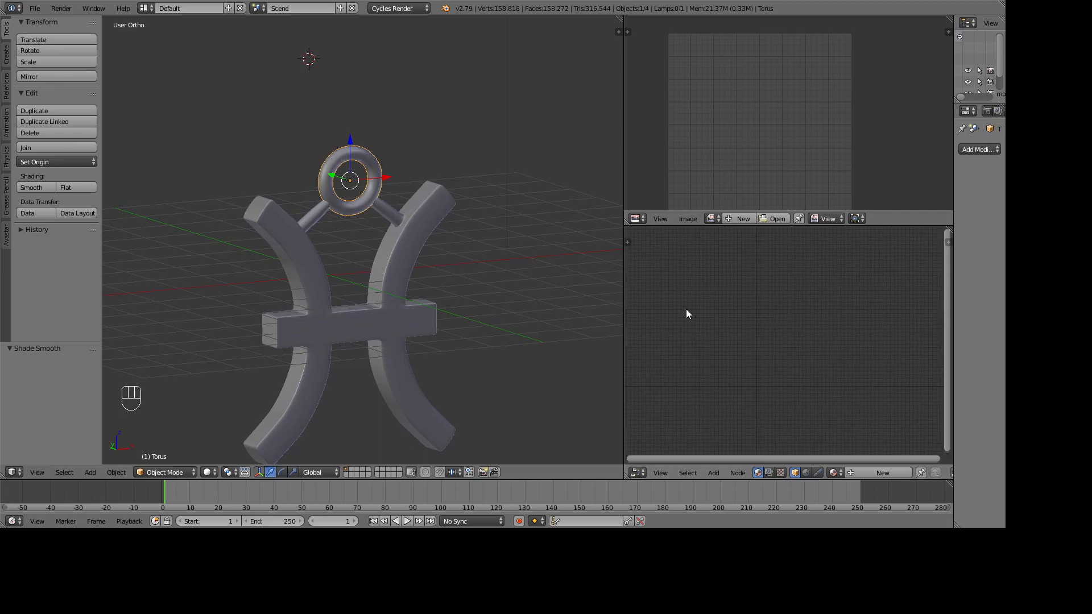
{"action": "left_click_drag", "start_coordinate": [621, 279], "coordinate": [563, 278]}
Step: Show the World shader in the node editor and enable its nodes
{"action": "left_click", "coordinate": [744, 473]}
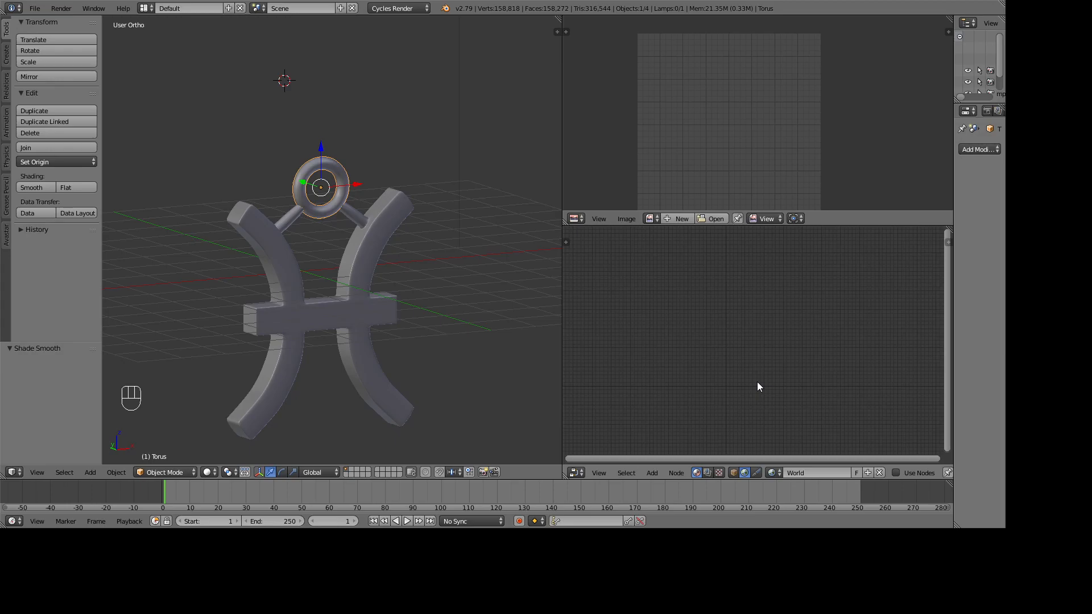
{"action": "left_click", "coordinate": [895, 473]}
{"action": "scroll", "coordinate": [718, 409], "scroll_direction": "up", "scroll_amount": 14}
{"action": "middle_click_drag", "start_coordinate": [683, 385], "coordinate": [796, 399], "text": "shift"}
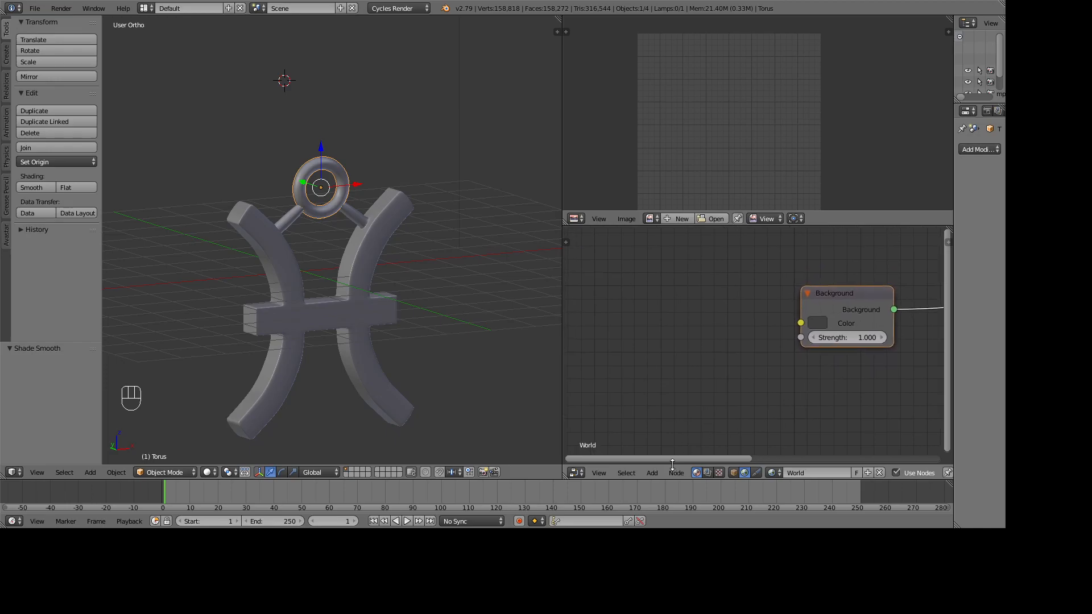
Step: Add an Environment Texture node to the World and link its Color output to the Background node's Color input
{"action": "left_click", "coordinate": [654, 472]}
{"action": "mouse_move", "coordinate": [676, 416]}
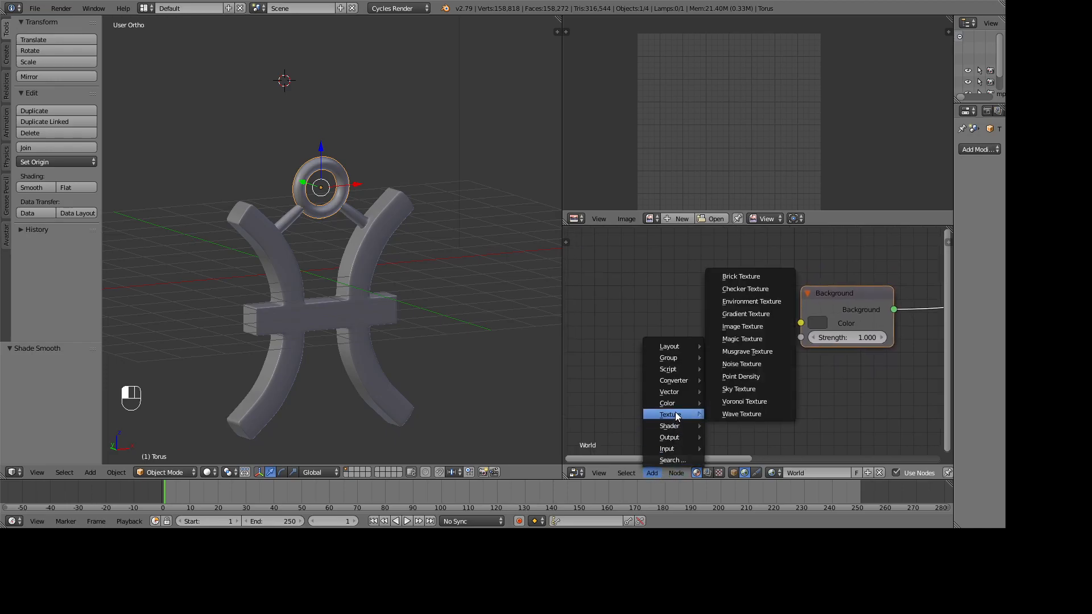
{"action": "left_click", "coordinate": [751, 301]}
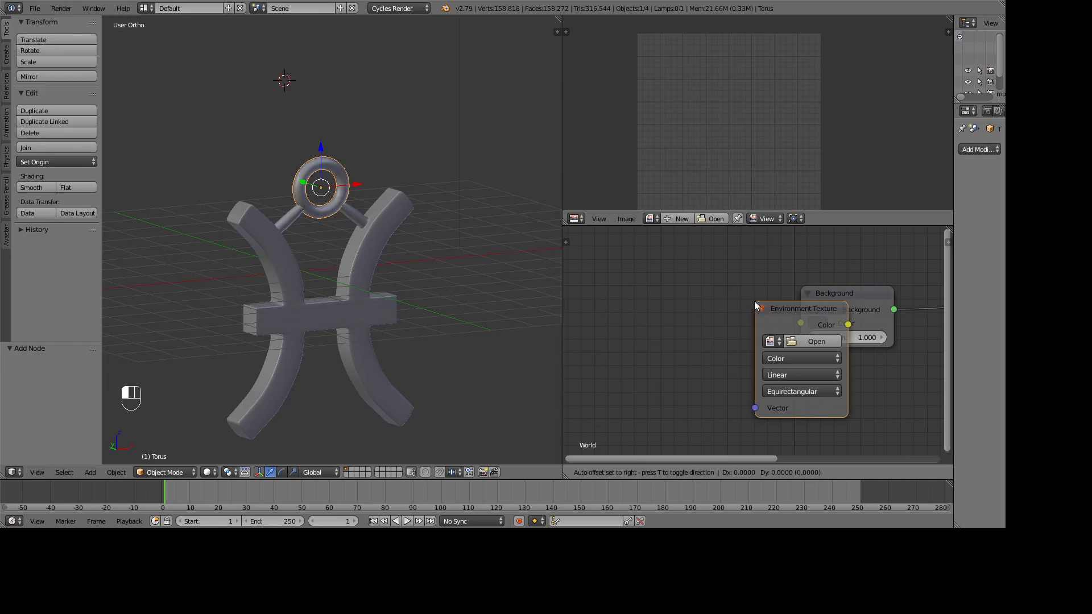
{"action": "left_click", "coordinate": [614, 296]}
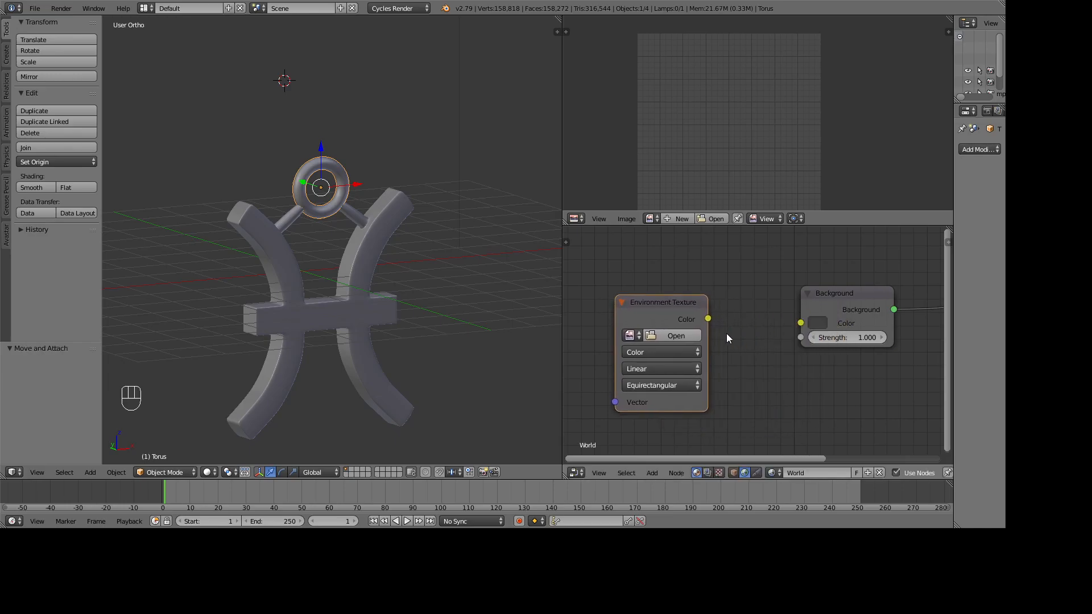
{"action": "left_click_drag", "start_coordinate": [709, 319], "coordinate": [800, 322]}
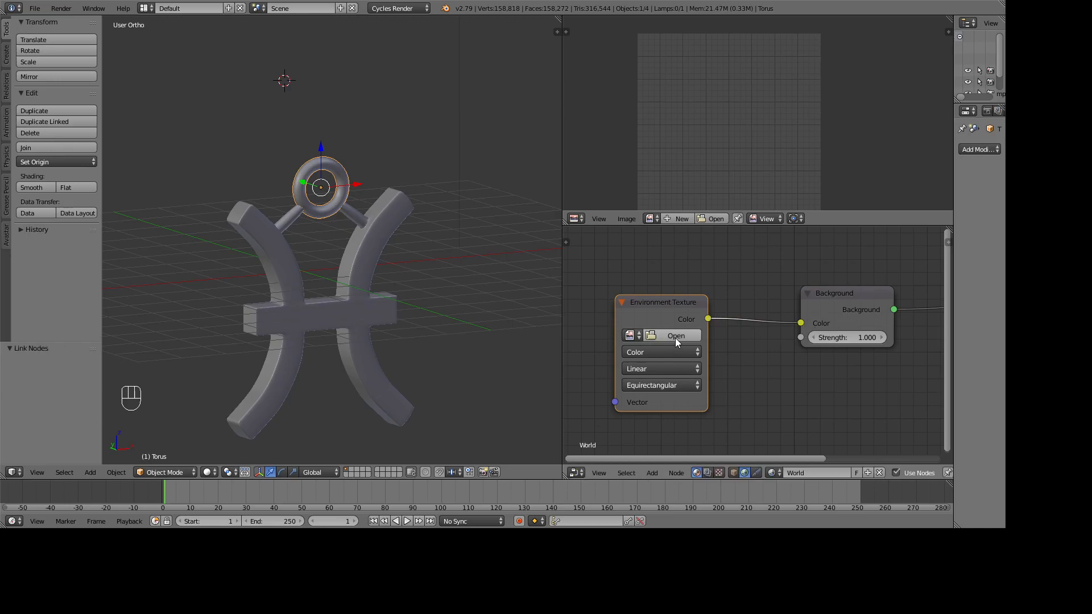
Step: Load "hdri i shine silver and gold.hdr" from the Desktop's Class Materials\HDRI\metal hdri folder into the Environment Texture node
{"action": "left_click", "coordinate": [674, 337]}
{"action": "left_click", "coordinate": [30, 137]}
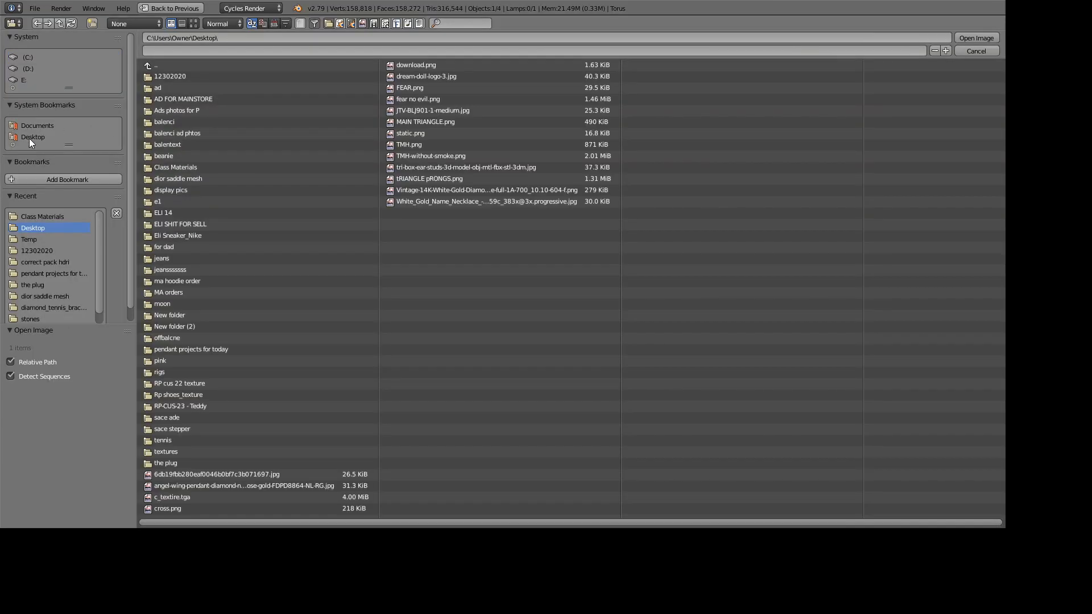
{"action": "left_click", "coordinate": [153, 169]}
{"action": "left_click", "coordinate": [243, 111]}
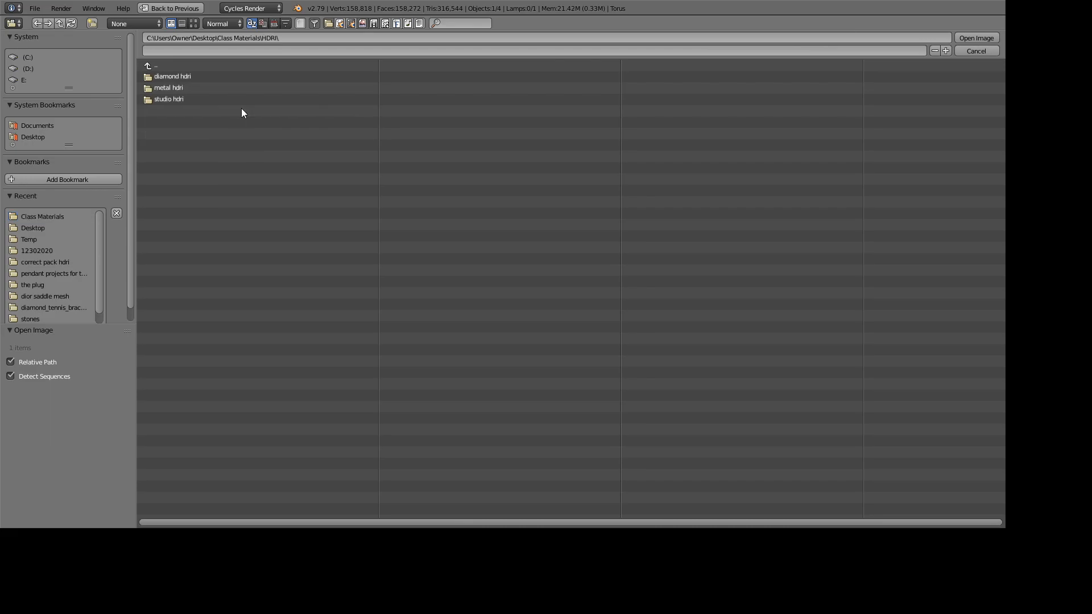
{"action": "left_click", "coordinate": [212, 89]}
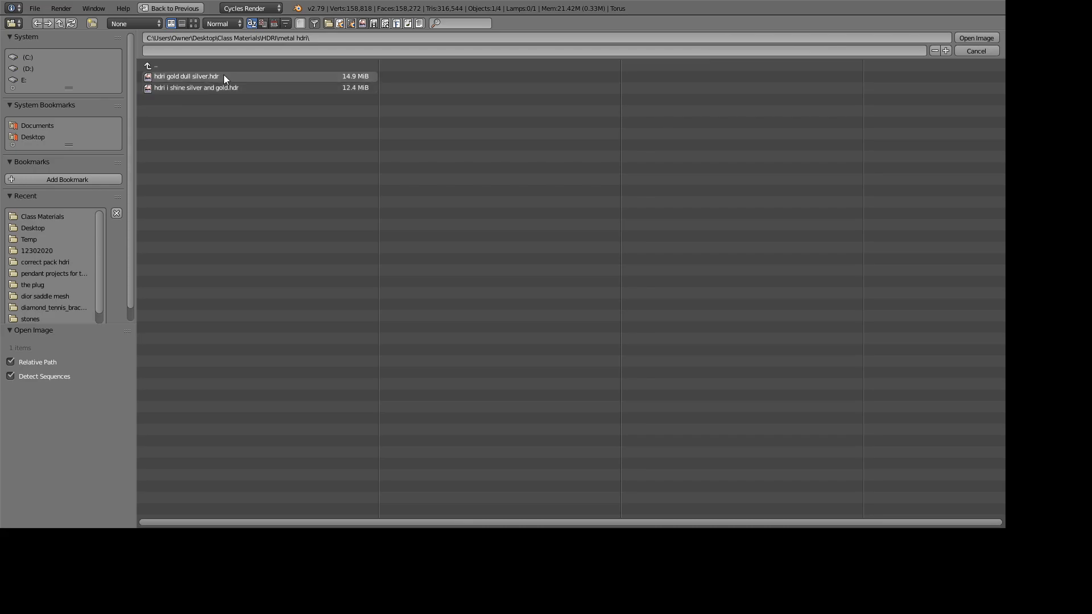
{"action": "left_click", "coordinate": [225, 90]}
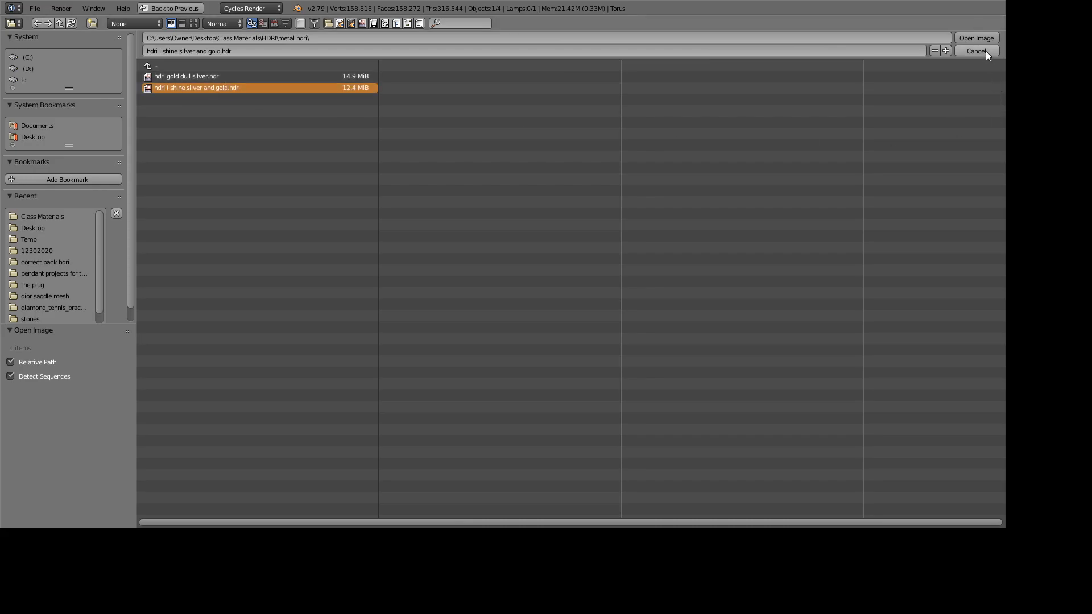
{"action": "left_click", "coordinate": [983, 37]}
Step: Switch the viewport to Rendered shading, and detach and relink the environment texture to the Background color
{"action": "mouse_move", "coordinate": [456, 283]}
{"action": "middle_mouse_down"}
{"action": "mouse_move", "coordinate": [416, 266]}
{"action": "mouse_move", "coordinate": [447, 269]}
{"action": "middle_mouse_up"}
{"action": "left_click", "coordinate": [212, 475]}
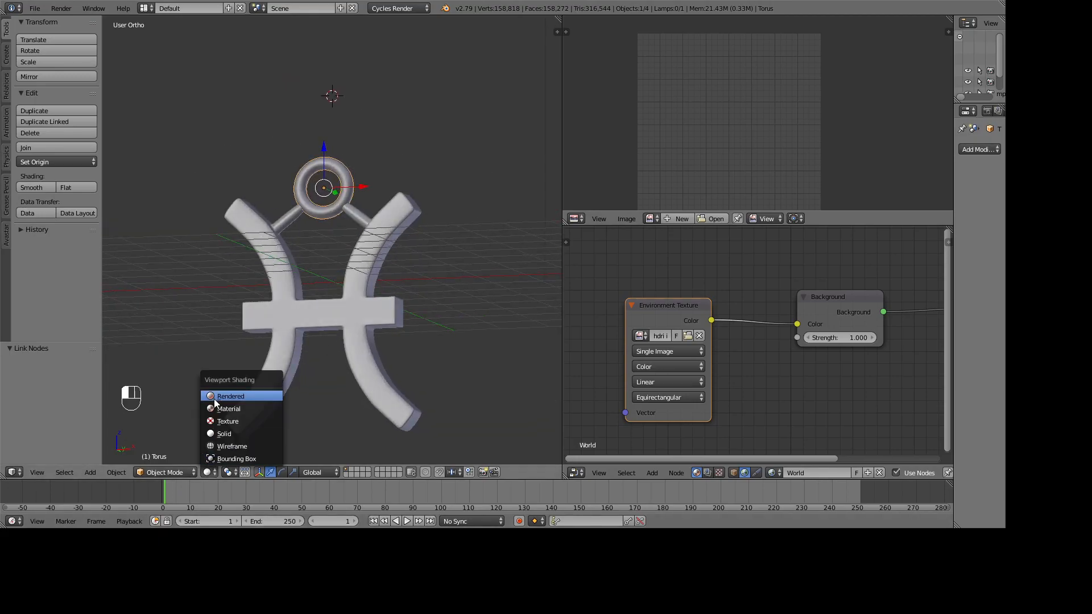
{"action": "left_click", "coordinate": [216, 395]}
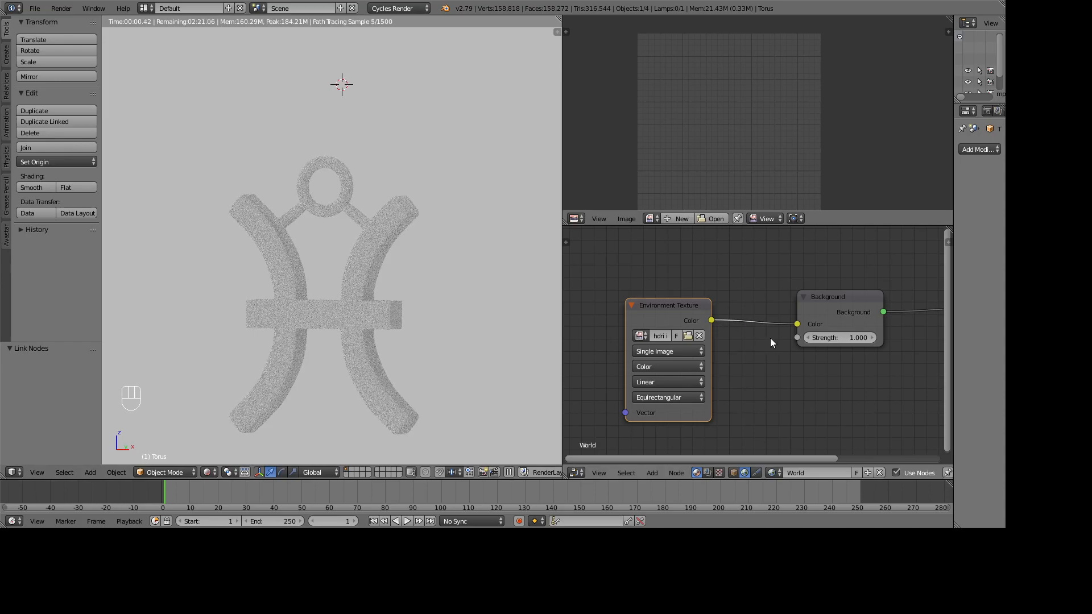
{"action": "left_click_drag", "start_coordinate": [796, 323], "coordinate": [717, 322]}
{"action": "left_click_drag", "start_coordinate": [804, 326], "coordinate": [804, 325]}
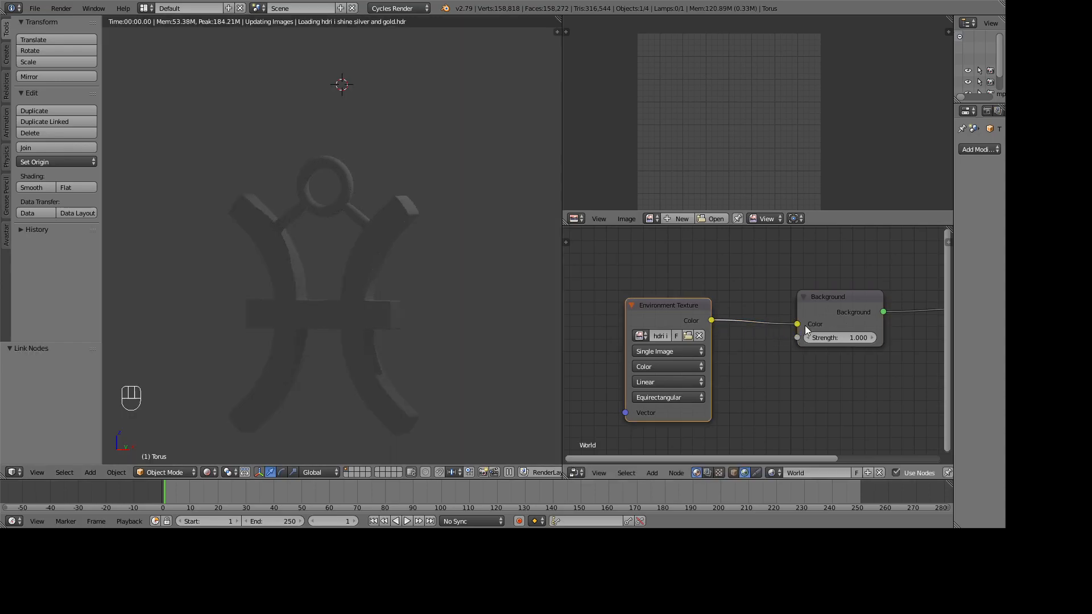
{"action": "middle_click_drag", "start_coordinate": [211, 371], "coordinate": [345, 386]}
{"action": "key", "text": "KP_1"}
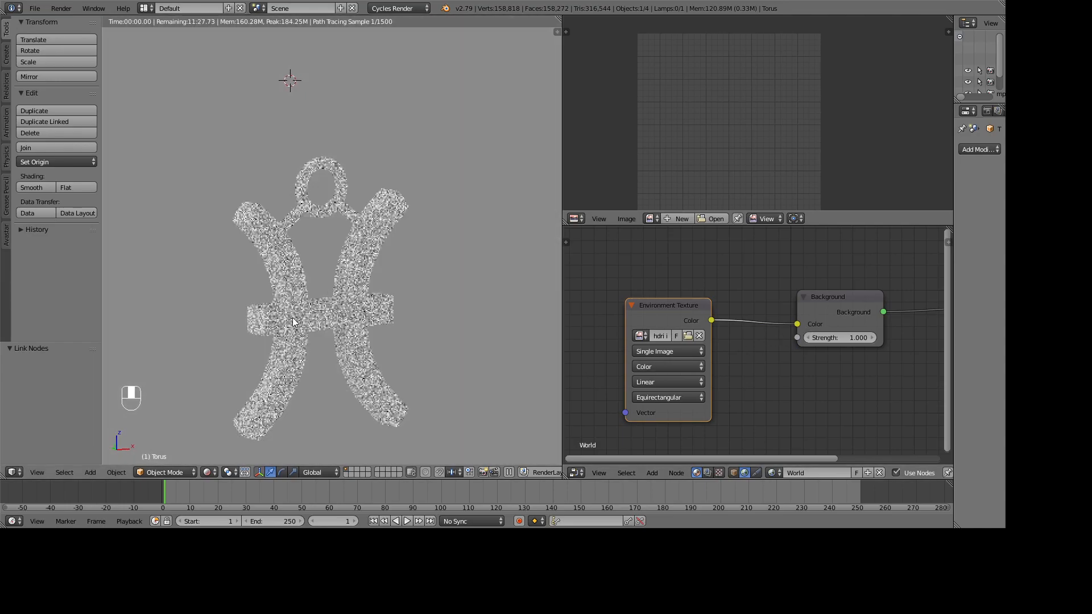
Step: Widen the properties area and give the pendant body a new material with a Glossy BSDF surface
{"action": "left_click_drag", "start_coordinate": [954, 246], "coordinate": [808, 246]}
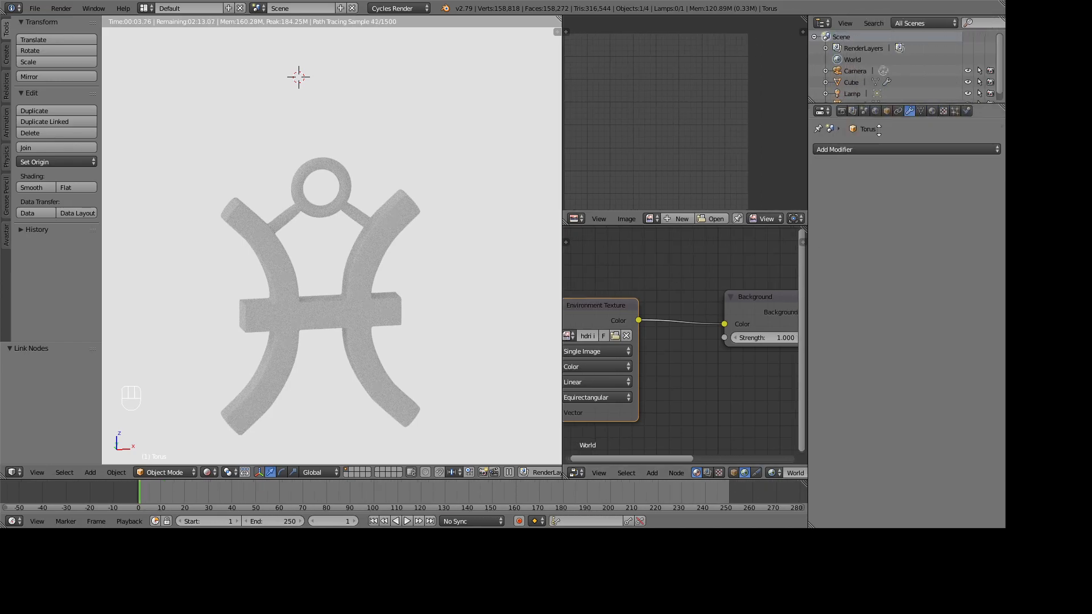
{"action": "right_click", "coordinate": [381, 224]}
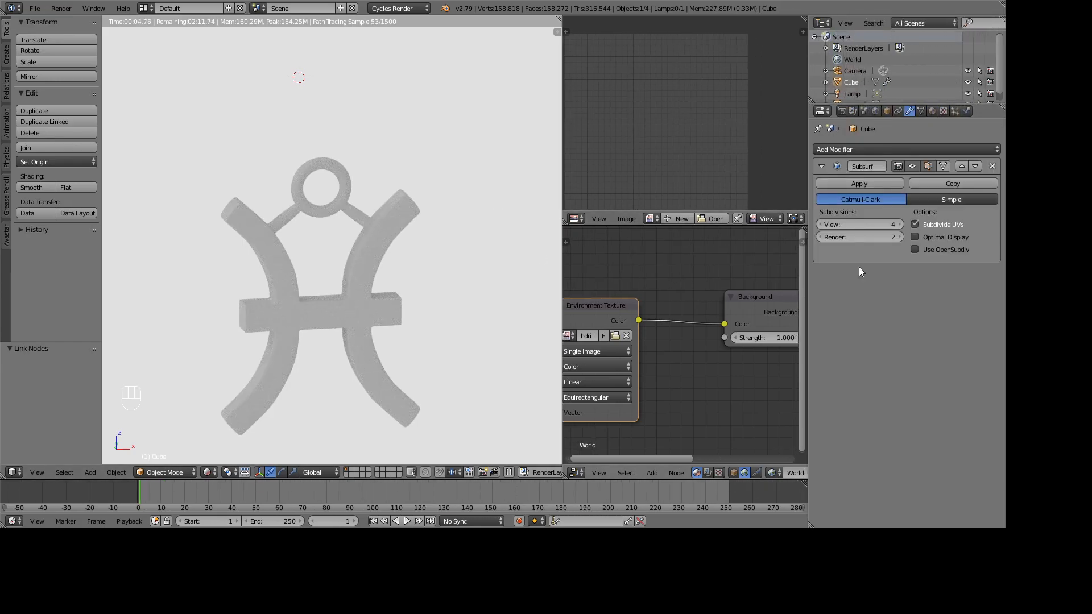
{"action": "left_click", "coordinate": [932, 111]}
{"action": "left_click", "coordinate": [868, 184]}
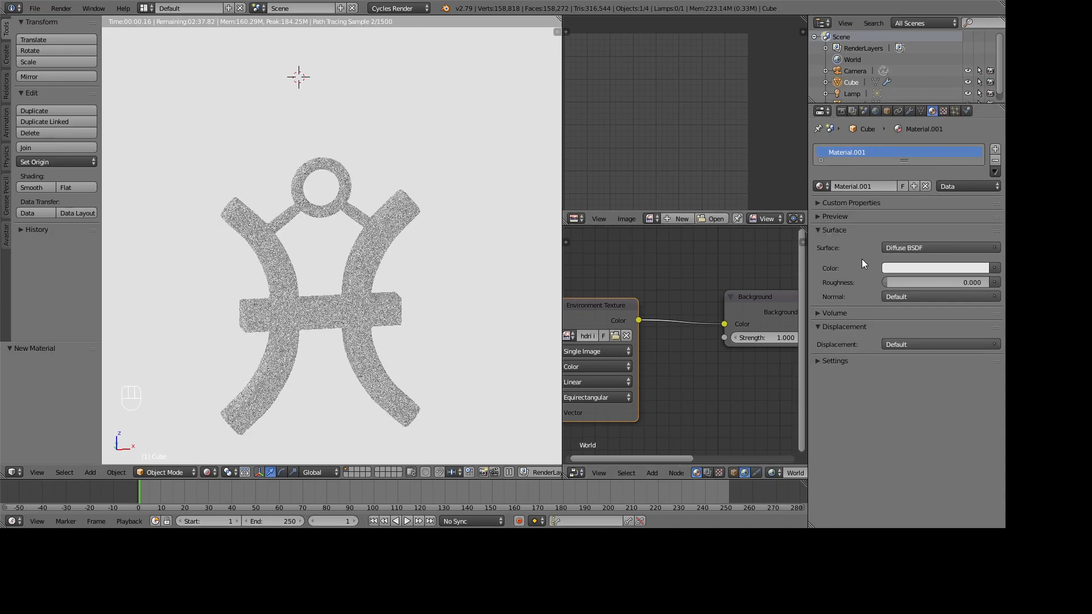
{"action": "left_click", "coordinate": [907, 247]}
{"action": "left_click", "coordinate": [863, 363]}
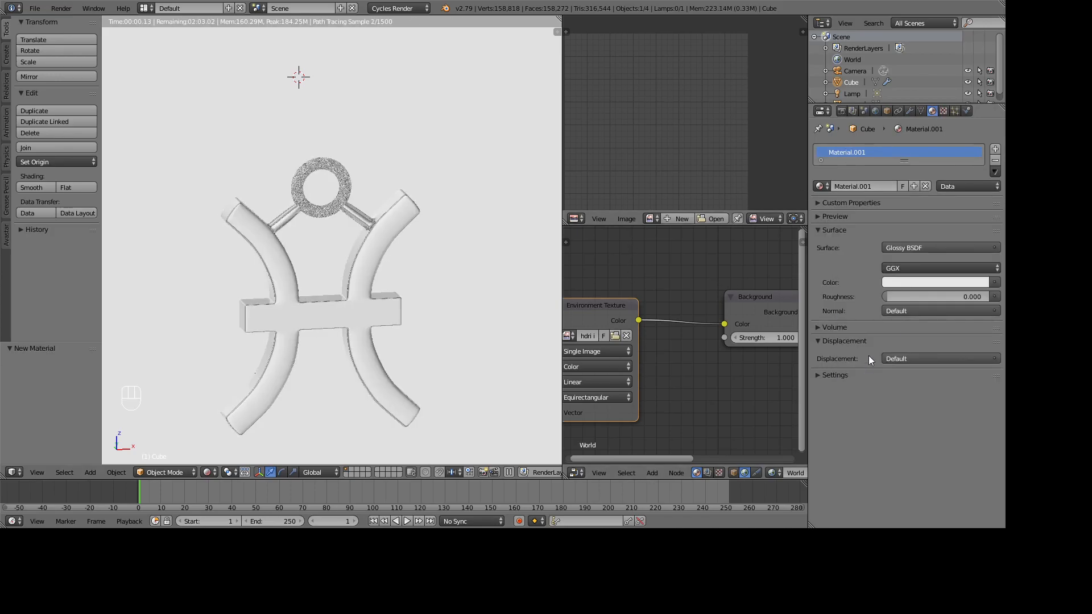
Step: Set the pendant body's glossy roughness to 0.025 and check the rendered reflections at an angle
{"action": "left_click", "coordinate": [905, 297]}
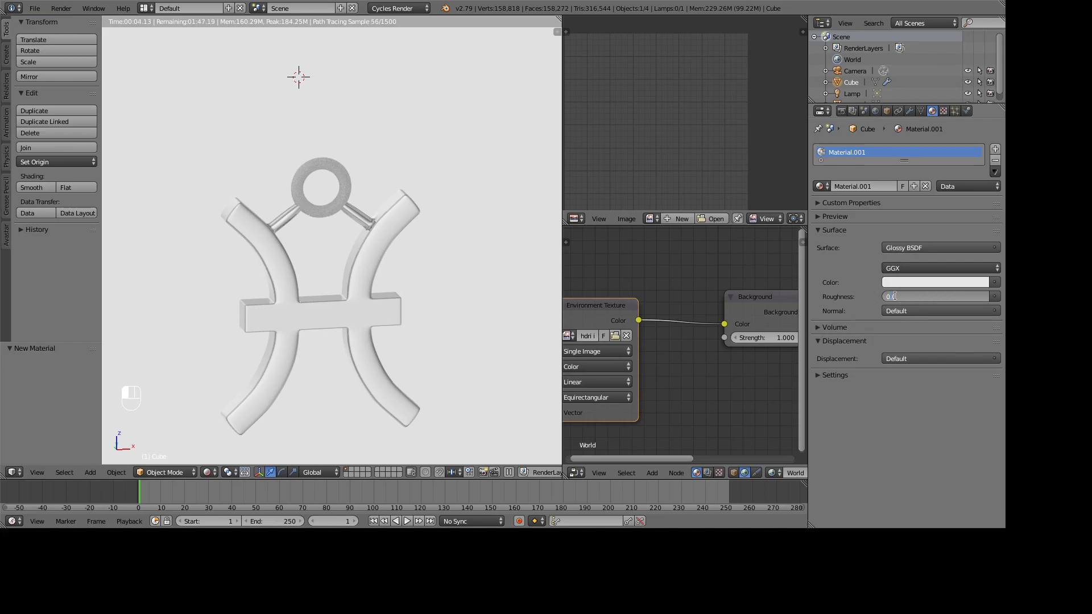
{"action": "key", "text": "BackSpace"}
{"action": "type", "text": "0.025"}
{"action": "key", "text": "Return"}
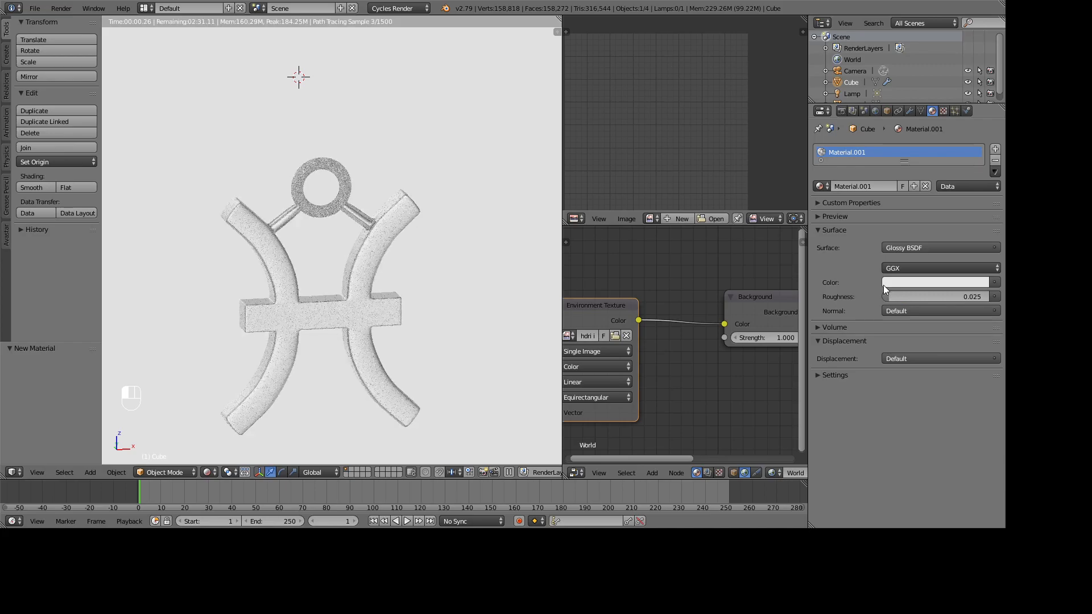
{"action": "middle_click_drag", "start_coordinate": [365, 254], "coordinate": [468, 267]}
{"action": "scroll", "coordinate": [455, 212], "scroll_direction": "up", "scroll_amount": 1}
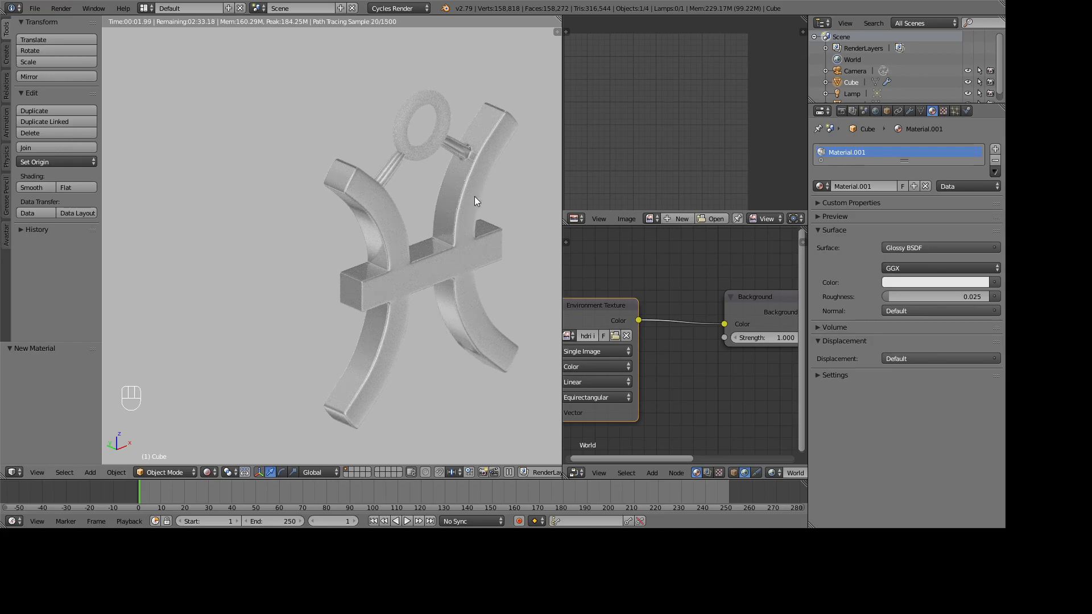
{"action": "middle_click_drag", "start_coordinate": [474, 193], "coordinate": [476, 206]}
Step: Try a roughness of 0.000 on the pendant body and examine the rendered reflections at an angle and from above
{"action": "left_click_drag", "start_coordinate": [974, 297], "coordinate": [960, 296]}
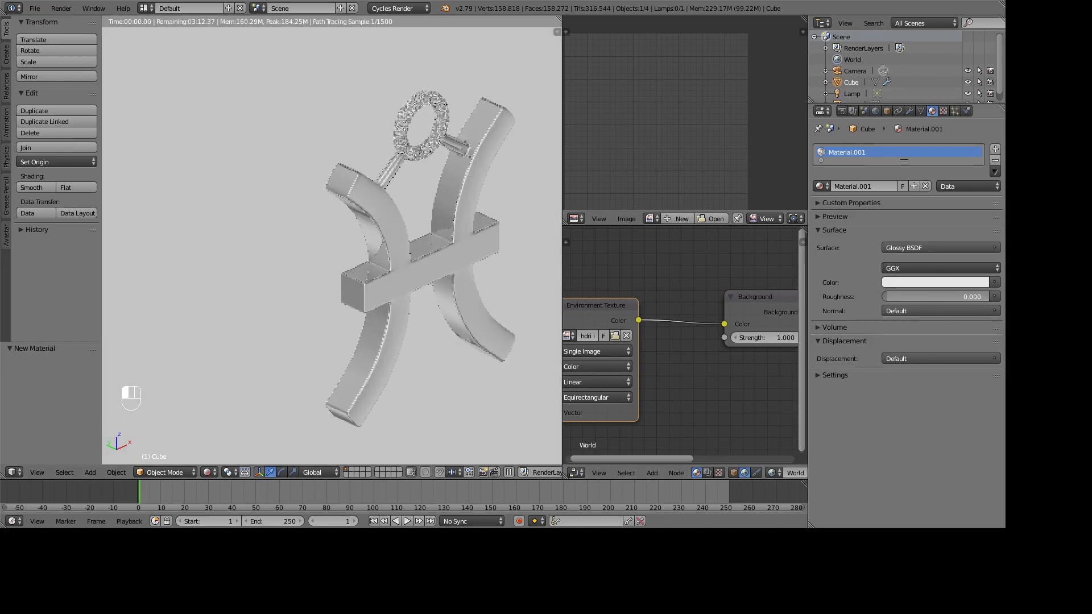
{"action": "middle_click_drag", "start_coordinate": [503, 302], "coordinate": [424, 305]}
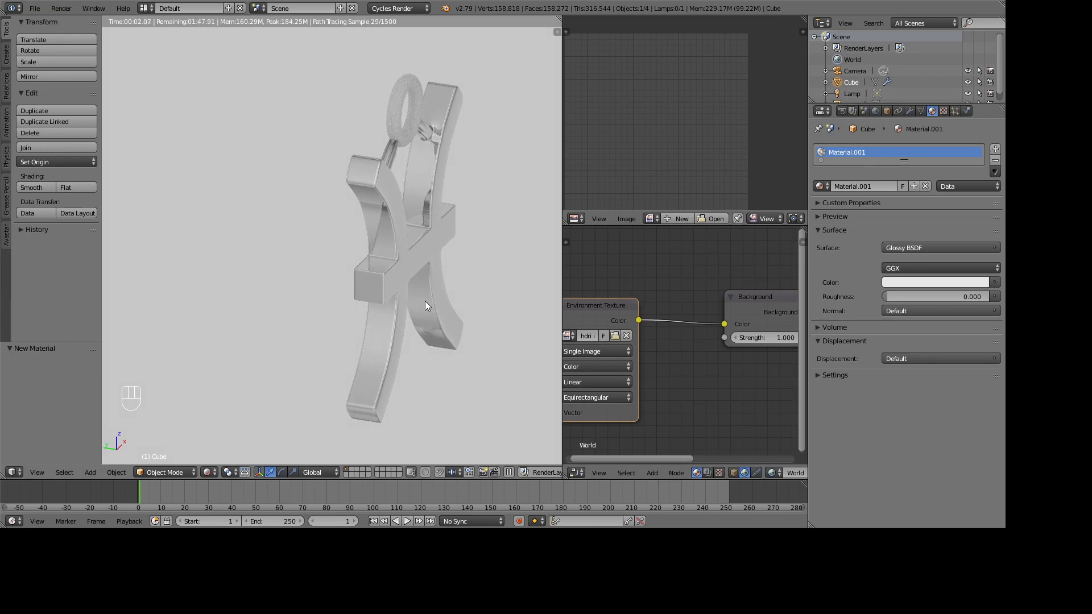
{"action": "key", "text": "KP_7"}
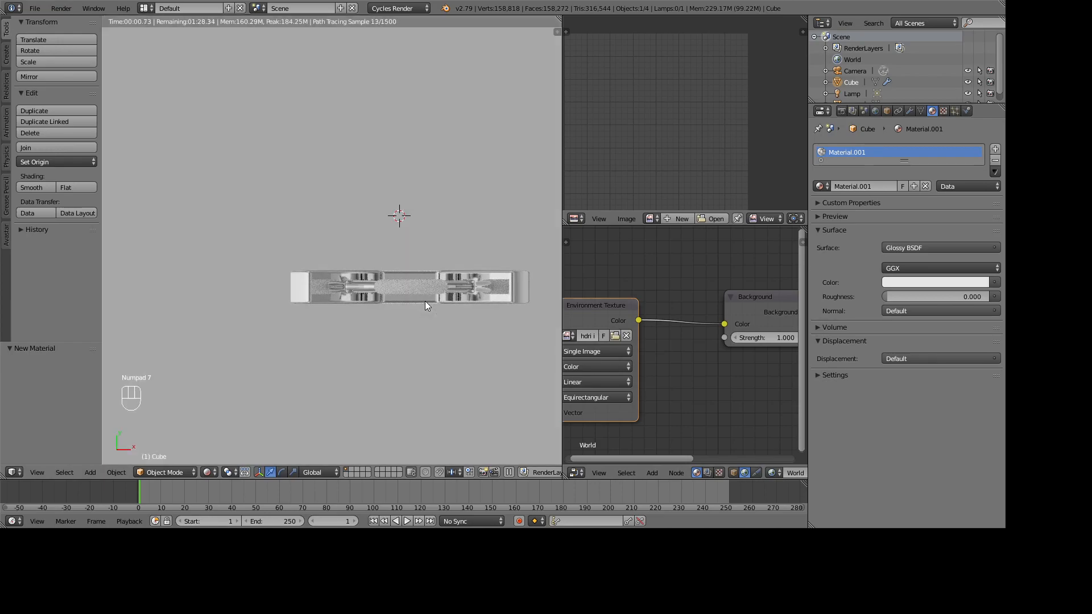
{"action": "scroll", "coordinate": [425, 301], "scroll_direction": "up", "scroll_amount": 2}
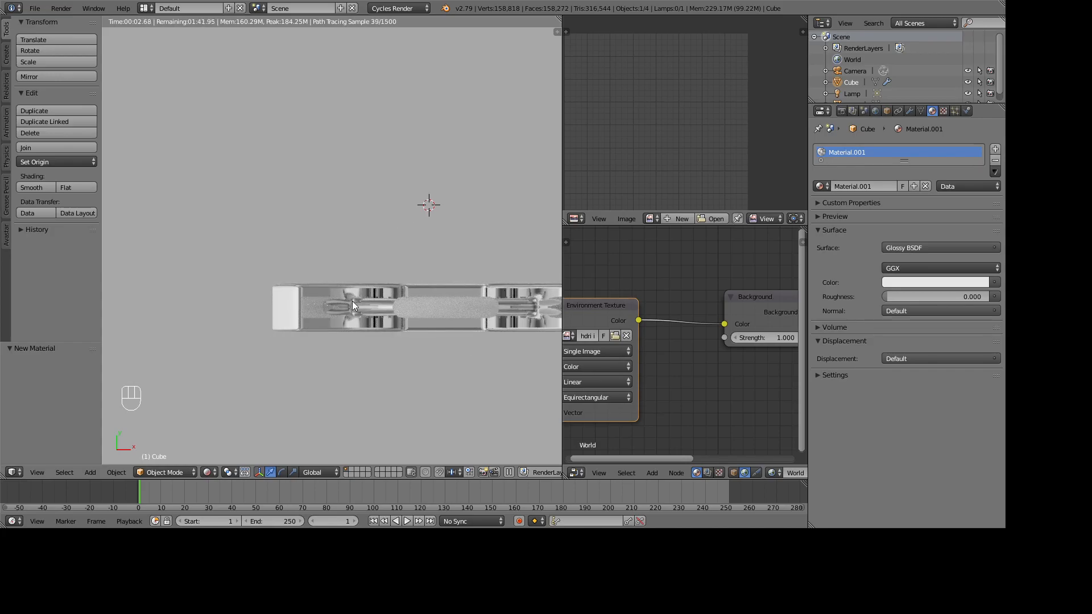
{"action": "middle_click_drag", "start_coordinate": [431, 305], "coordinate": [353, 304], "text": "shift"}
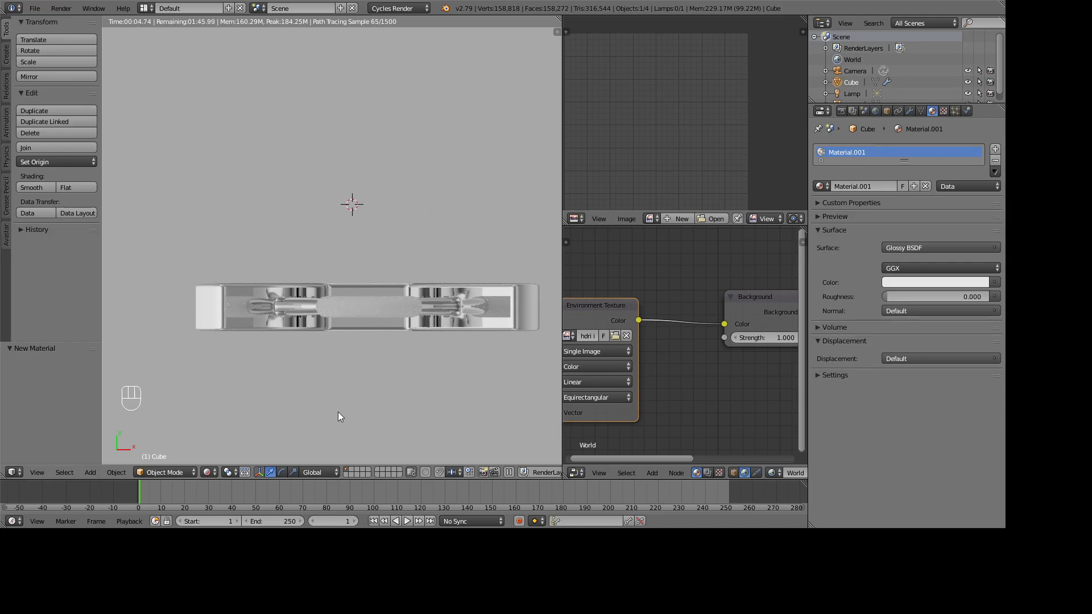
Step: Set the roughness of the pendant body's glossy material back to 0.025
{"action": "left_click", "coordinate": [940, 295]}
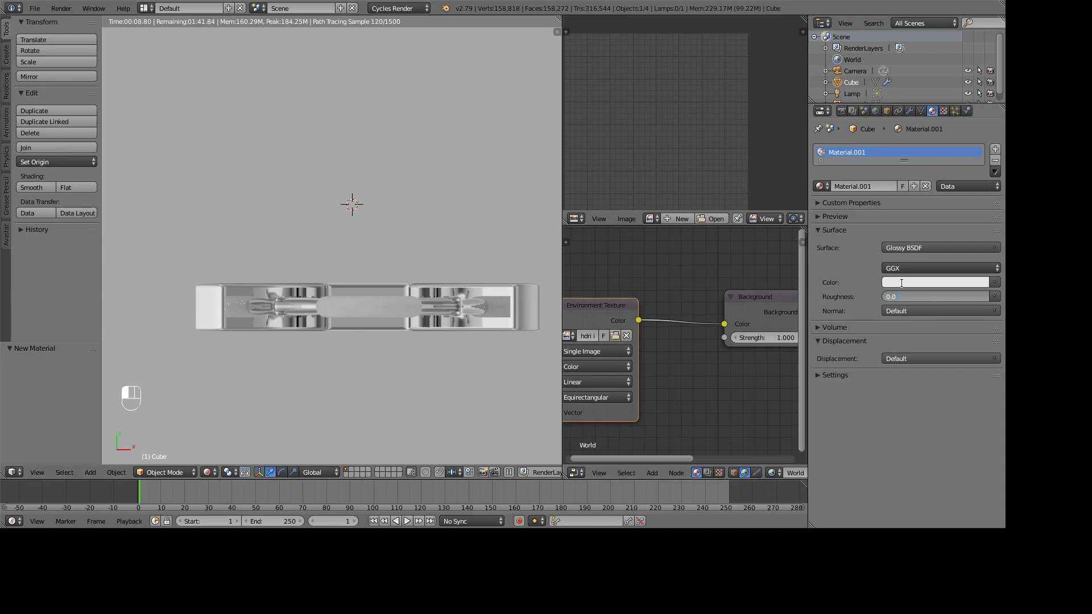
{"action": "type", "text": "0.025"}
{"action": "key", "text": "Return"}
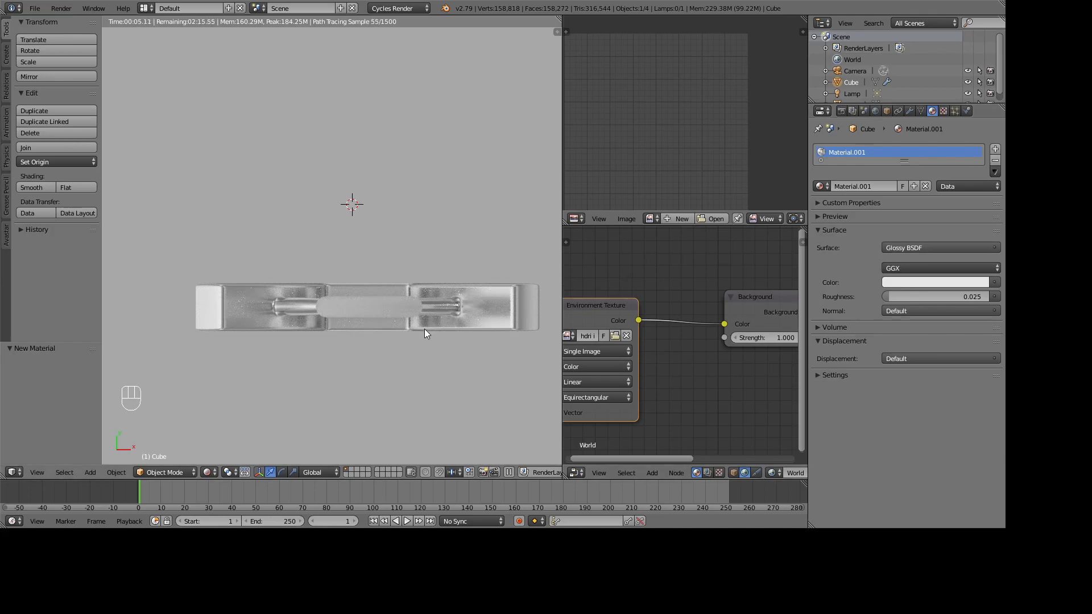
Step: Assign the existing Material.001 to the pendant's hanging ring and check the render from the front and at an angle
{"action": "right_click", "coordinate": [361, 305]}
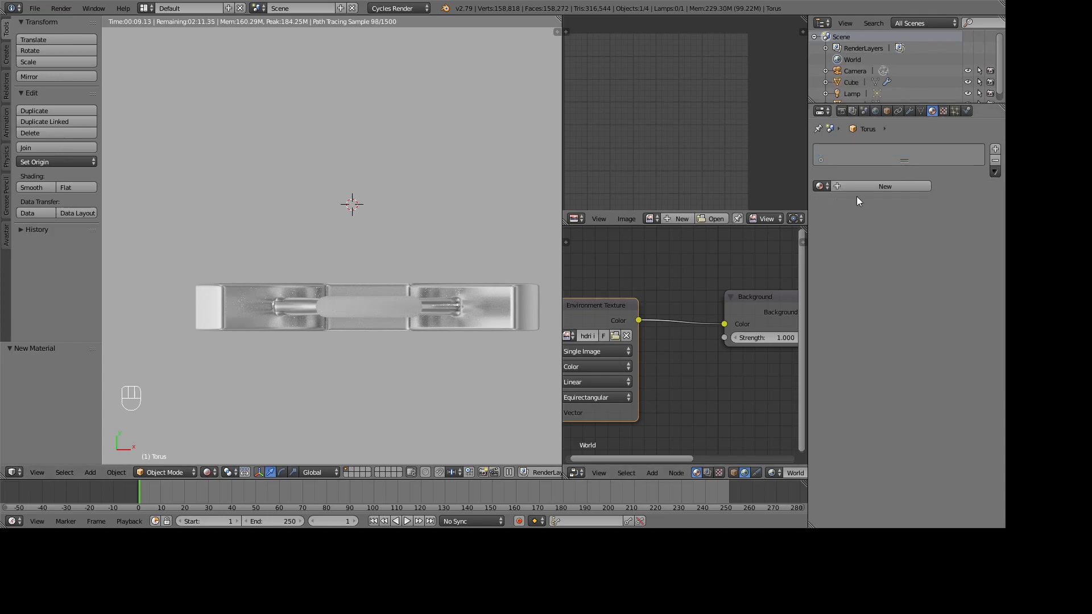
{"action": "left_click", "coordinate": [819, 186]}
{"action": "left_click", "coordinate": [821, 215]}
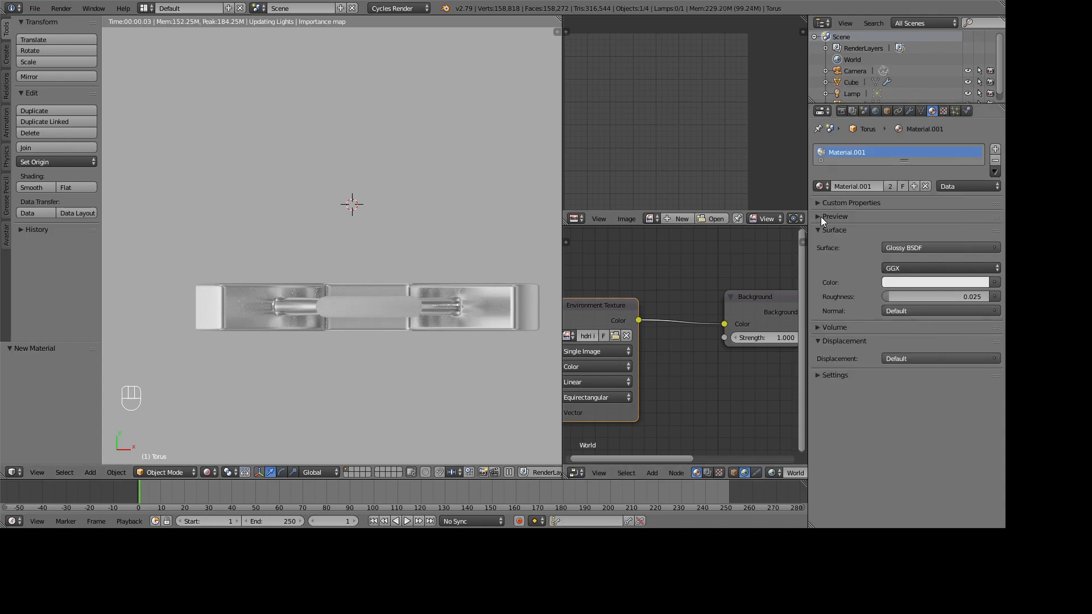
{"action": "middle_click_drag", "start_coordinate": [455, 256], "coordinate": [424, 260]}
{"action": "scroll", "coordinate": [435, 222], "scroll_direction": "down", "scroll_amount": 5}
{"action": "key", "text": "KP_1"}
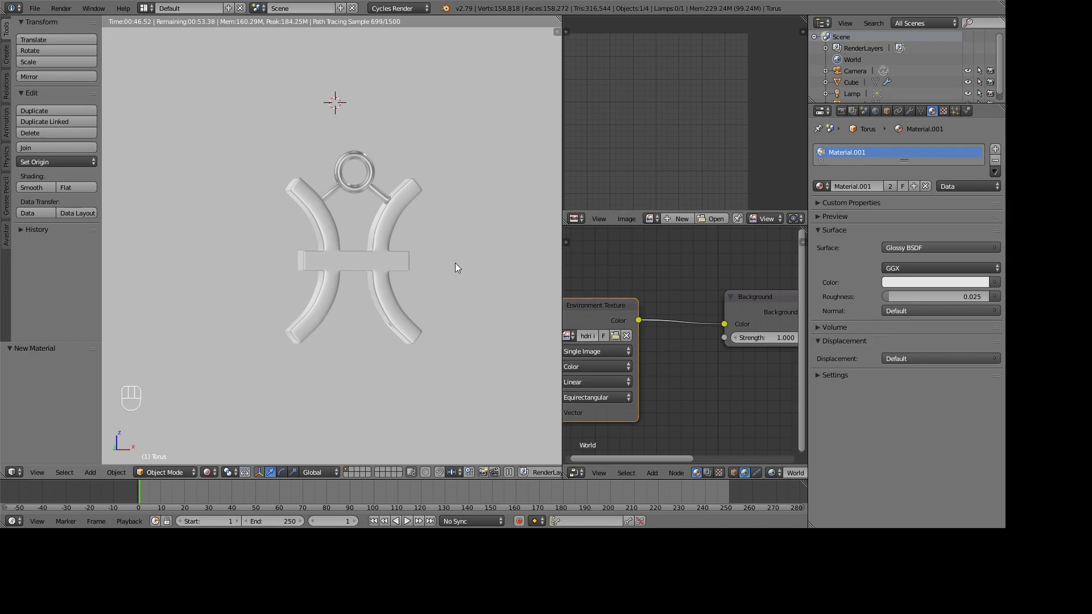
{"action": "middle_click_drag", "start_coordinate": [453, 261], "coordinate": [323, 286]}
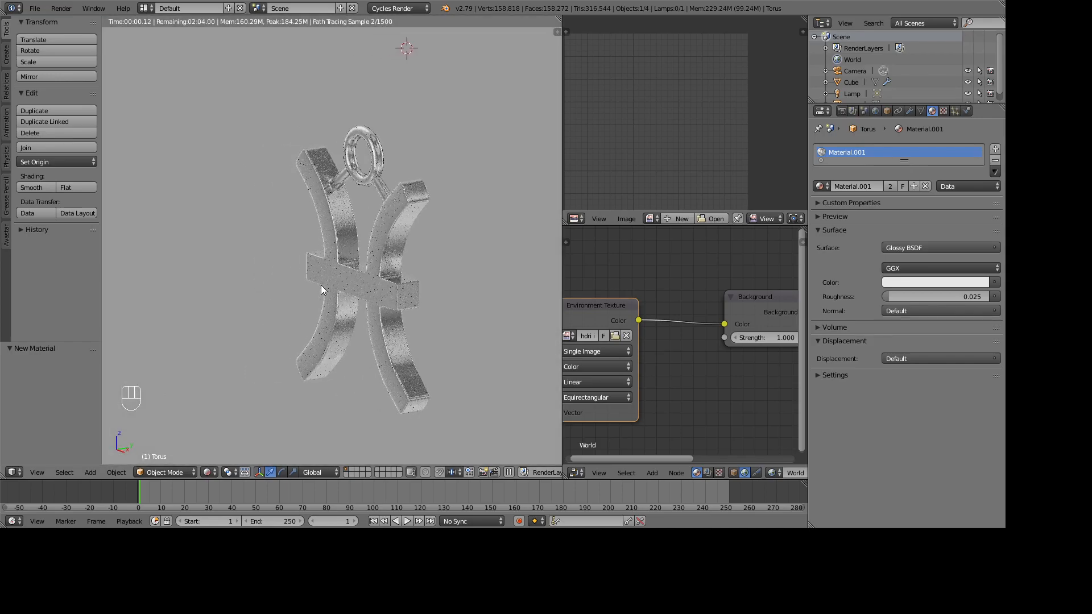
Step: Look through the scene's render settings, including the resolution, output and sampling options
{"action": "left_click", "coordinate": [841, 112]}
{"action": "scroll", "coordinate": [888, 307], "scroll_direction": "down", "scroll_amount": 10}
{"action": "scroll", "coordinate": [882, 312], "scroll_direction": "down", "scroll_amount": 2}
{"action": "scroll", "coordinate": [877, 316], "scroll_direction": "up", "scroll_amount": 12}
{"action": "scroll", "coordinate": [882, 318], "scroll_direction": "up", "scroll_amount": 9}
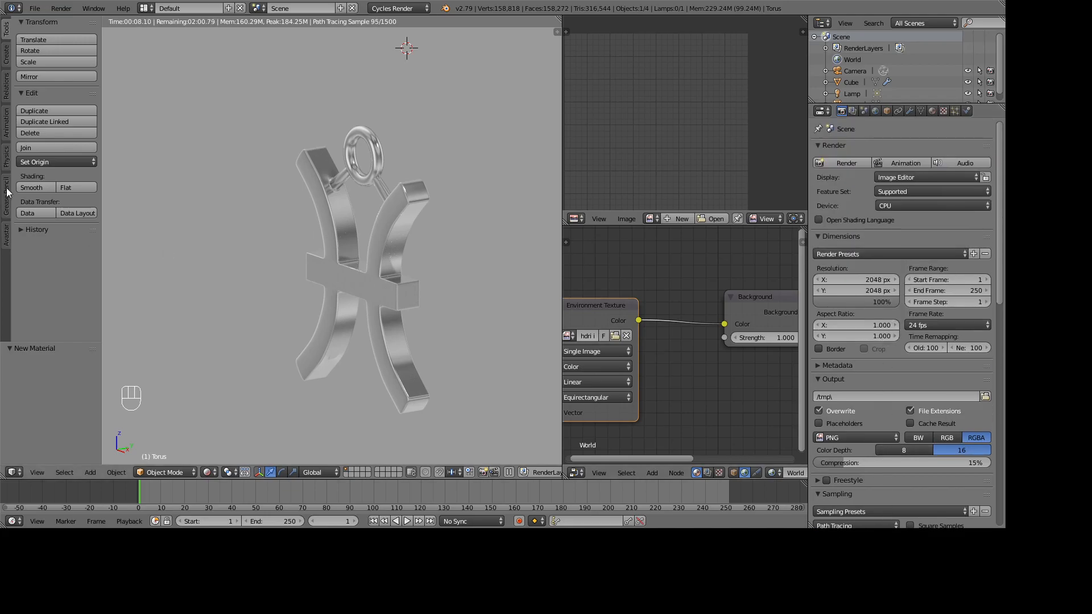
Step: Bring the whole pendant into front view and switch the viewport shading to Solid
{"action": "middle_click_drag", "start_coordinate": [340, 280], "coordinate": [448, 285]}
{"action": "scroll", "coordinate": [384, 279], "scroll_direction": "up", "scroll_amount": 3}
{"action": "middle_click_drag", "start_coordinate": [391, 251], "coordinate": [354, 299], "text": "shift"}
{"action": "key", "text": "KP_1"}
{"action": "scroll", "coordinate": [359, 297], "scroll_direction": "down", "scroll_amount": 3}
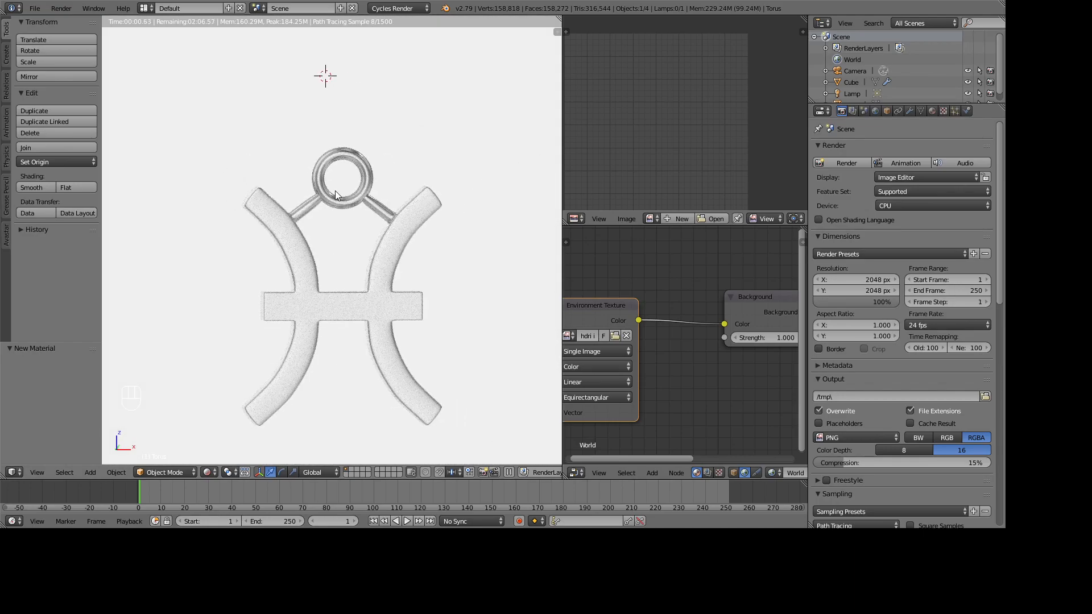
{"action": "left_click", "coordinate": [209, 472]}
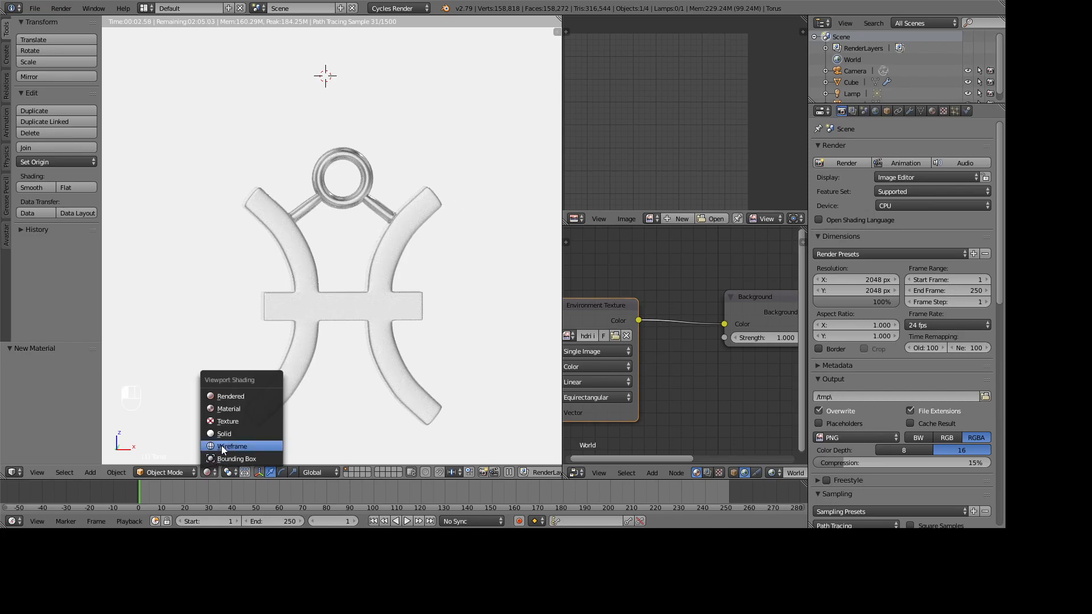
{"action": "left_click", "coordinate": [227, 433]}
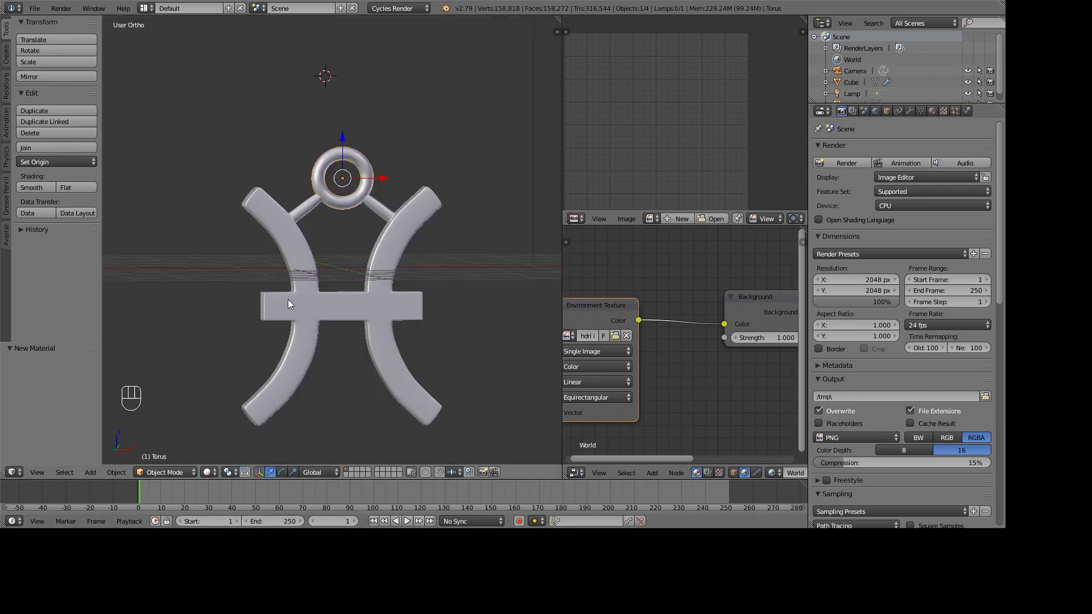
Step: Examine the pendant against the reference image and from several angles, and return to the front view
{"action": "key", "text": "shift+z"}
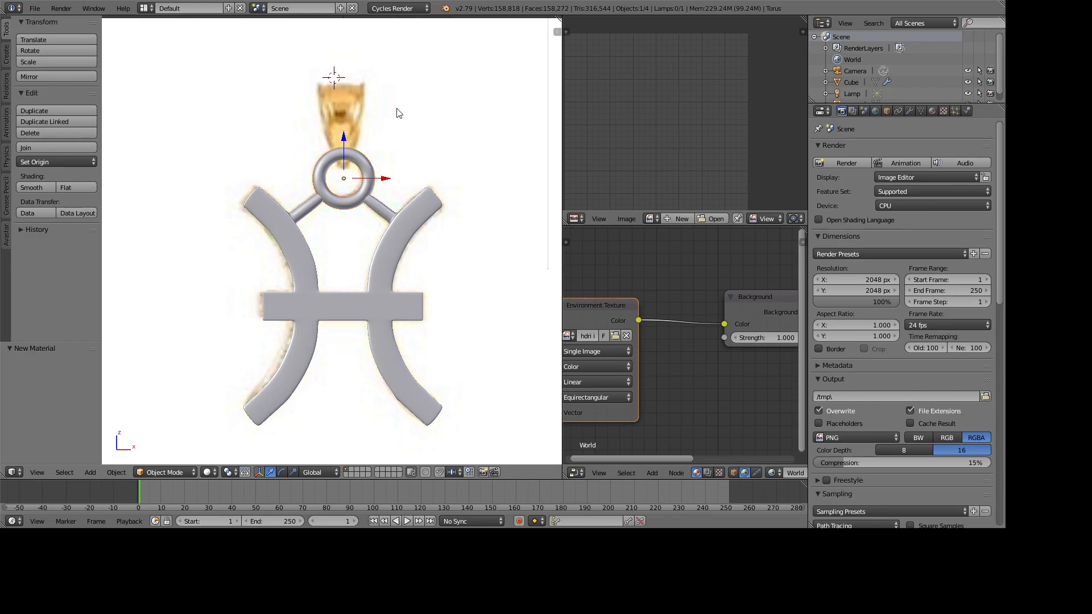
{"action": "key", "text": "shift+z"}
{"action": "middle_click_drag", "start_coordinate": [262, 230], "coordinate": [609, 209]}
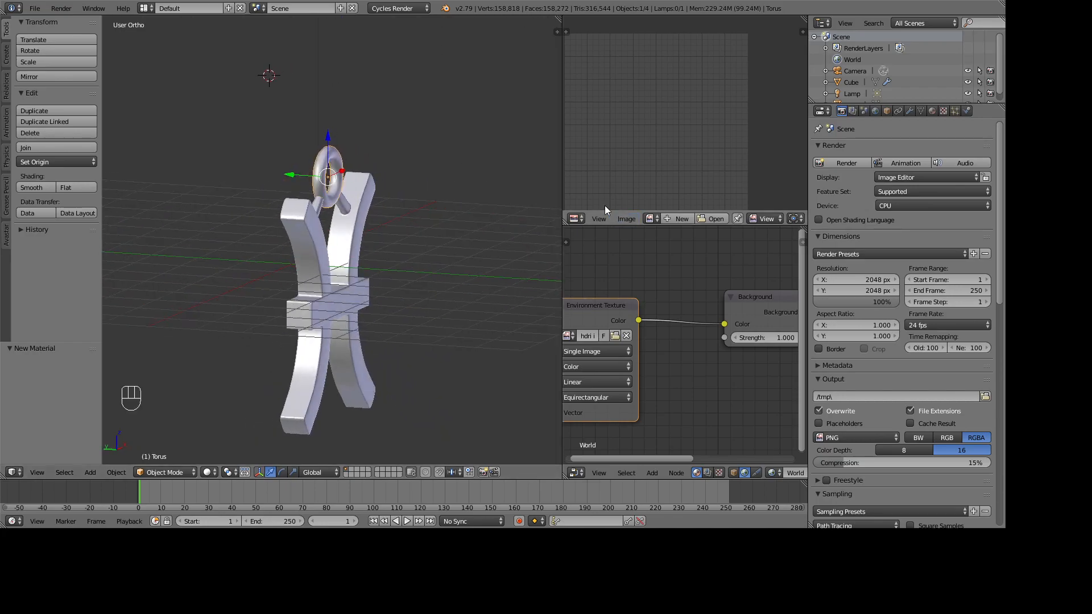
{"action": "middle_click_drag", "start_coordinate": [417, 206], "coordinate": [233, 316]}
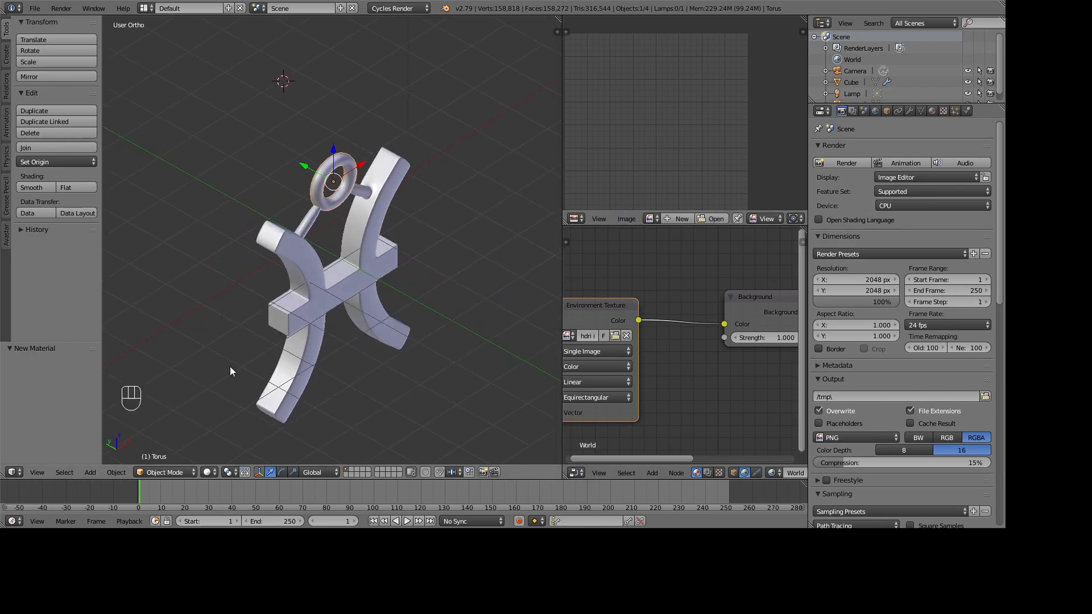
{"action": "middle_click_drag", "start_coordinate": [363, 331], "coordinate": [339, 337]}
{"action": "scroll", "coordinate": [286, 296], "scroll_direction": "down", "scroll_amount": 4}
{"action": "scroll", "coordinate": [314, 323], "scroll_direction": "up", "scroll_amount": 2}
{"action": "key", "text": "KP_1"}
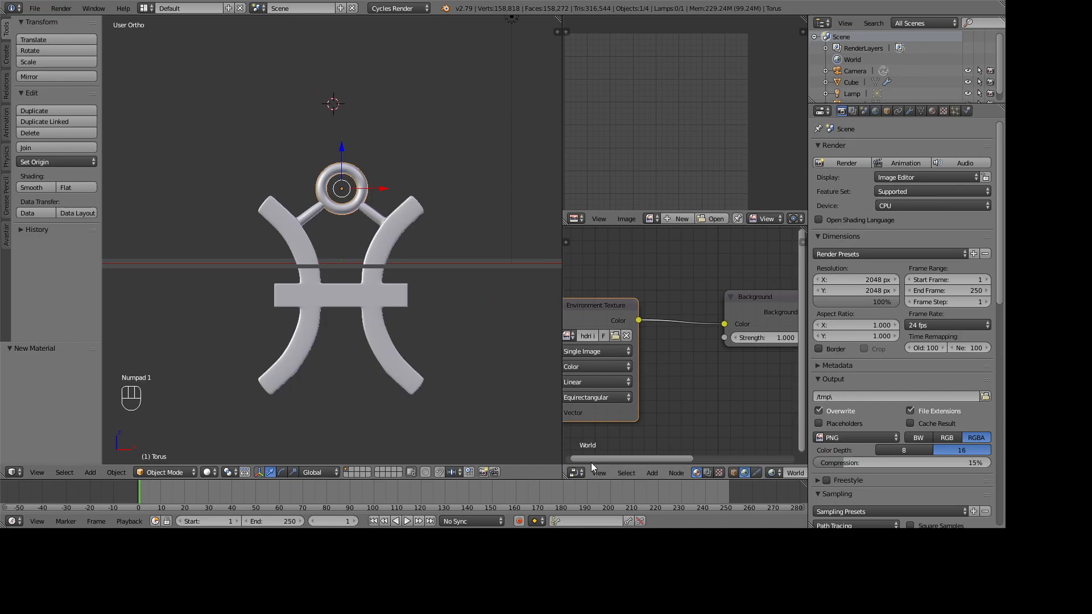